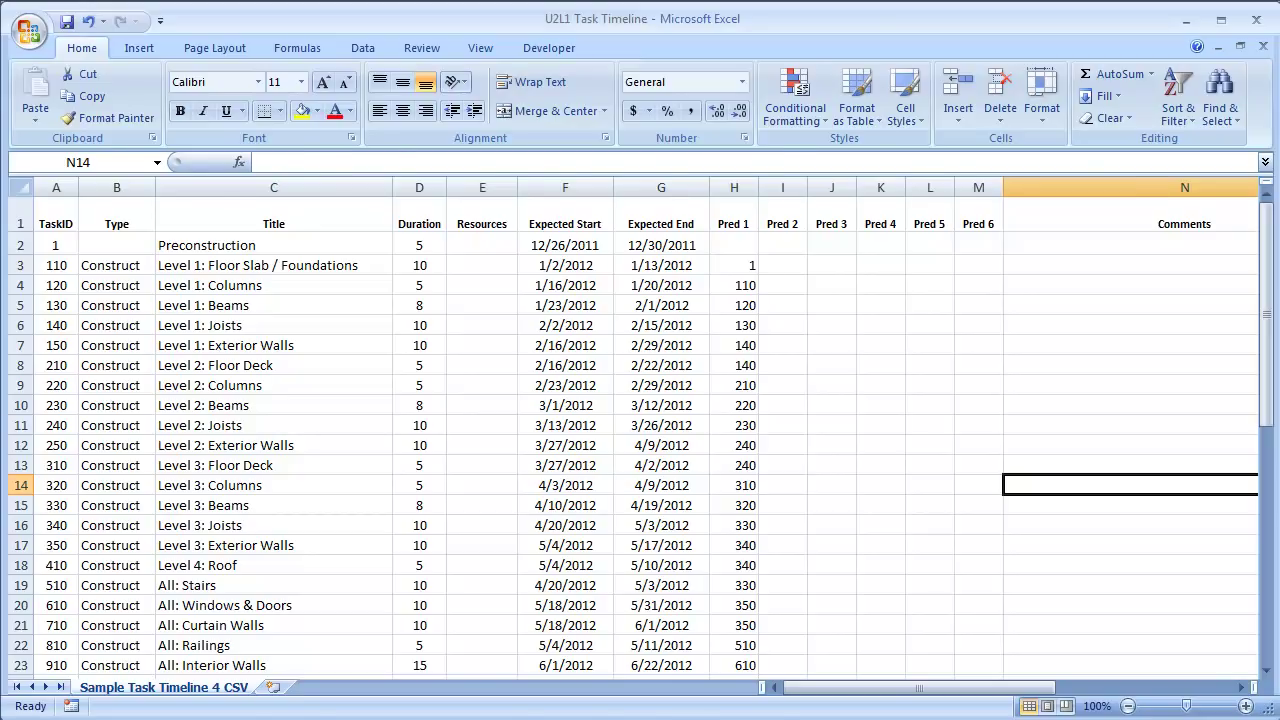
- Switch to Navisworks Manage, review the TimeLiner task columns including Task Type and Attached, and close the TimeLiner
key("alt+Tab")
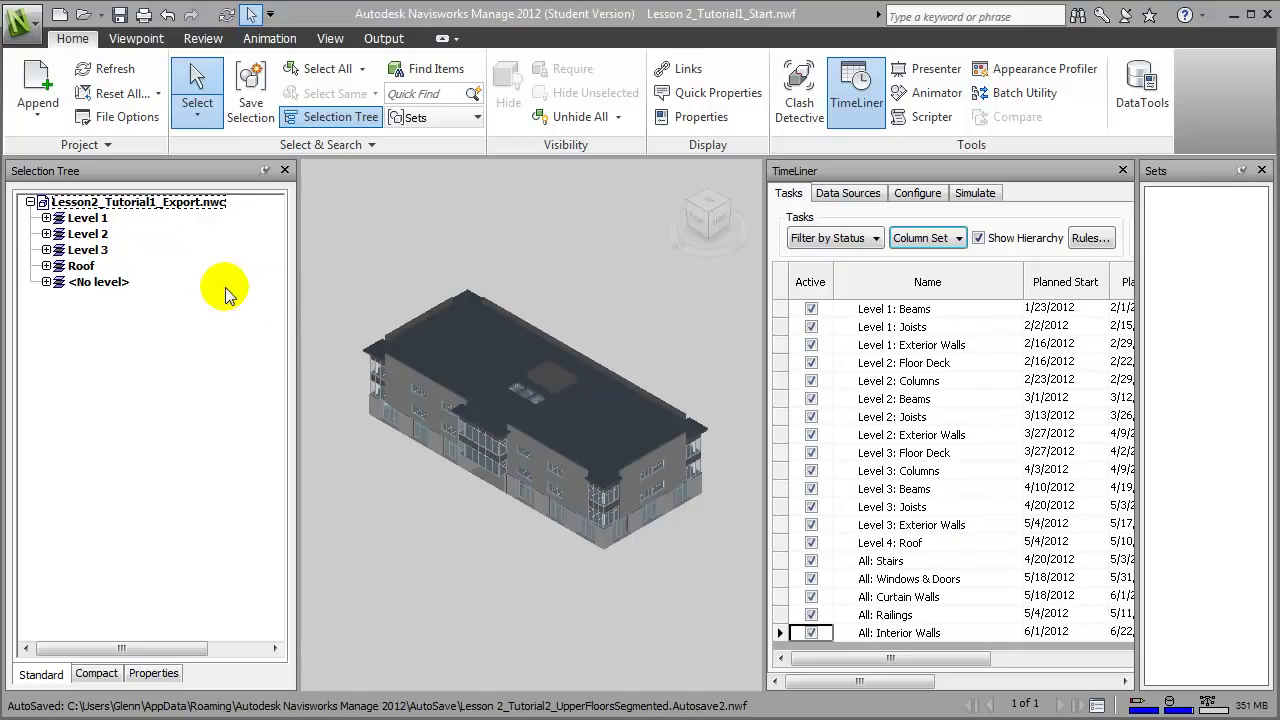
left_click_drag(938, 655, 1074, 655)
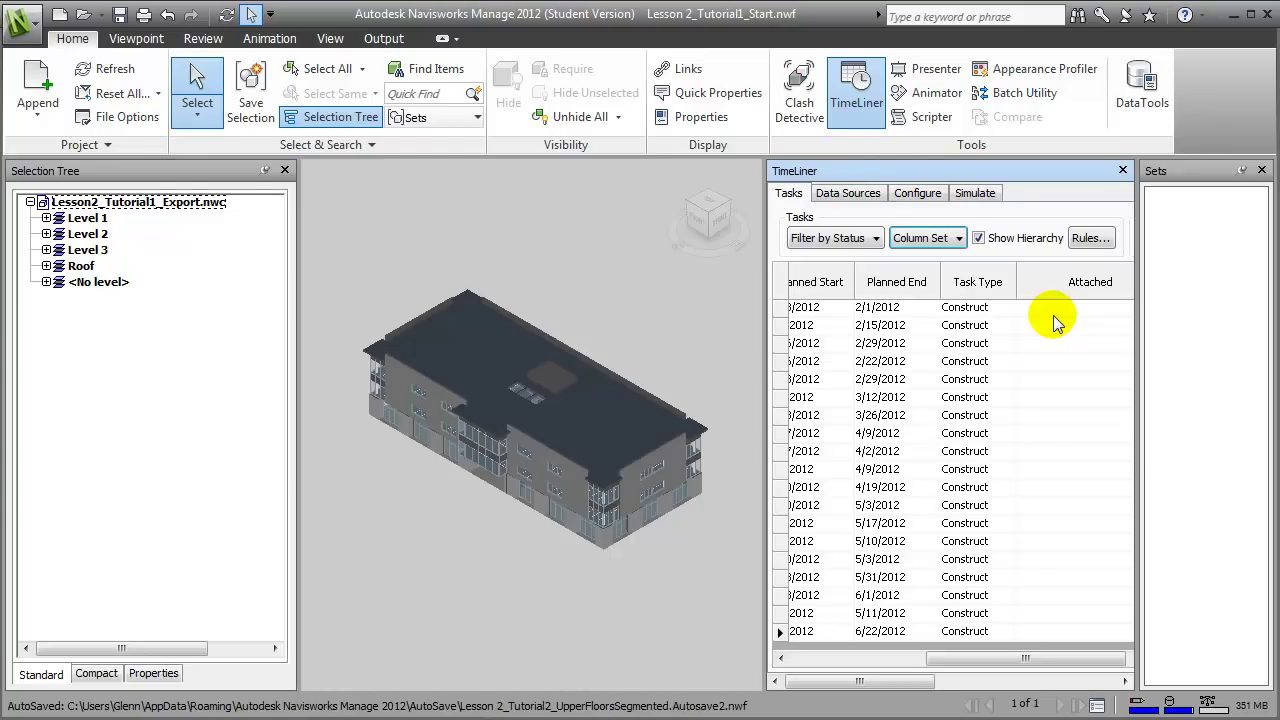
scroll(1053, 320, "right", 1)
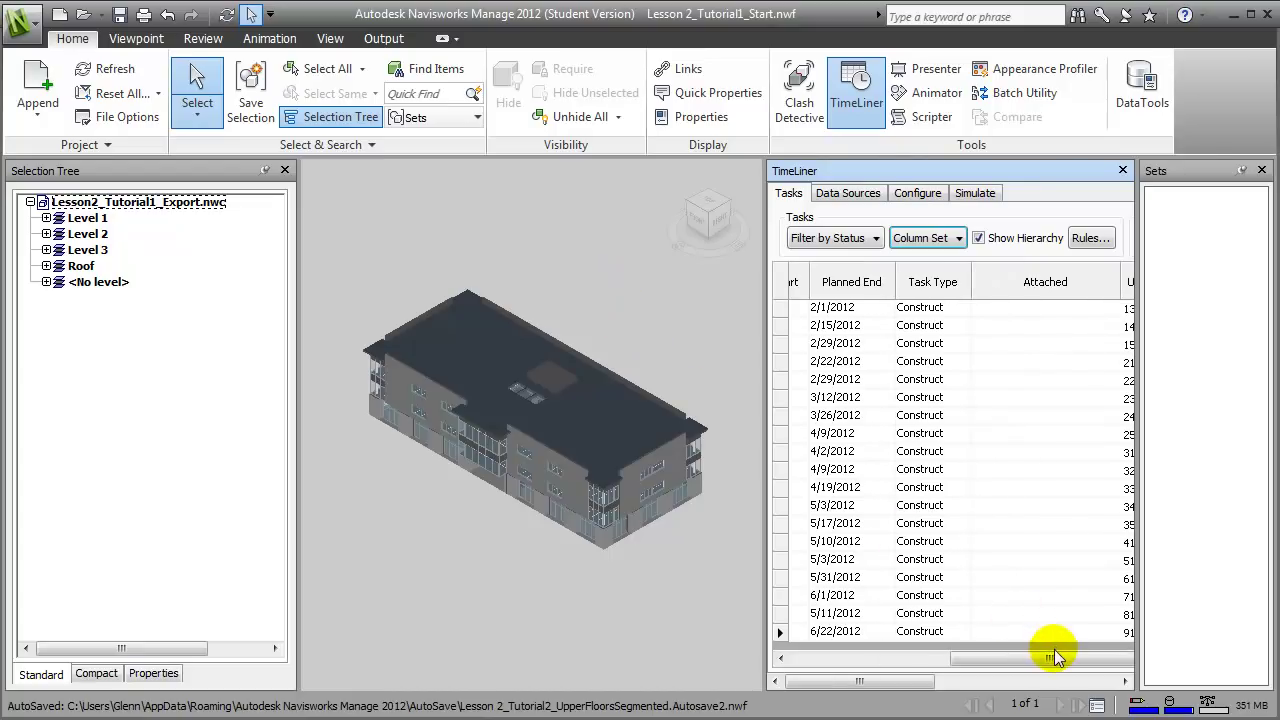
left_click_drag(1057, 660, 903, 668)
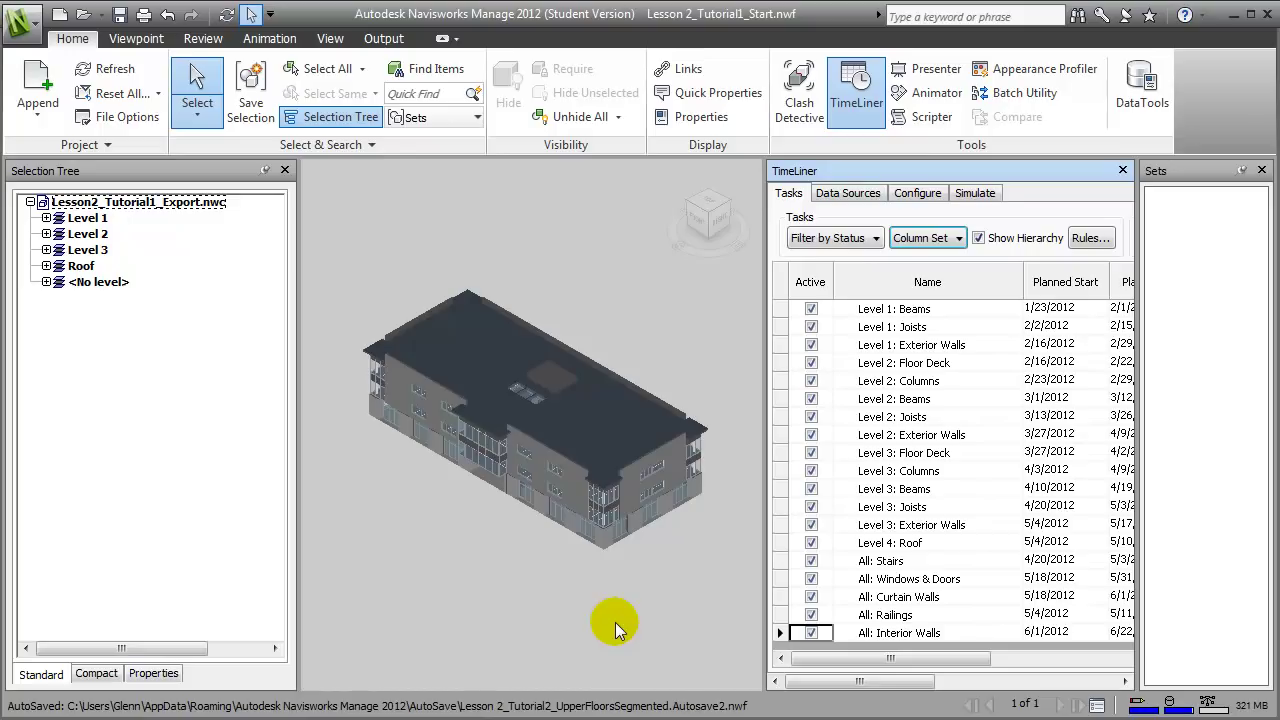
left_click(1123, 171)
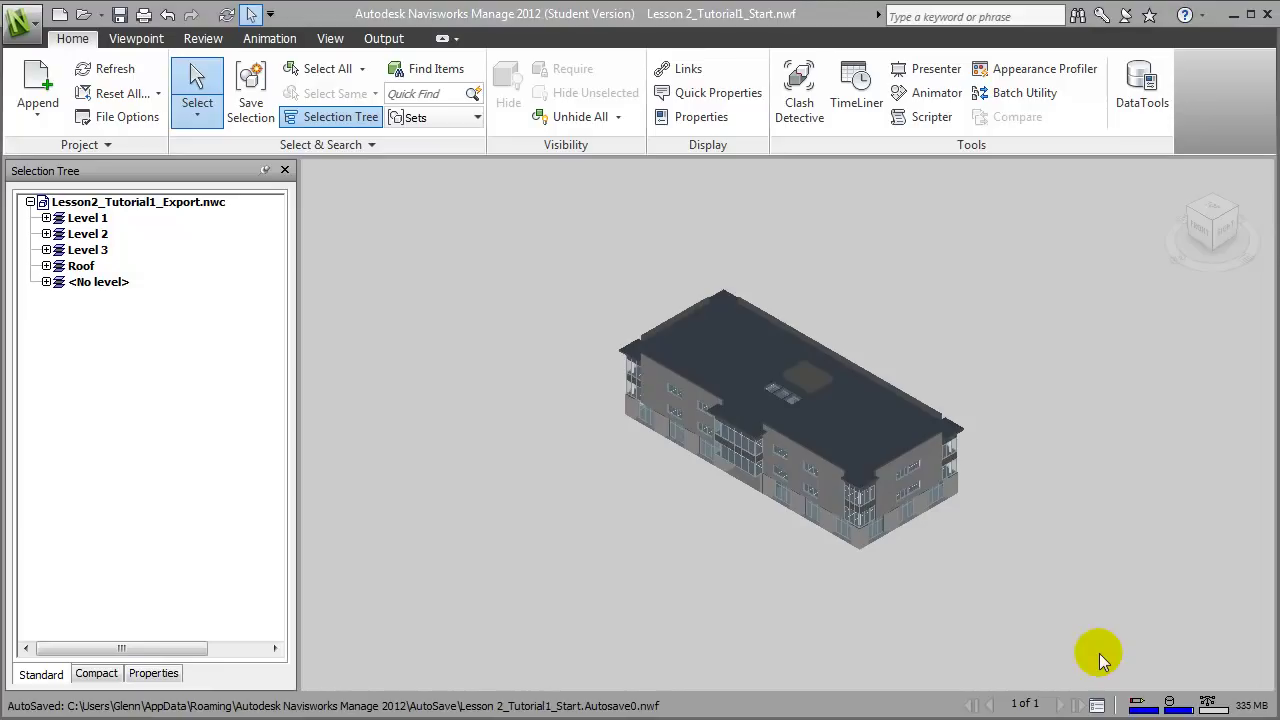
- Highlight the whole model, Level 1 and Level 3 in turn from the selection tree, and clear the selection
left_click(80, 202)
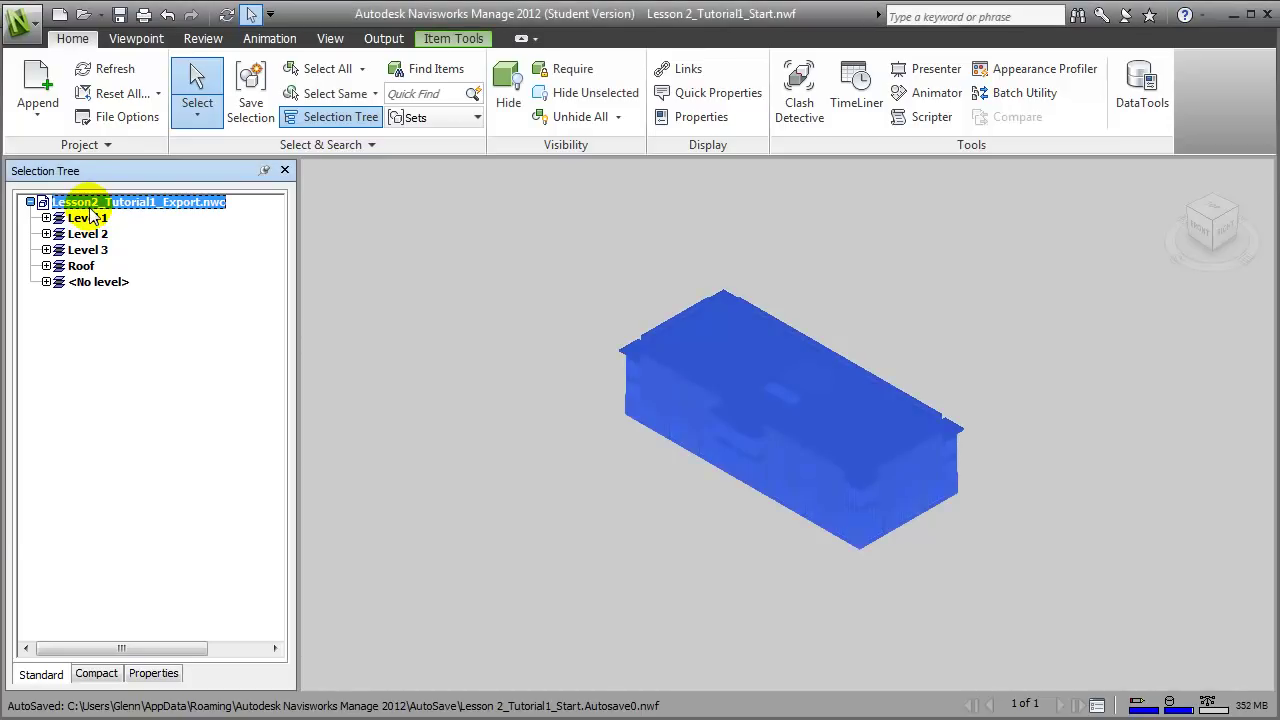
left_click(88, 219)
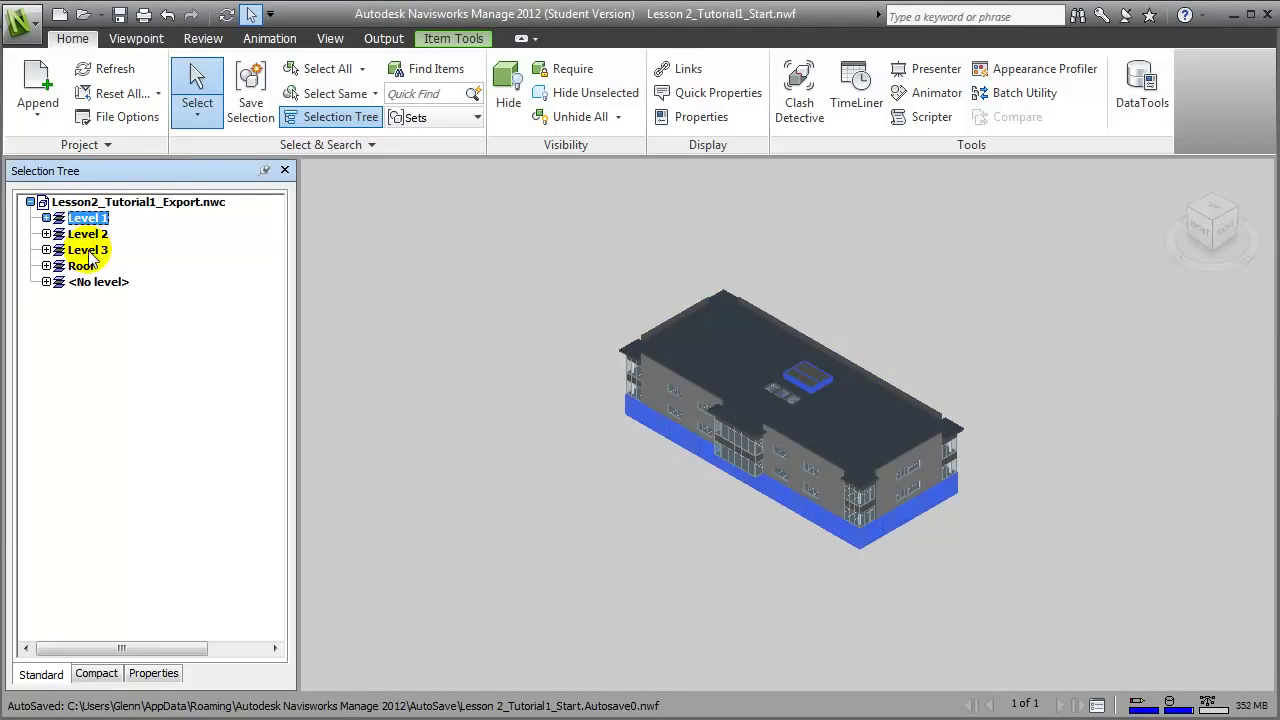
left_click(88, 250)
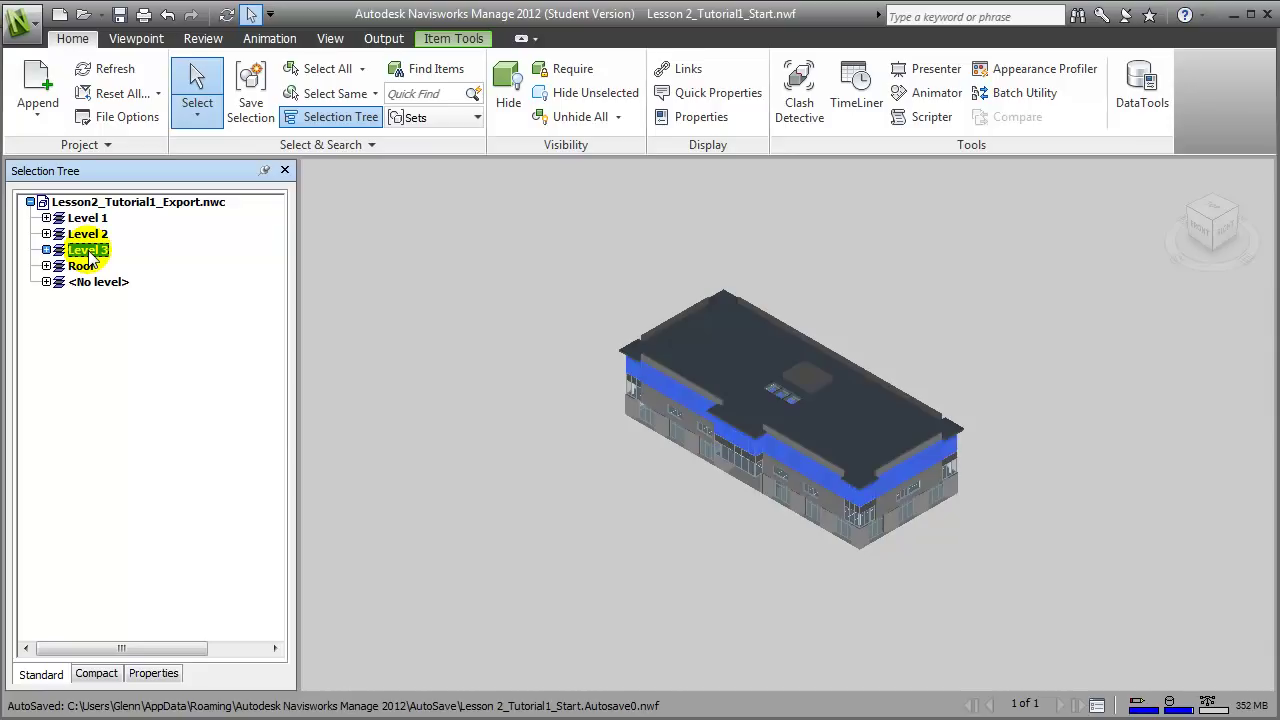
key("Escape")
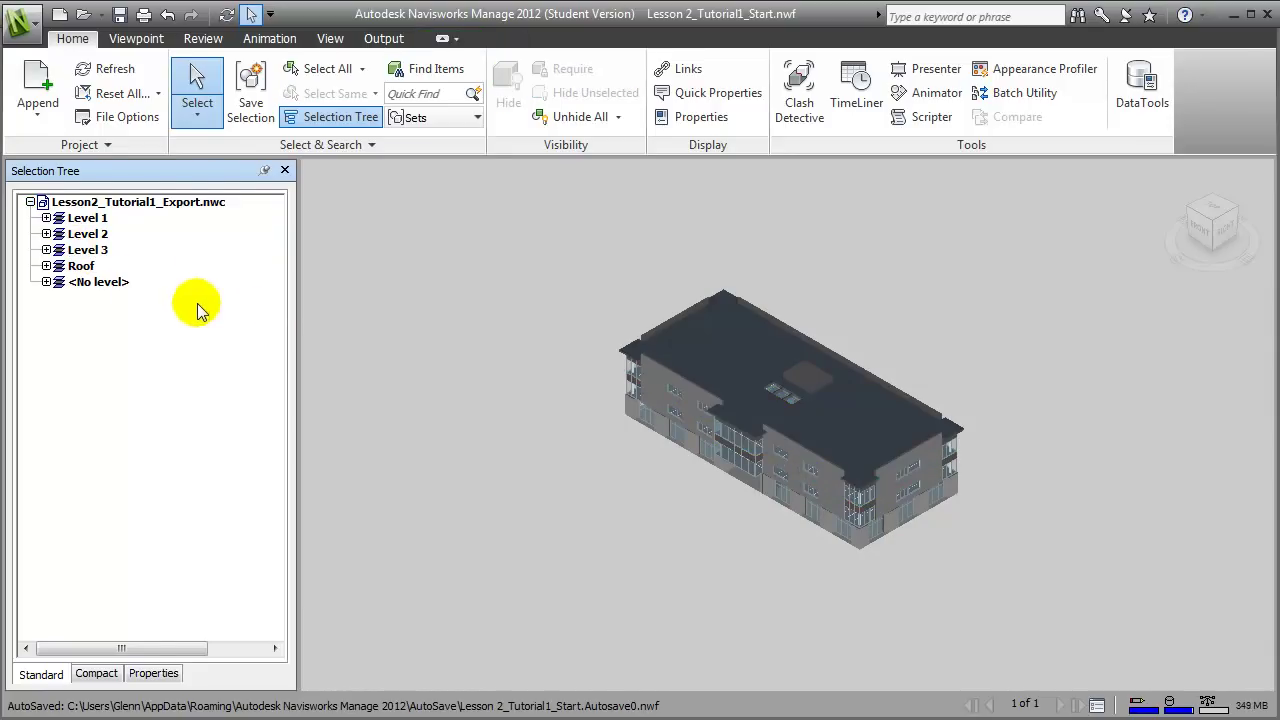
- Temporarily isolate a run of W10X49 2 columns under Level 1, and restore the full model with nothing selected
left_click(46, 218)
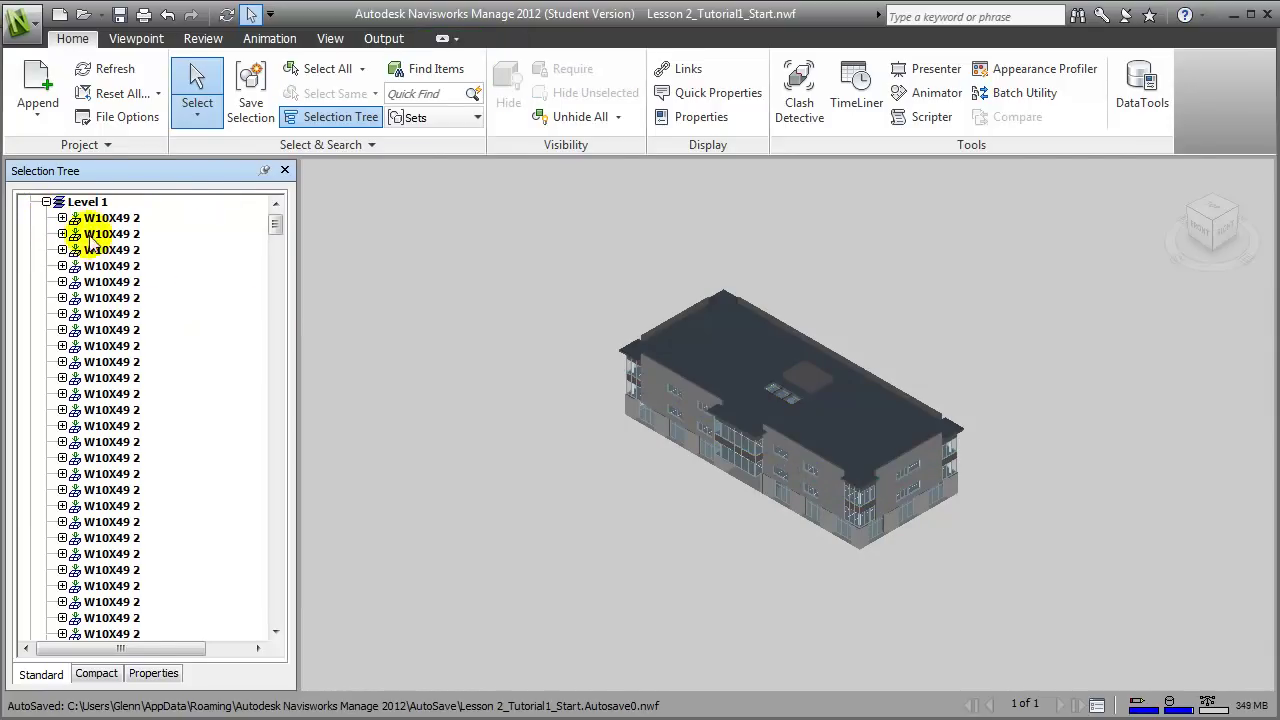
left_click(115, 282)
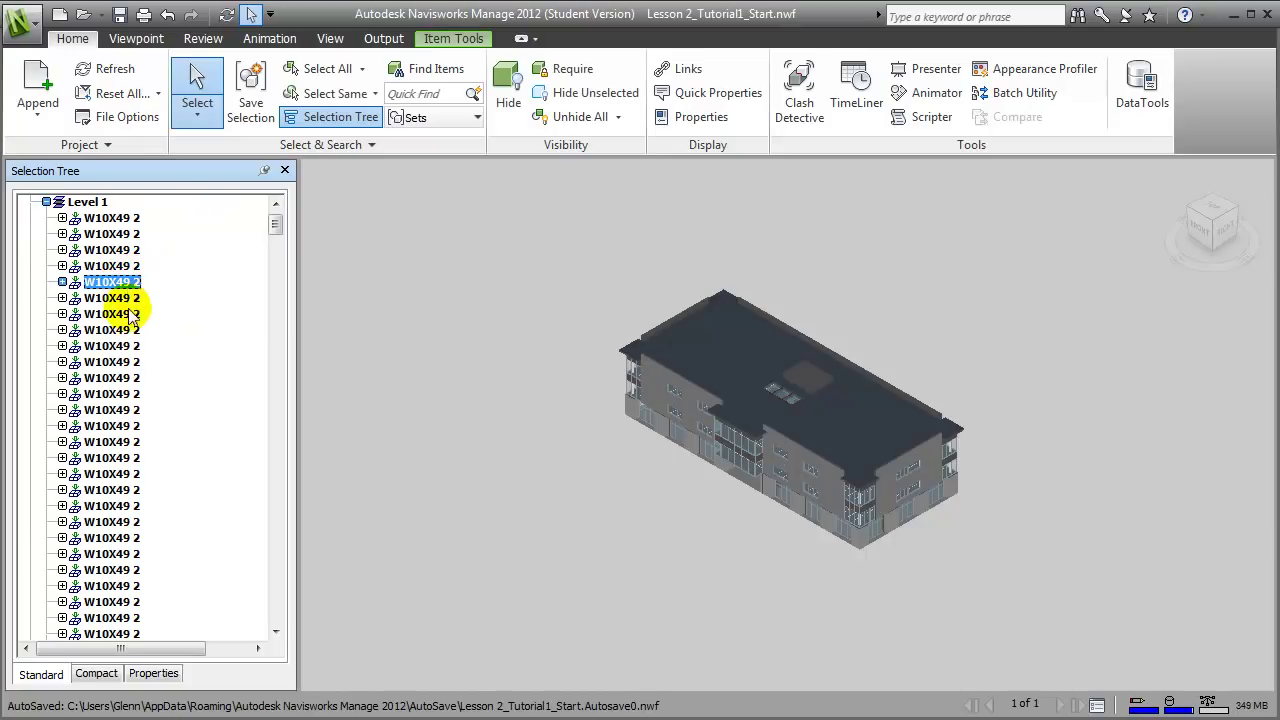
left_click(105, 452, "shift")
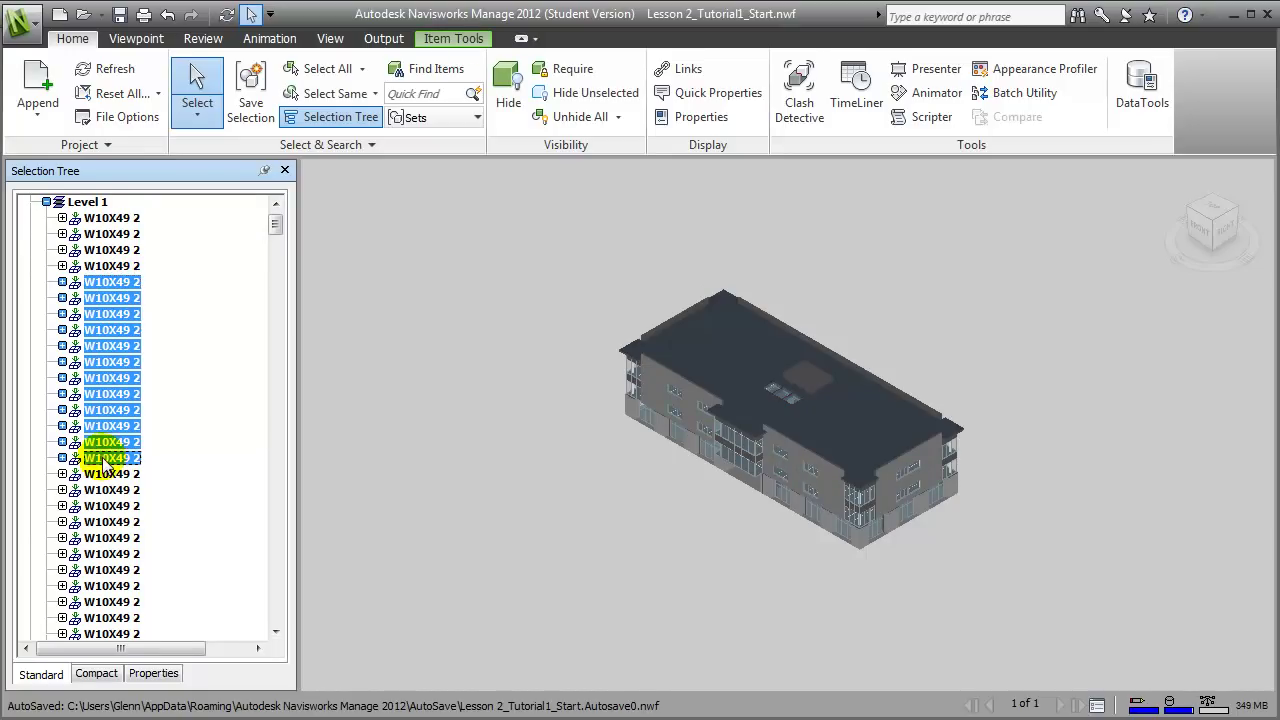
left_click(105, 555, "shift")
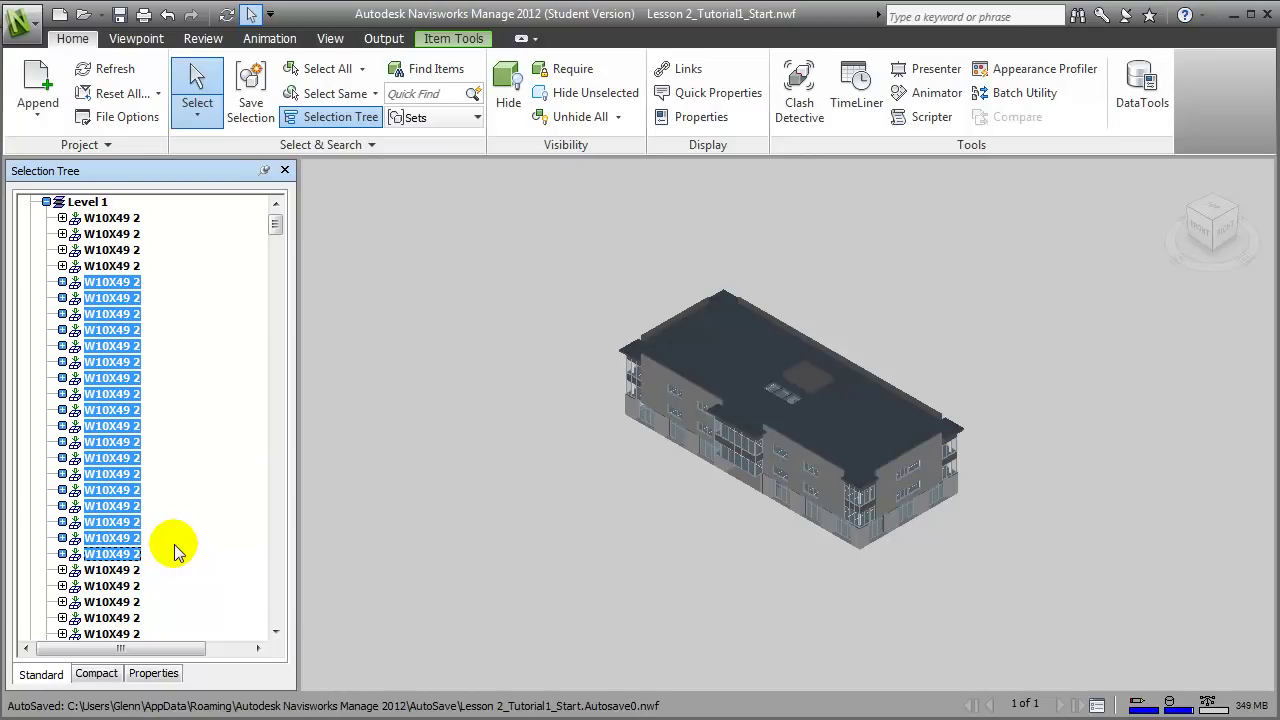
left_click(583, 95)
left_click(584, 103)
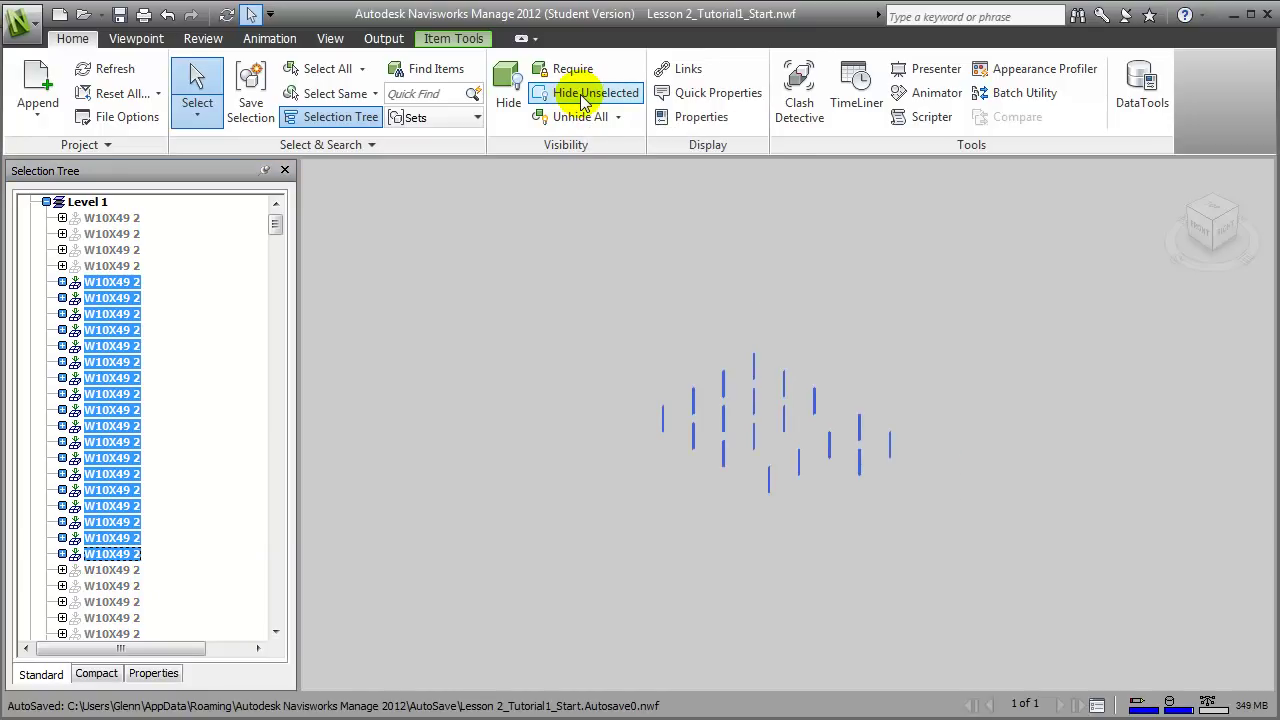
left_click(592, 119)
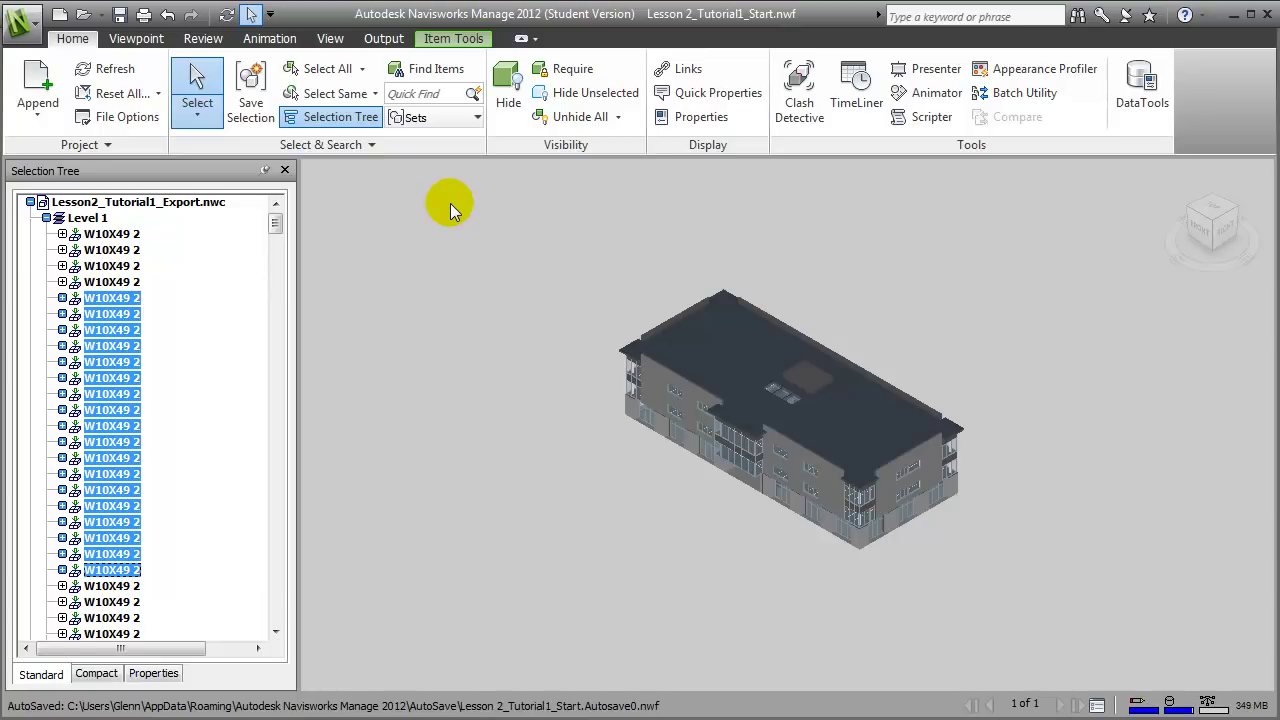
left_click(329, 223)
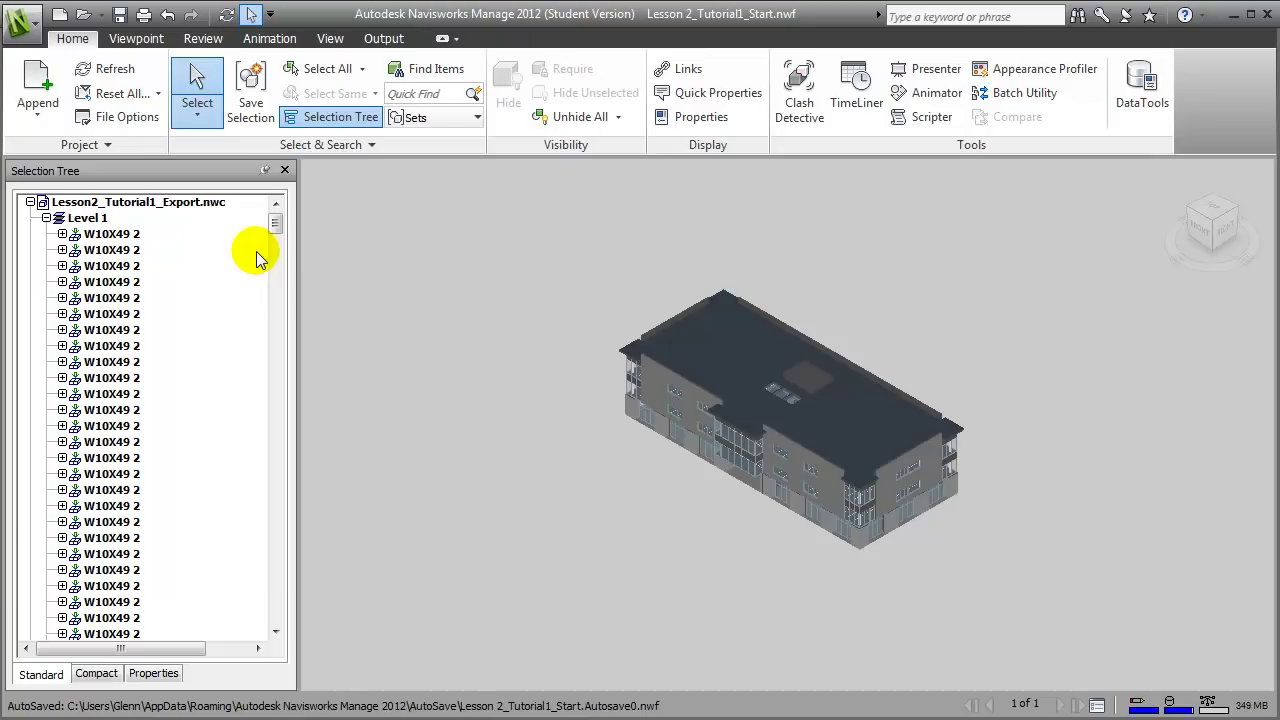
- Save all the W10X49 2 columns under Level 1 as a selection set named "First Floor Columns"
left_click(137, 235)
left_click_drag(275, 224, 283, 247)
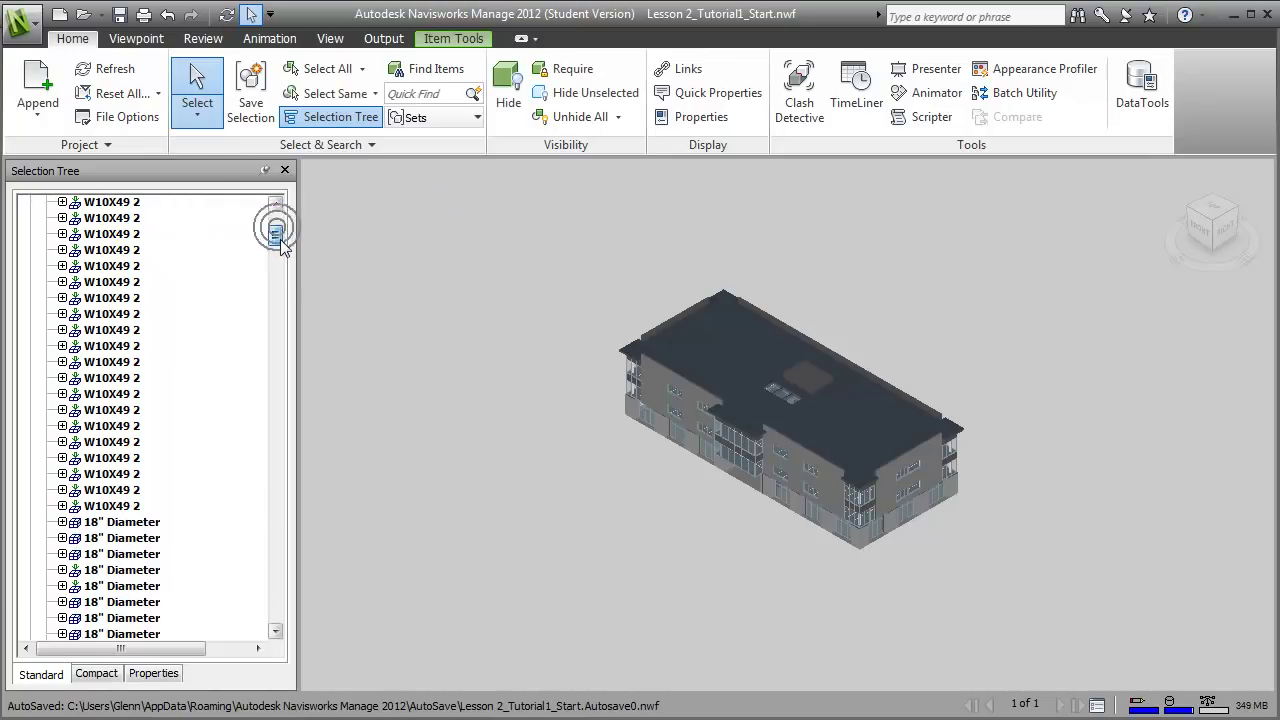
left_click(98, 505, "shift")
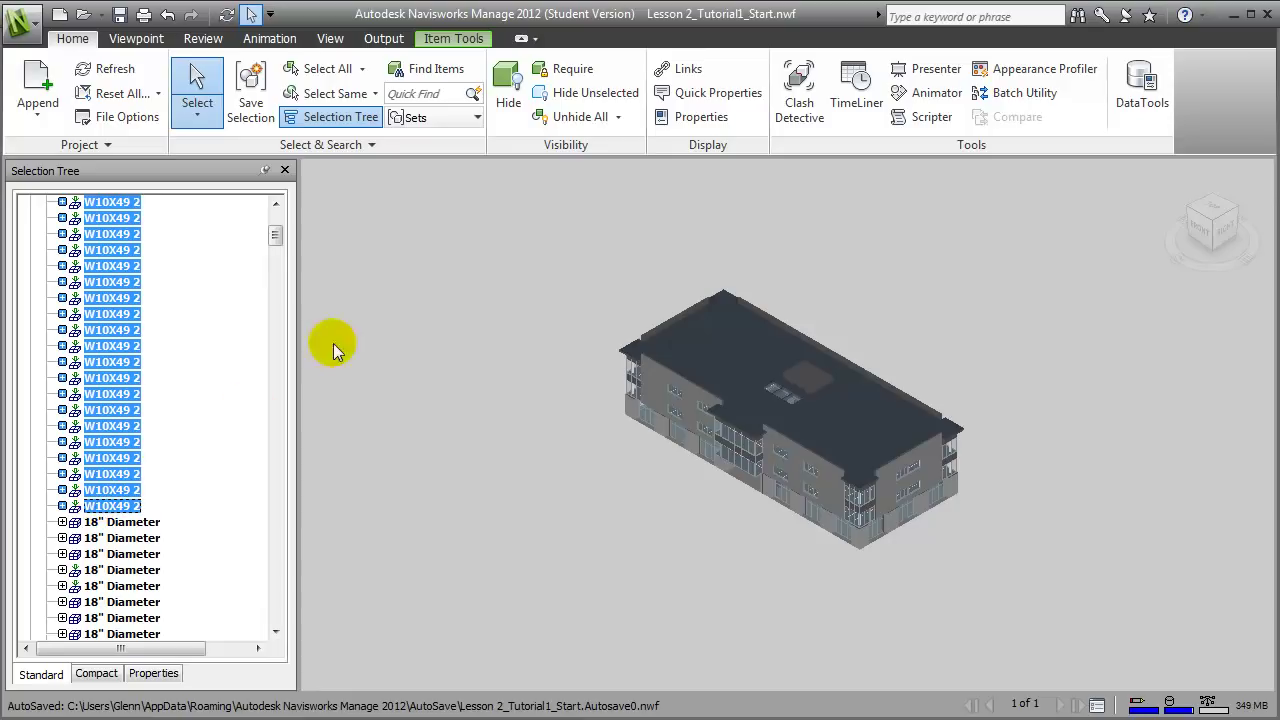
left_click(476, 117)
left_click(445, 202)
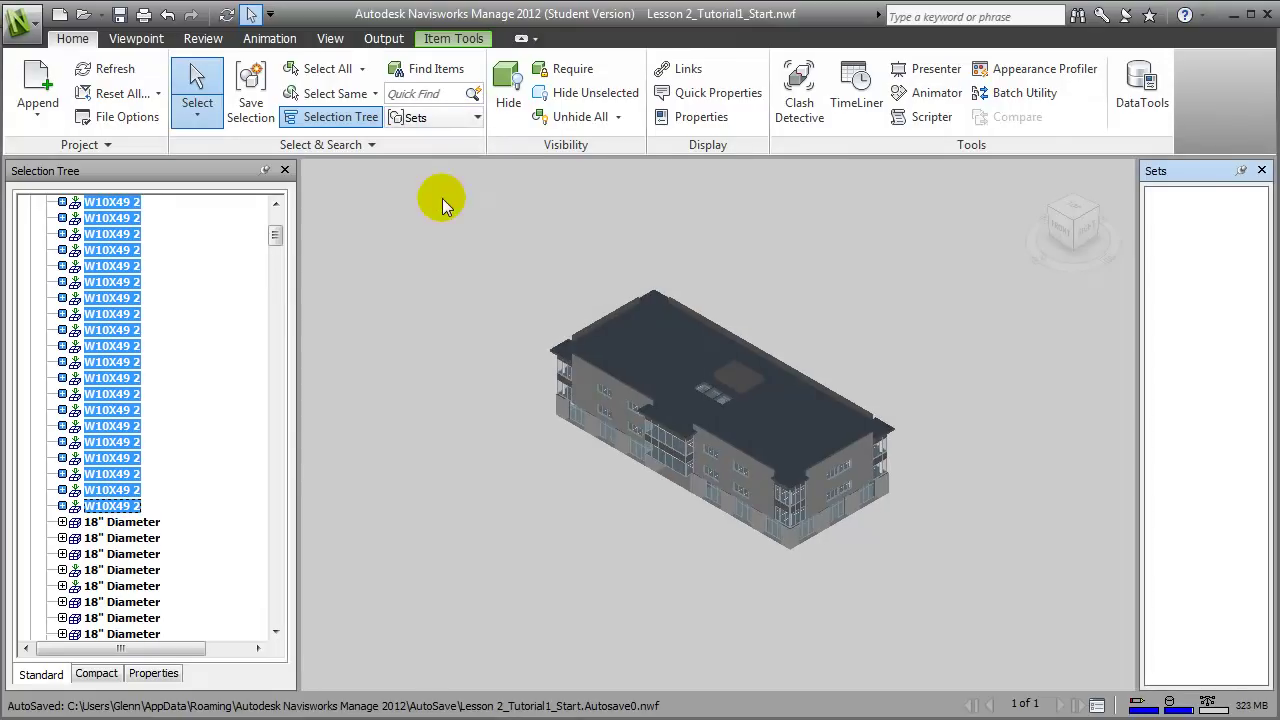
right_click(1183, 328)
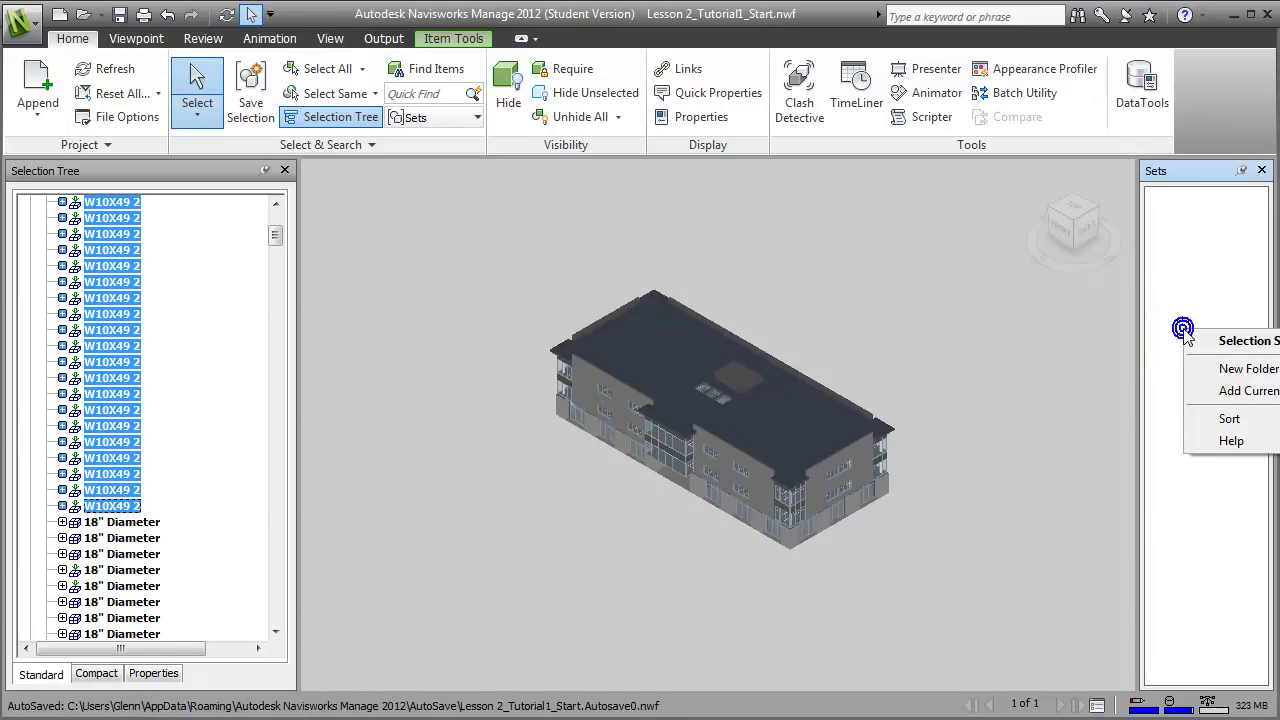
left_click(1222, 391)
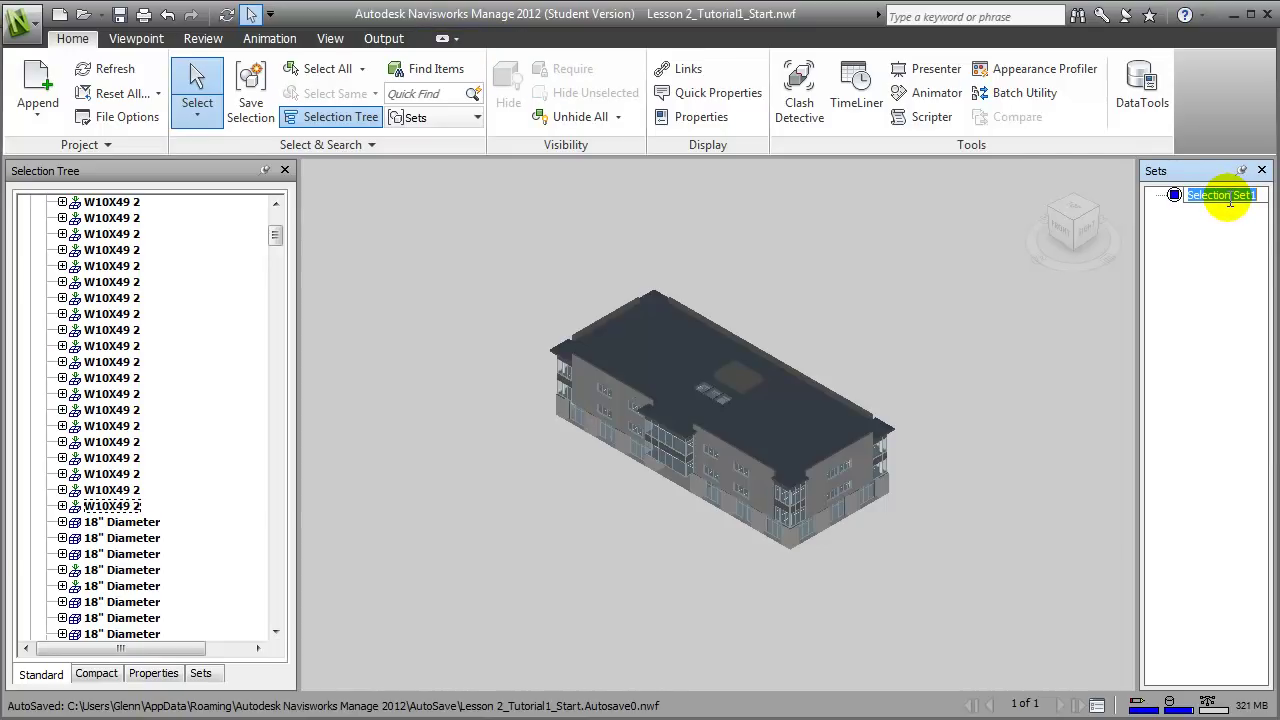
type("First Floo")
type("r Columns")
key("Return")
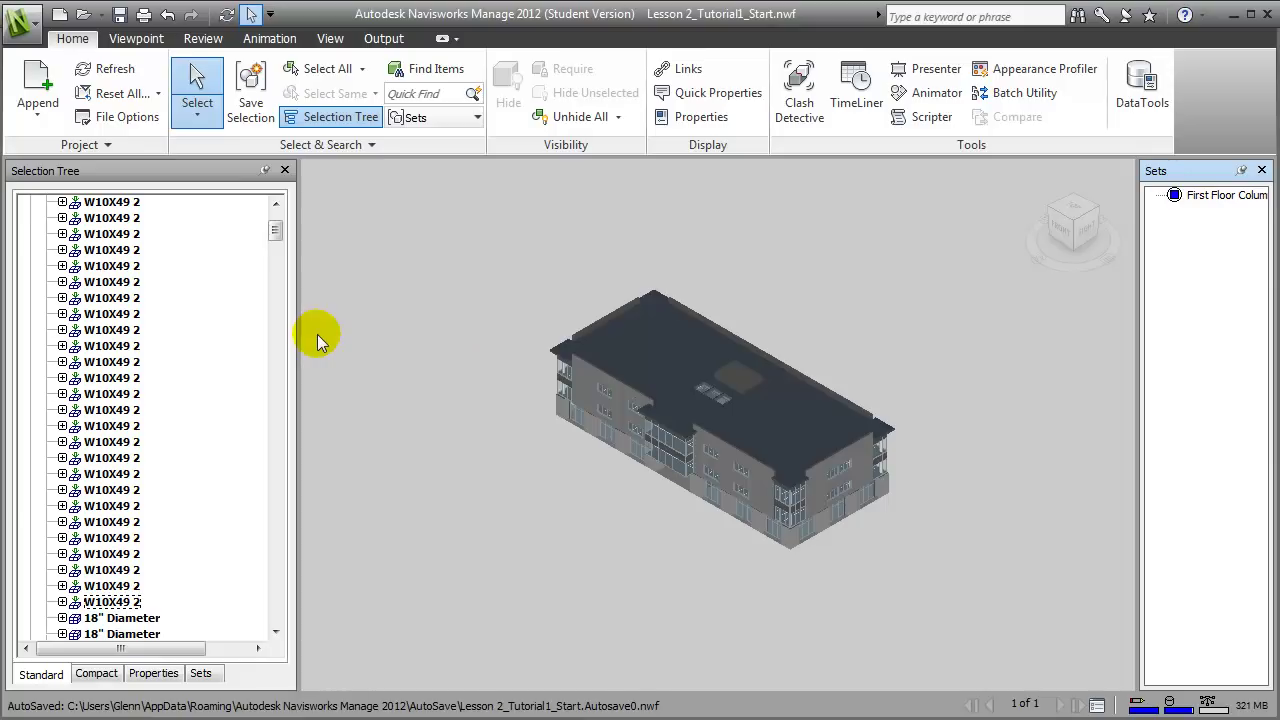
- Find all items in Lesson2_Tutorial1_Export.nwc whose Element Name contains "W10X49 2"
left_click(410, 78)
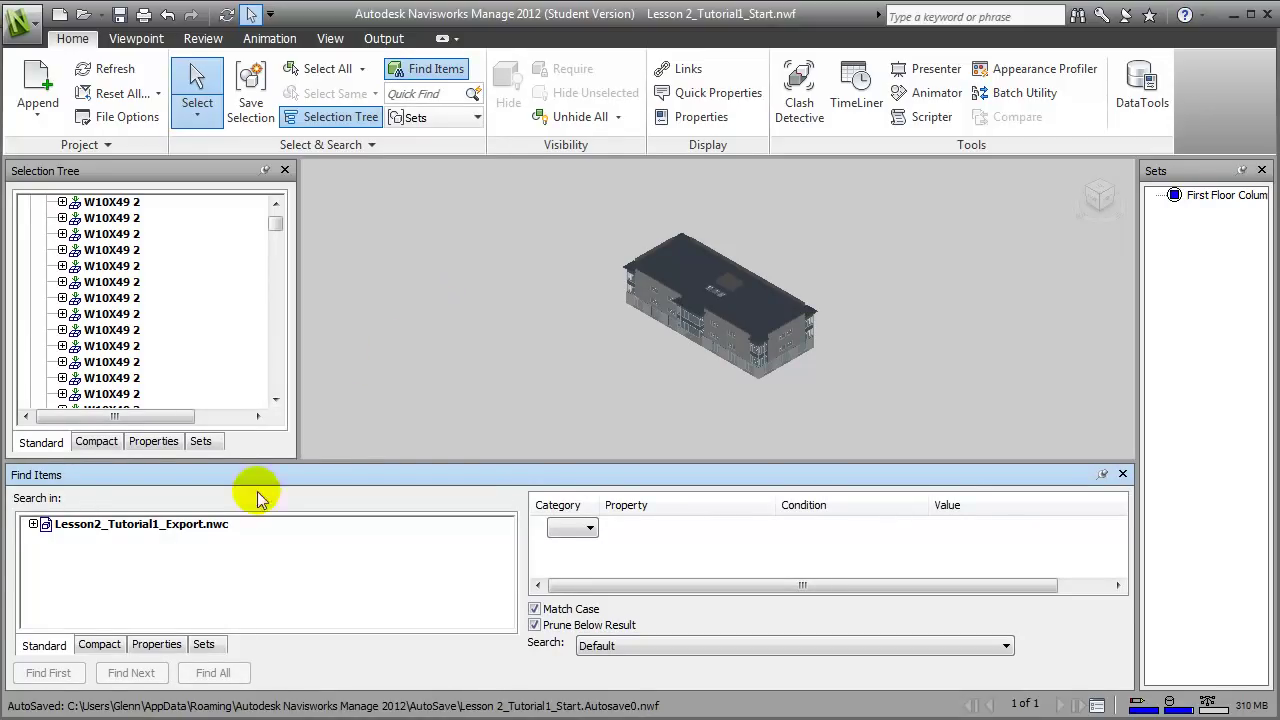
left_click(170, 530)
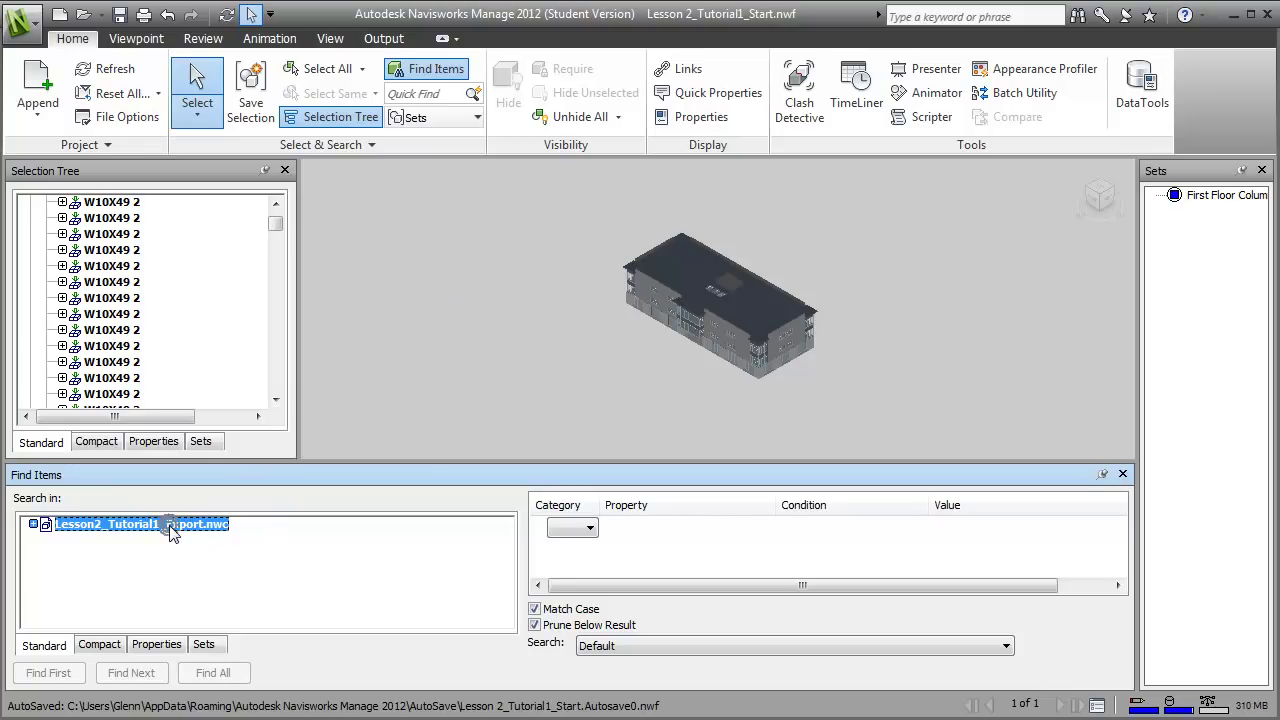
left_click(588, 533)
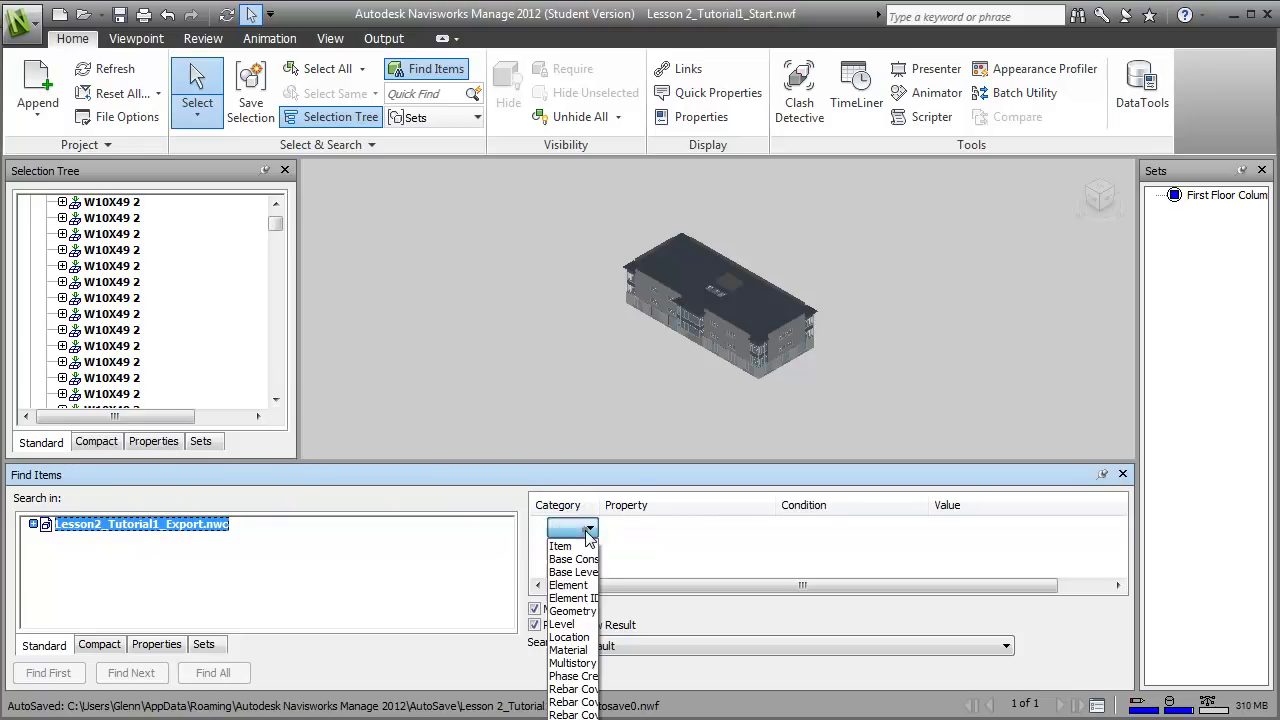
left_click(587, 590)
left_click(765, 530)
left_click_drag(758, 563, 740, 708)
left_click(740, 708)
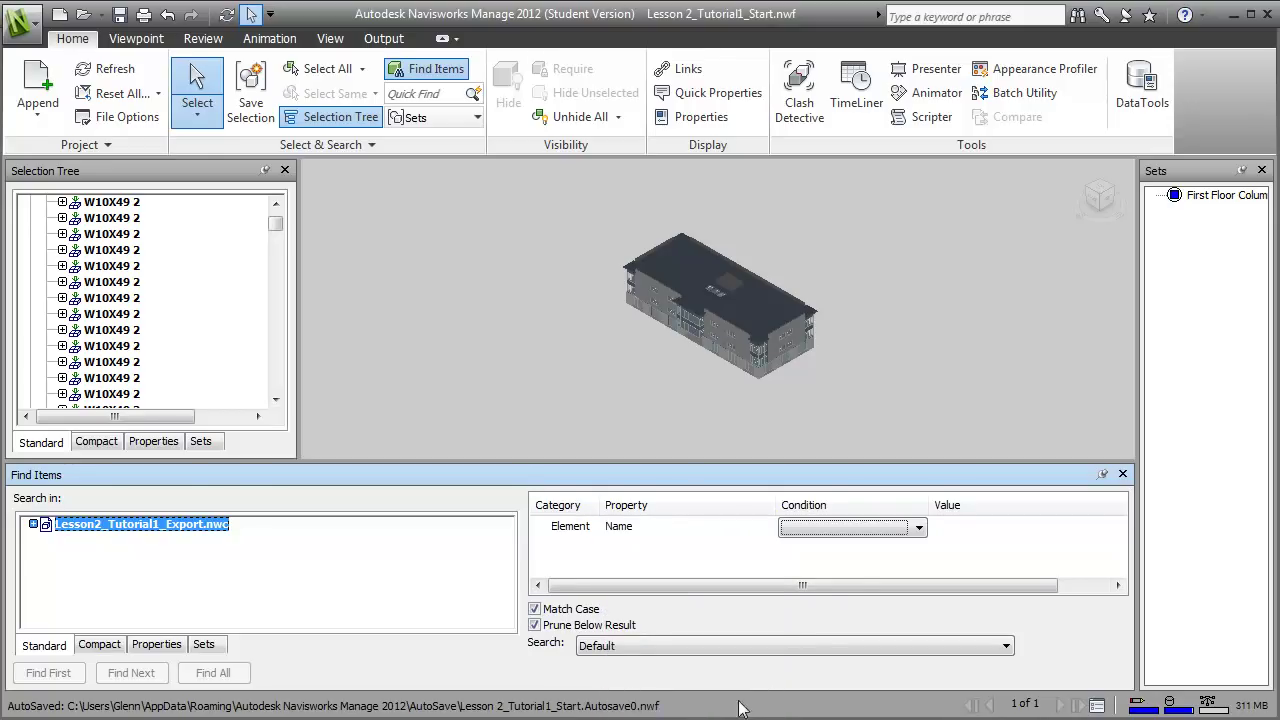
left_click(918, 527)
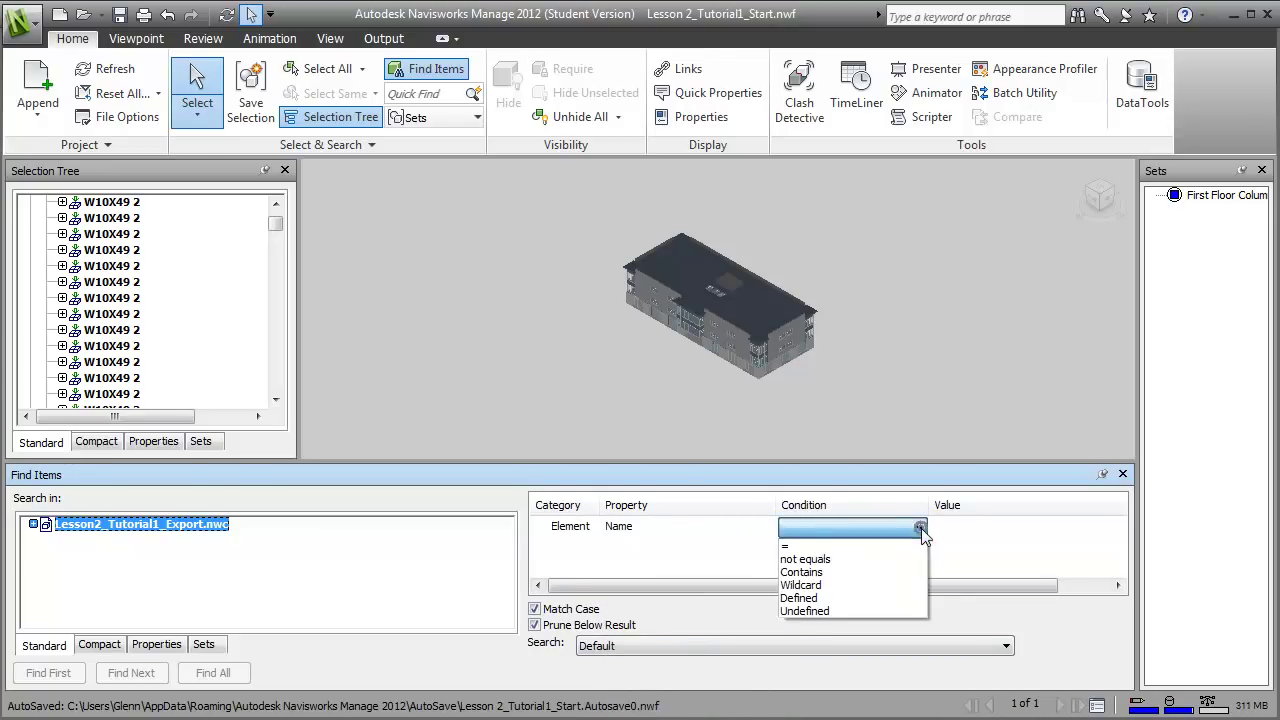
left_click(880, 572)
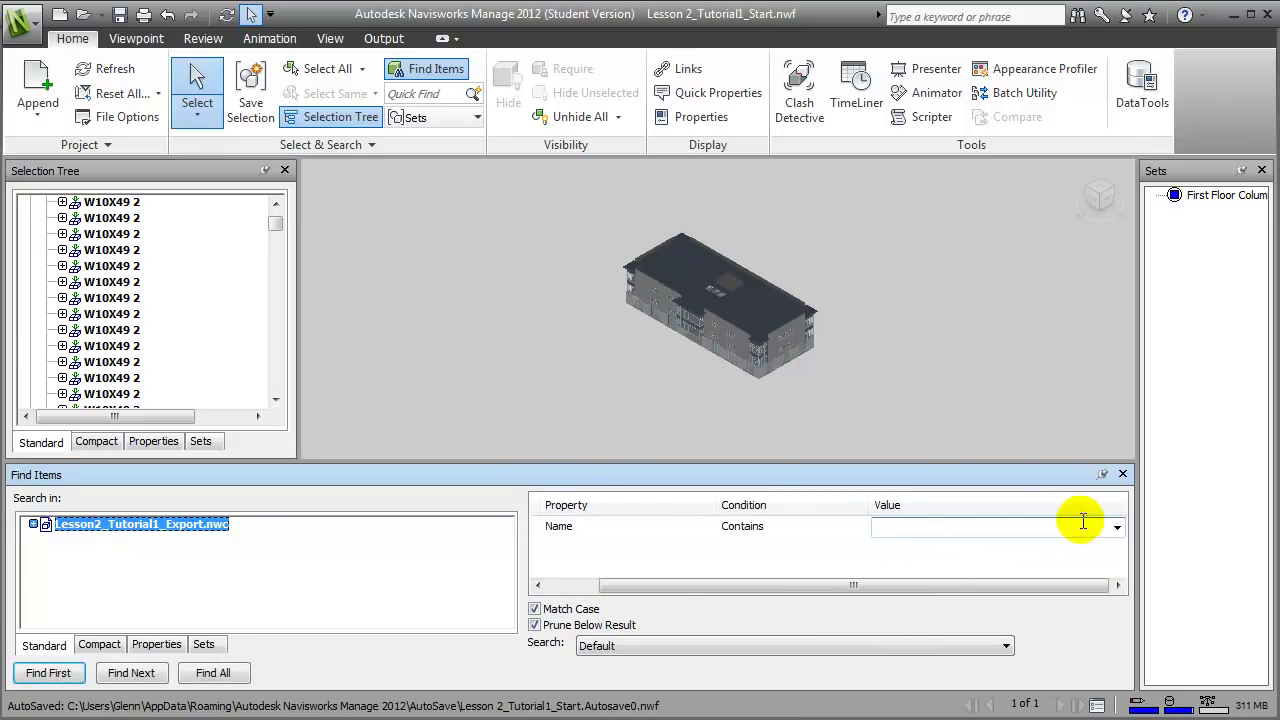
left_click(1117, 527)
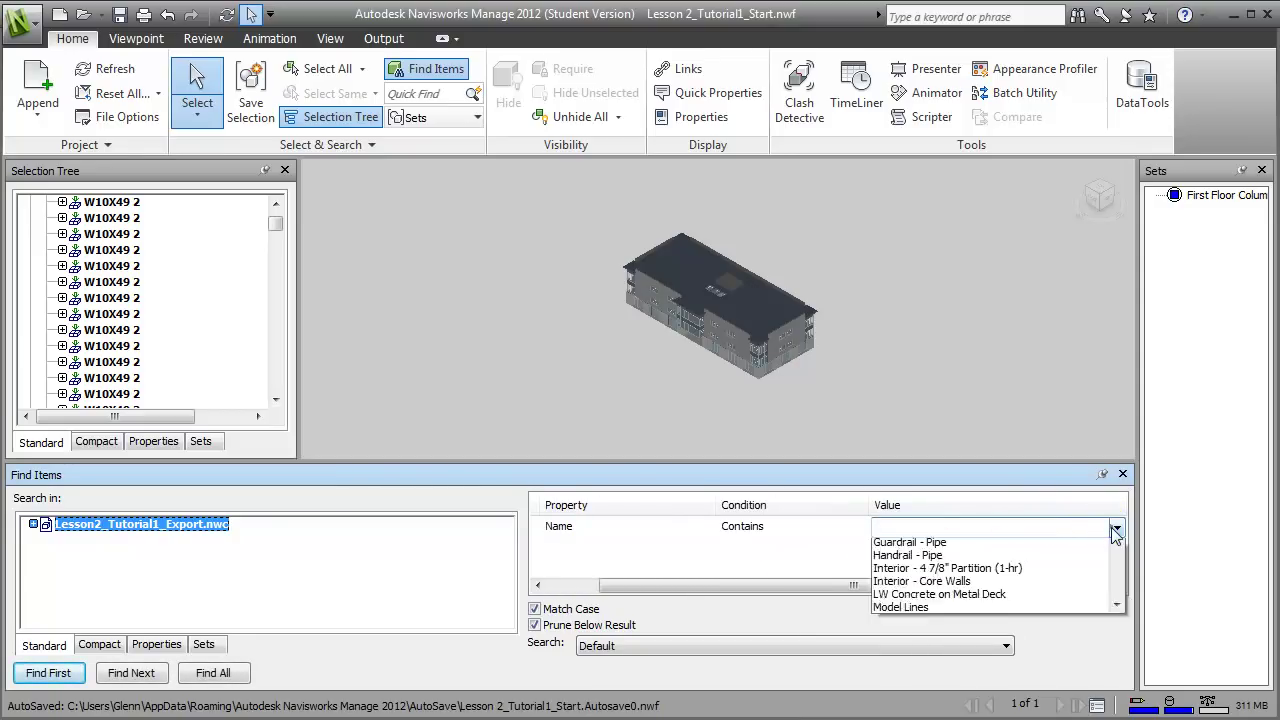
left_click(1116, 588)
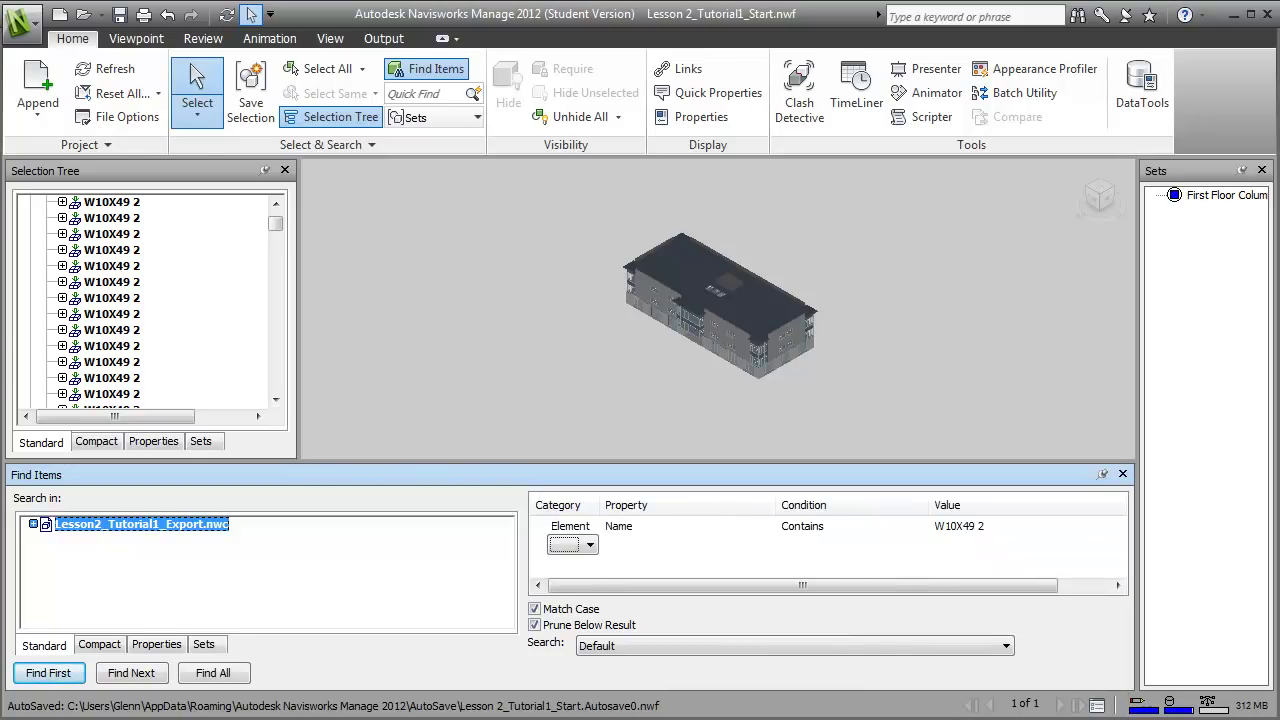
left_click(216, 672)
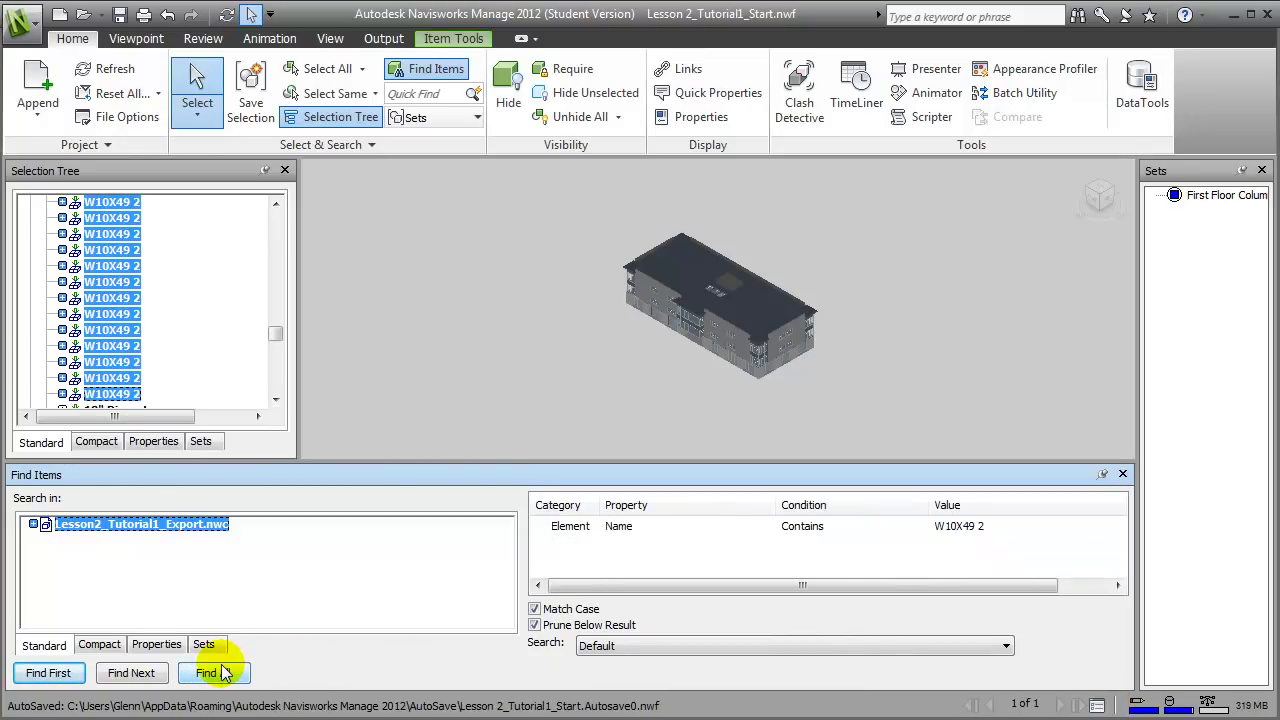
- Save the current search as a search set named "First Floor Column Search"
right_click(1170, 282)
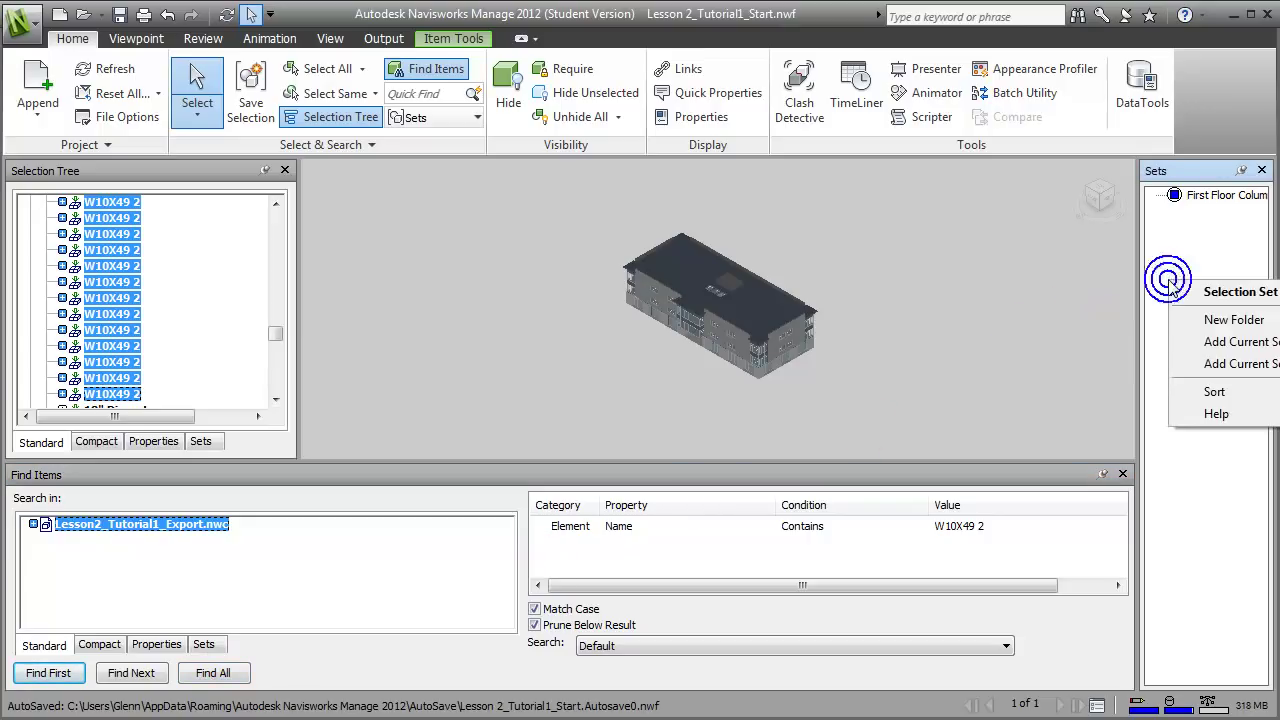
left_click(1200, 364)
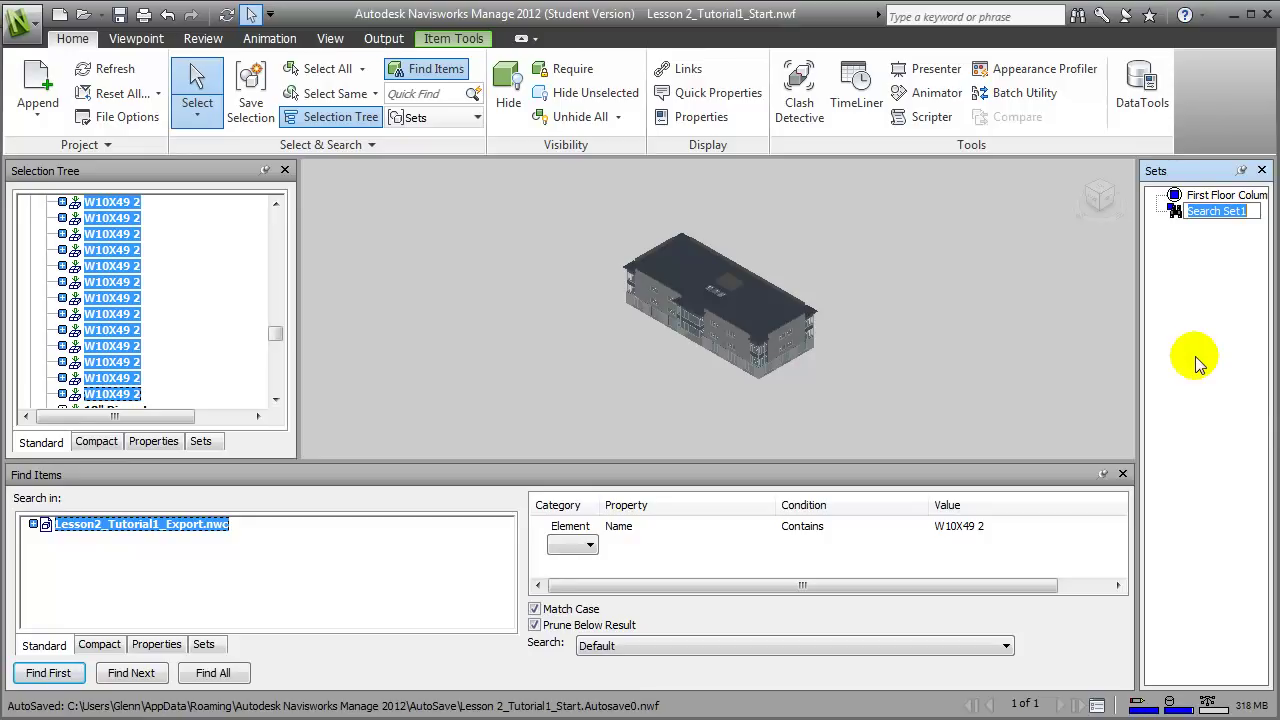
type("First")
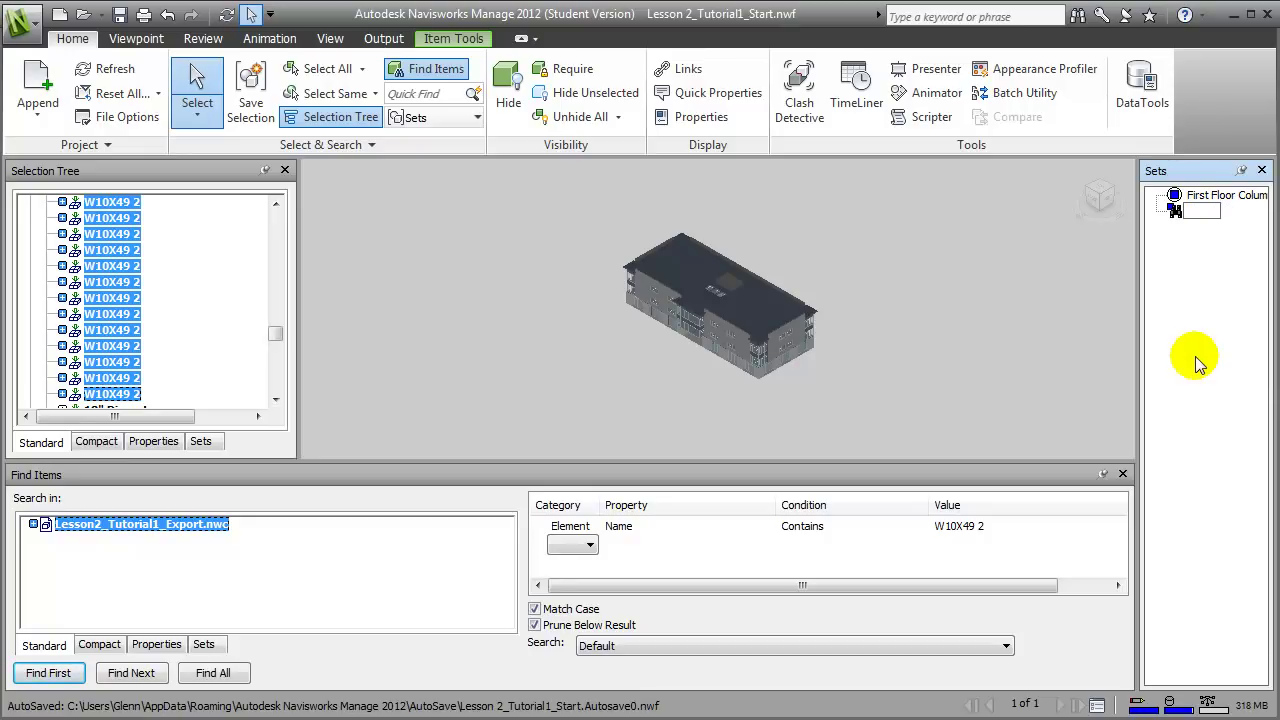
type("oor Column Search")
key("Return")
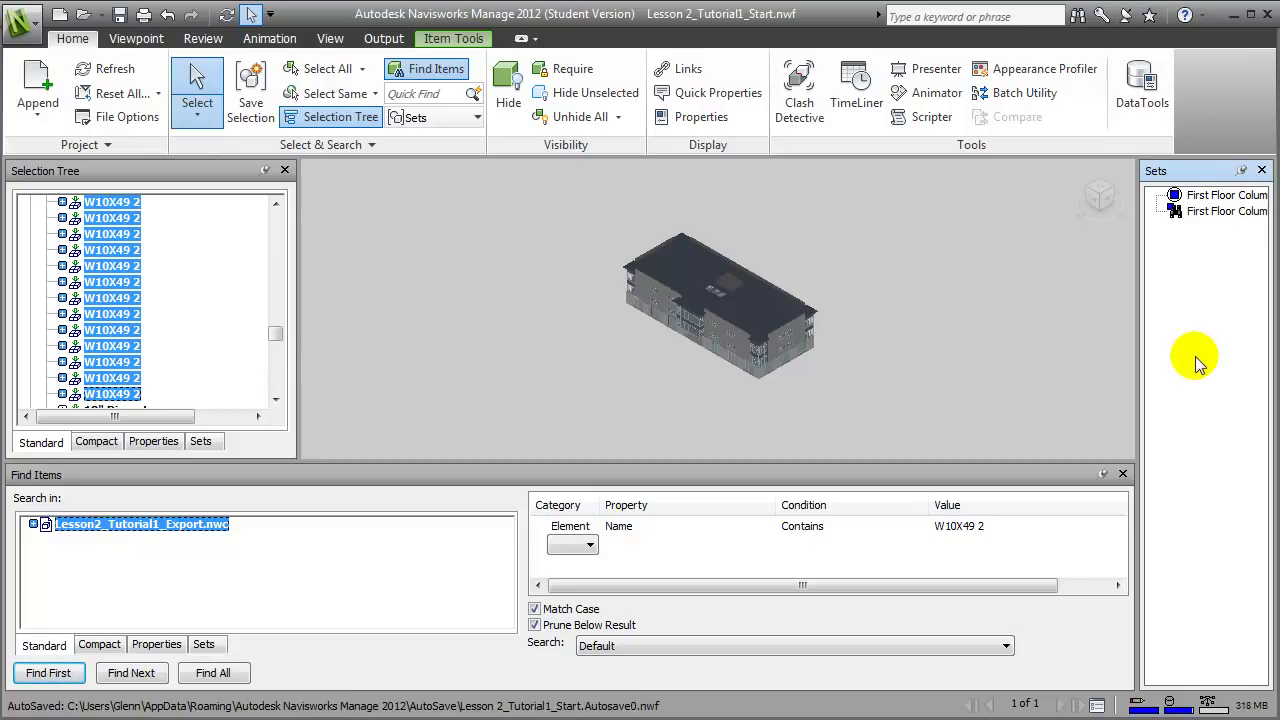
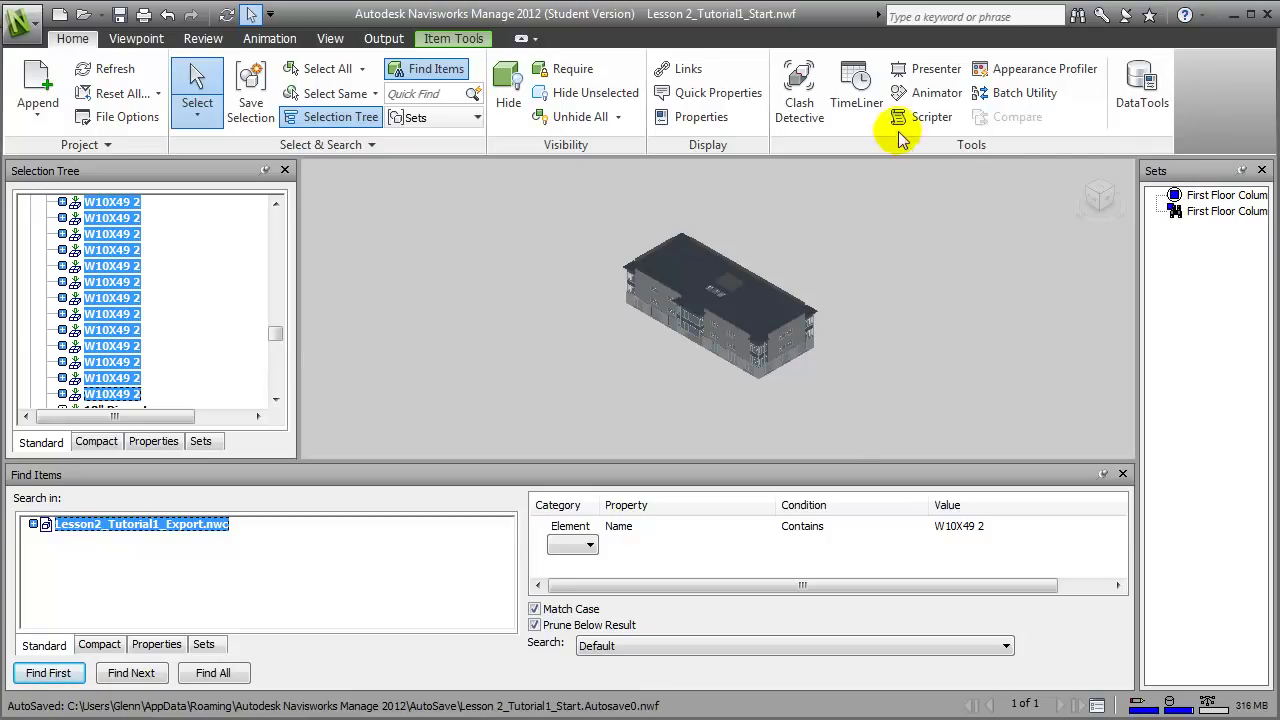
- Open the TimeLiner task list, close the Find Items window, and widen TimeLiner to view its tasks from the first one
left_click(856, 92)
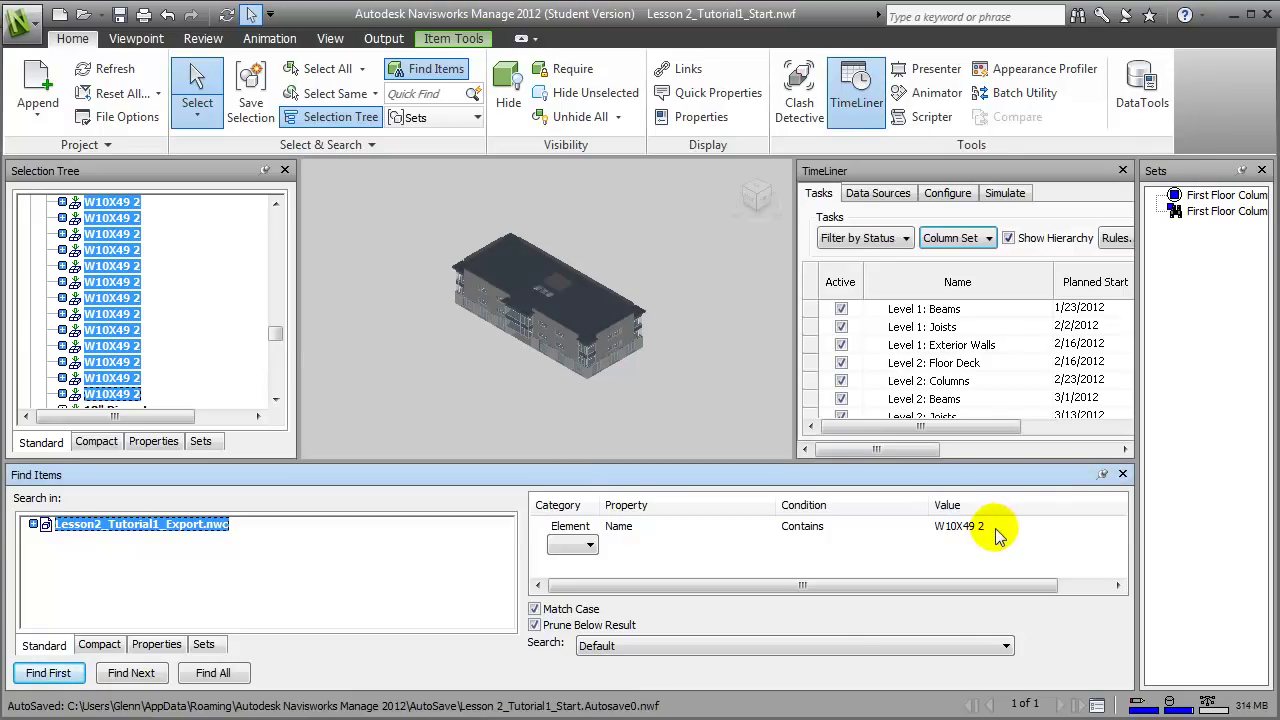
left_click(1123, 474)
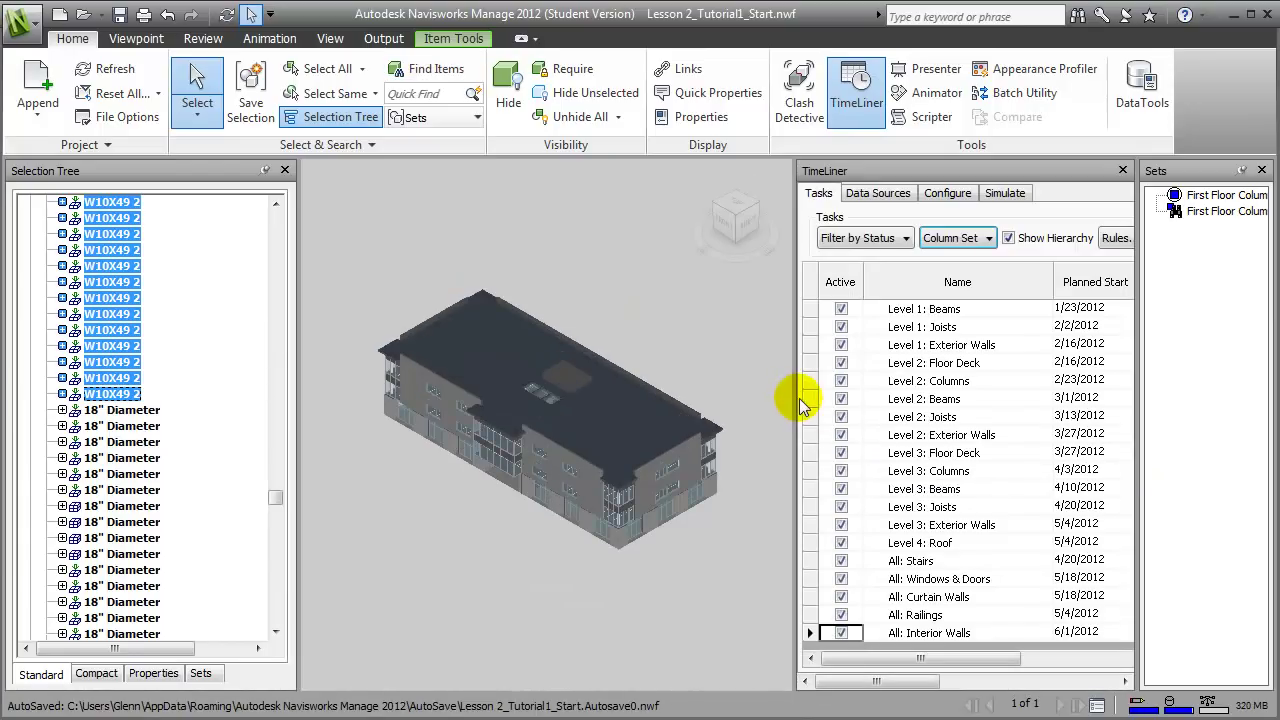
left_click_drag(794, 400, 576, 391)
left_click(1058, 681)
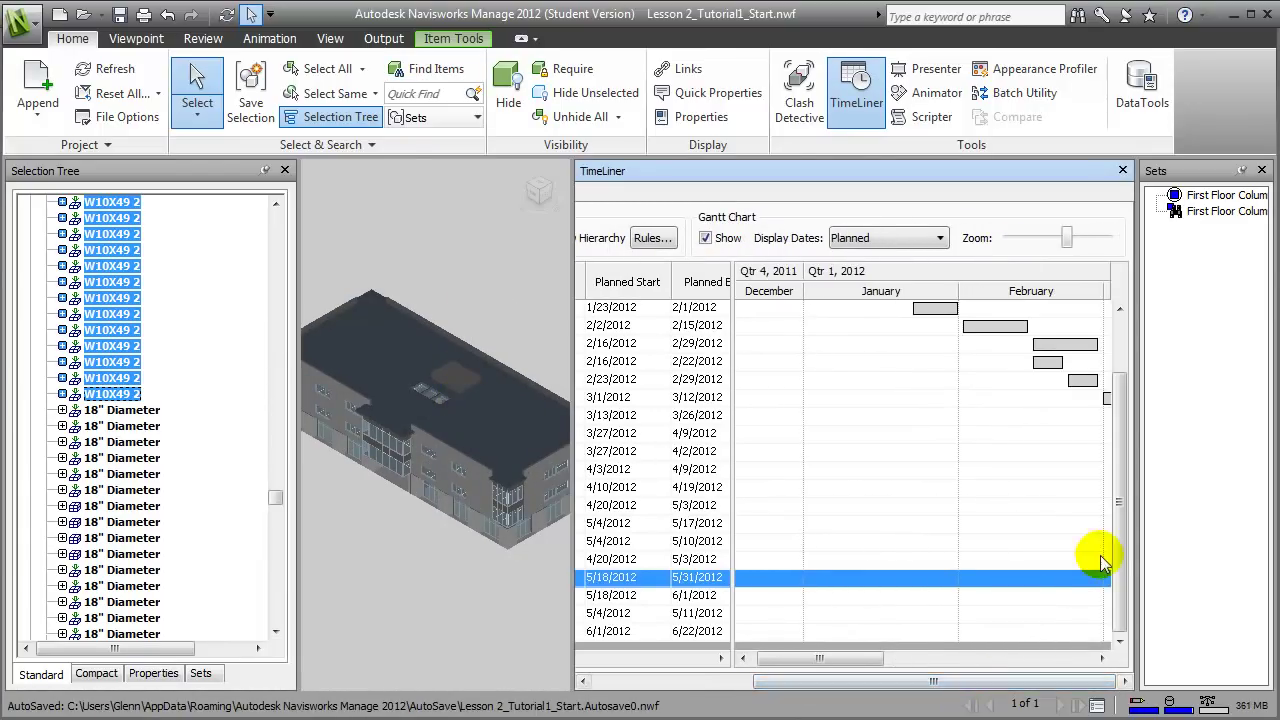
left_click_drag(1117, 552, 1112, 427)
left_click_drag(985, 681, 645, 685)
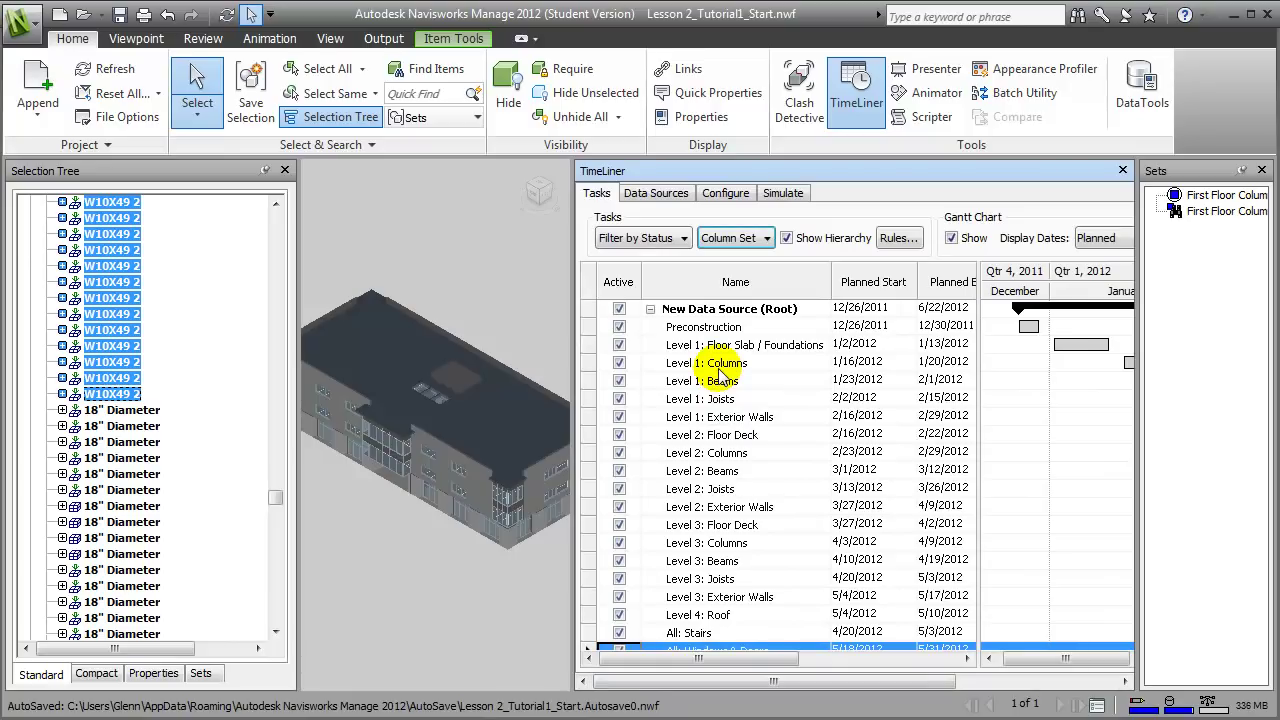
- Attach the "First Floor Column Search" set to the "Level 1: Columns" task in TimeLiner
left_click(588, 364)
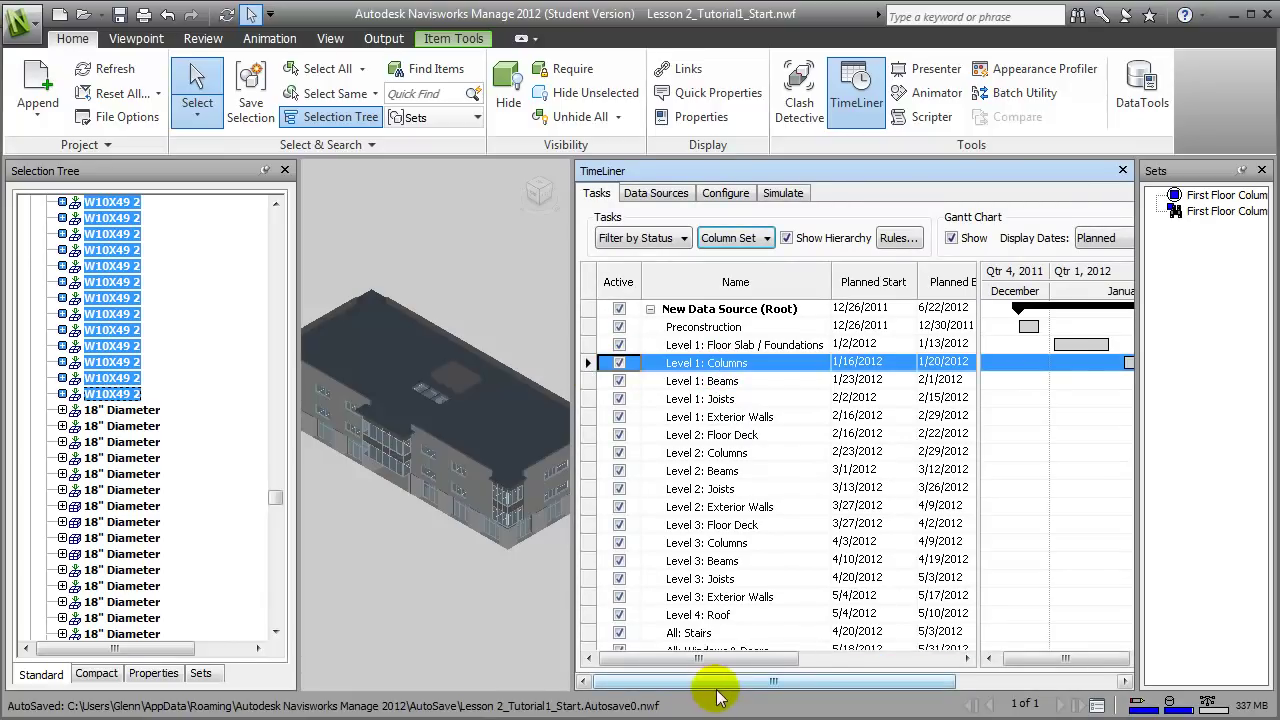
left_click_drag(709, 660, 914, 663)
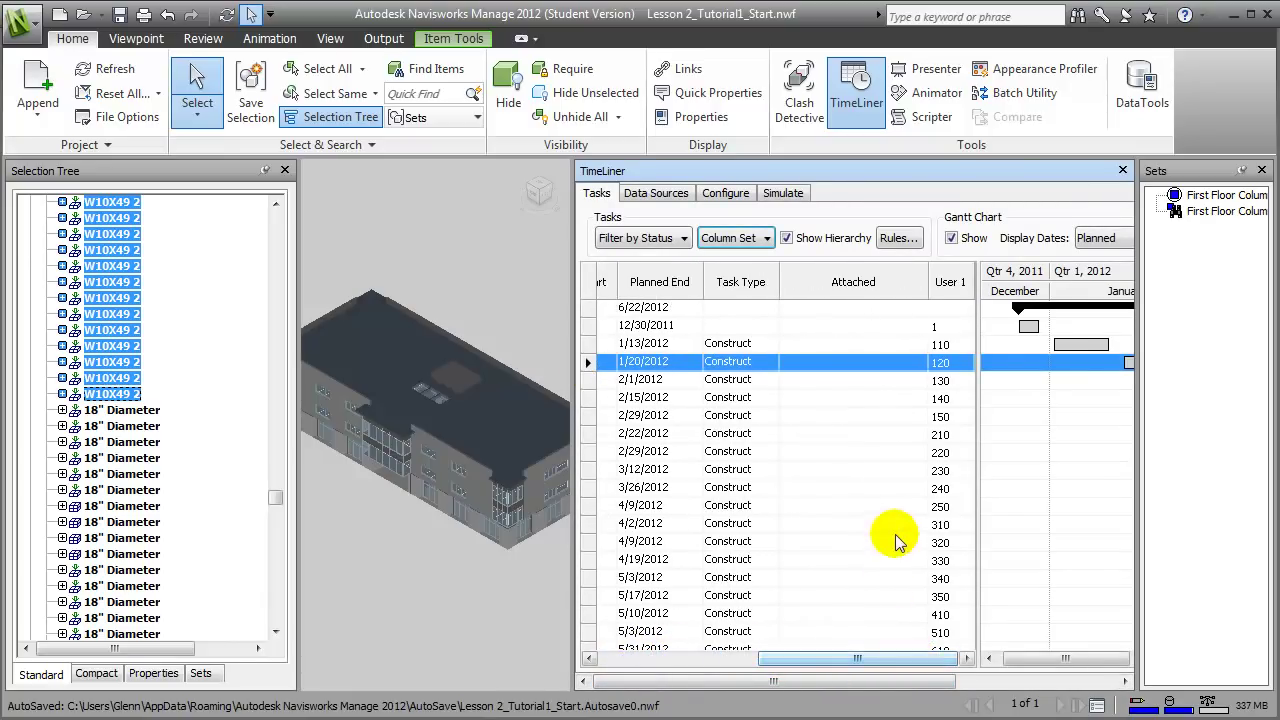
right_click(871, 368)
mouse_move(914, 422)
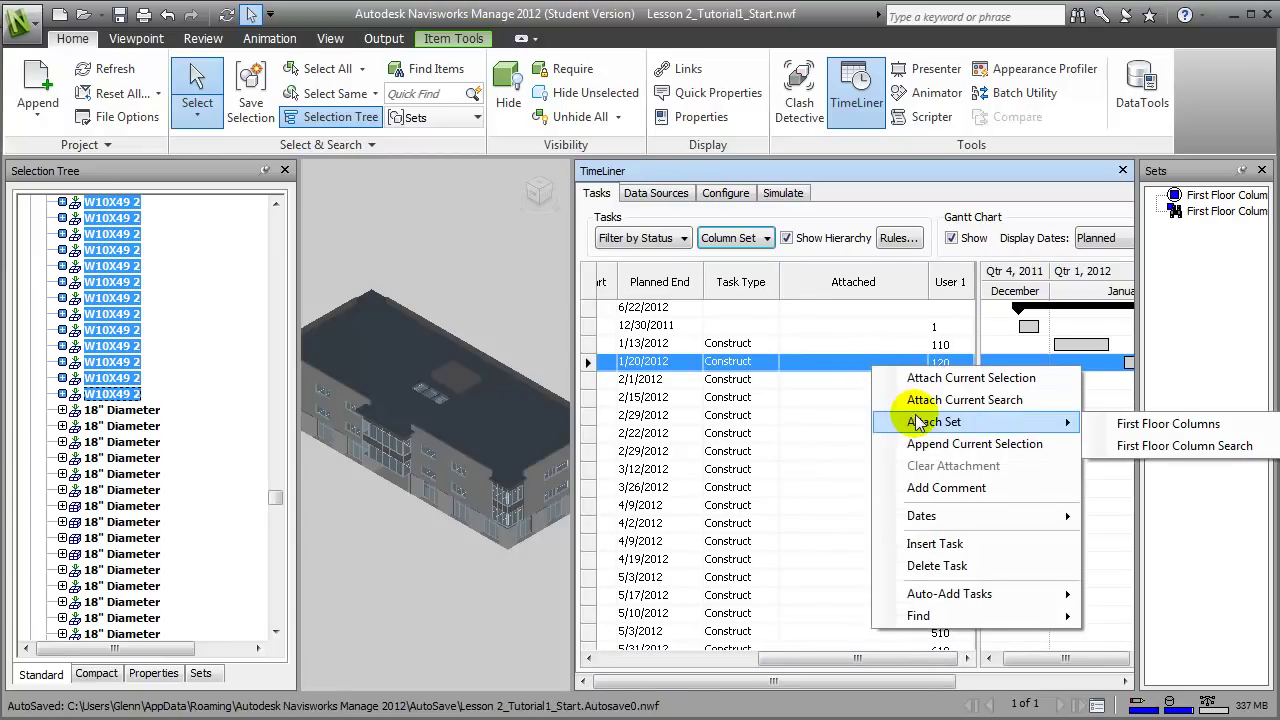
left_click(1130, 445)
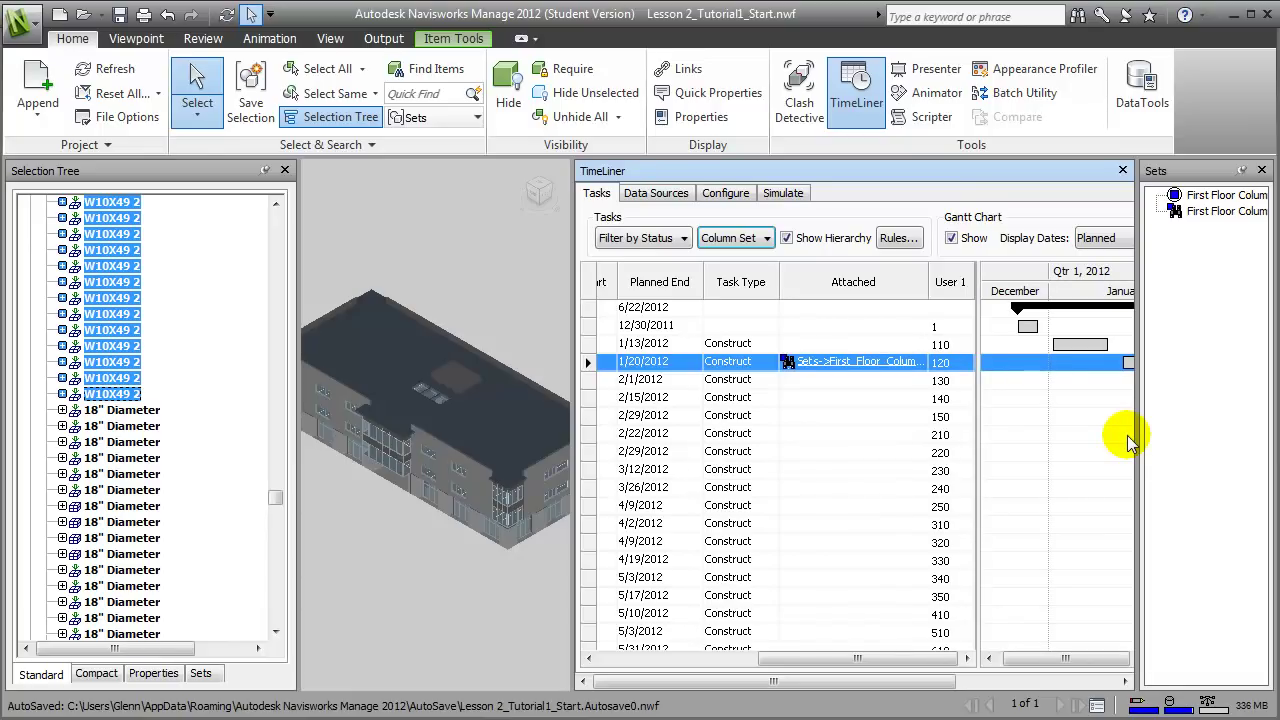
- Switch to Revit and create a shared parameter group named "4D Simulation" in the current shared parameter file
key("Home")
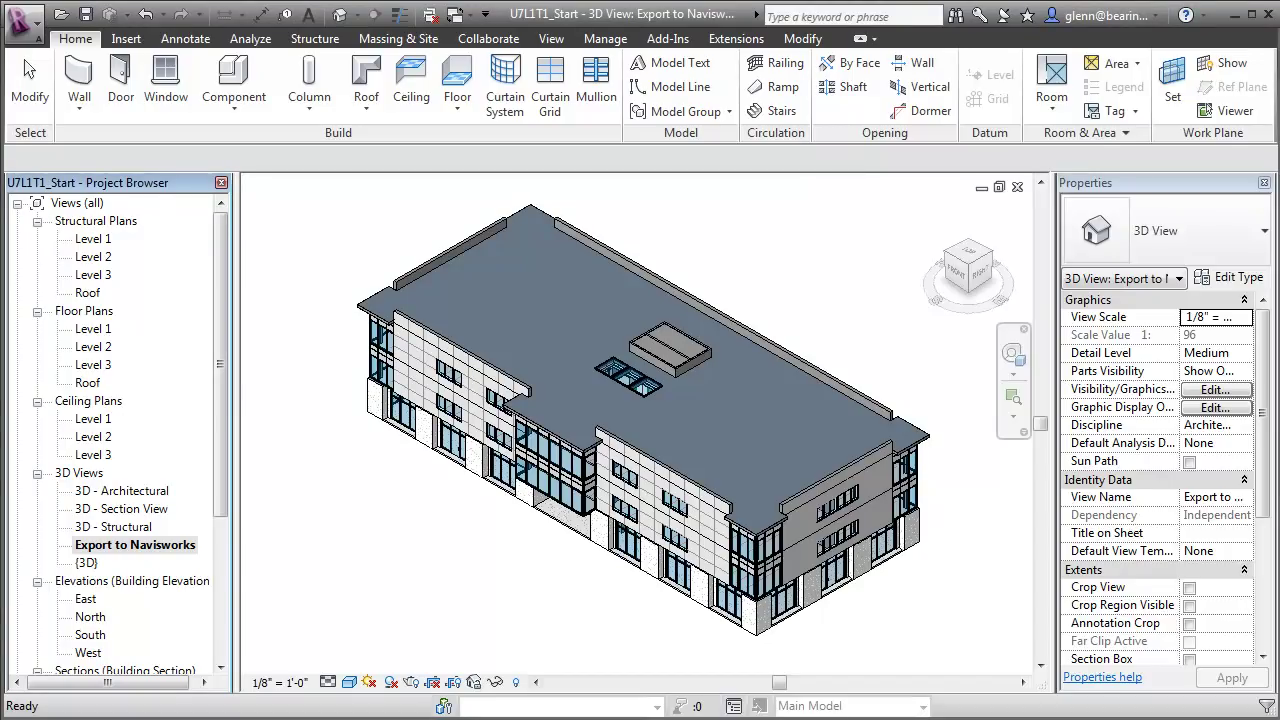
left_click(605, 42)
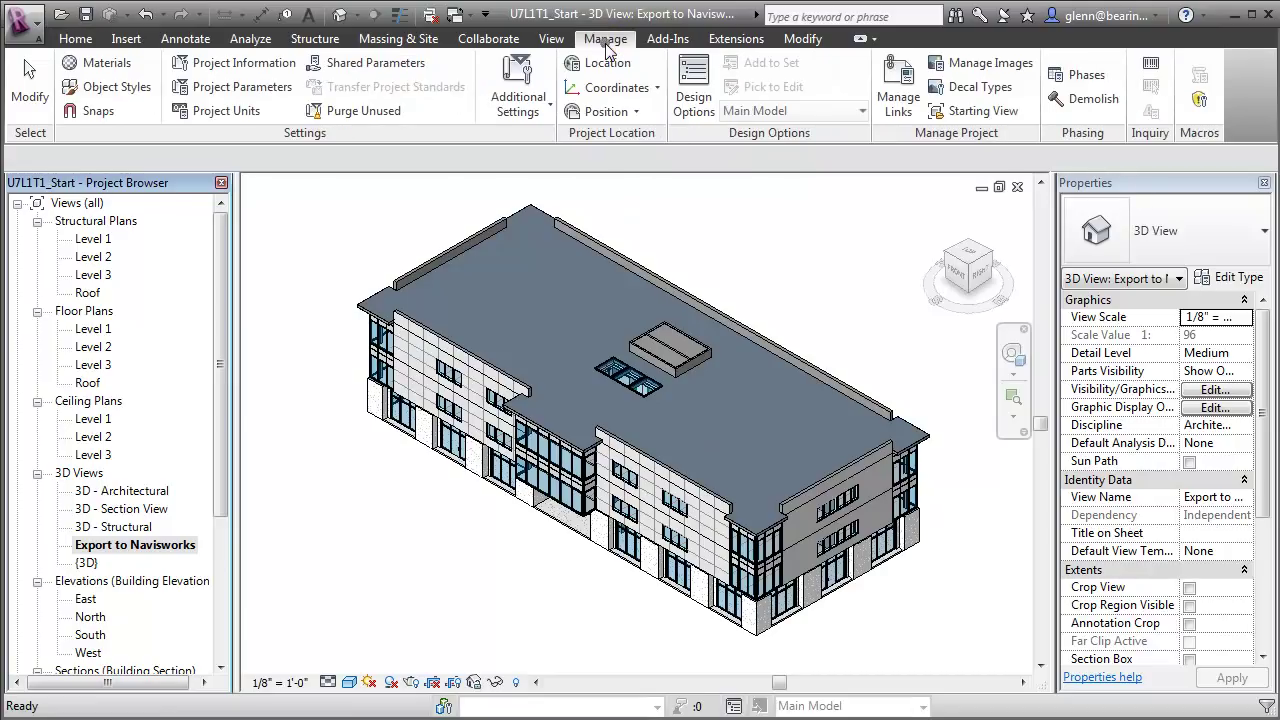
left_click(406, 66)
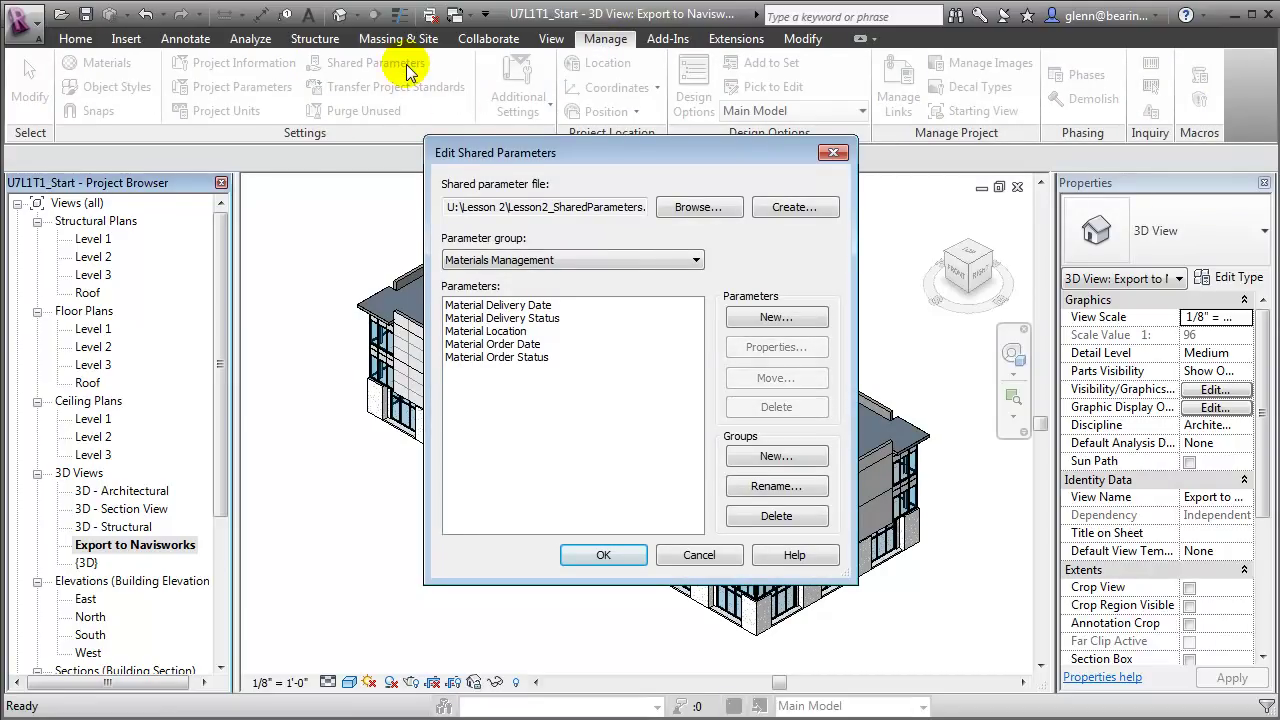
left_click(776, 456)
type("4")
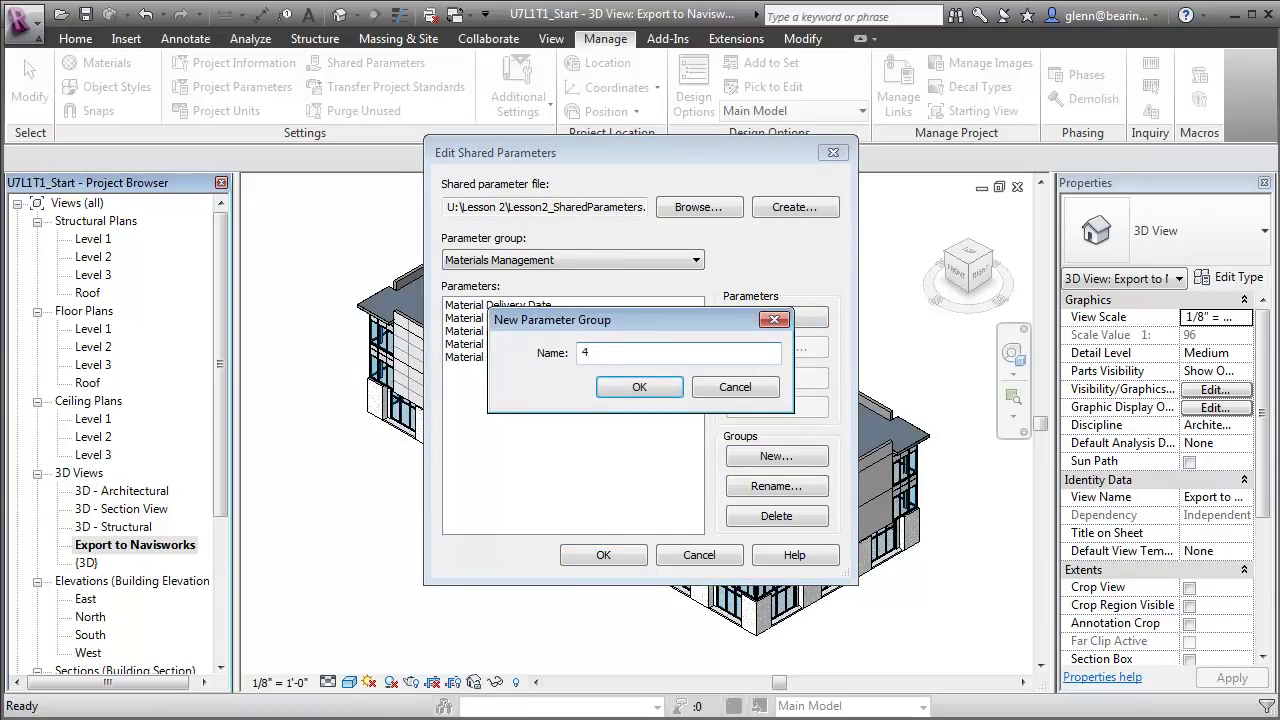
type("D Simulation")
key("Return")
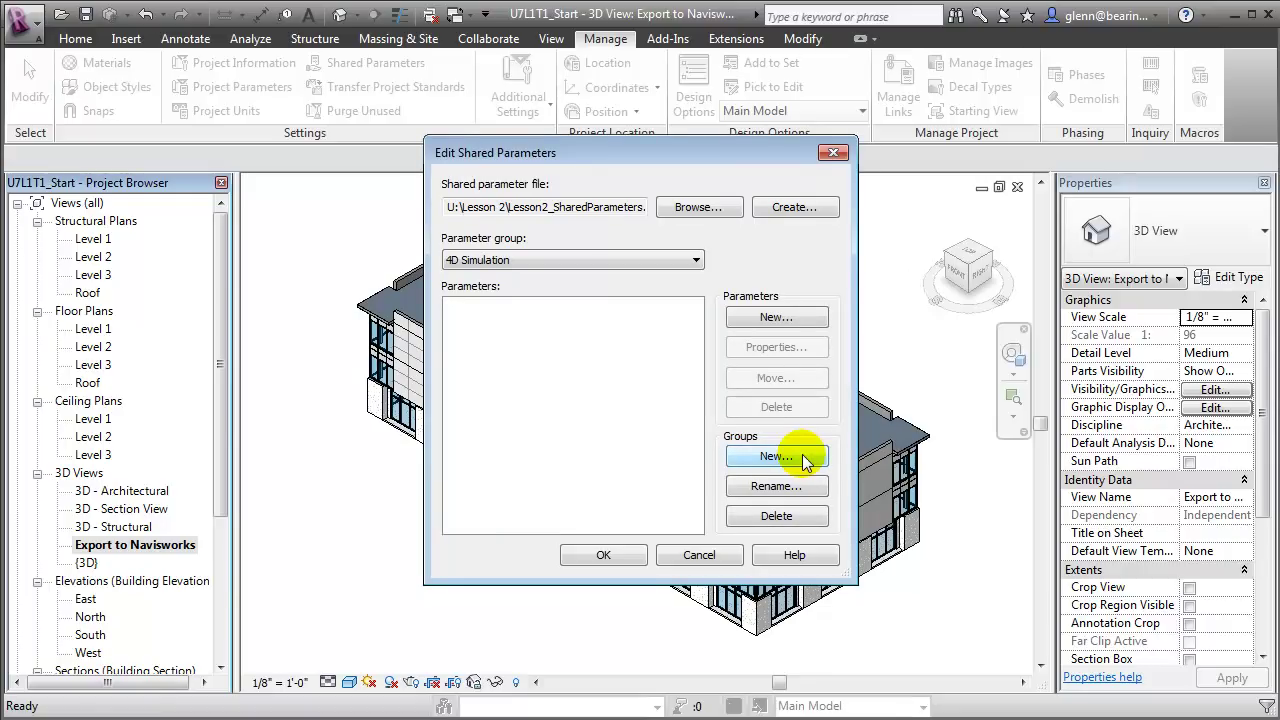
- Create a Text shared parameter named "4D_Task_ID" in the 4D Simulation group and finish editing the shared parameters
left_click(777, 317)
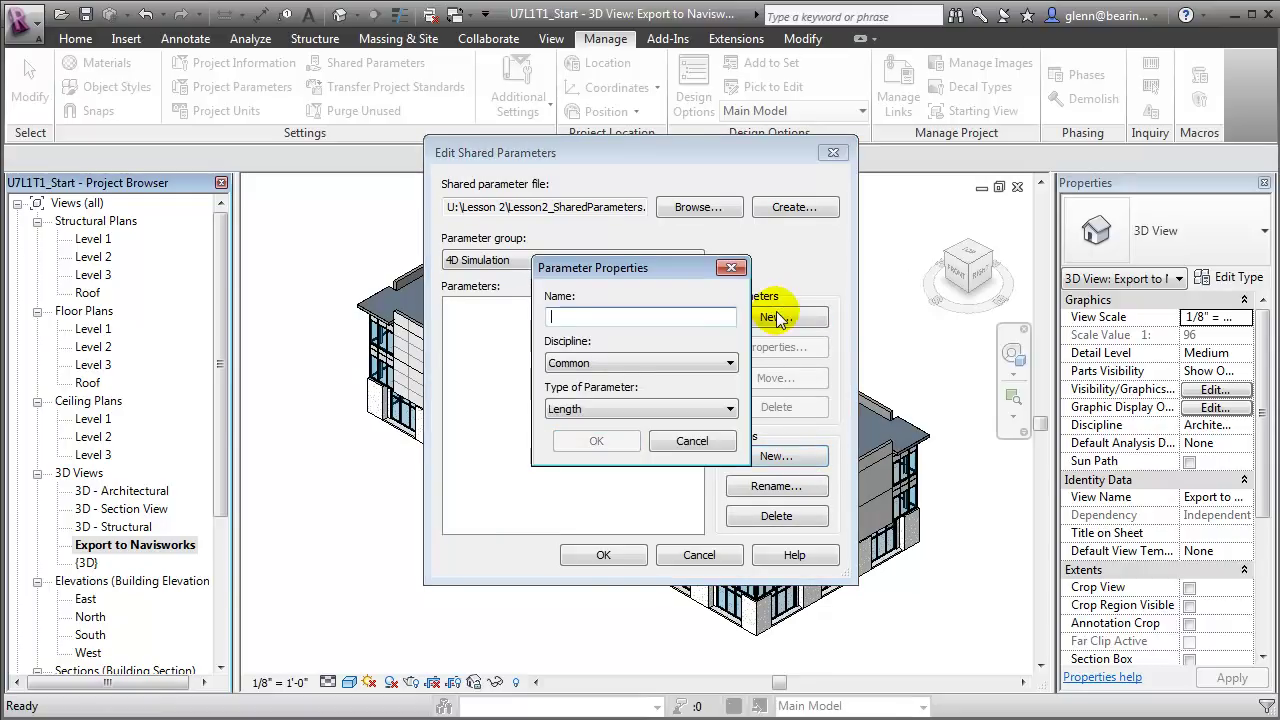
type("4D_Tas")
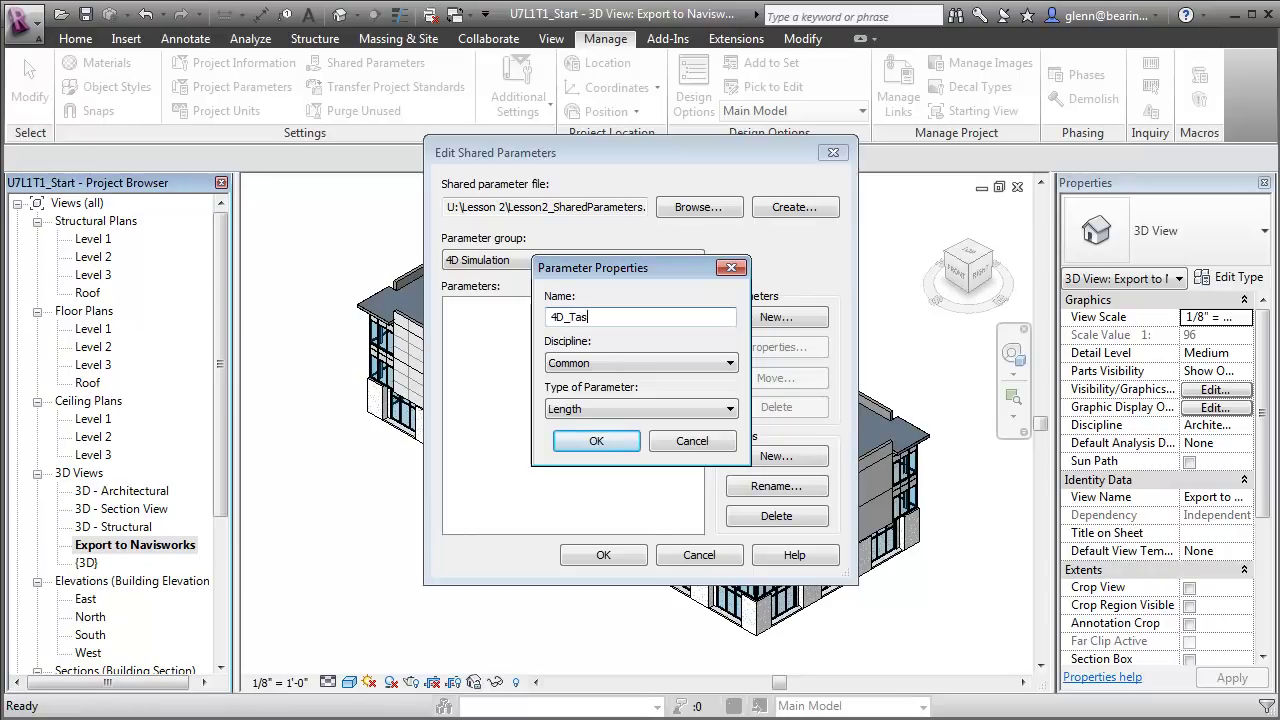
type("k_ID")
left_click(712, 403)
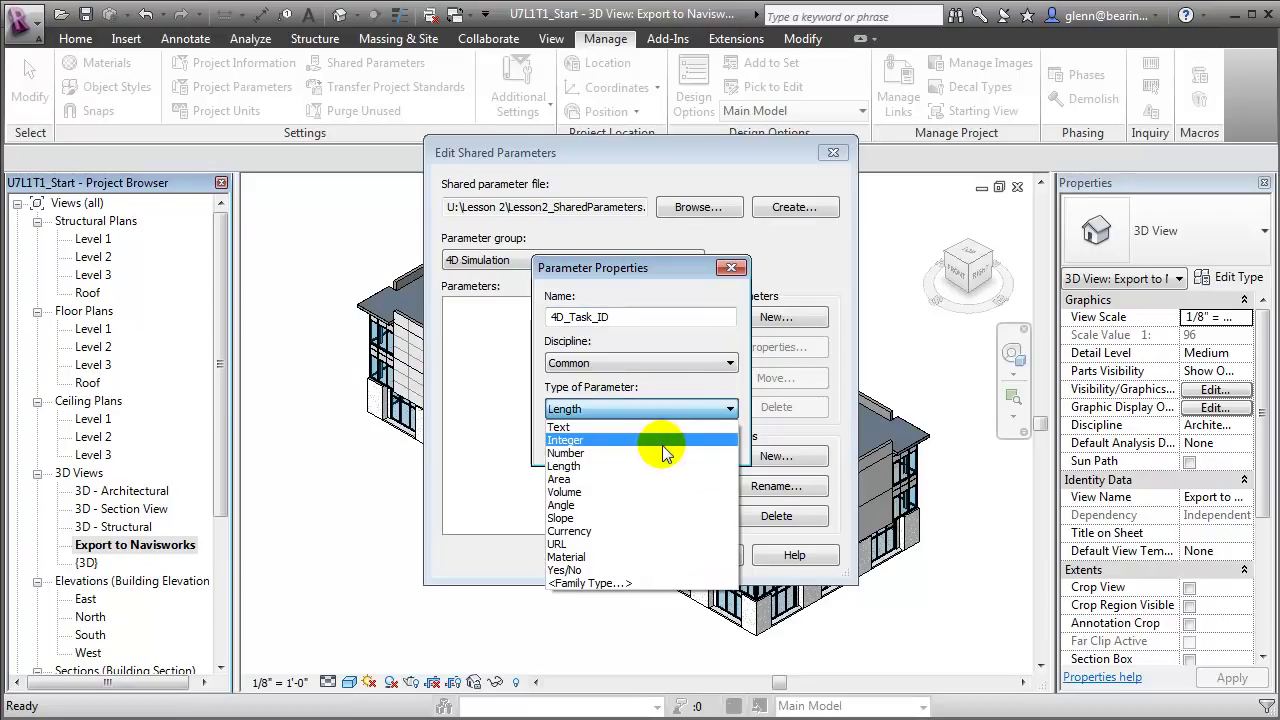
left_click(658, 429)
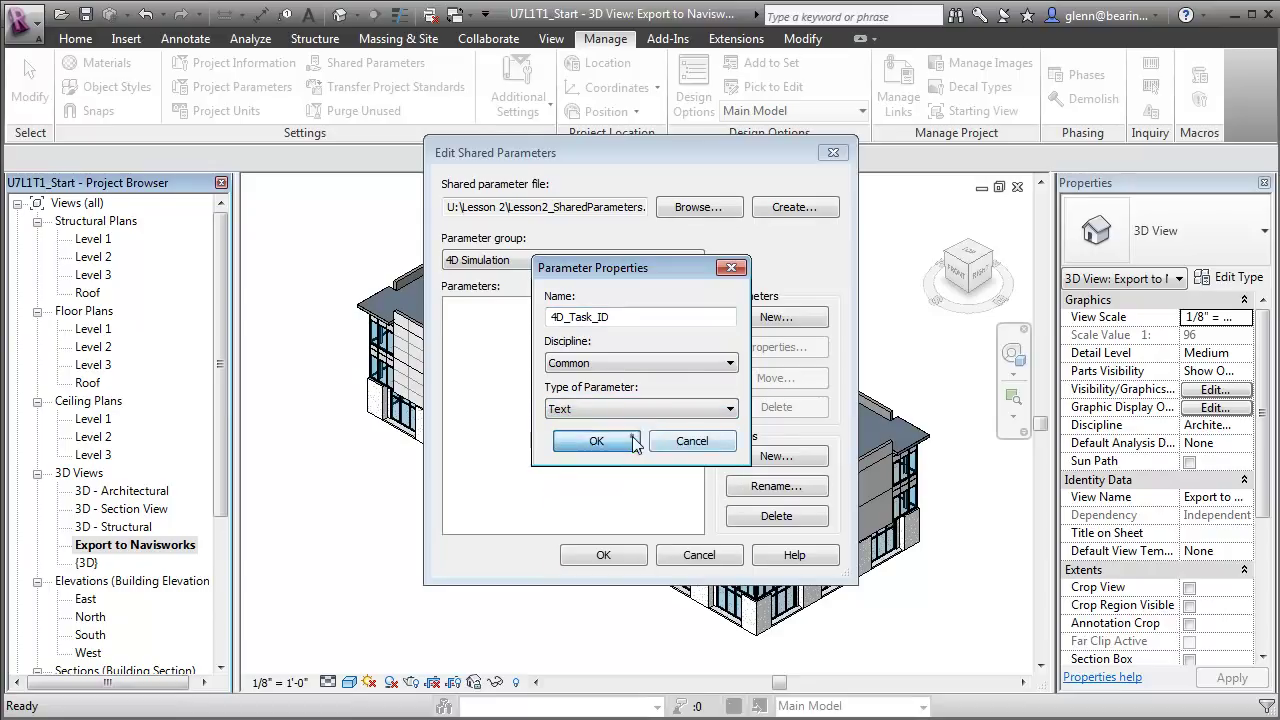
left_click(620, 443)
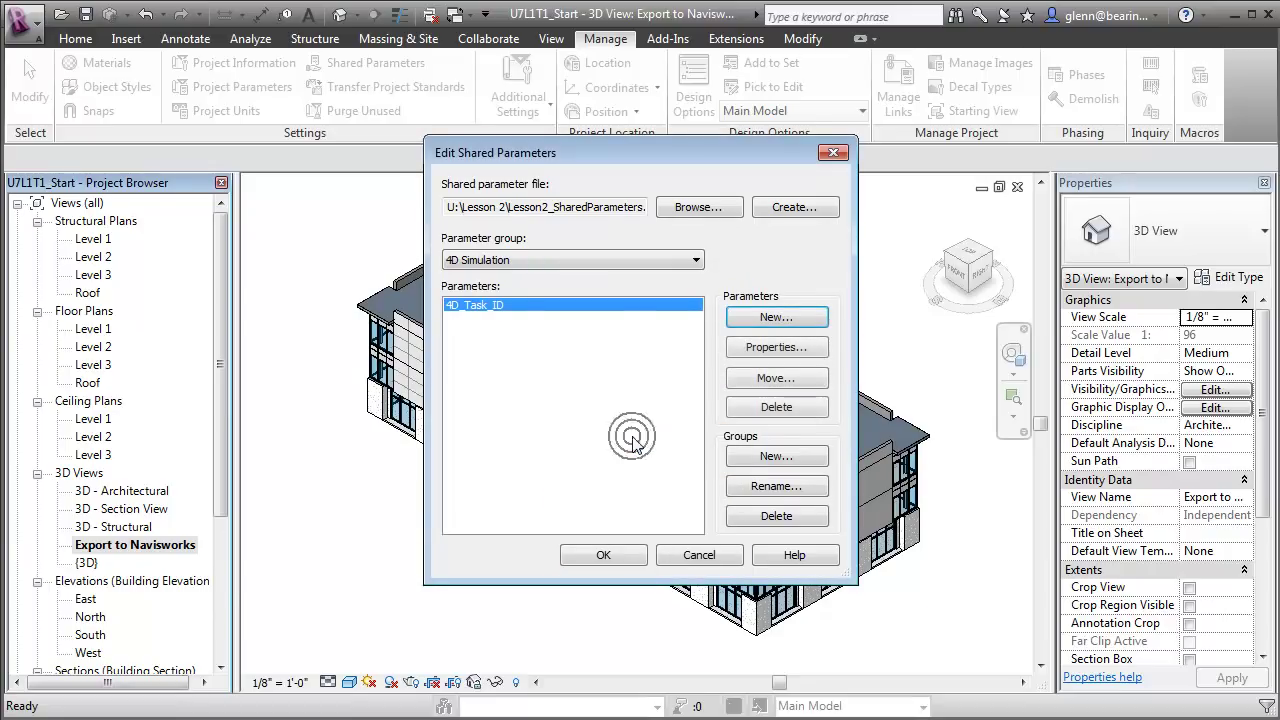
left_click(604, 555)
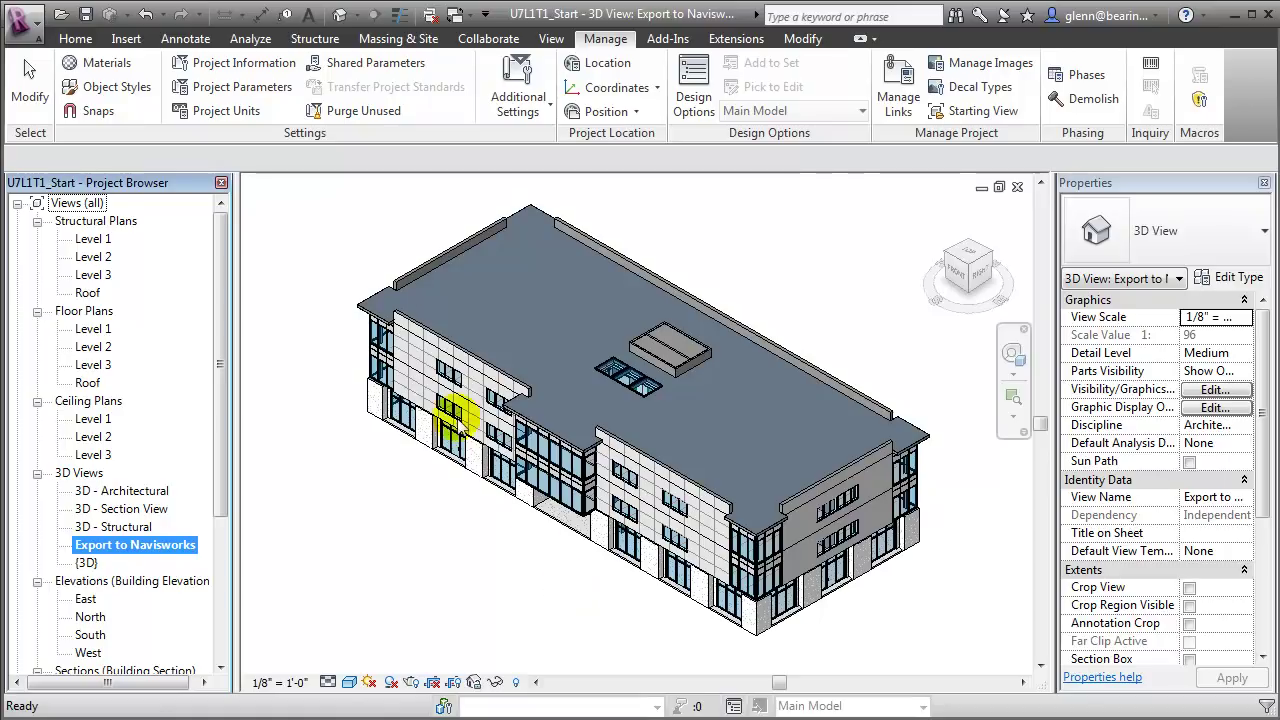
- Start adding the shared parameter 4D_Task_ID as a project parameter and group it under Construction
left_click(265, 87)
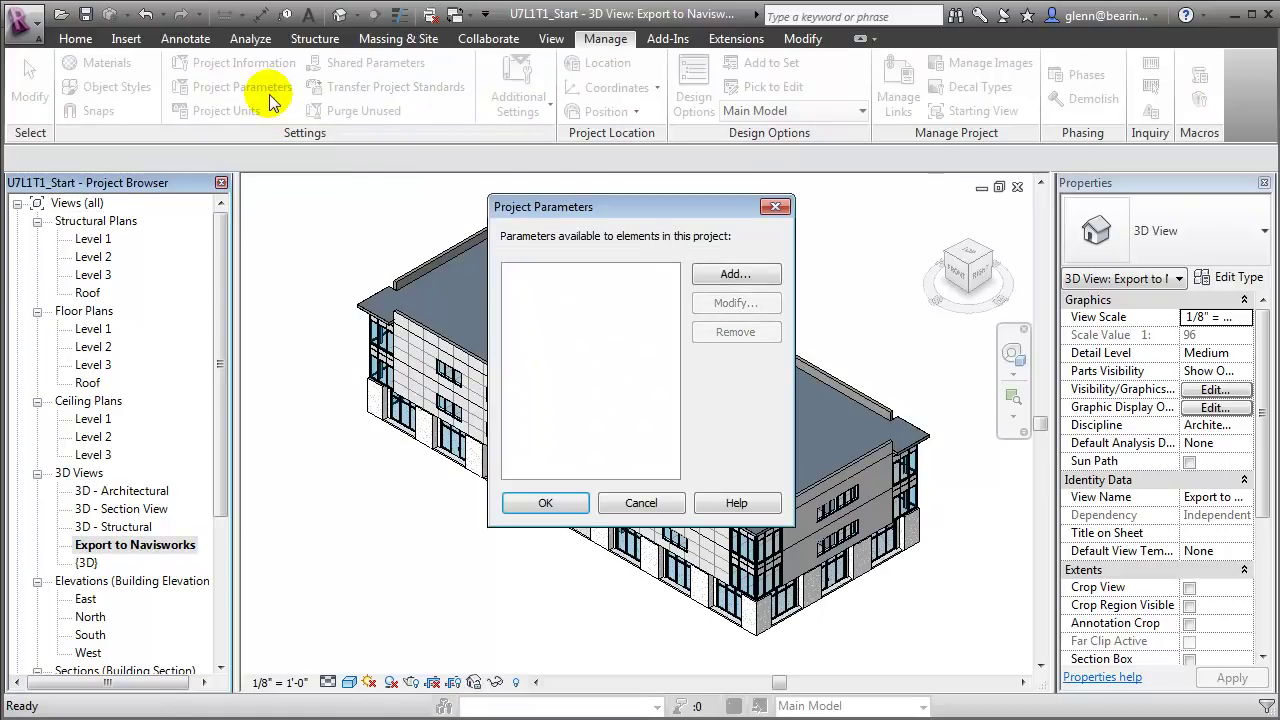
left_click(705, 274)
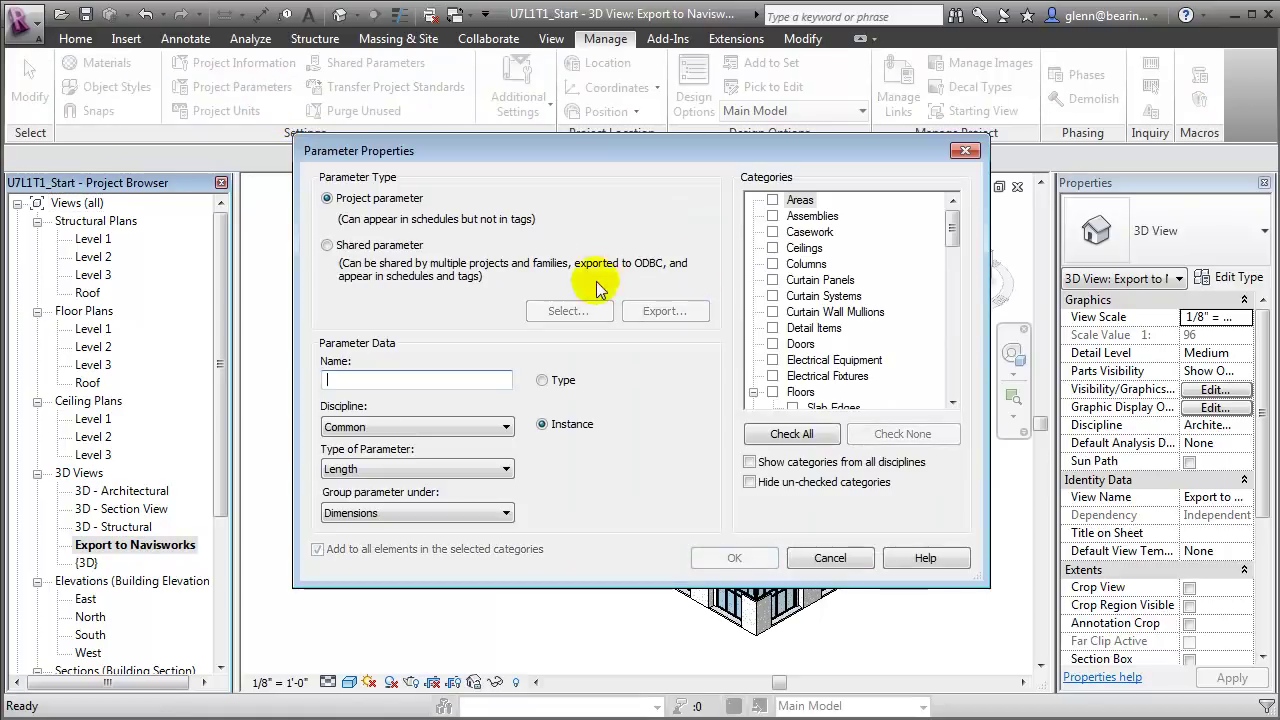
left_click(362, 250)
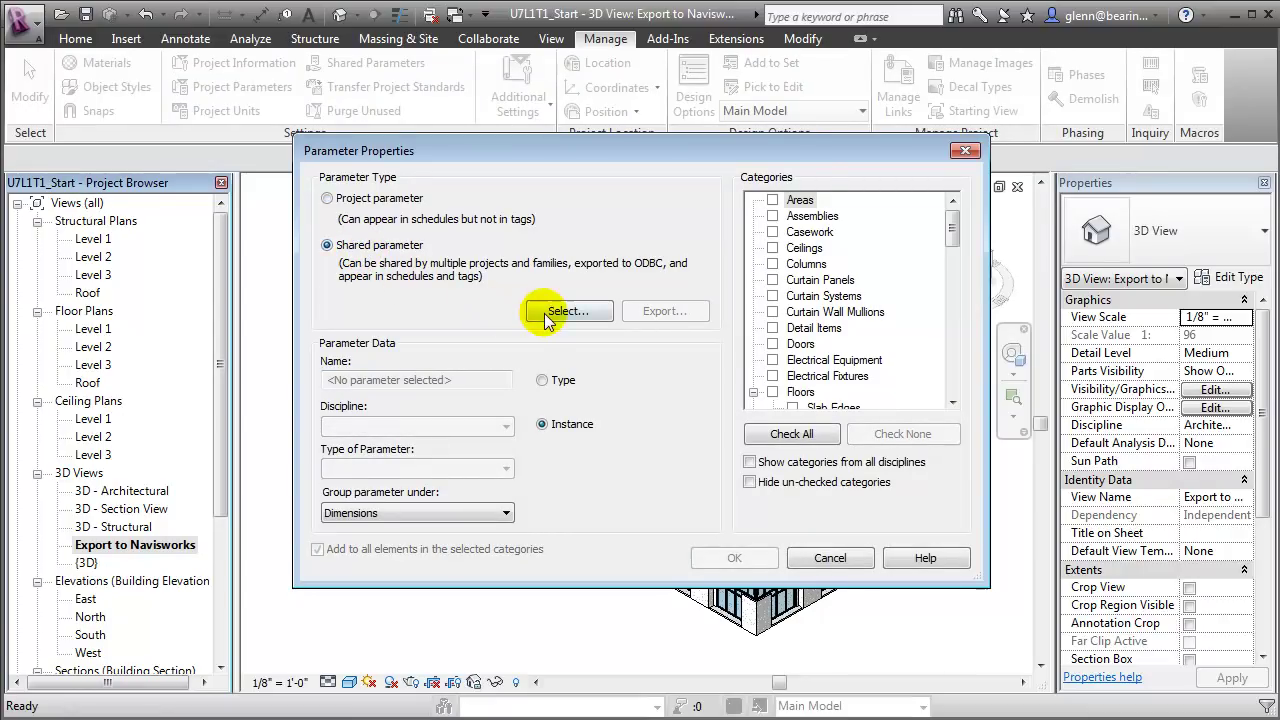
left_click(547, 312)
left_click(544, 314)
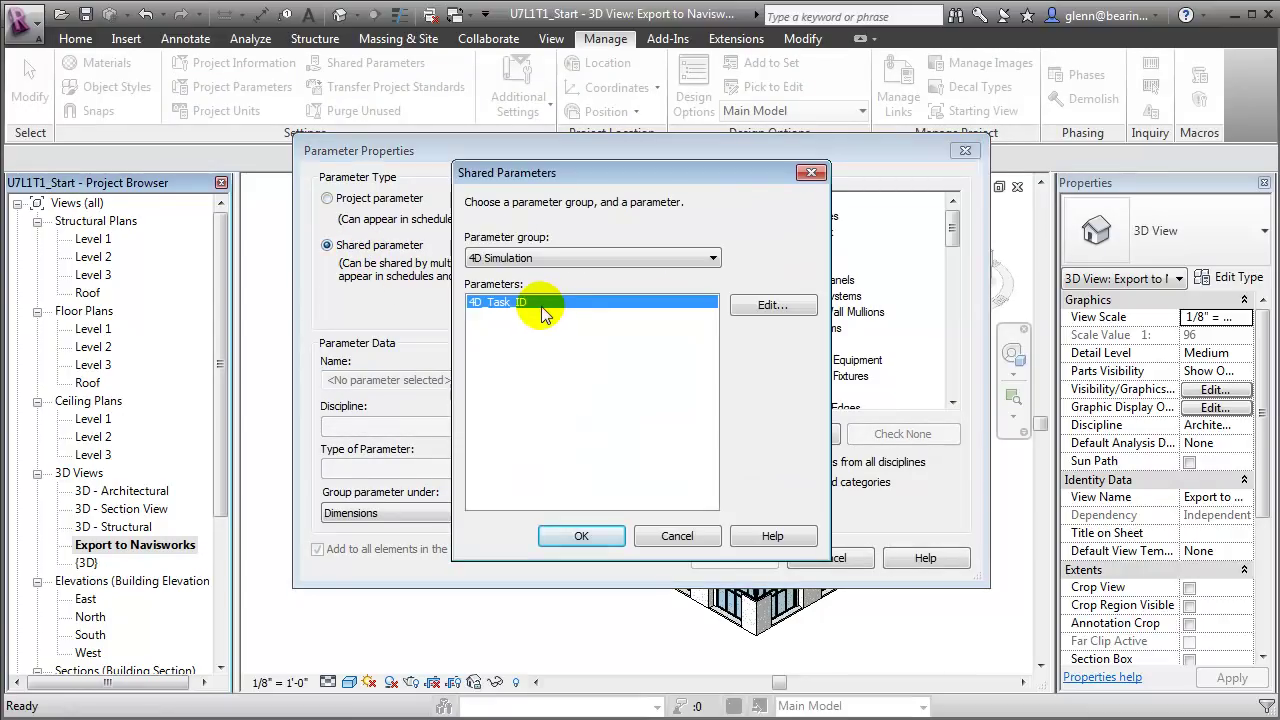
left_click(588, 536)
left_click(500, 513)
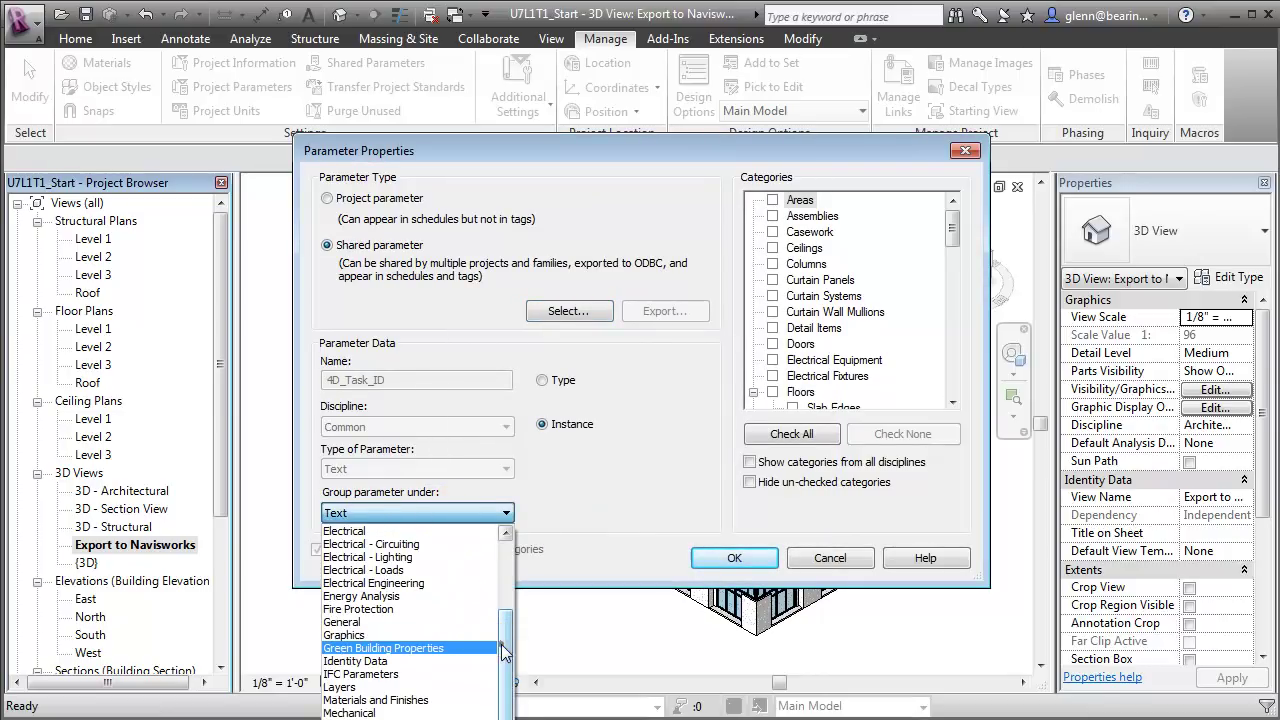
left_click_drag(501, 657, 511, 617)
left_click(391, 557)
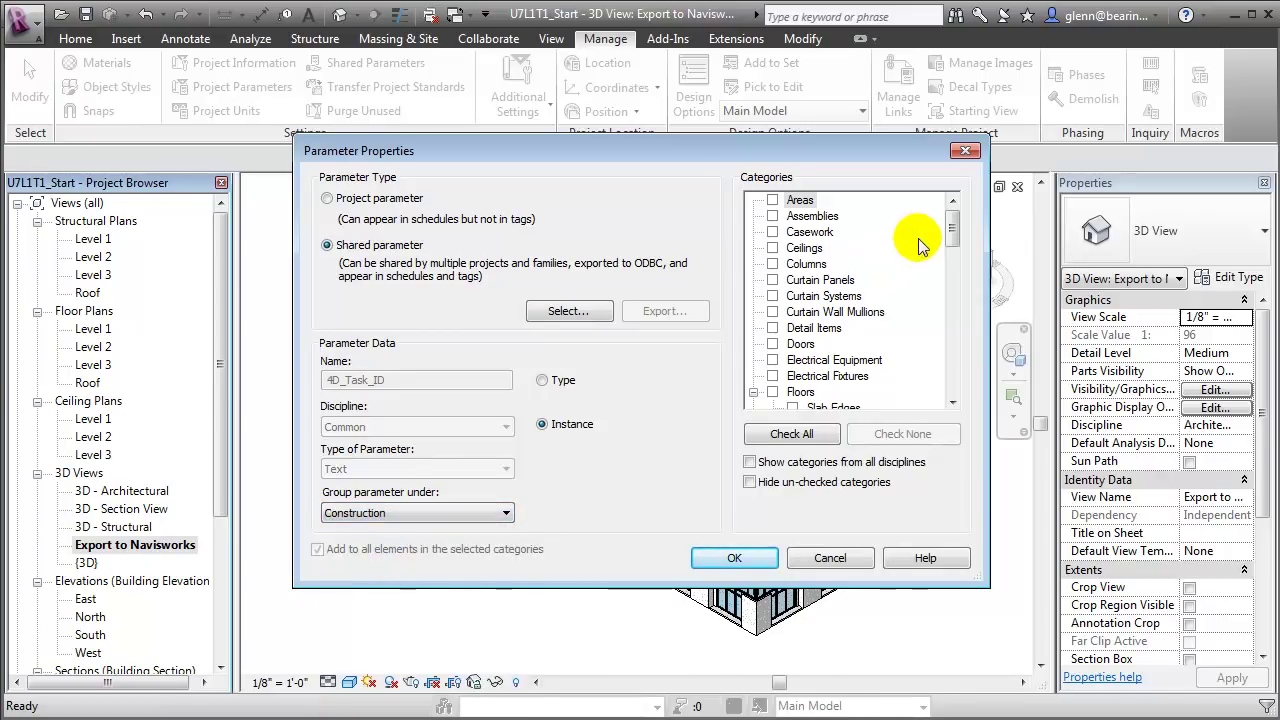
- Assign 4D_Task_ID to all element categories except Areas, Views and Rooms, and accept the project parameters
left_click(792, 434)
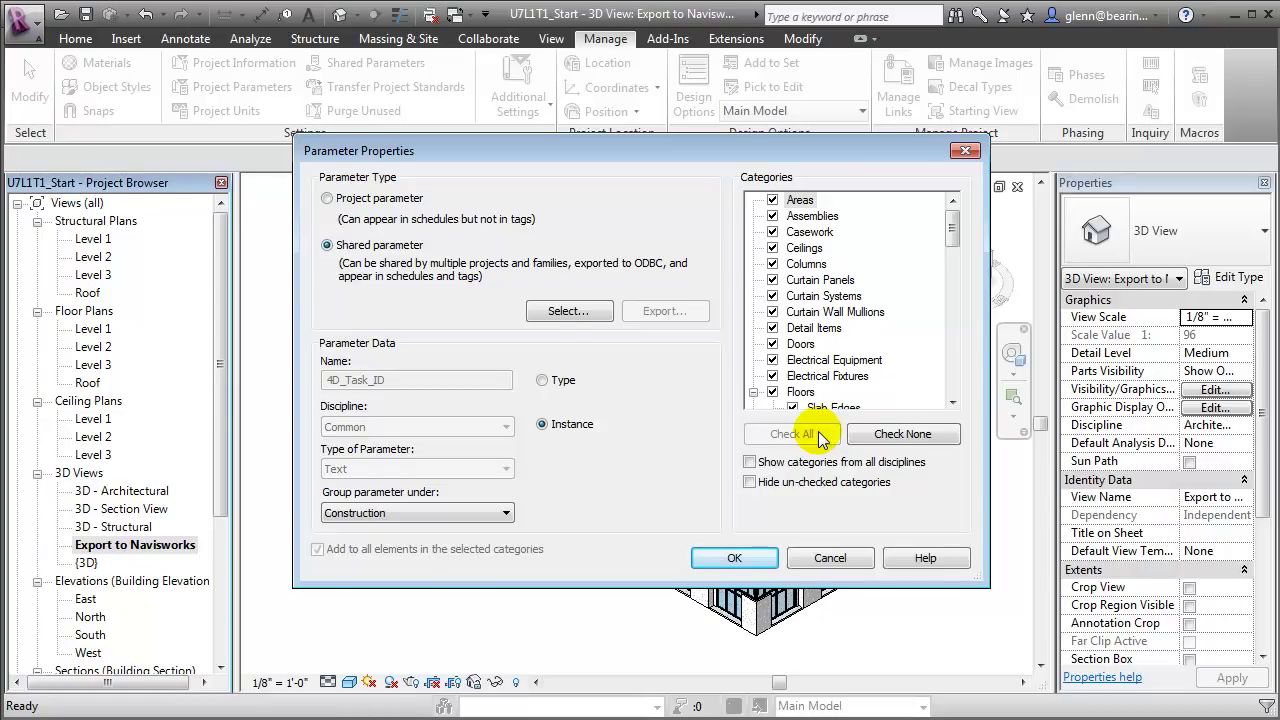
left_click(772, 200)
left_click_drag(950, 231, 951, 376)
left_click(772, 375)
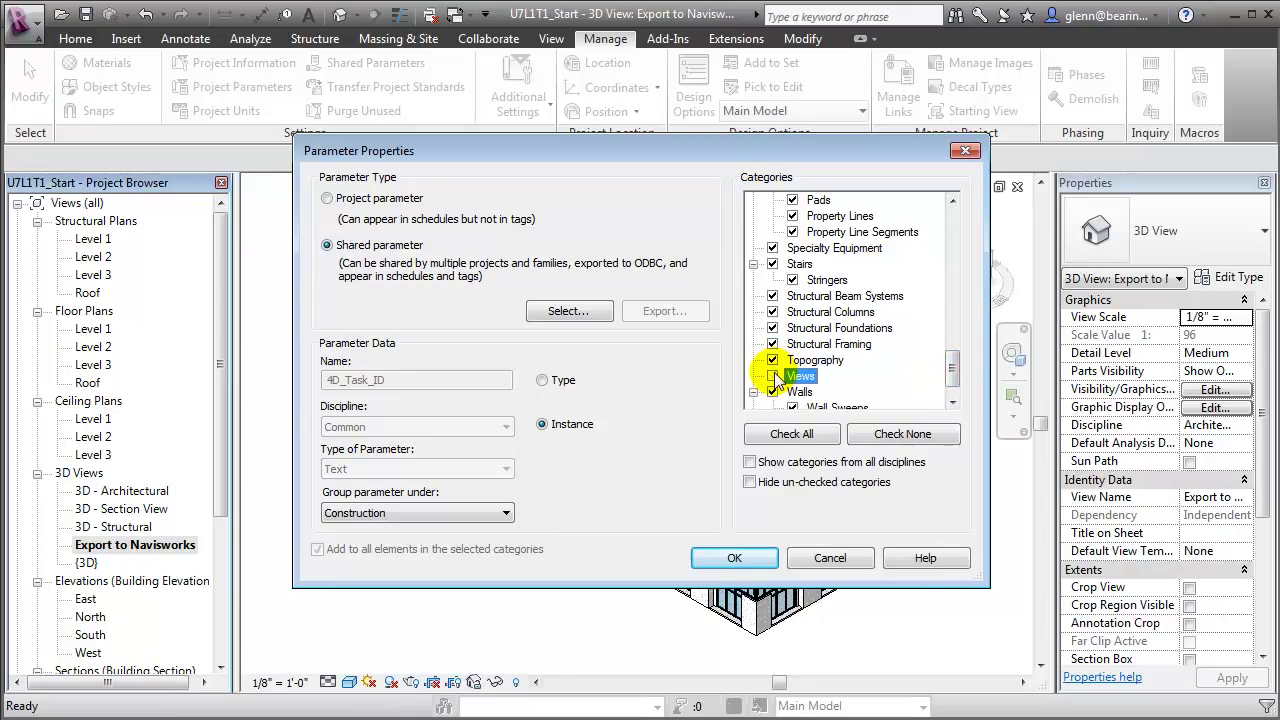
scroll(940, 300, "up", 3)
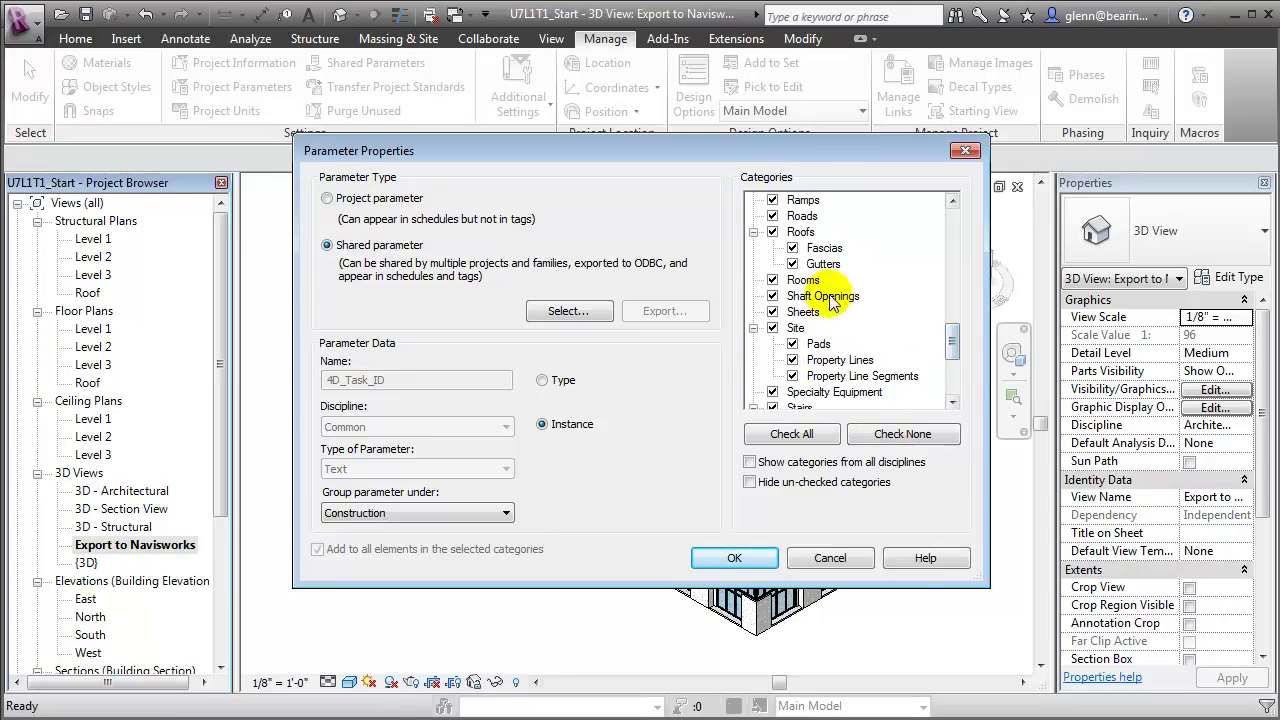
left_click(774, 282)
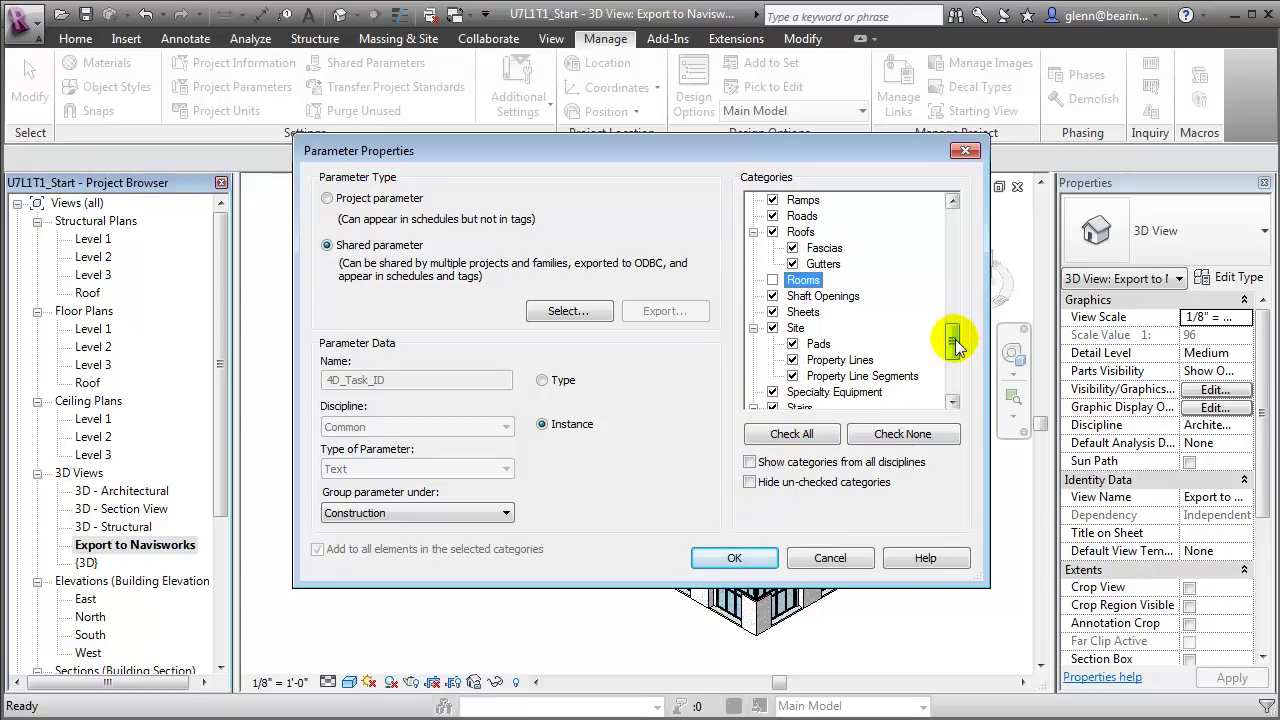
scroll(951, 337, "up", 1)
left_click(760, 554)
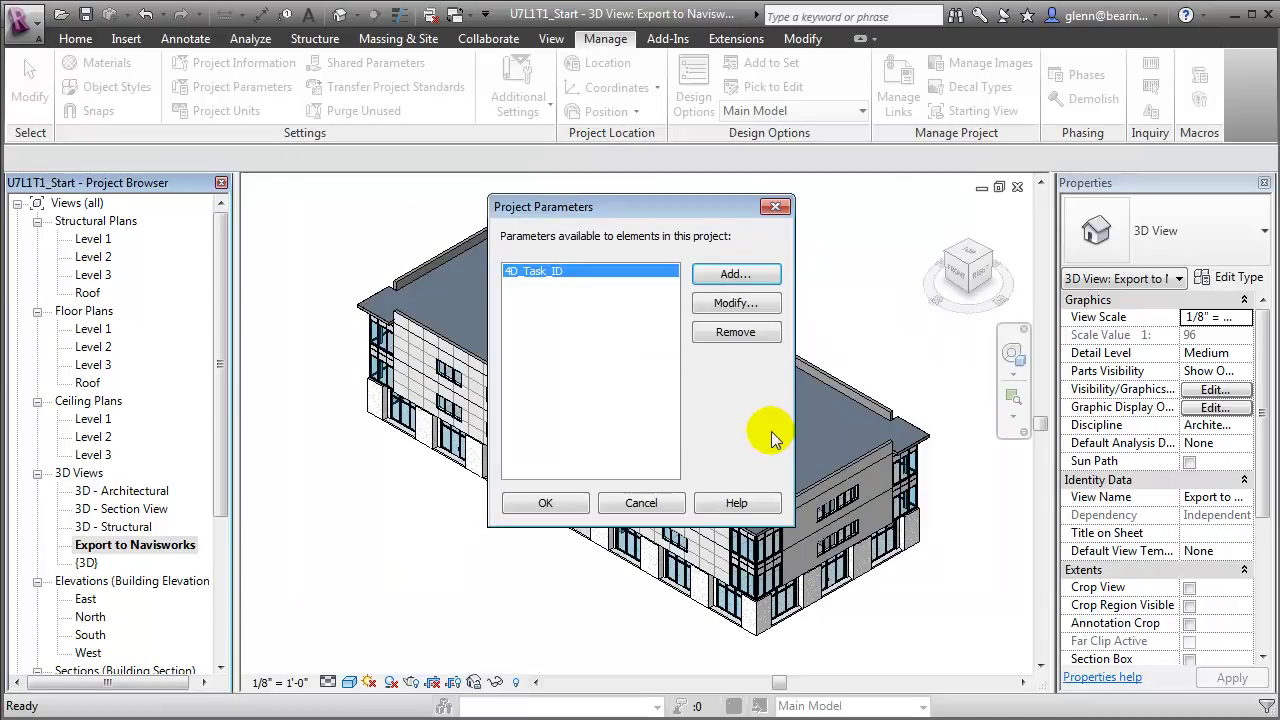
left_click(571, 503)
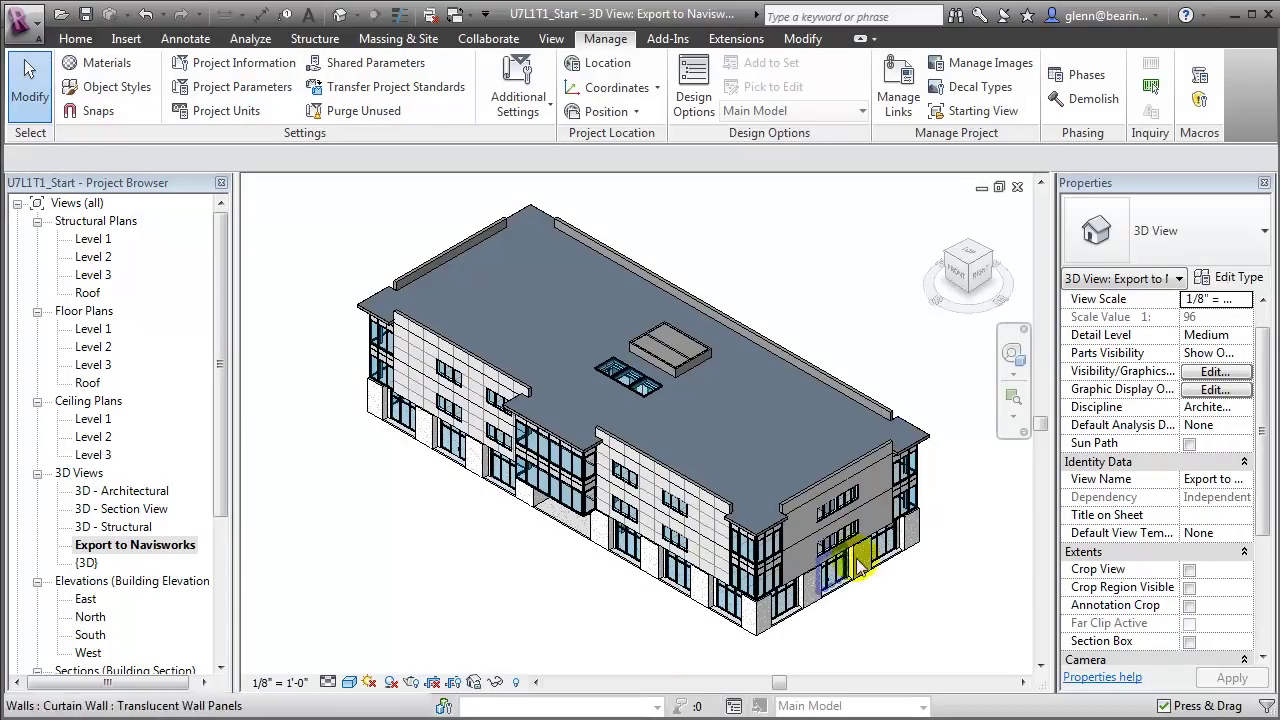
- Check the properties of an upper-floor exterior wall for the 4D_Task_ID parameter, and clear the selection
left_click(874, 492)
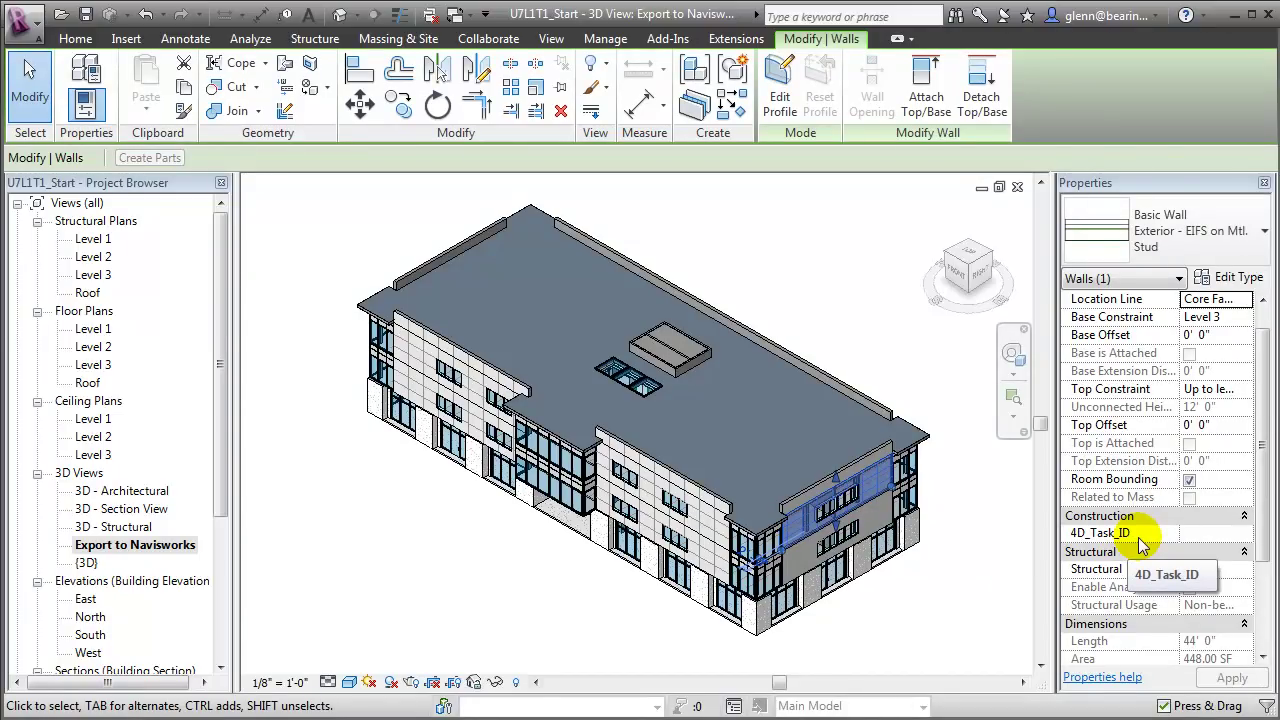
left_click(895, 643)
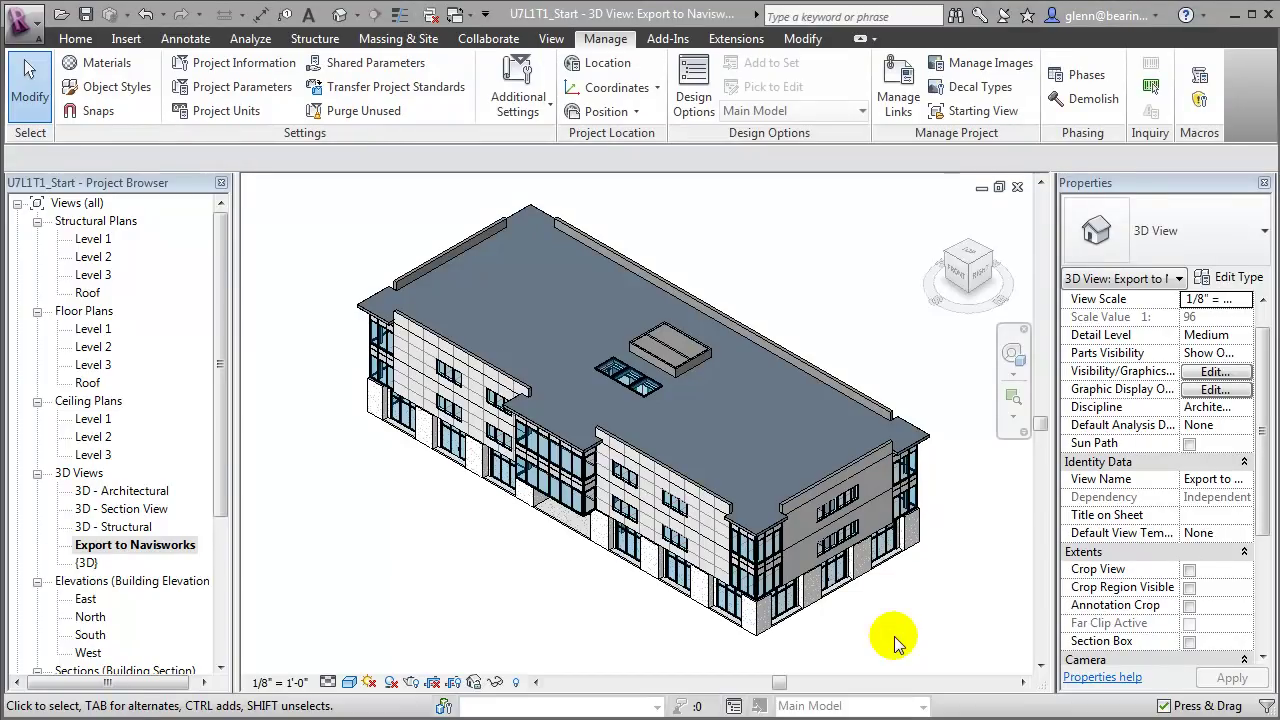
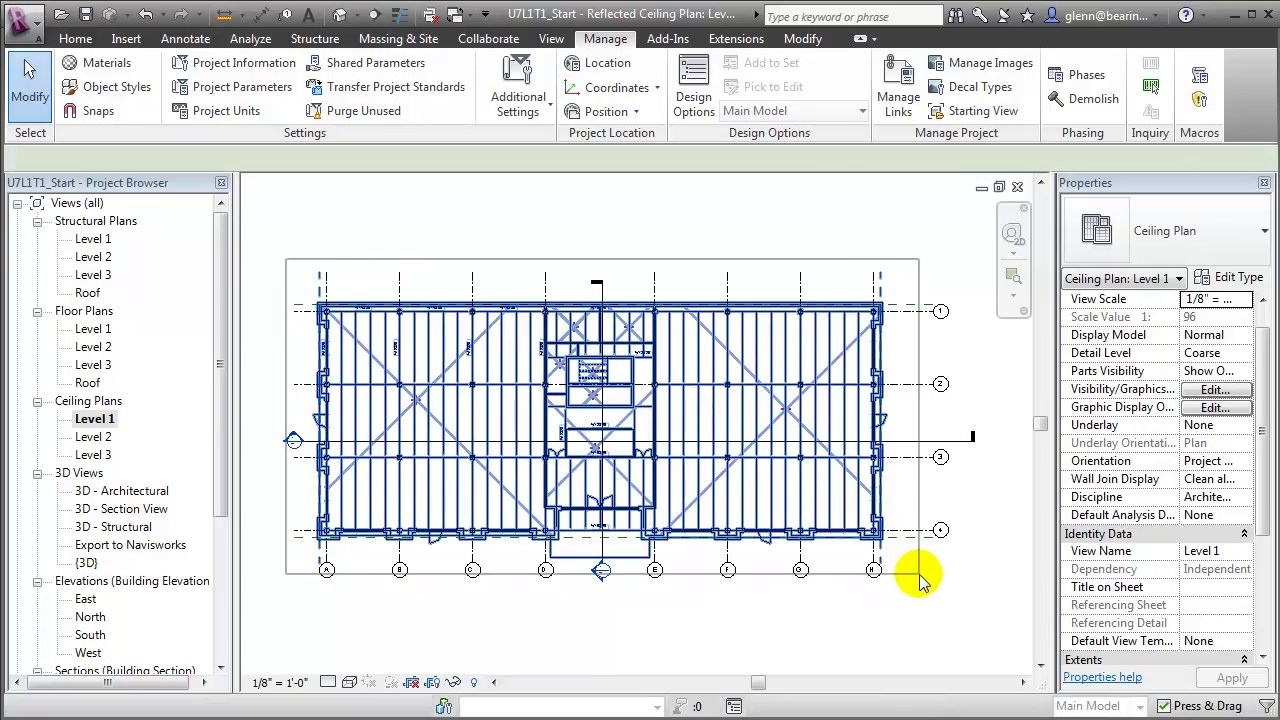
- Filter the Level 1 ceiling plan selection to structural columns only, set their 4D_Task_ID to 120, and clear the selection
left_click(779, 85)
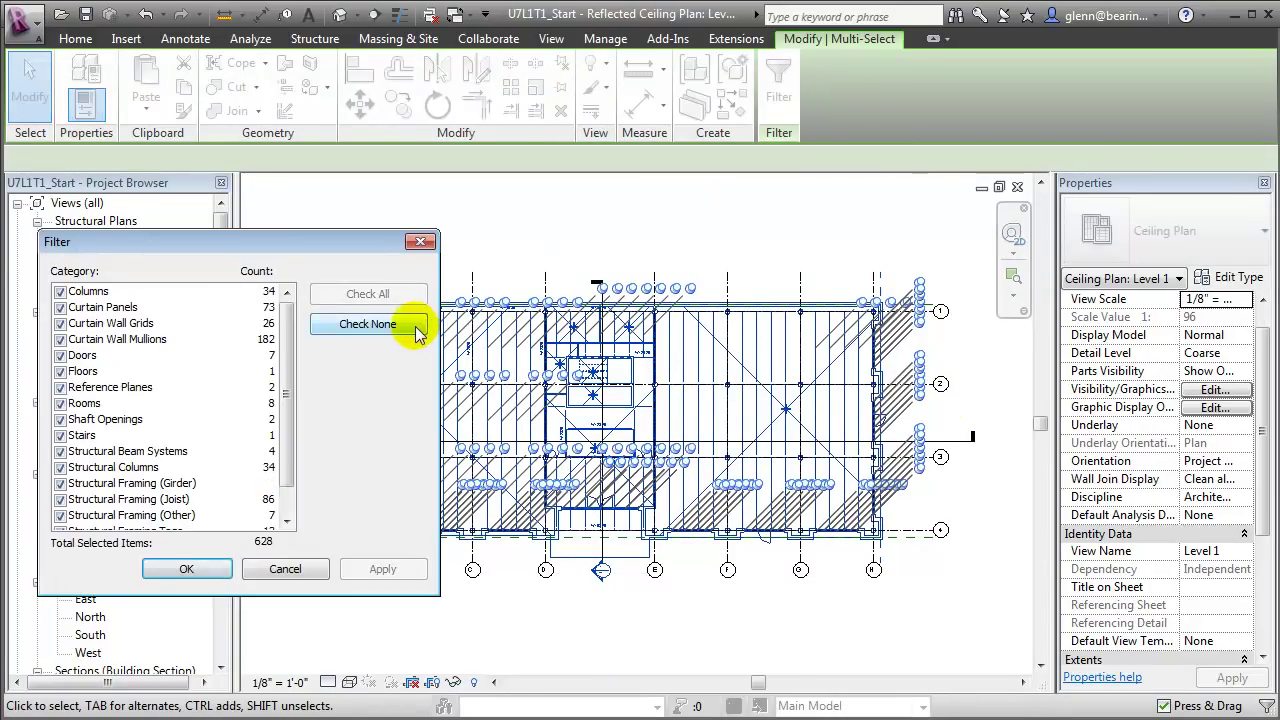
left_click(414, 323)
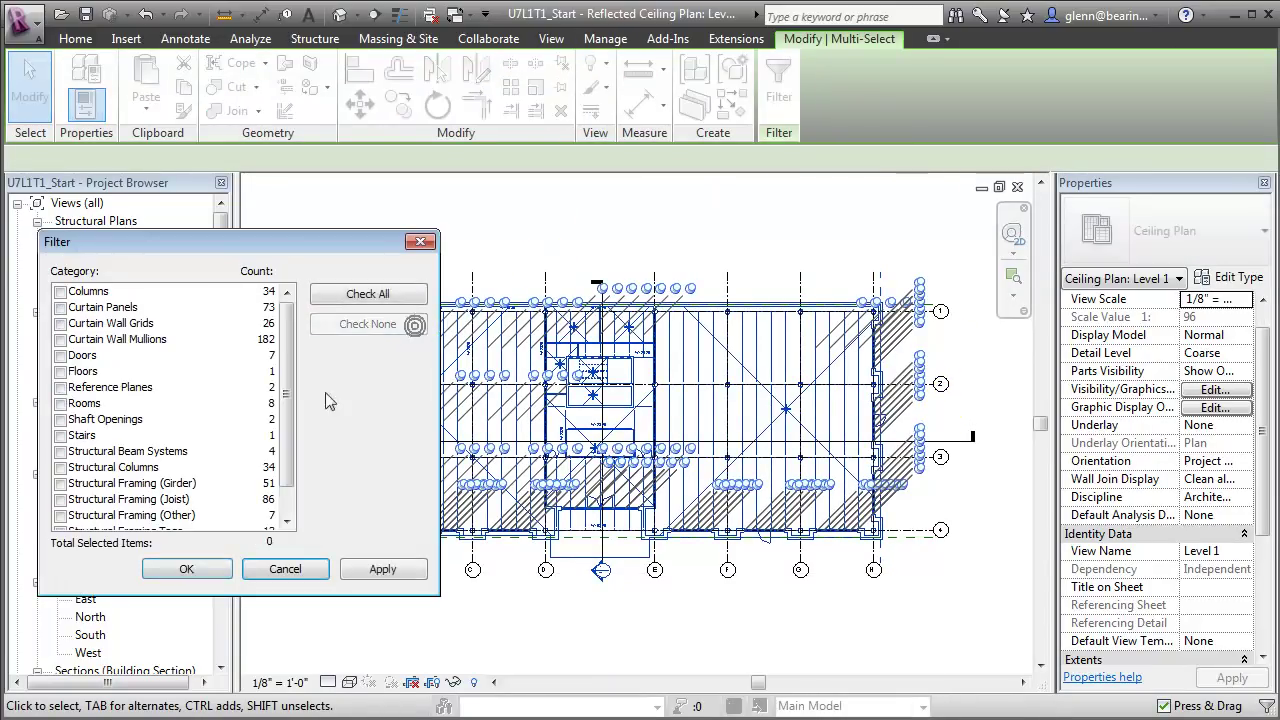
left_click(59, 467)
left_click(186, 569)
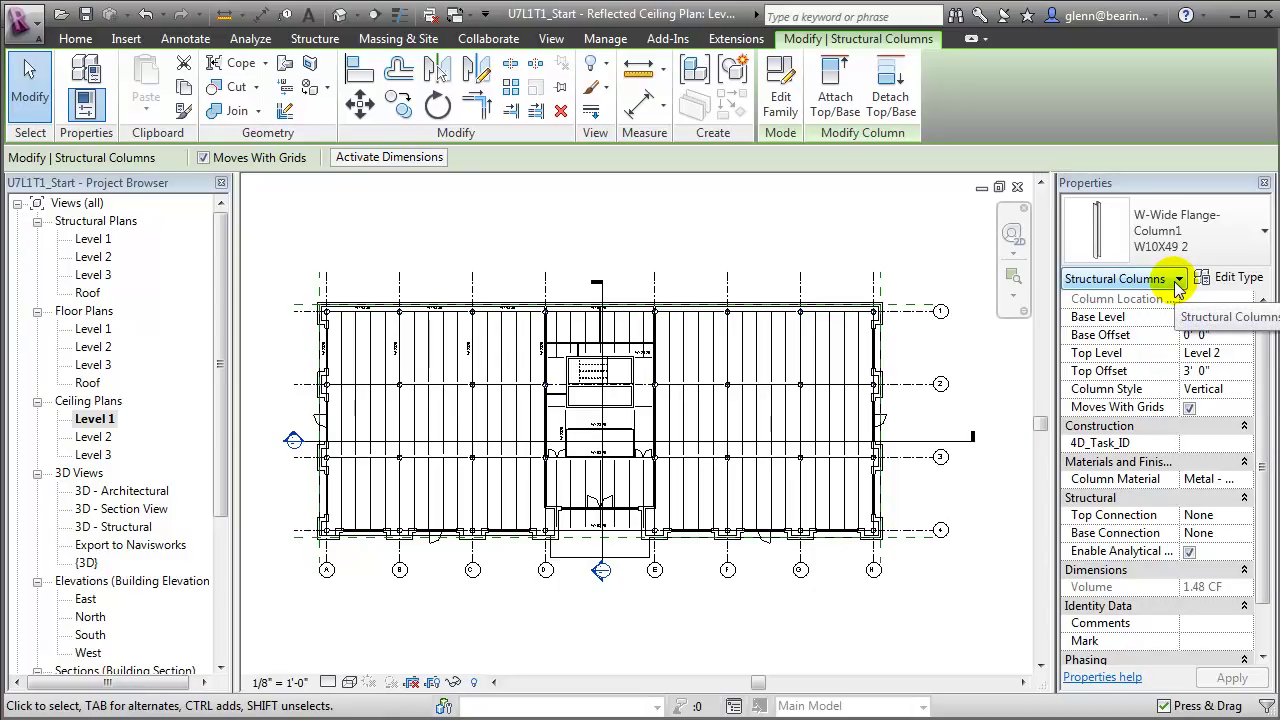
left_click(1215, 441)
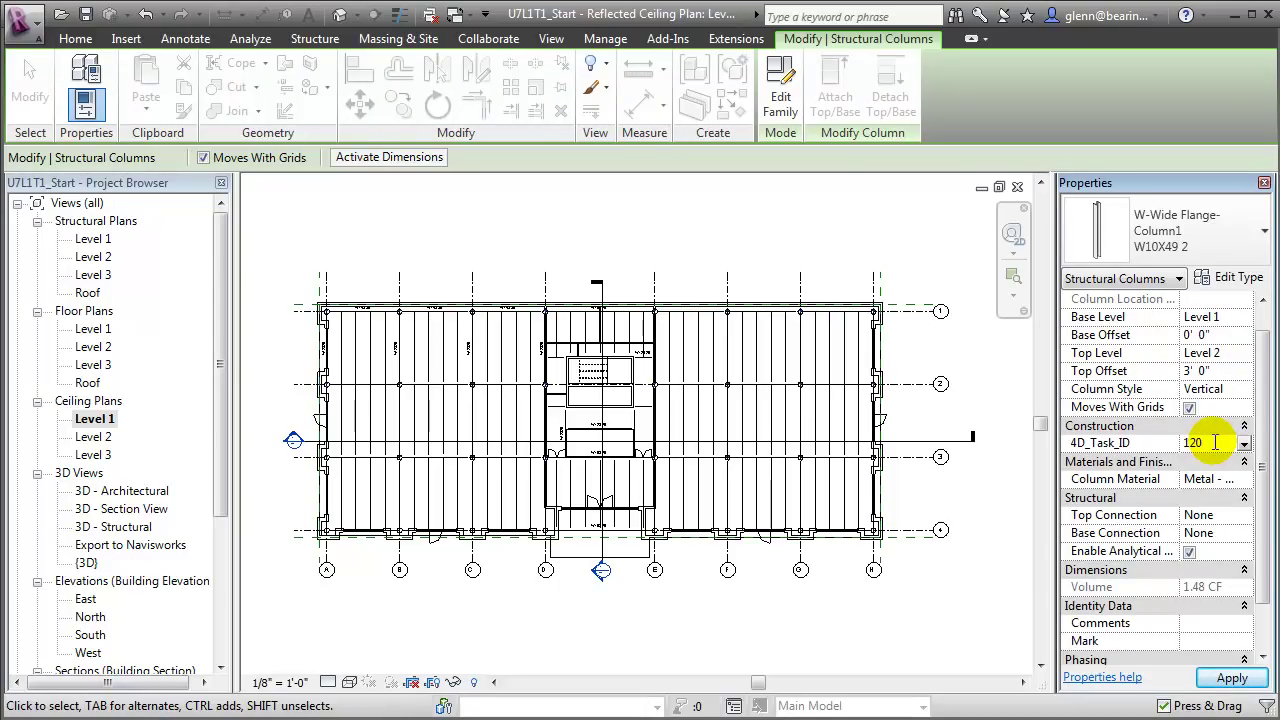
type("120")
left_click(1236, 680)
key("Escape")
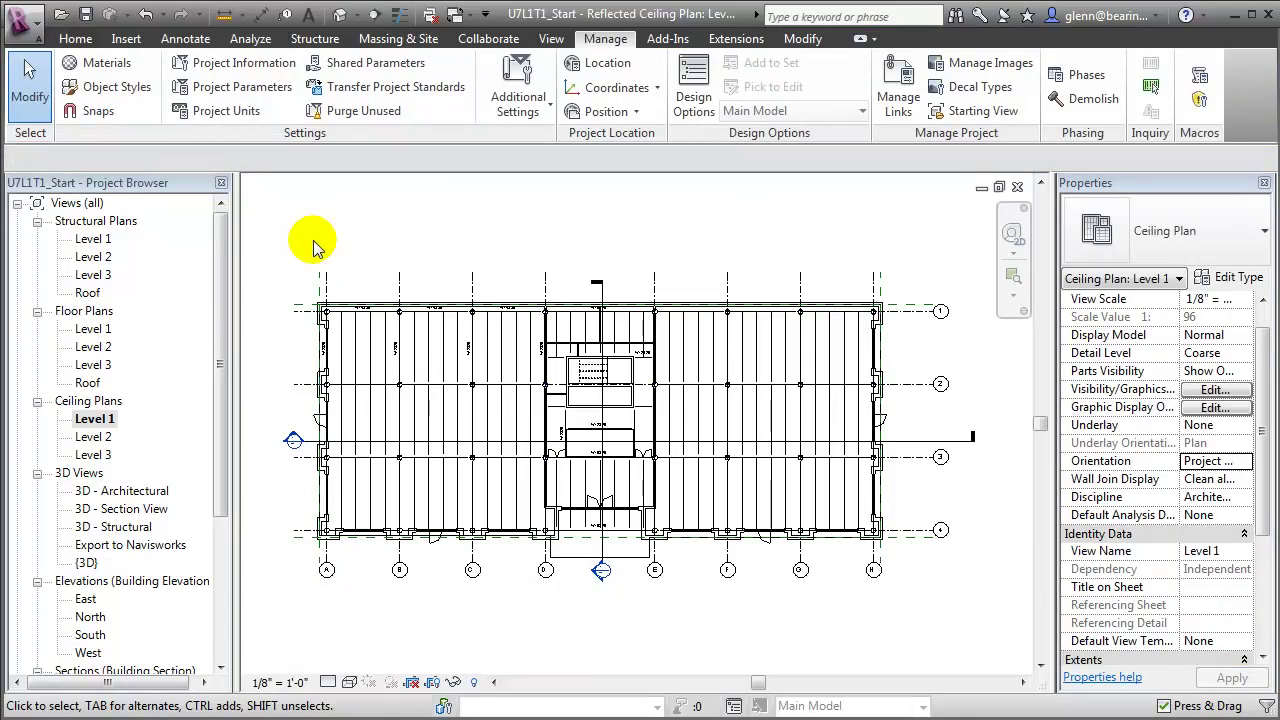
- Select the whole Level 1 ceiling plan, filter it to Structural Framing (Girder), and set the girders' 4D_Task_ID to 130
left_click_drag(288, 245, 918, 603)
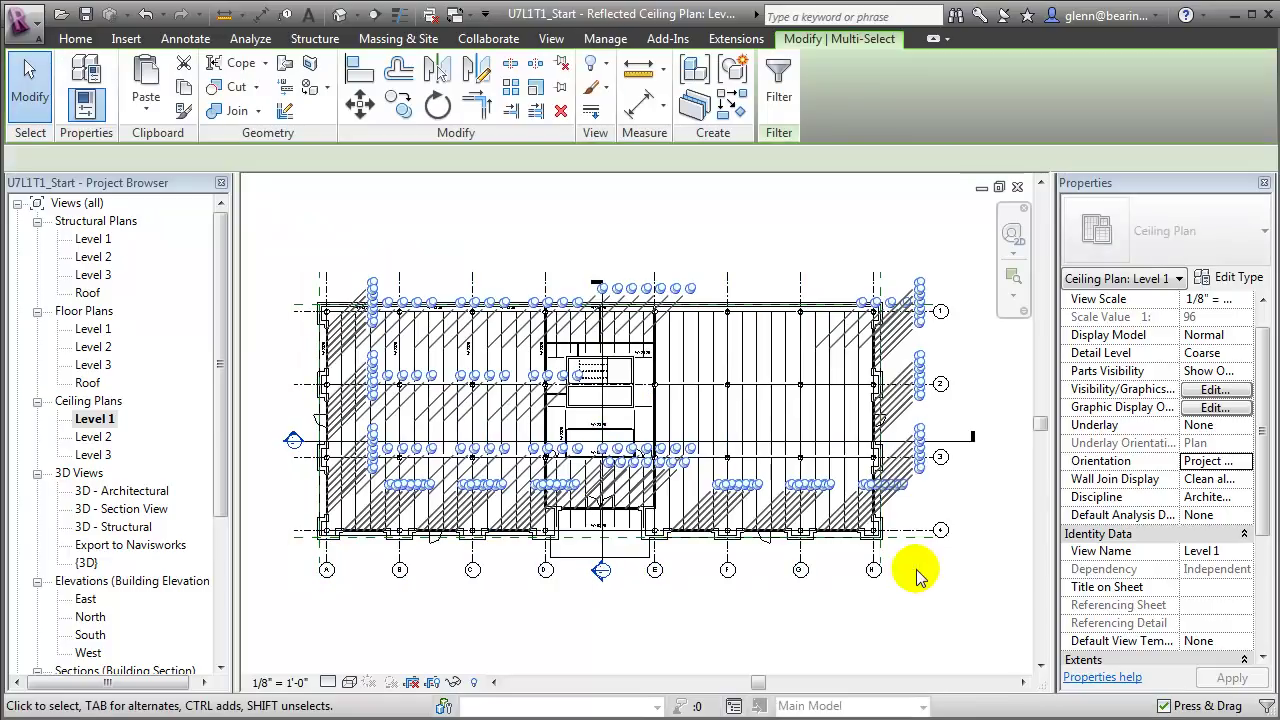
left_click(779, 80)
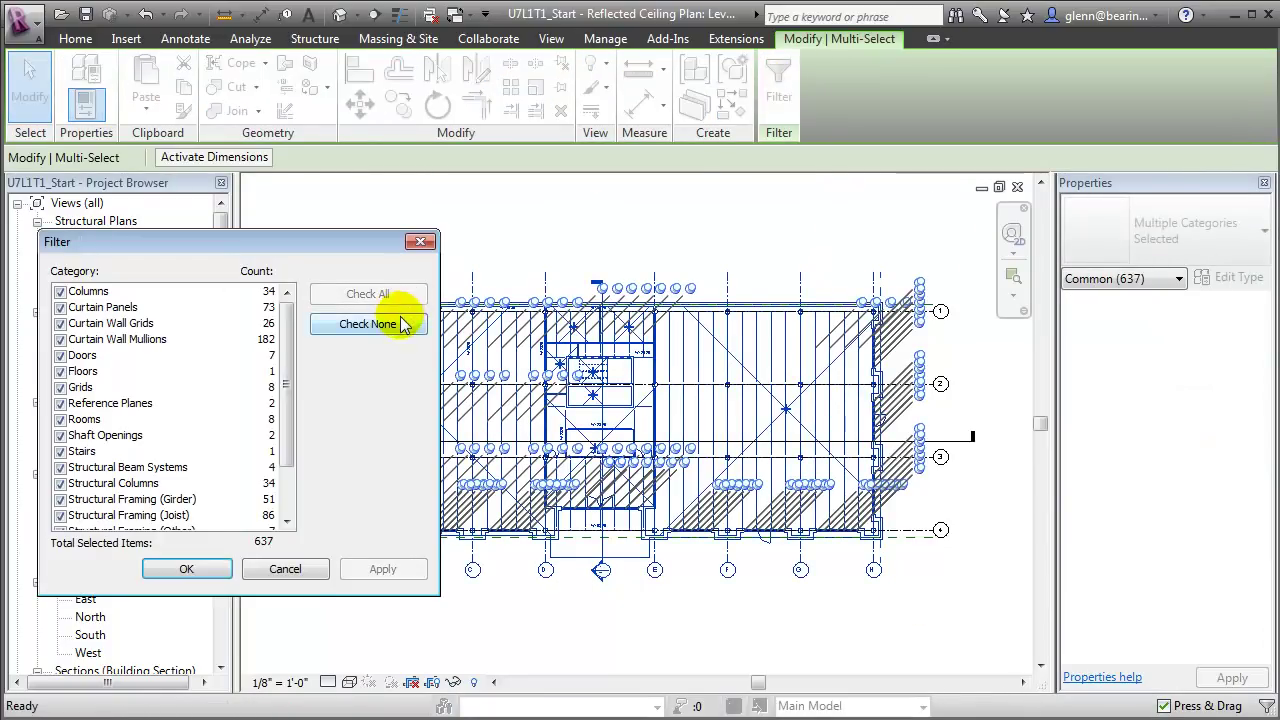
left_click(403, 322)
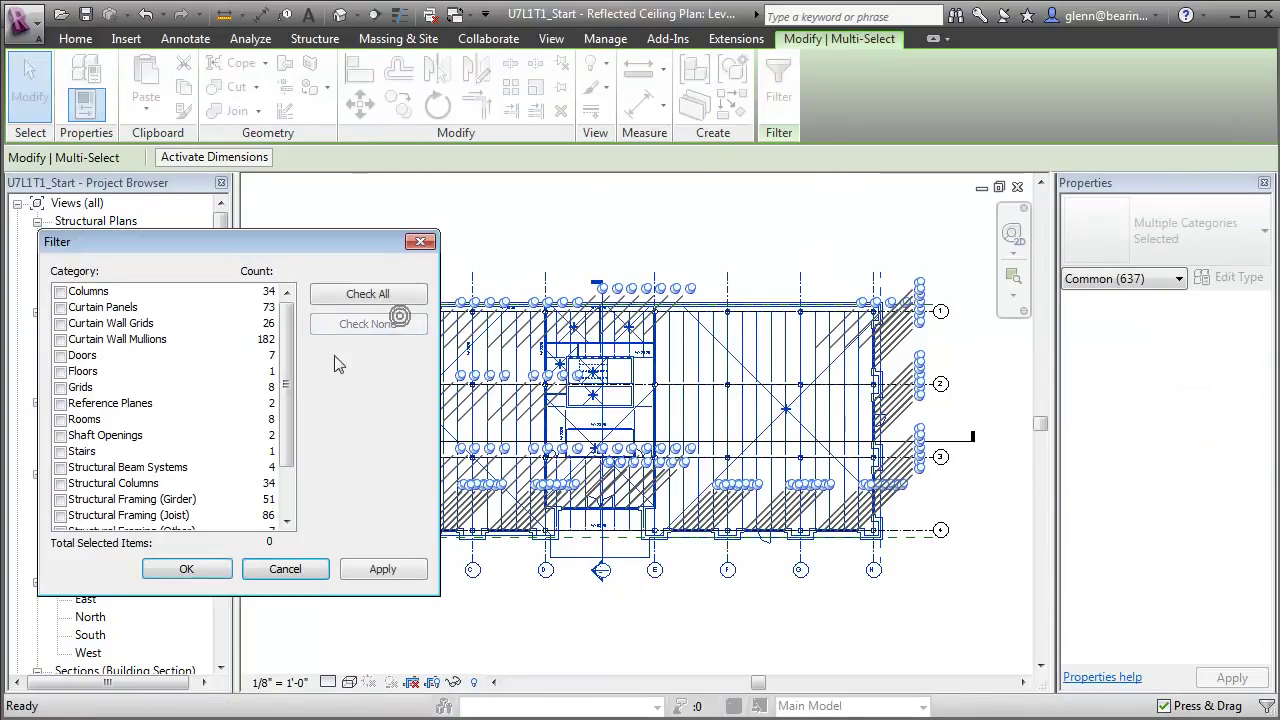
left_click(60, 500)
left_click(180, 566)
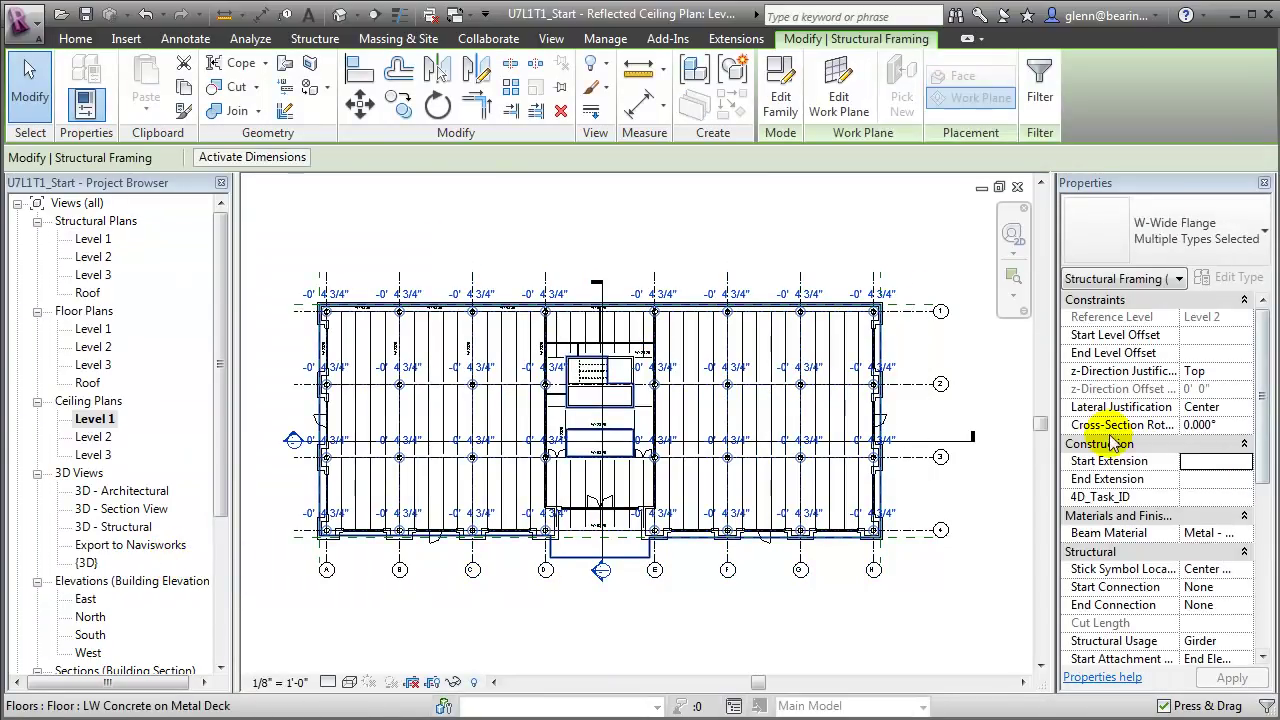
left_click(1192, 497)
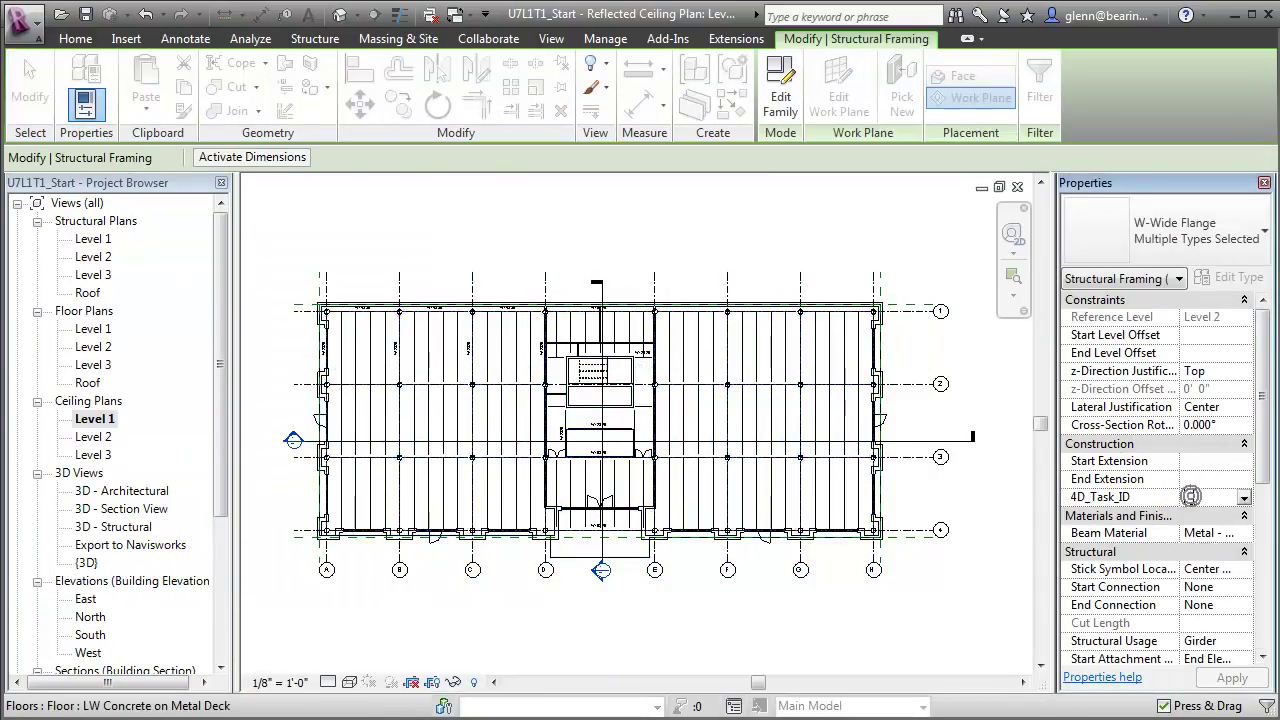
type("130")
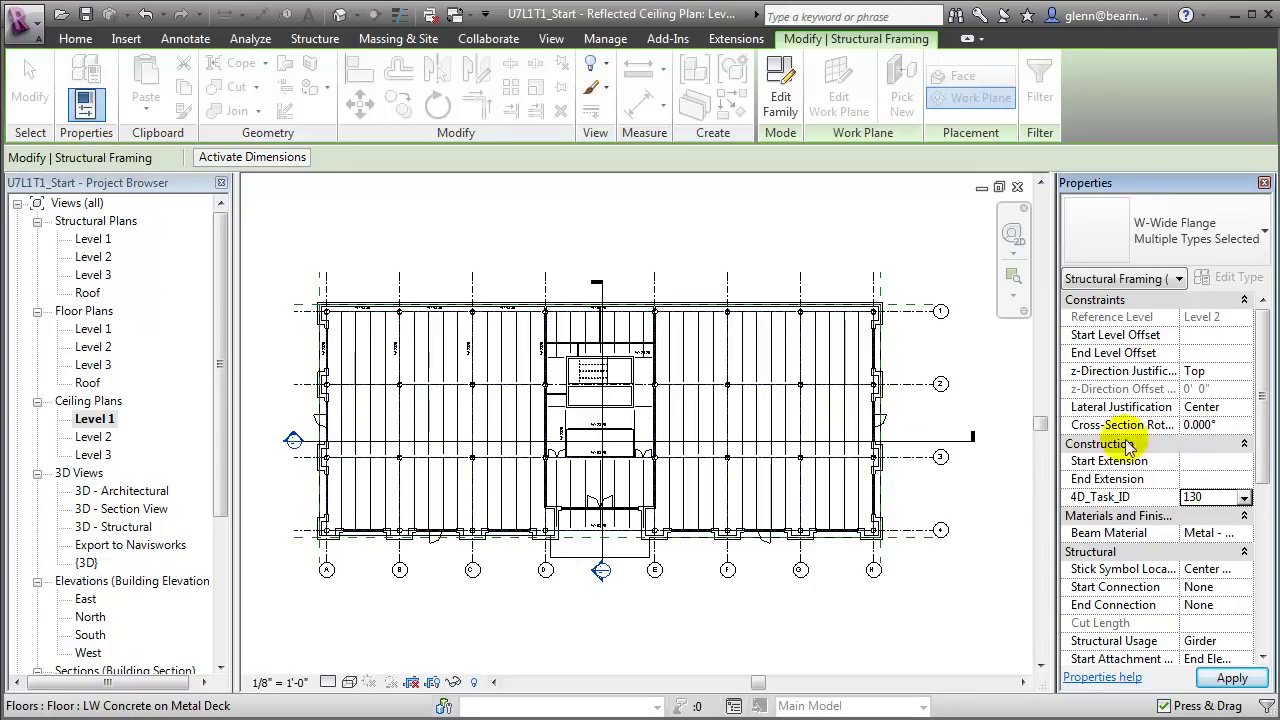
- Select the whole plan again, filter it to Structural Framing (Joist), and apply 140 as the joists' 4D_Task_ID
left_click_drag(298, 258, 500, 455)
left_click_drag(718, 532, 908, 550)
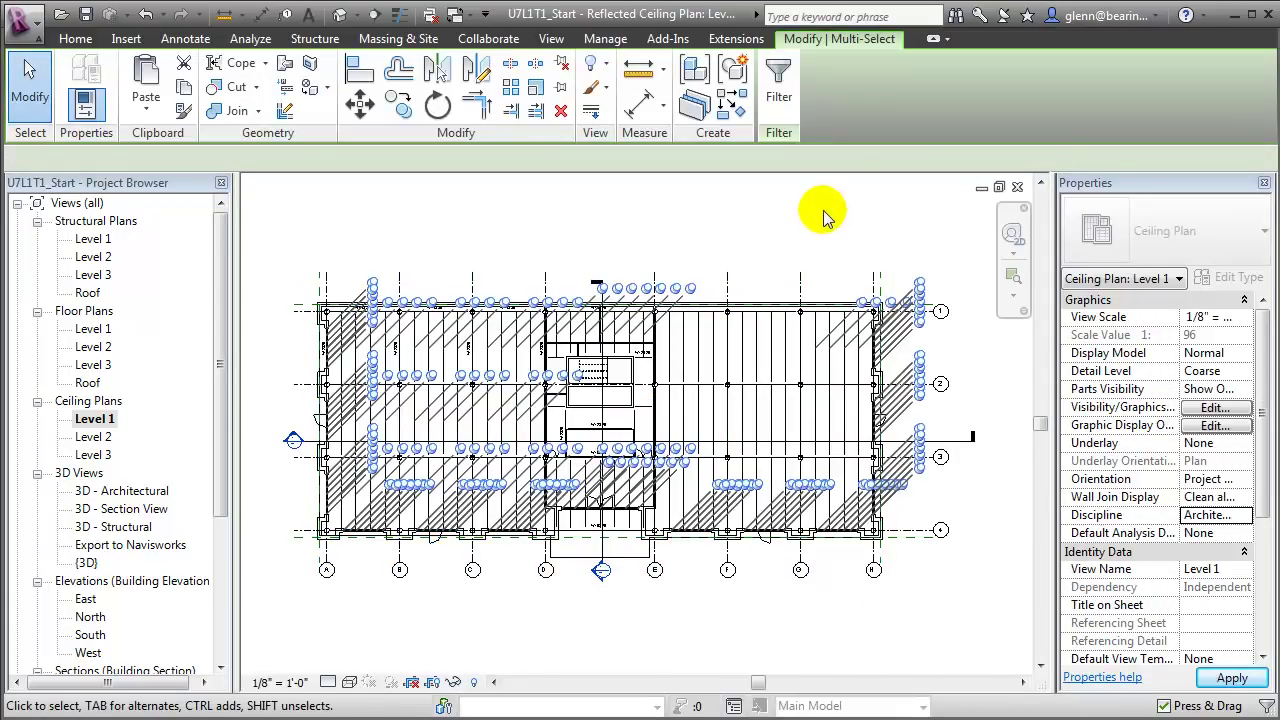
left_click(777, 86)
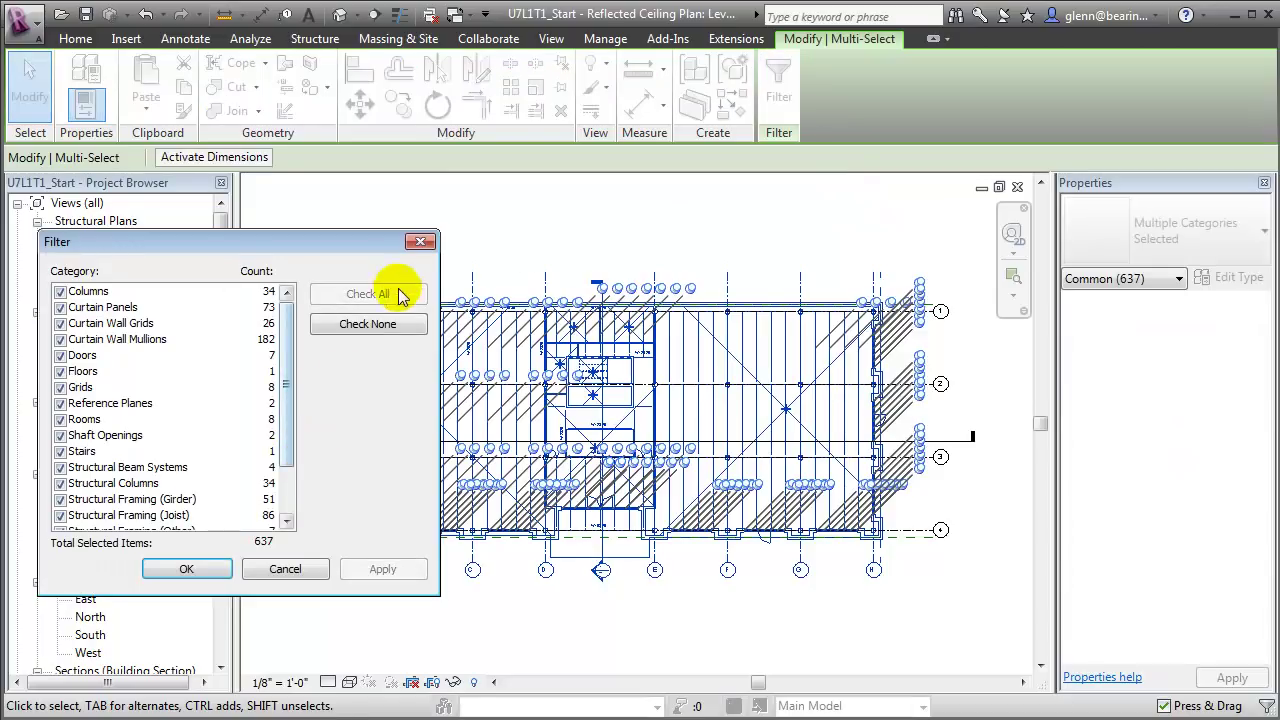
left_click(400, 324)
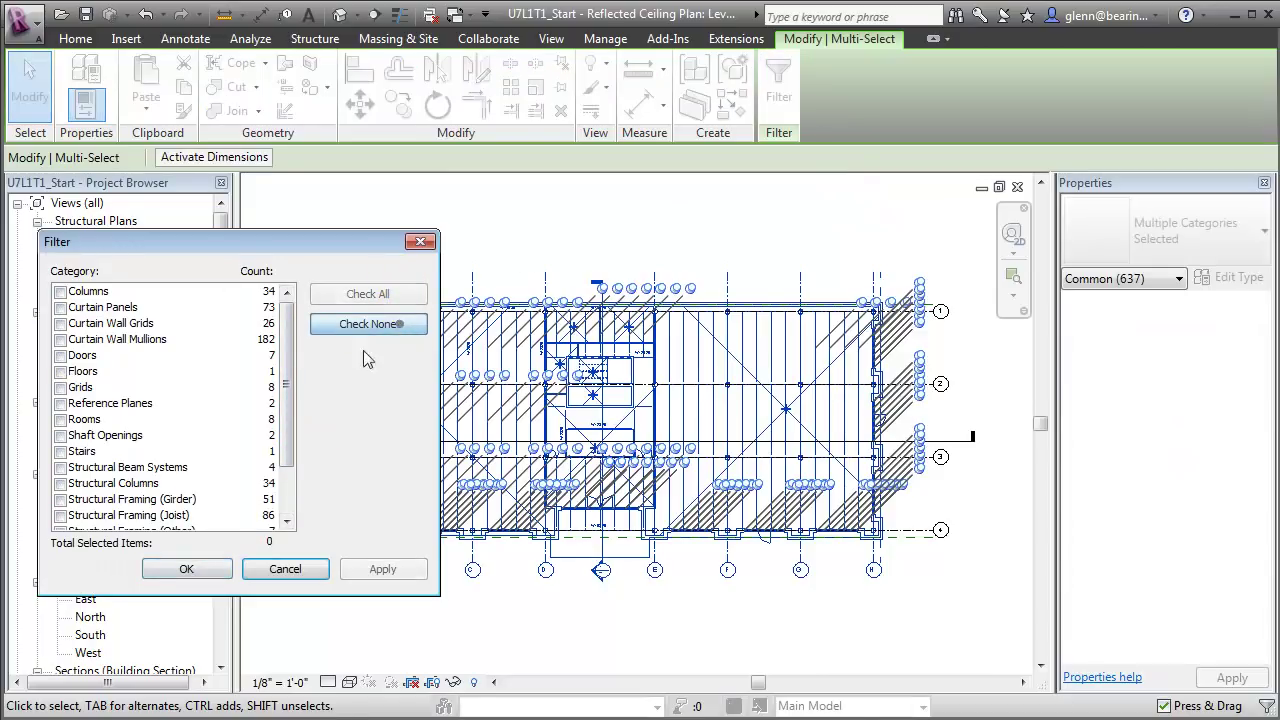
left_click(60, 515)
left_click(180, 569)
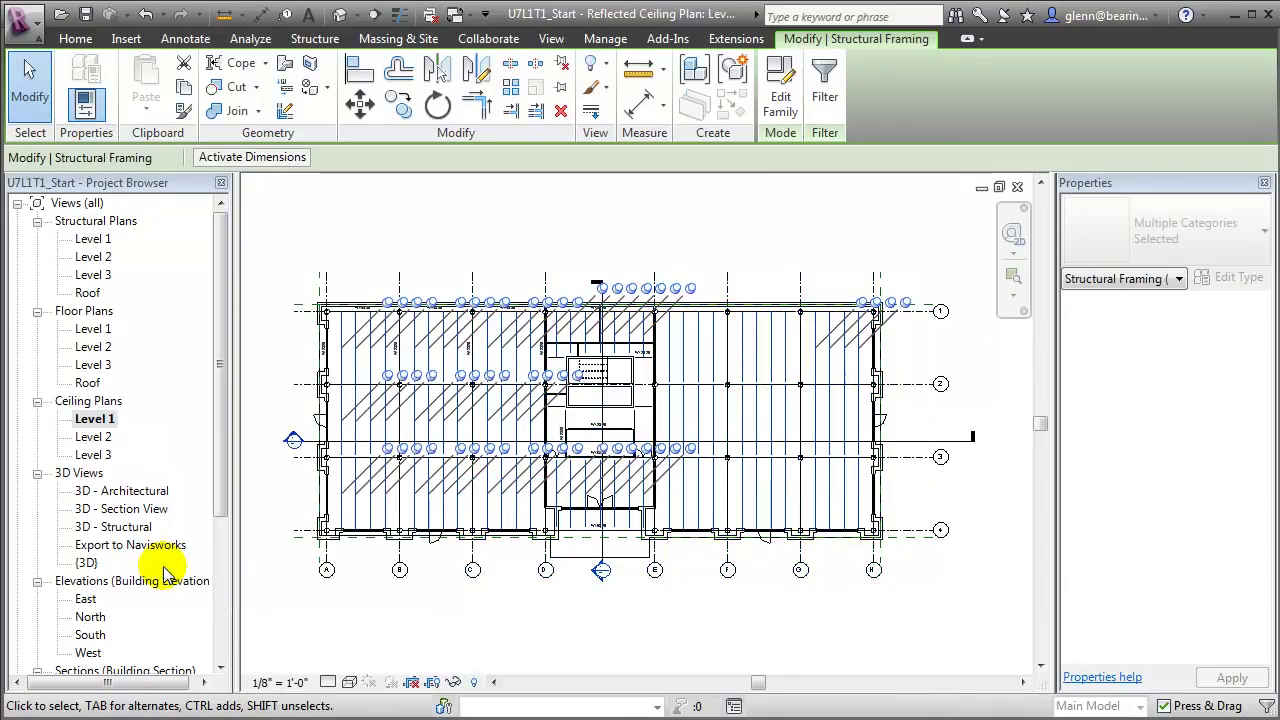
left_click(1205, 533)
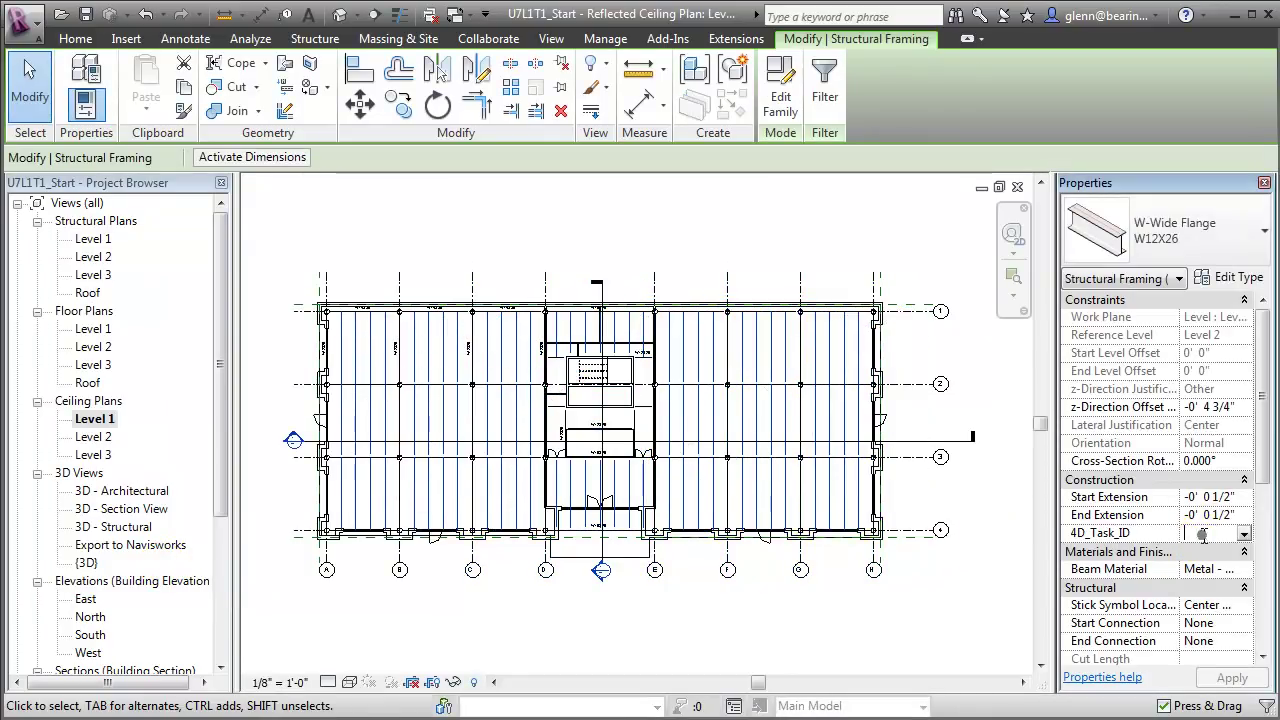
type("140")
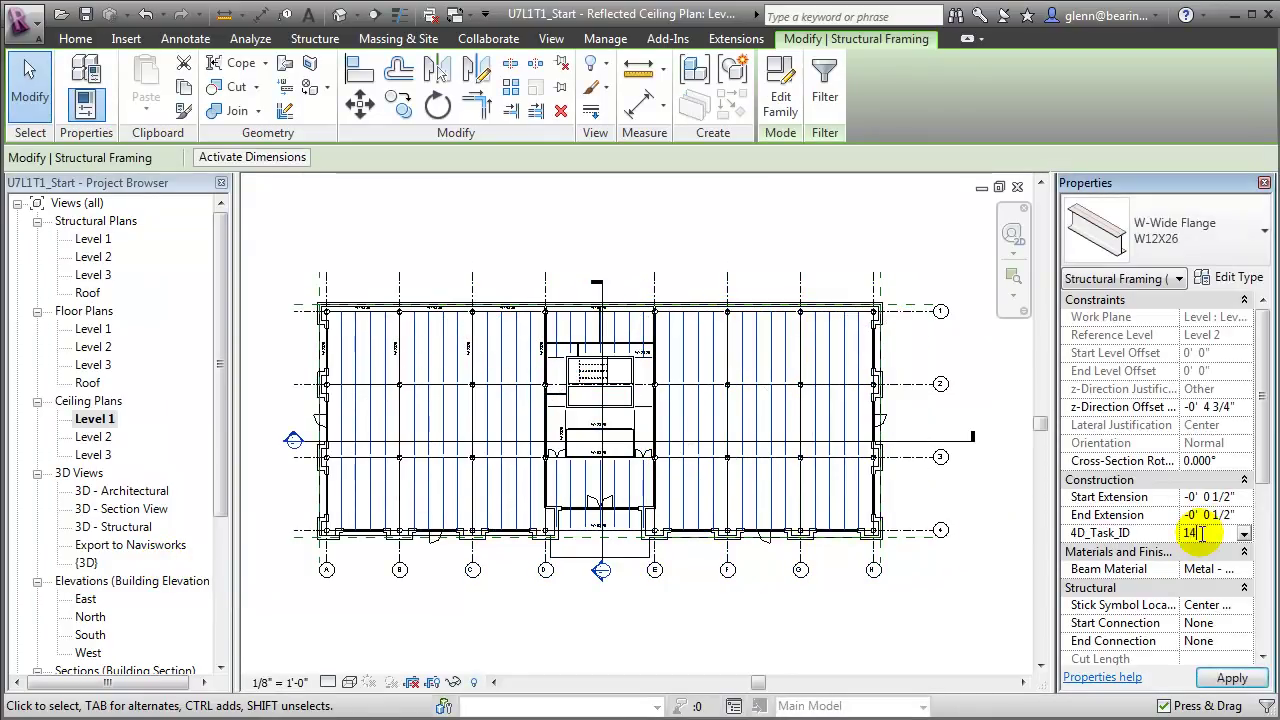
left_click(1242, 678)
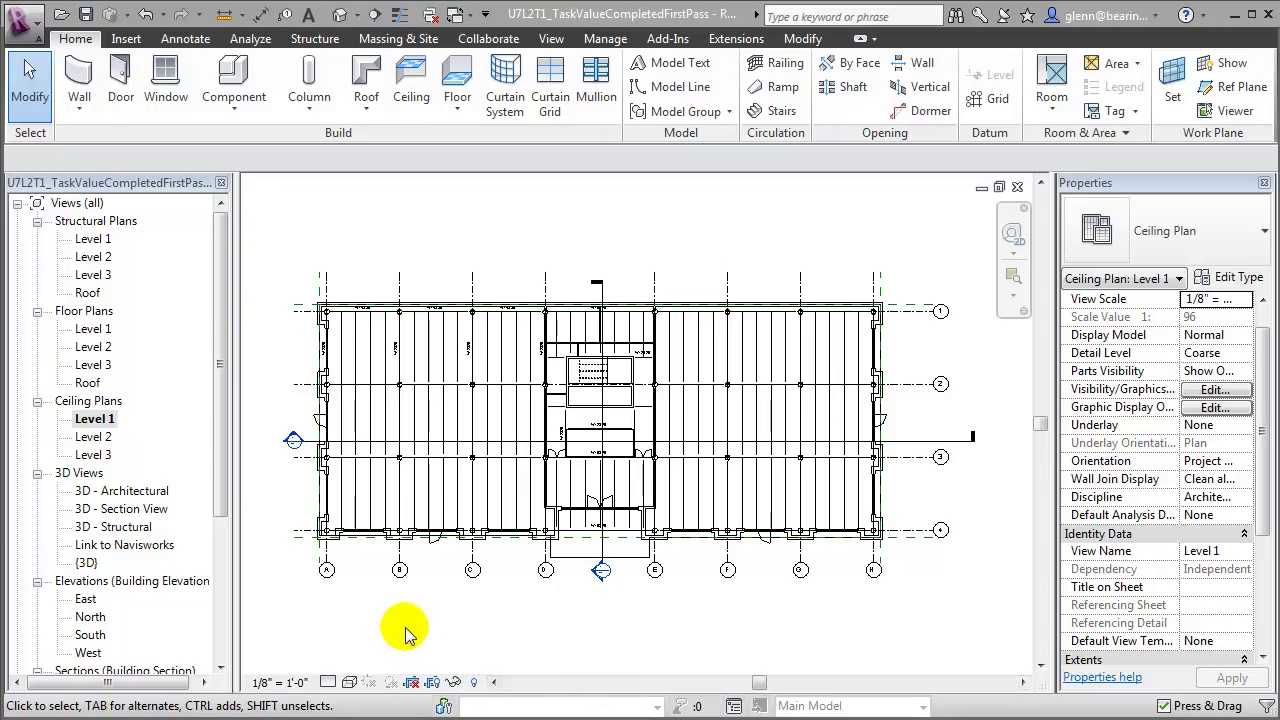
- Open the 3D view named Link to Navisworks in the U7L2T1_TaskValueCompletedFirstPass project
left_click(138, 550)
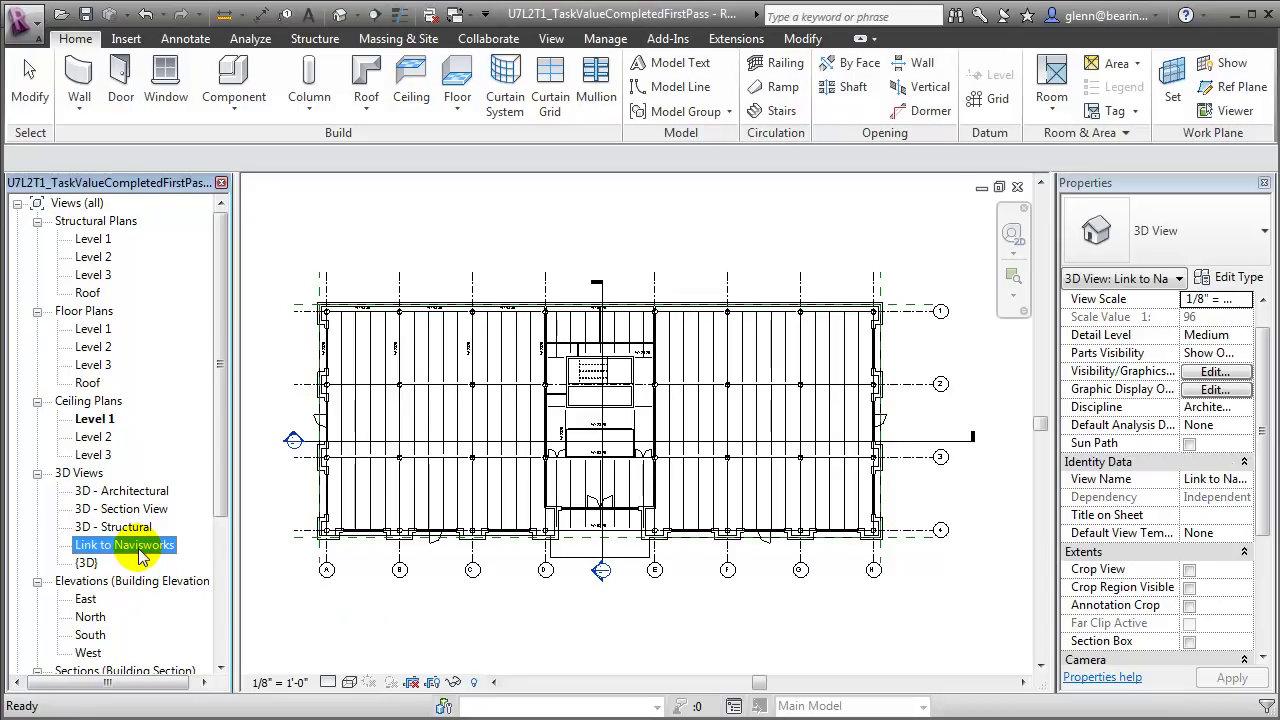
double_click(140, 556)
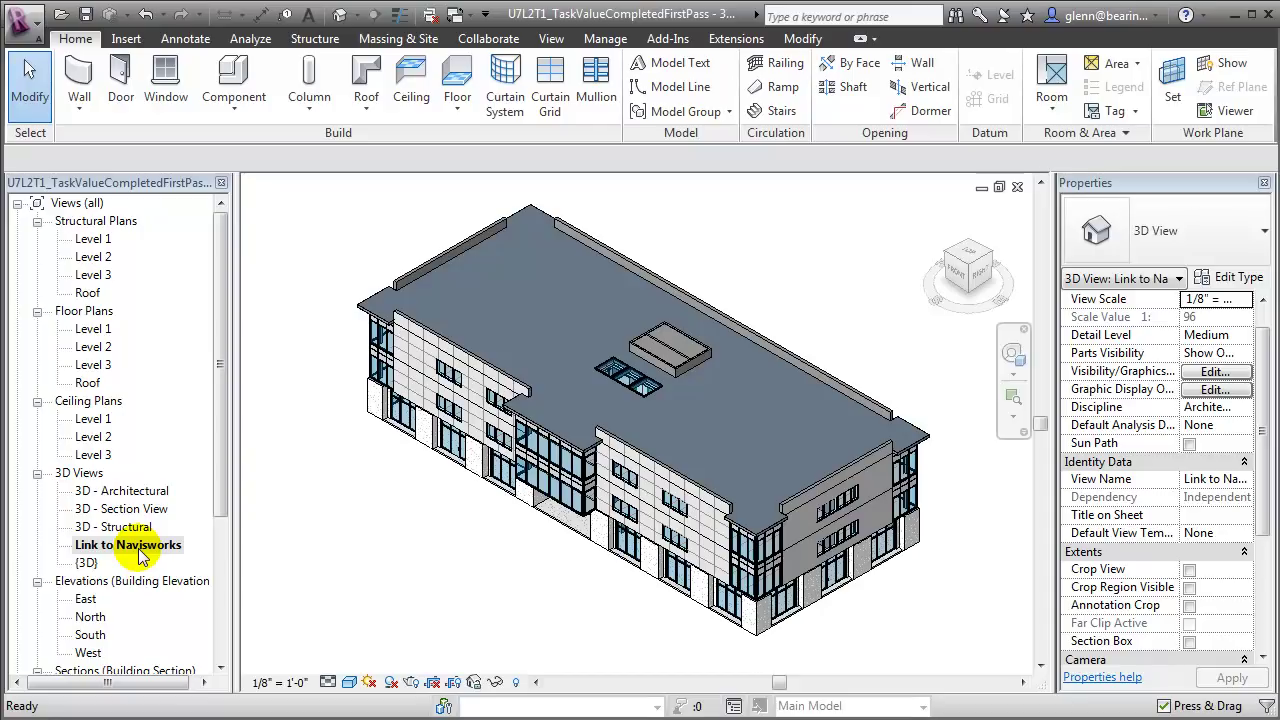
left_click(152, 550)
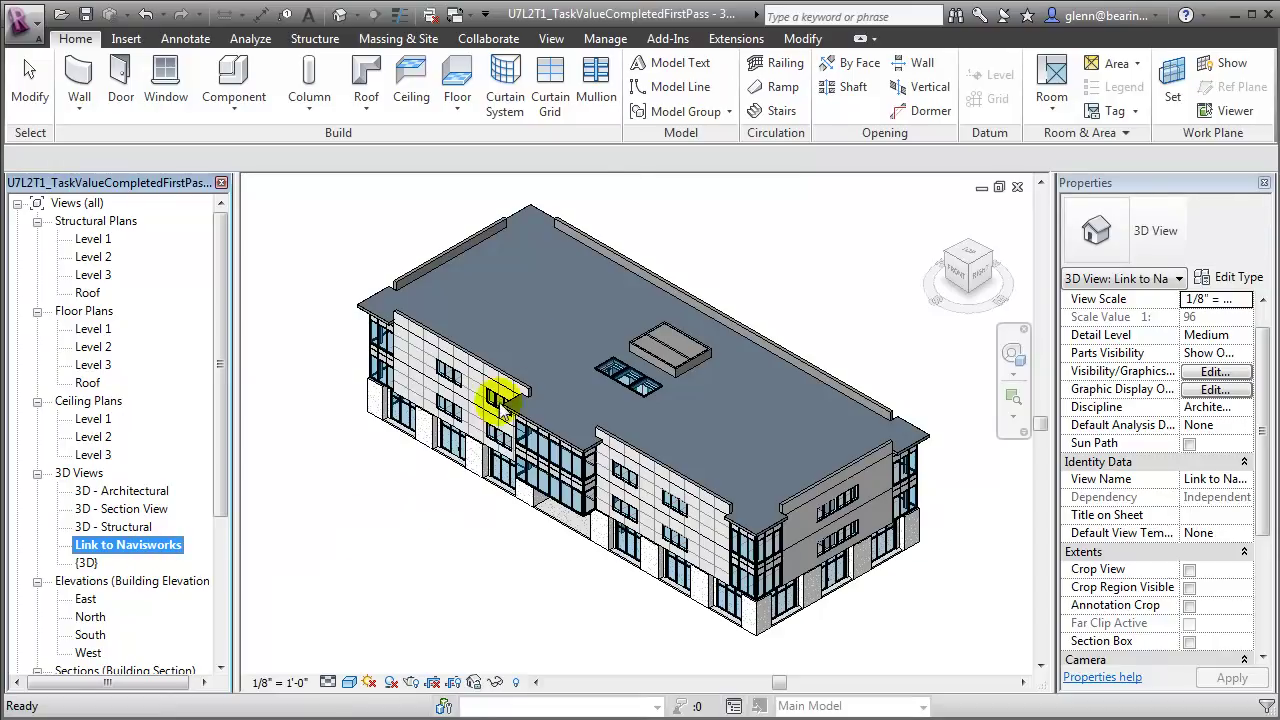
- Export the 3D view with the Navisworks 2012 external tool as Lesson2_Part1 in nwc format, in the Lesson 2 folder
left_click(672, 40)
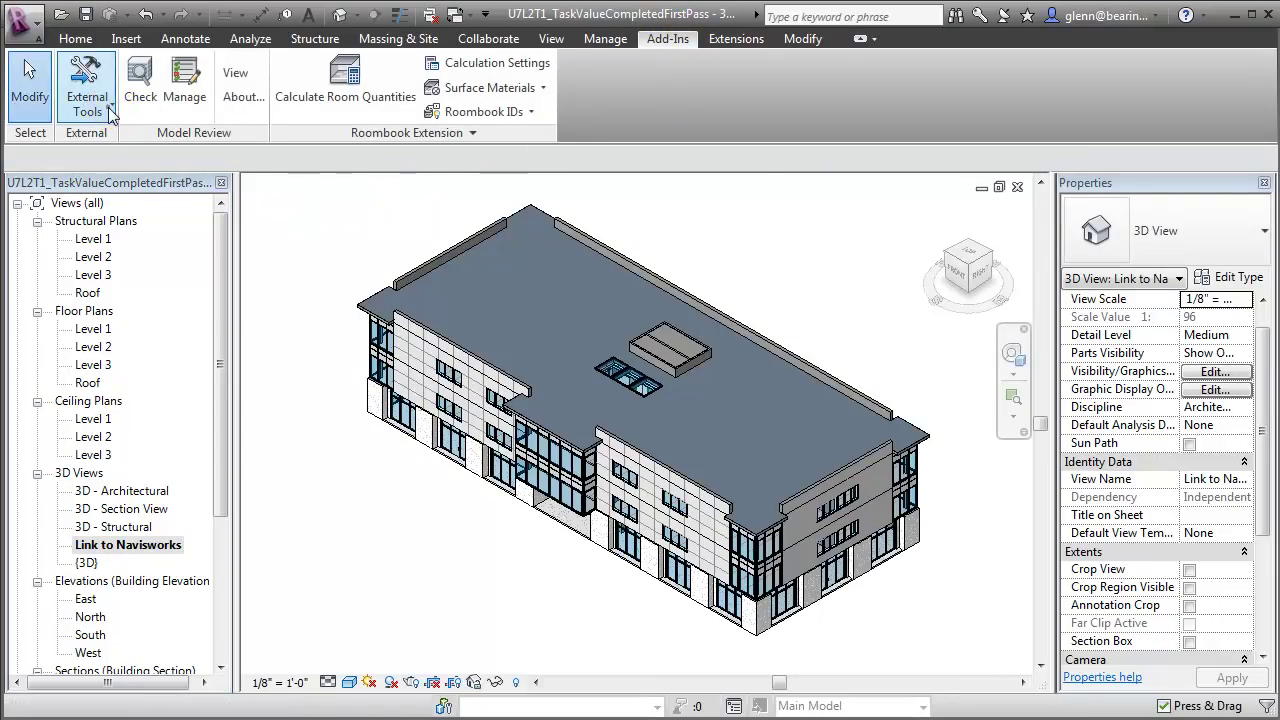
left_click(112, 112)
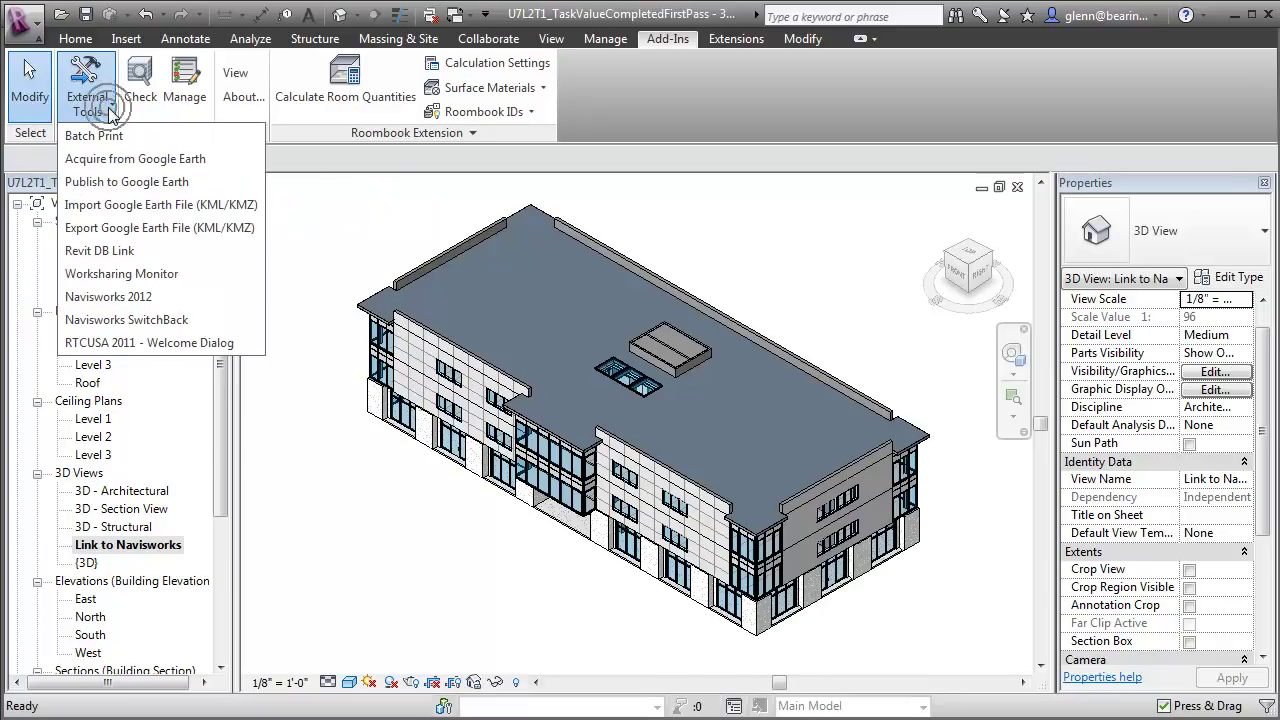
left_click(181, 299)
type("Lesson2_Part1")
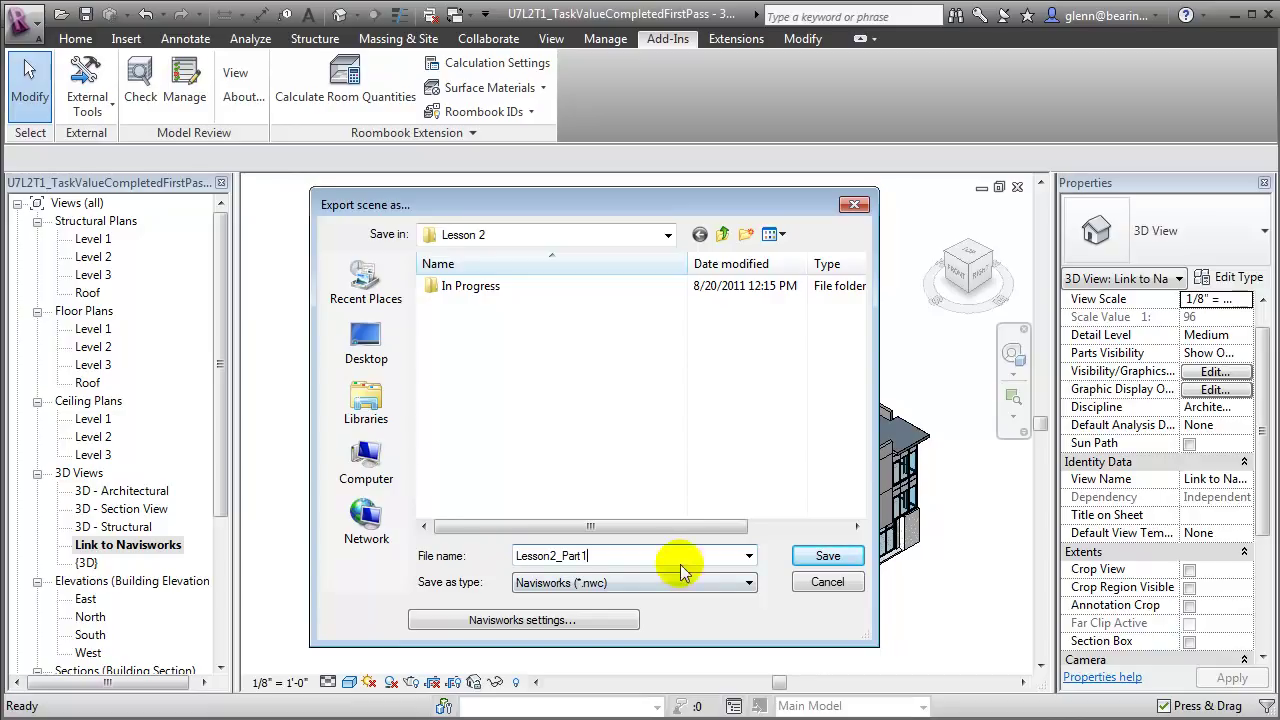
left_click(818, 556)
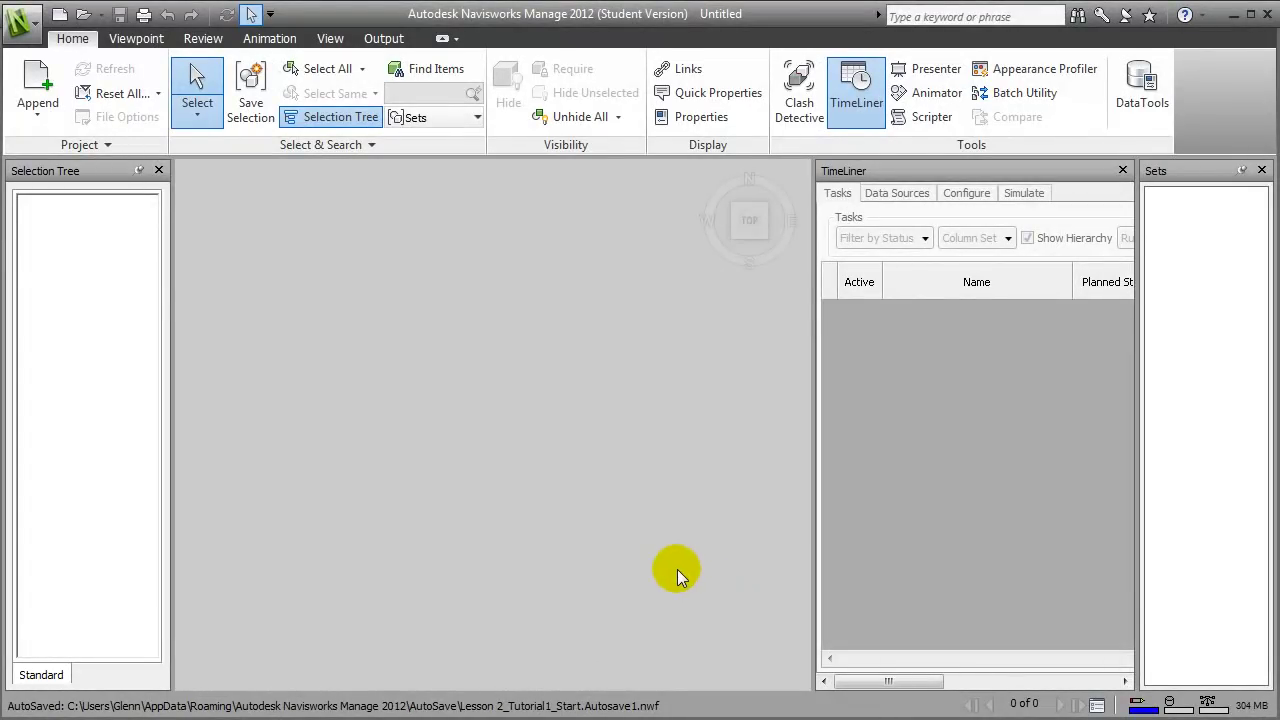
- In Navisworks Manage, append the Navisworks Cache (*.nwc) file Lesson2_Part1 from the Lesson 2 folder to the empty scene
left_click(40, 118)
left_click(45, 150)
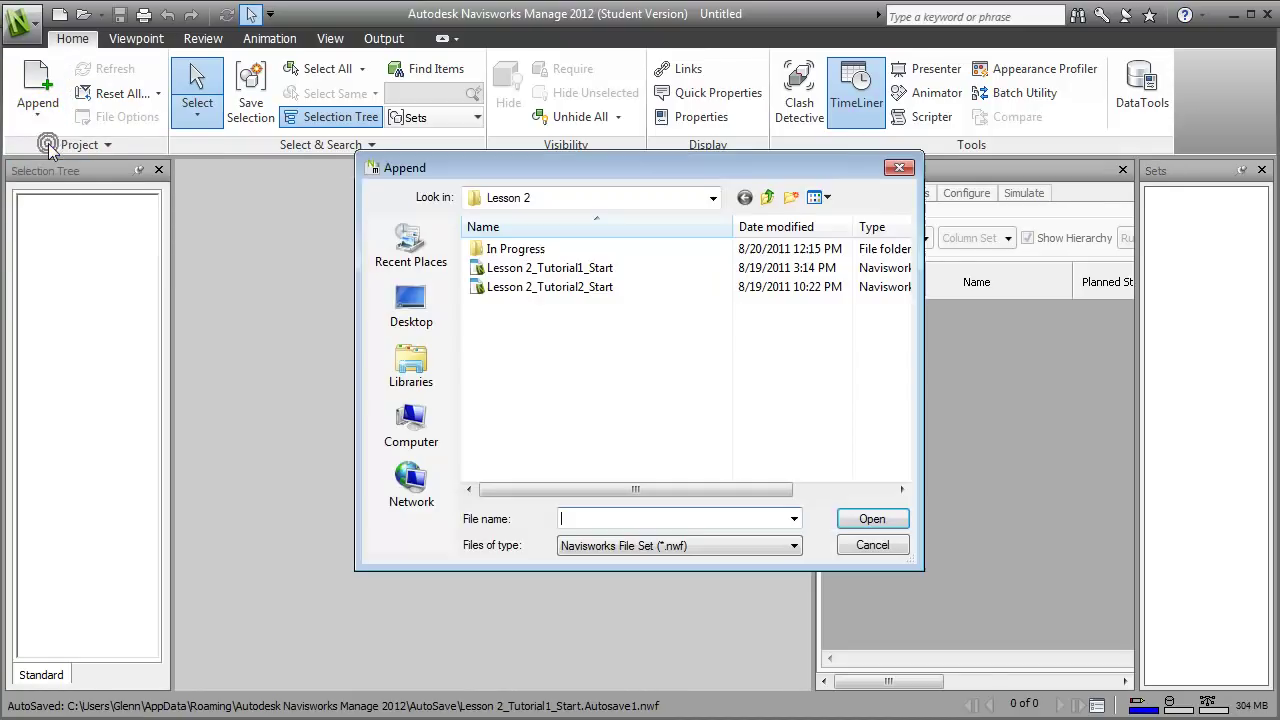
left_click(588, 545)
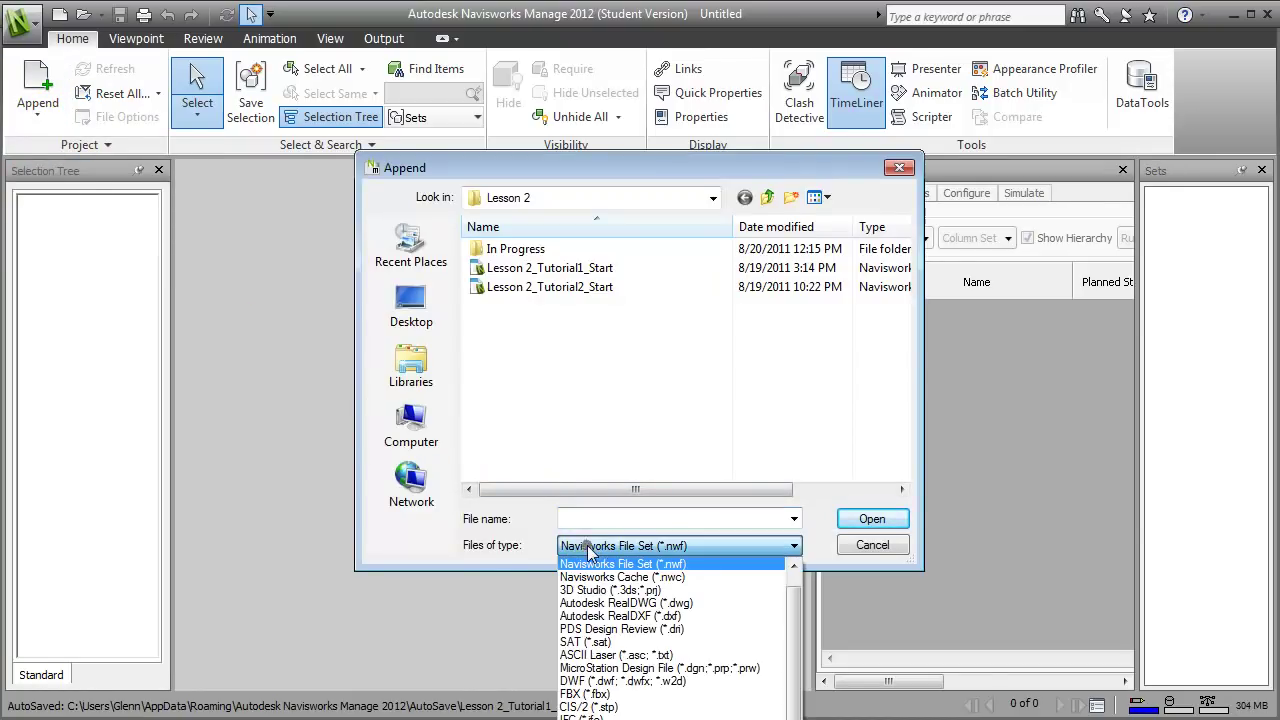
left_click(600, 577)
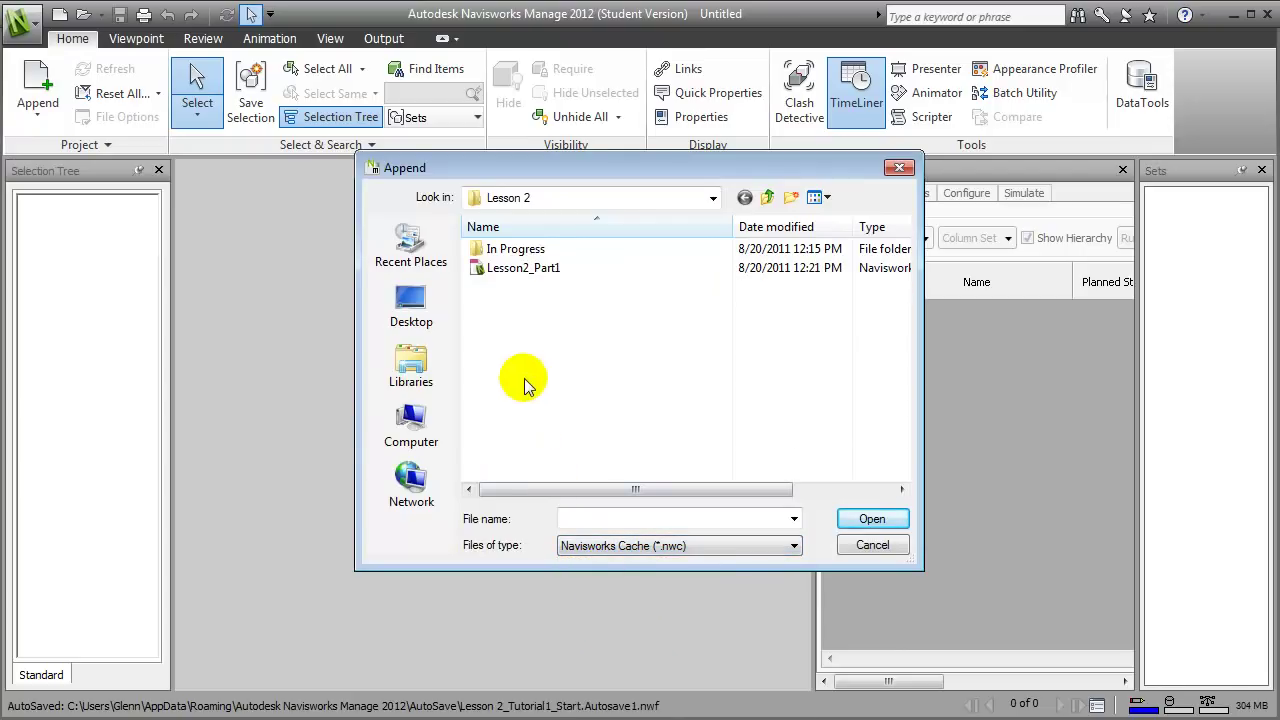
left_click(515, 268)
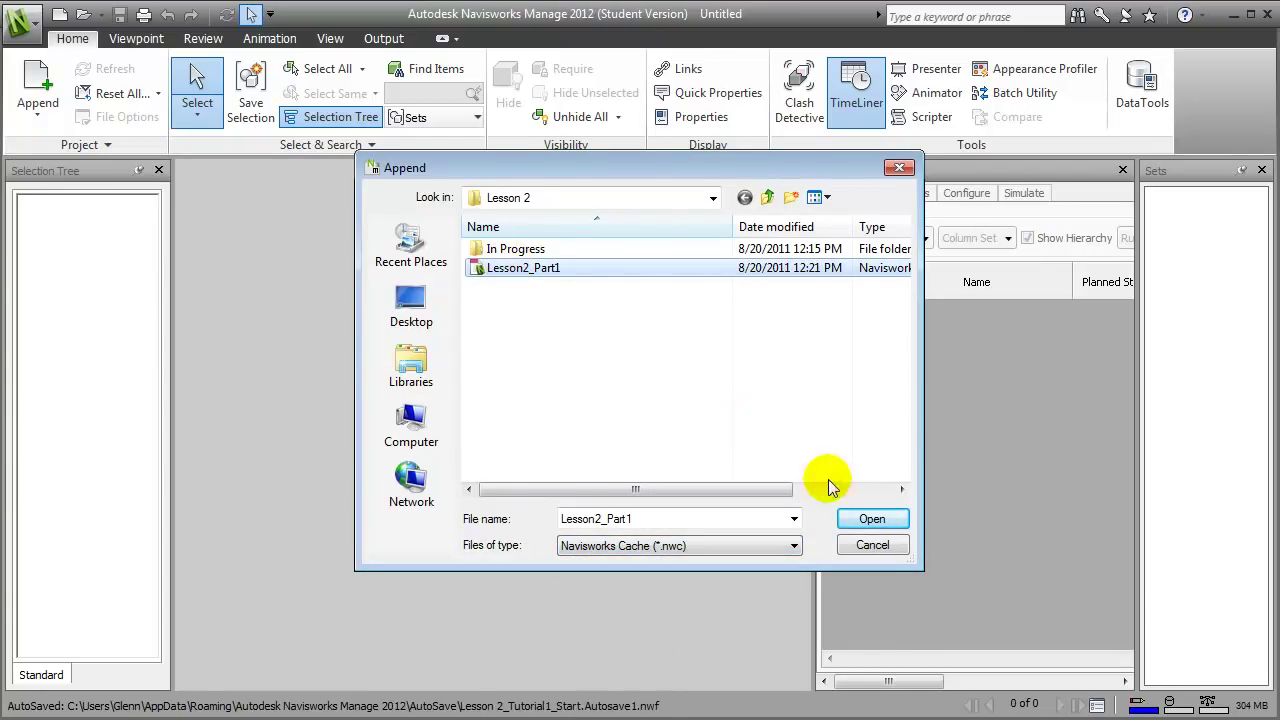
left_click(871, 519)
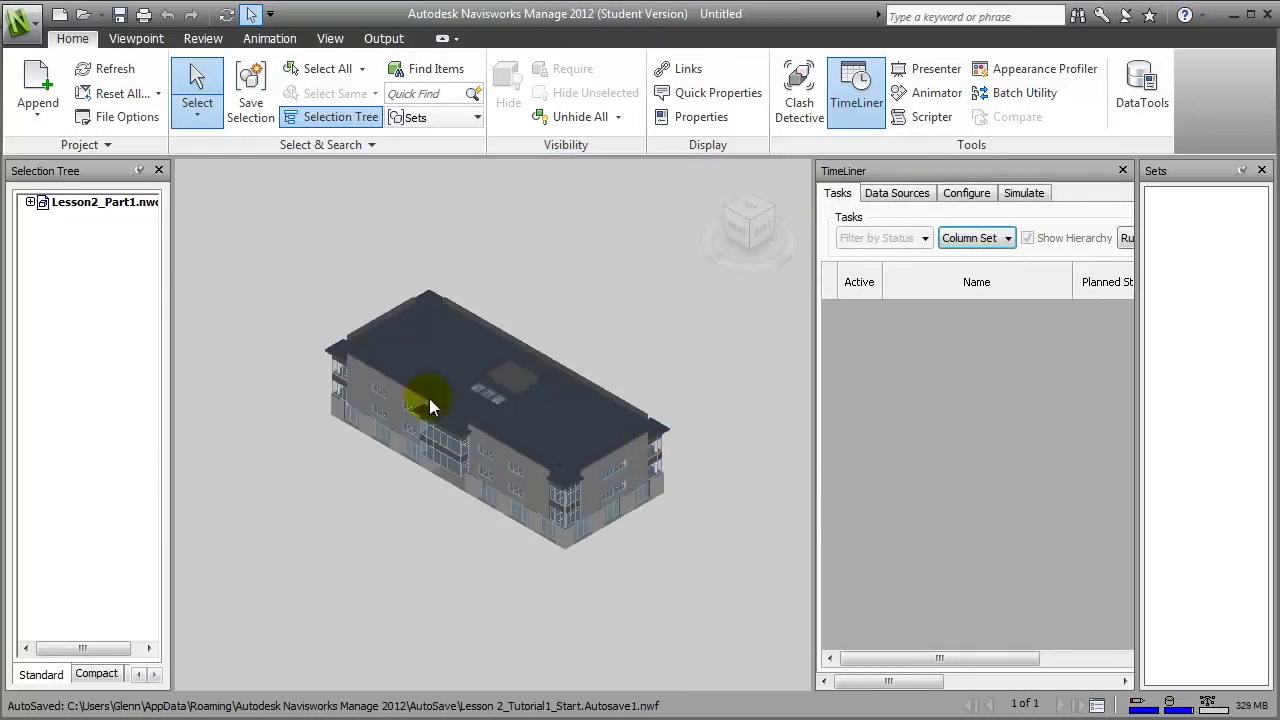
- Expand Lesson2_Part1 in the selection tree and examine the elements on Level 1, Level 2, Level 3 and Roof
left_click(30, 203)
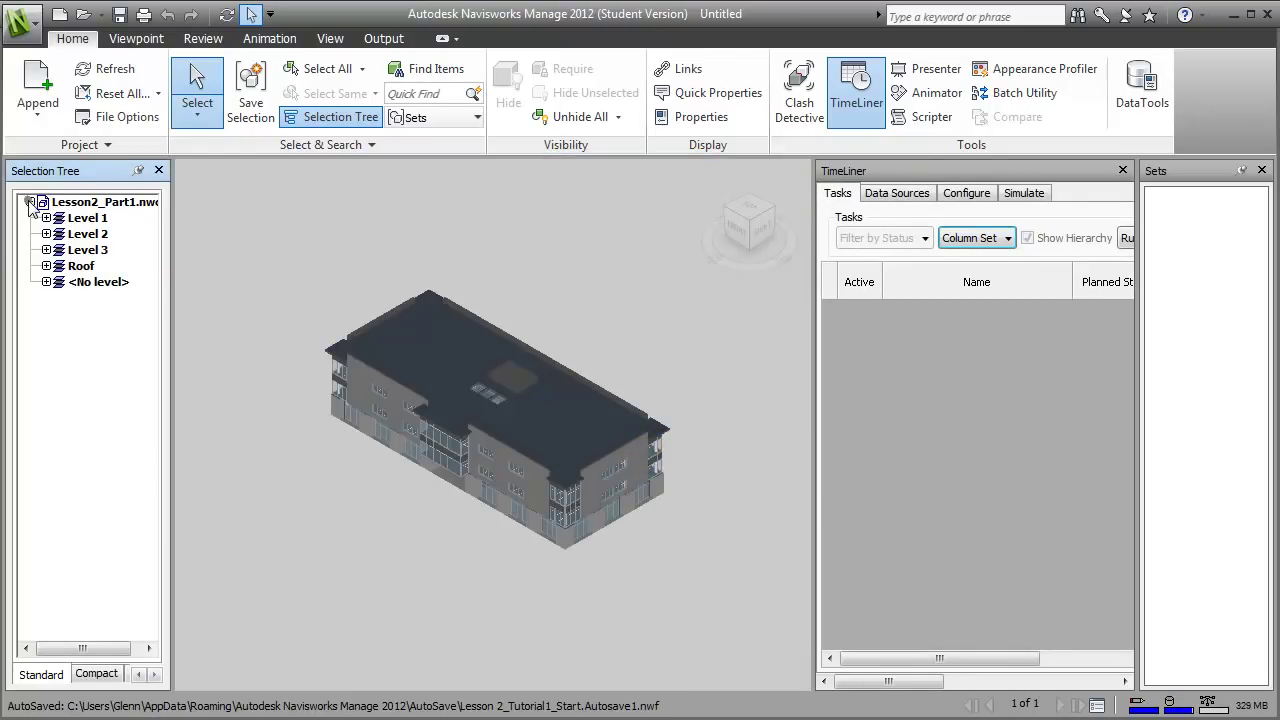
left_click(78, 218)
left_click(80, 234)
left_click(82, 250)
left_click(81, 266)
left_click(81, 267)
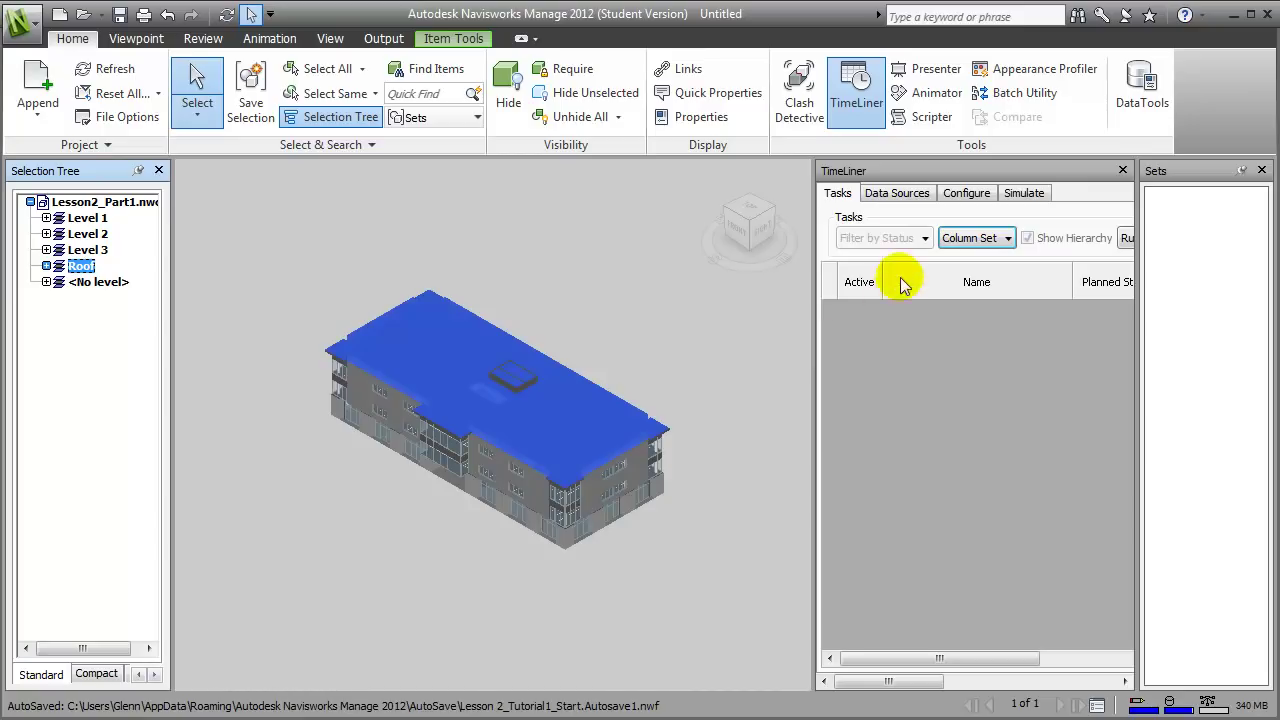
- Add the CSV file Lesson2_Timeline_Part1_CSV from the Lesson 2 folder as a TimeLiner data source, with User 1 mapped to TaskID
left_click(897, 194)
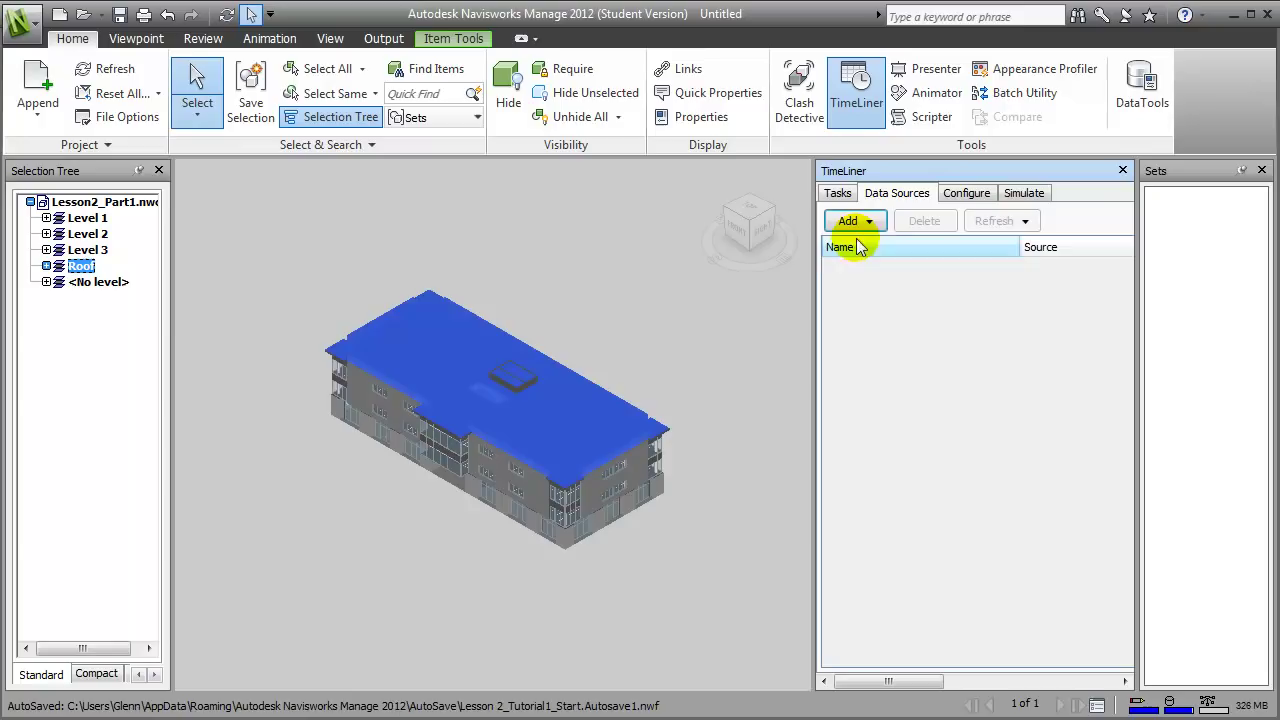
left_click(865, 222)
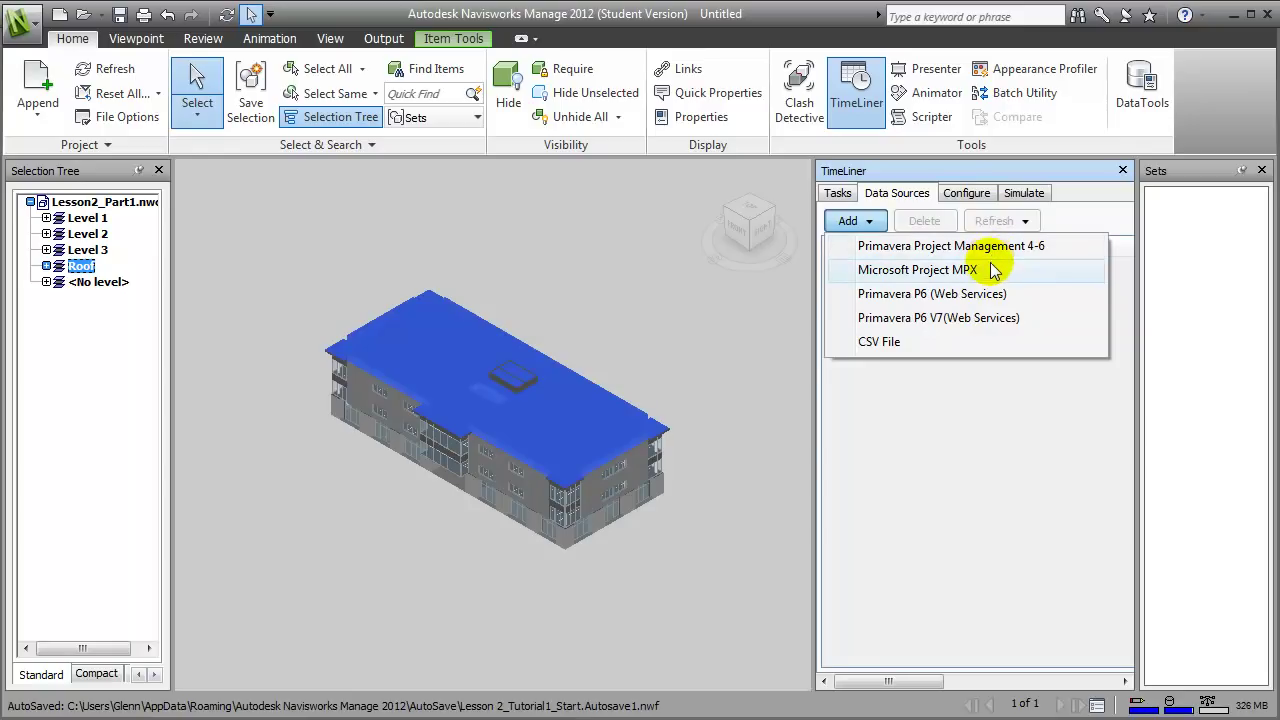
left_click(986, 343)
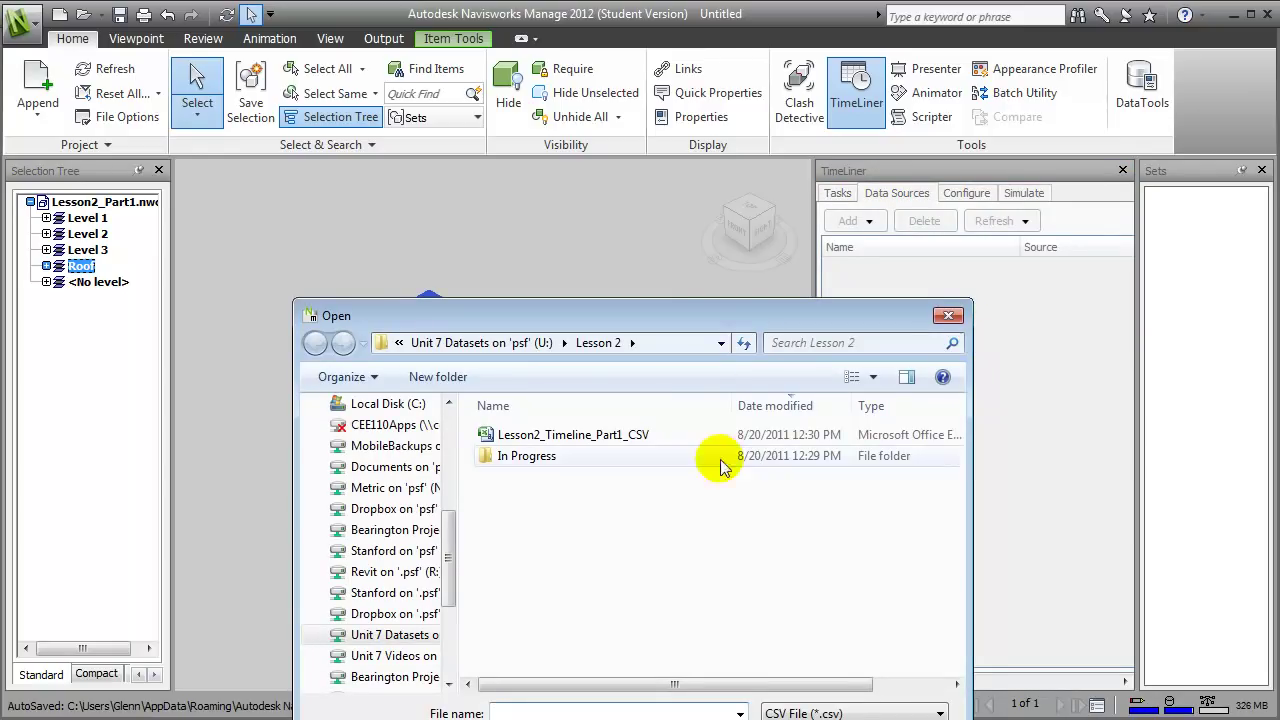
left_click(582, 439)
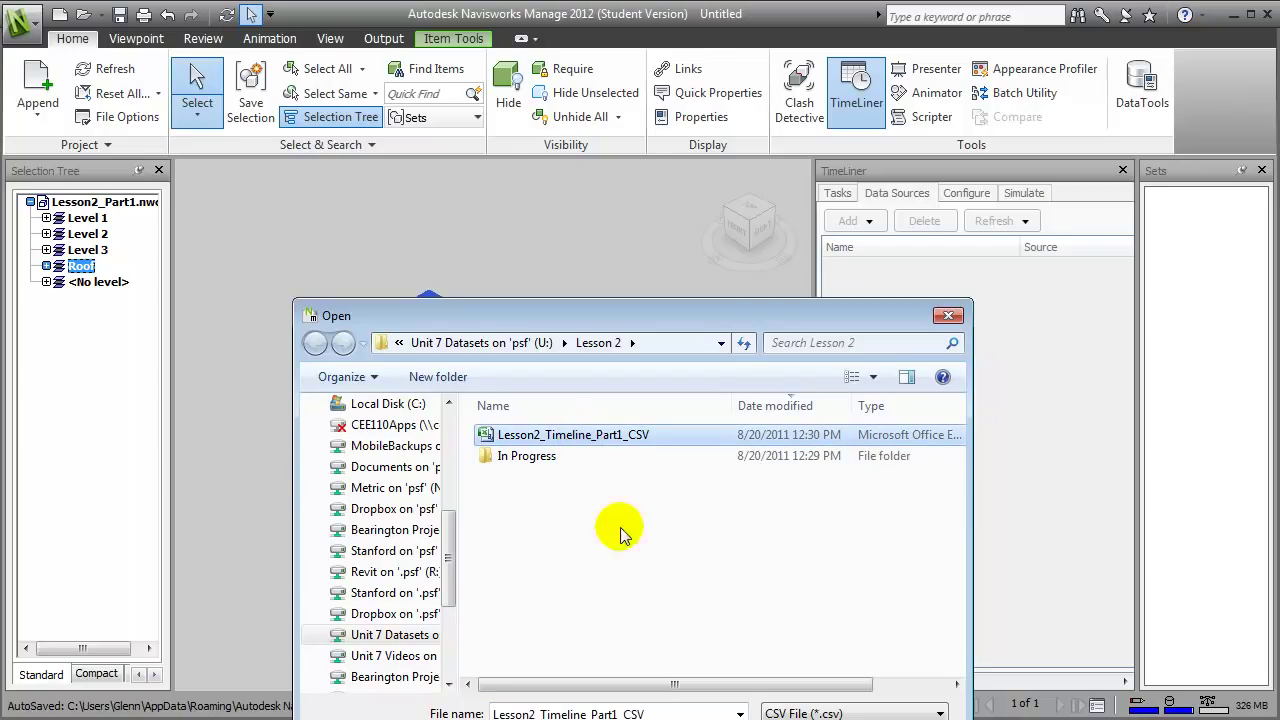
key("Return")
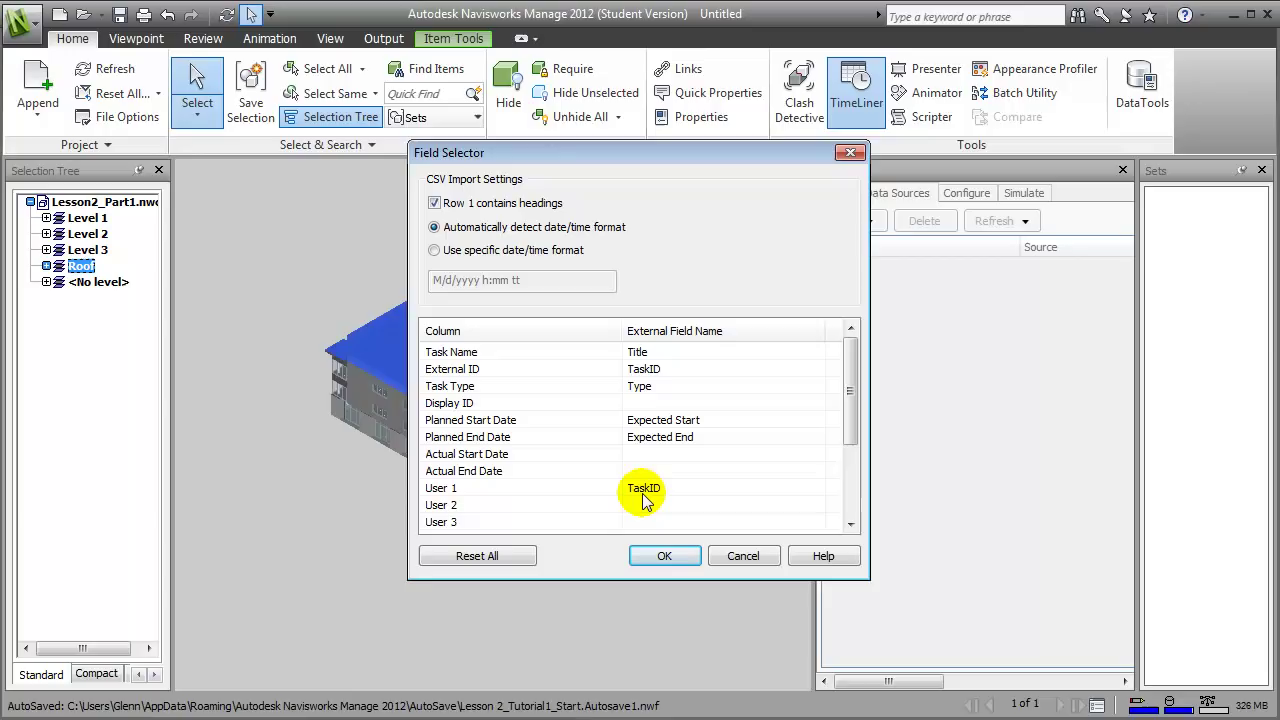
left_click(664, 556)
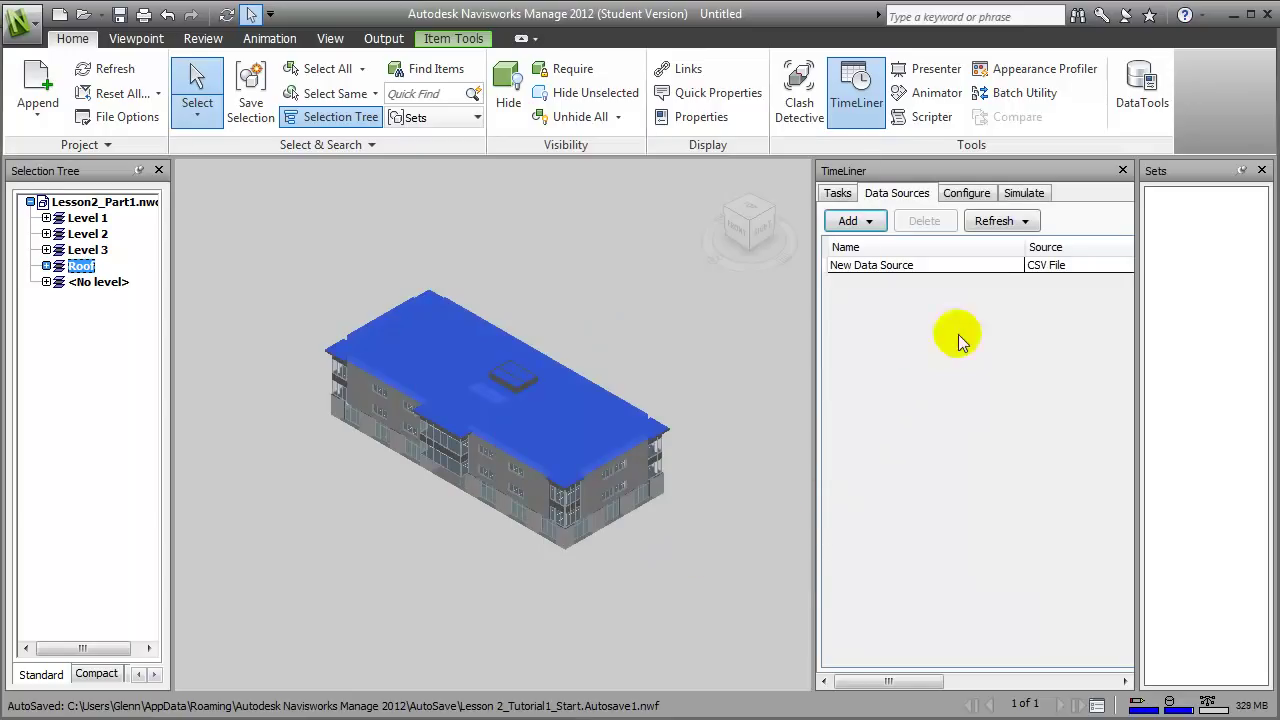
- Refresh all TimeLiner data sources with Rebuild Task Hierarchy and show the imported tasks in a wider TimeLiner window
left_click(1023, 221)
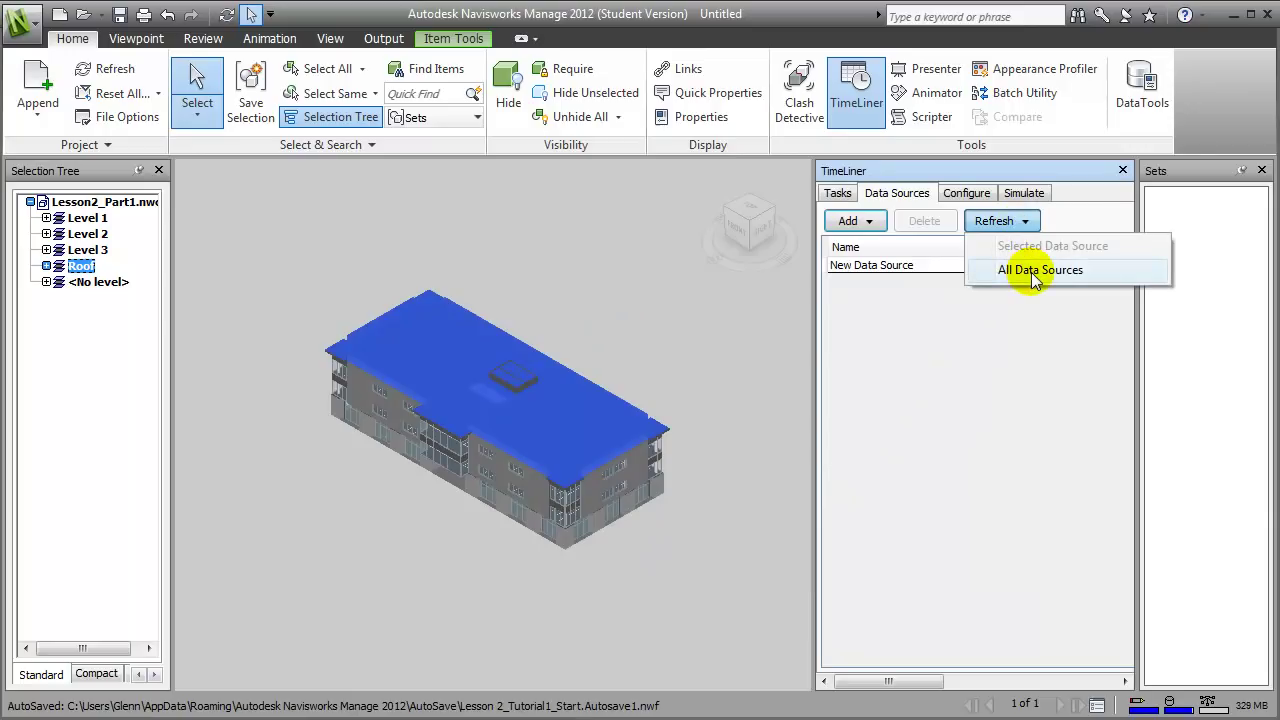
left_click(1035, 278)
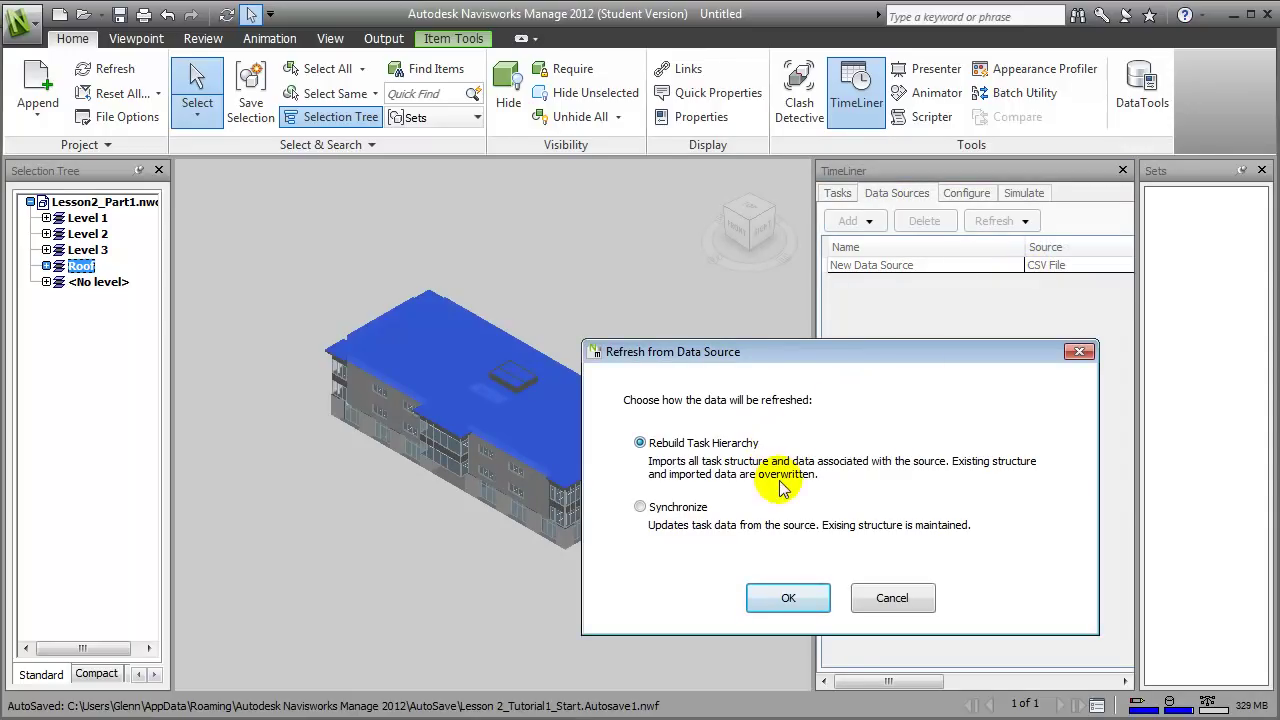
left_click(789, 598)
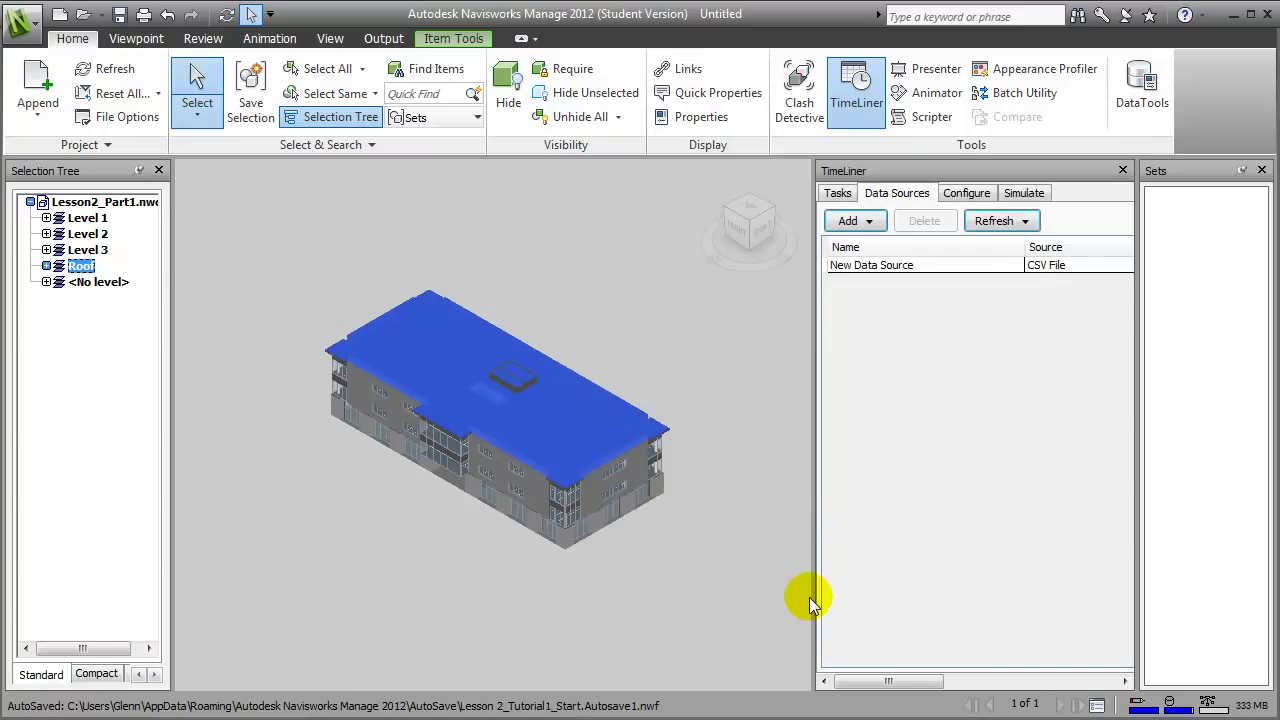
left_click(830, 195)
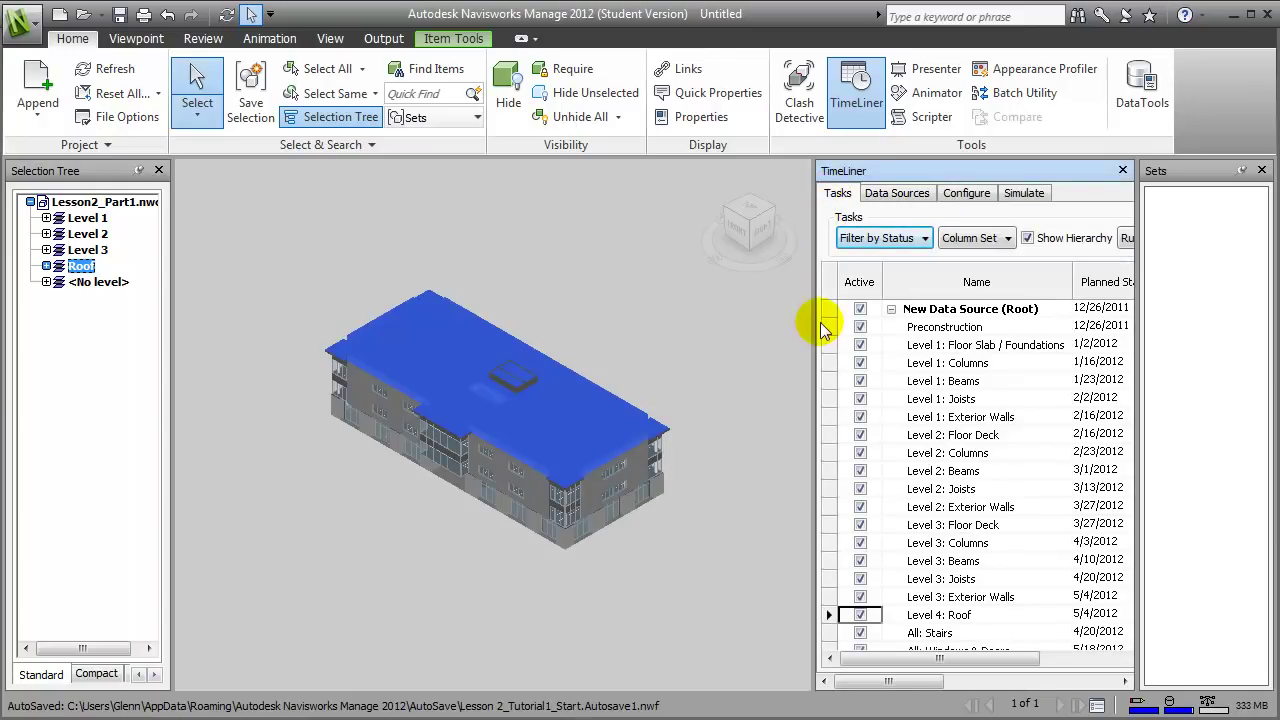
left_click_drag(814, 330, 601, 325)
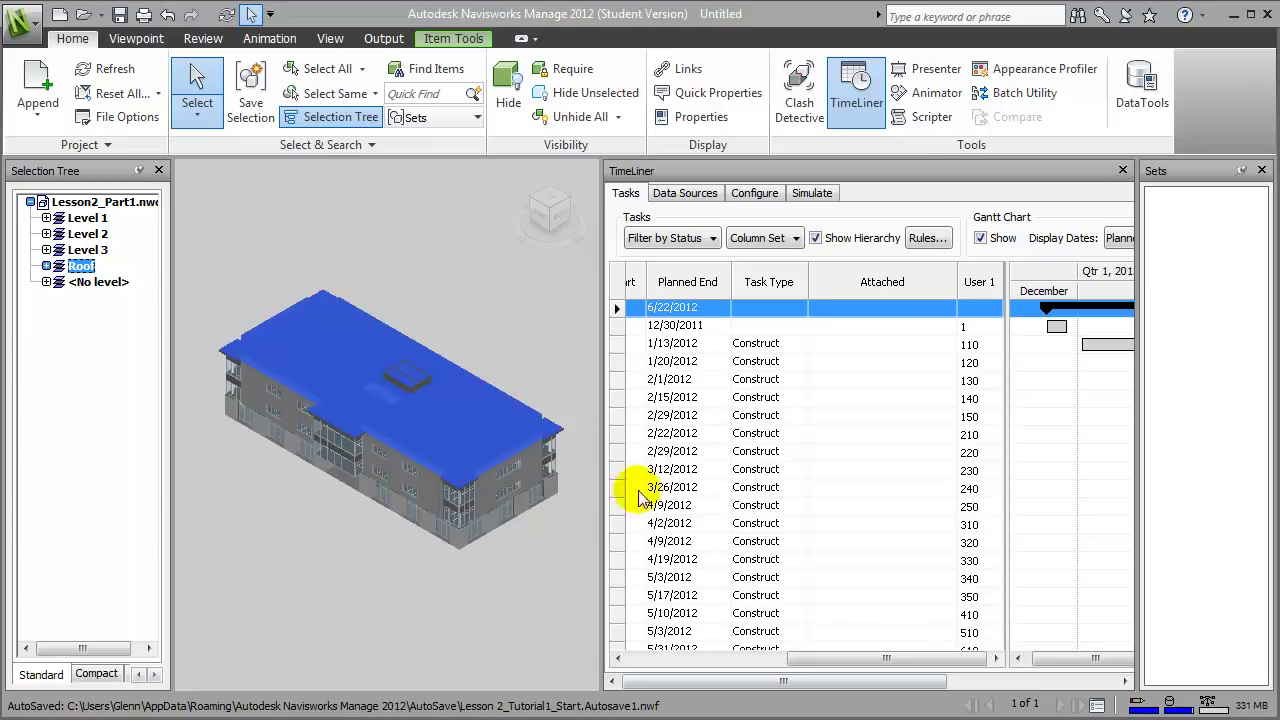
- Find all items in the model whose Element property 4D_Task_ID equals 110
left_click(420, 74)
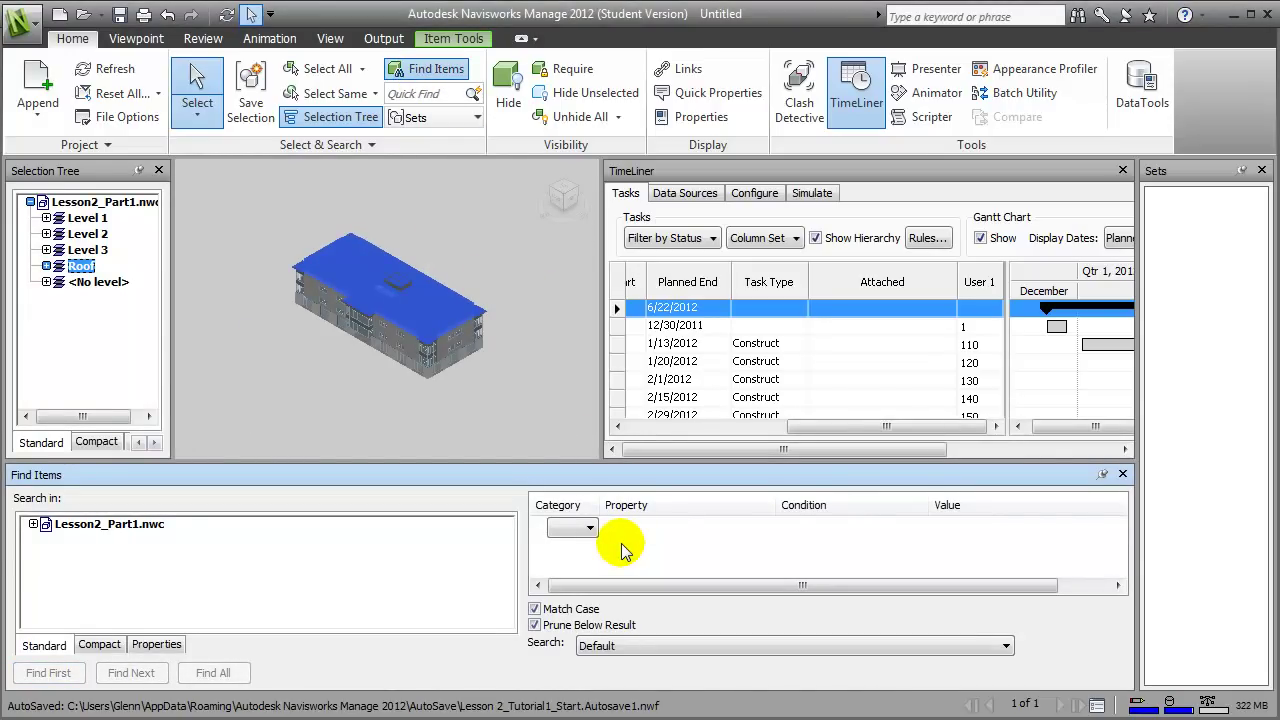
left_click(589, 529)
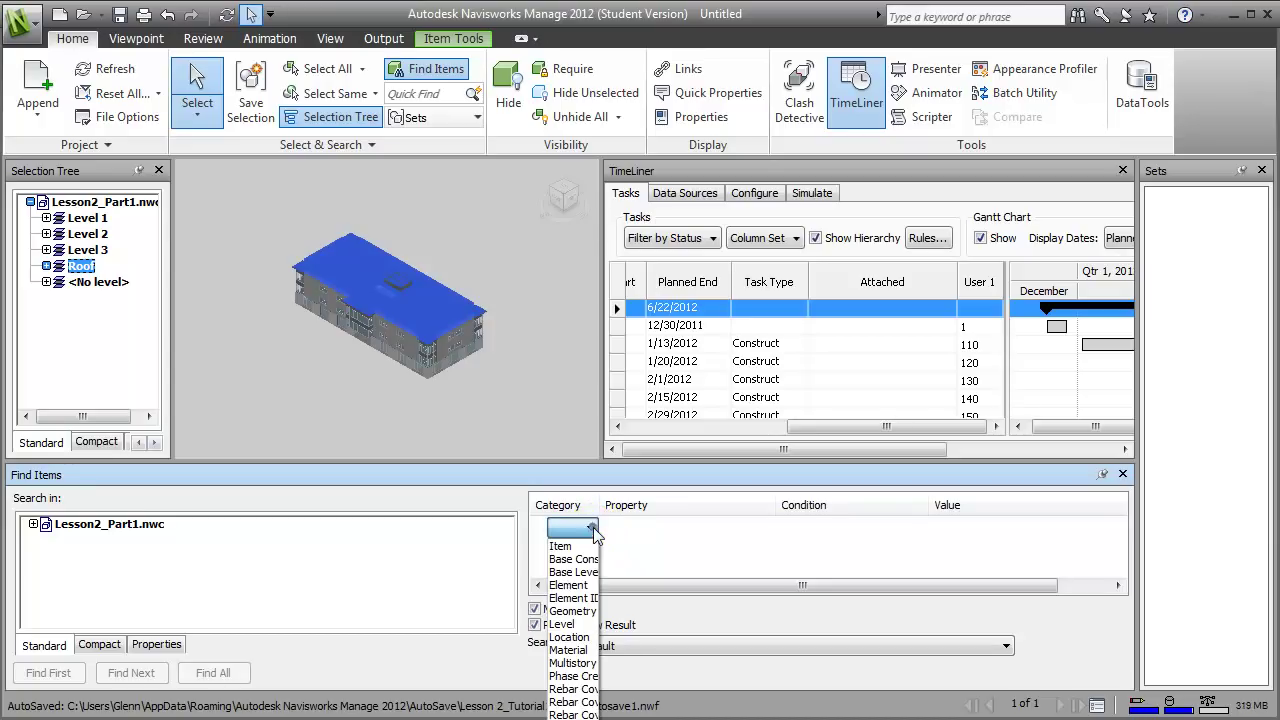
left_click(568, 585)
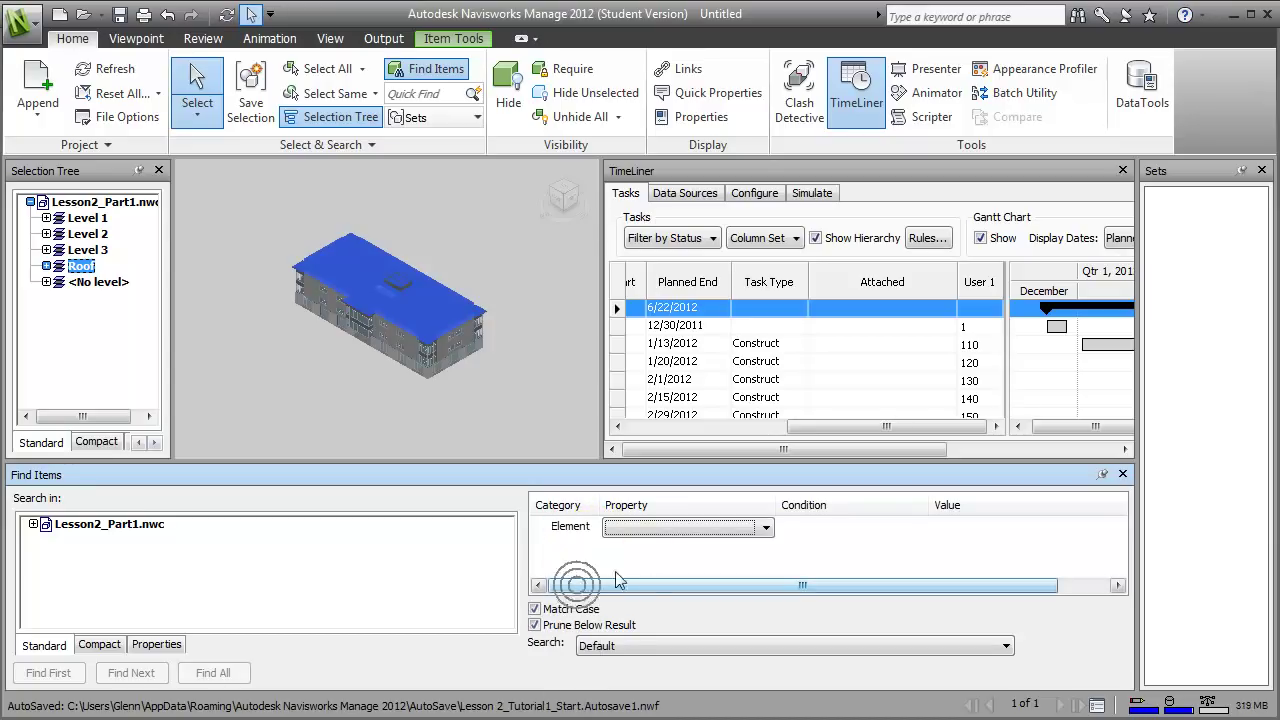
left_click(741, 535)
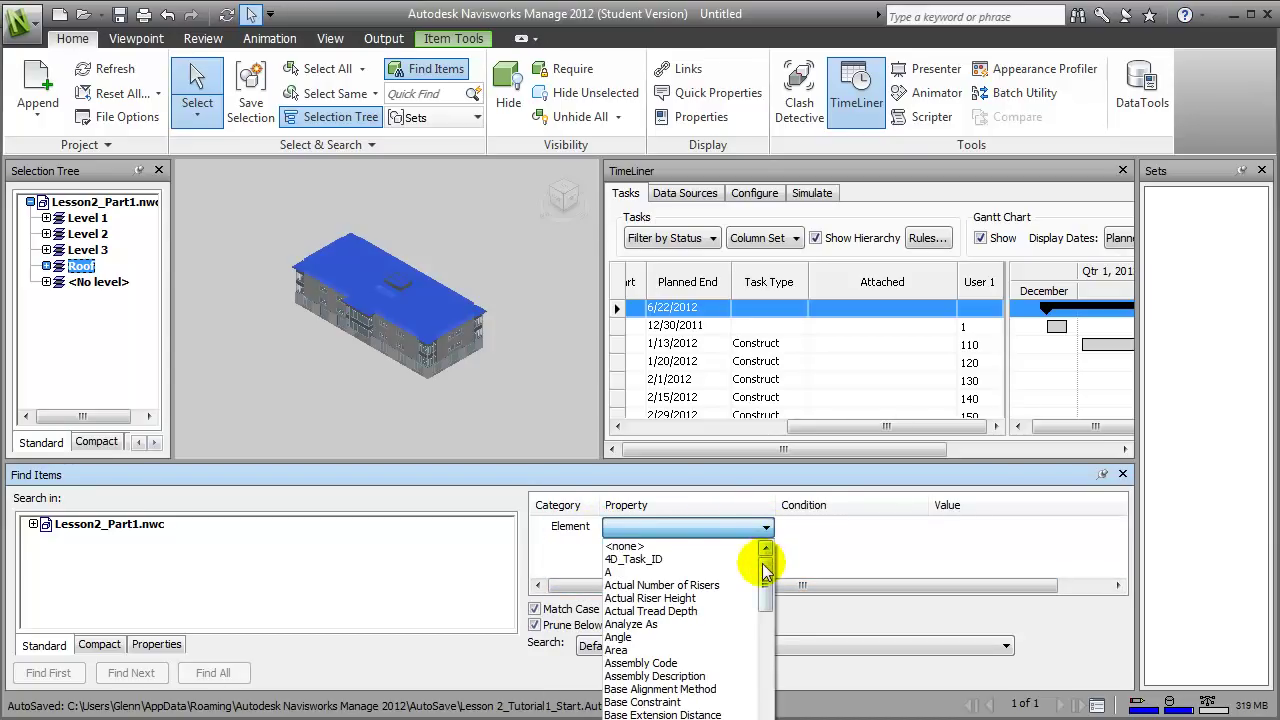
left_click(670, 560)
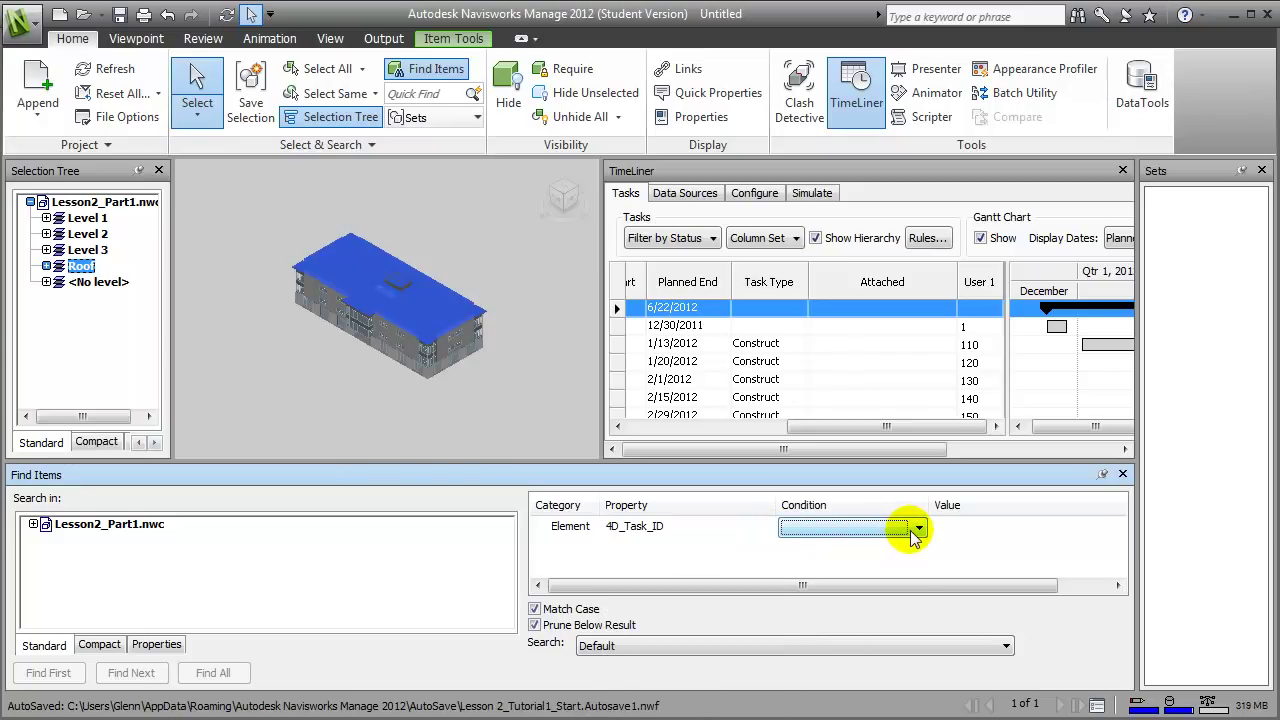
left_click(916, 530)
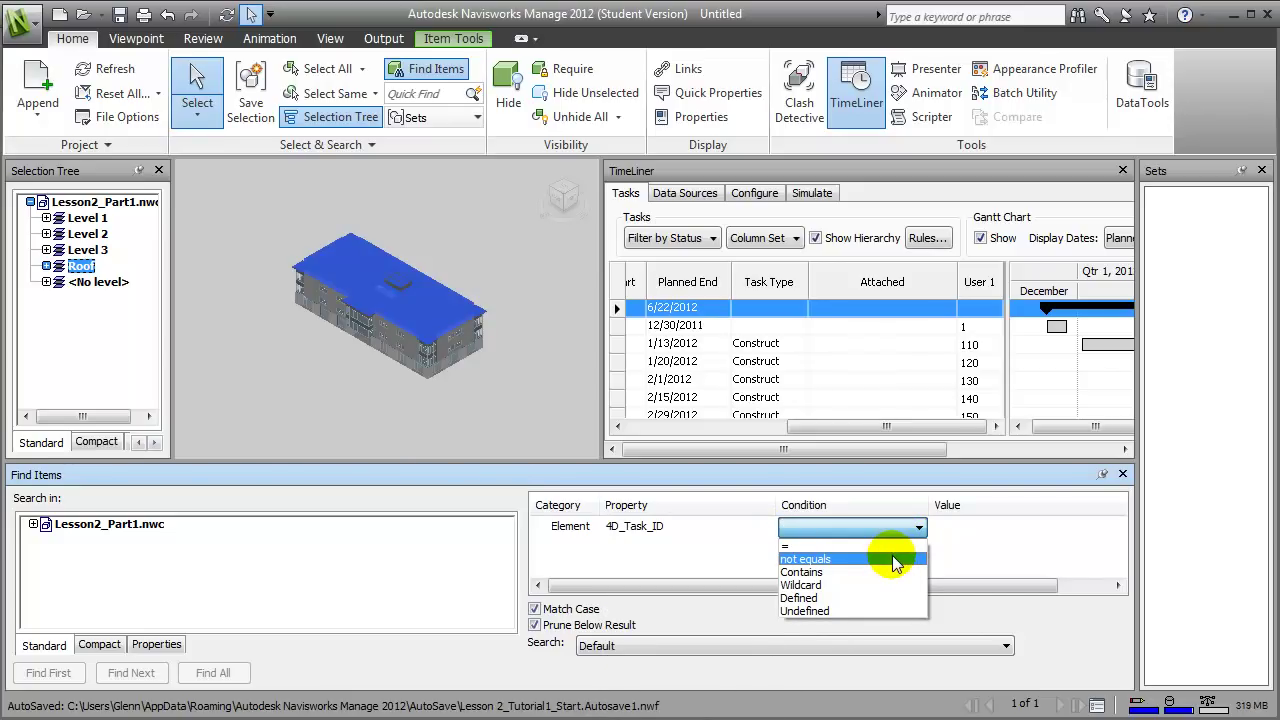
left_click(888, 547)
left_click(930, 530)
type("110")
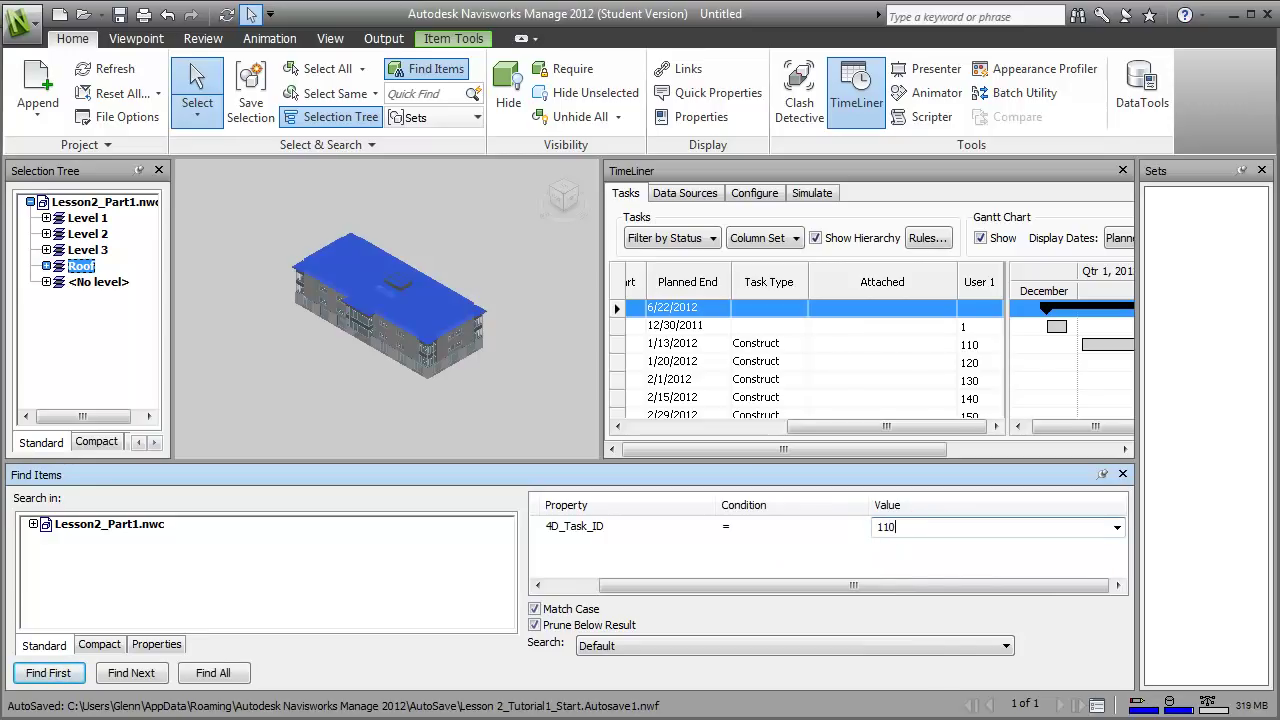
left_click(215, 673)
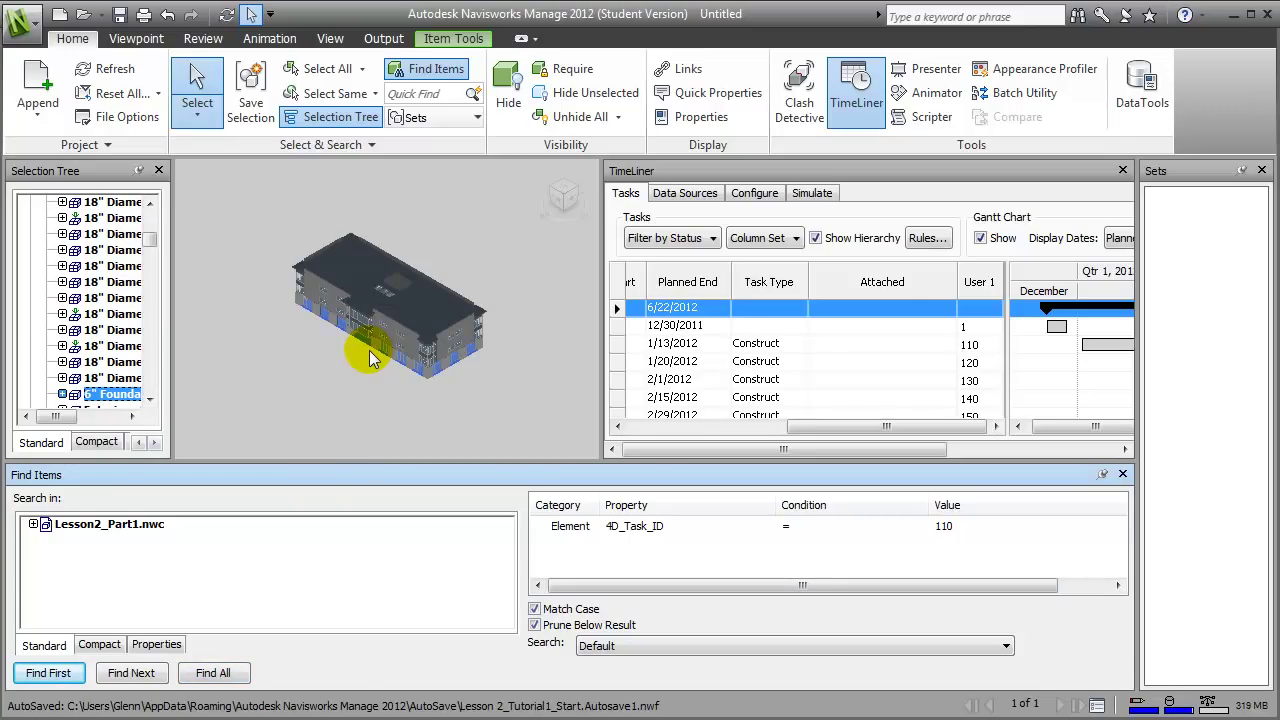
- Save the current search as a search set named 110
right_click(1176, 415)
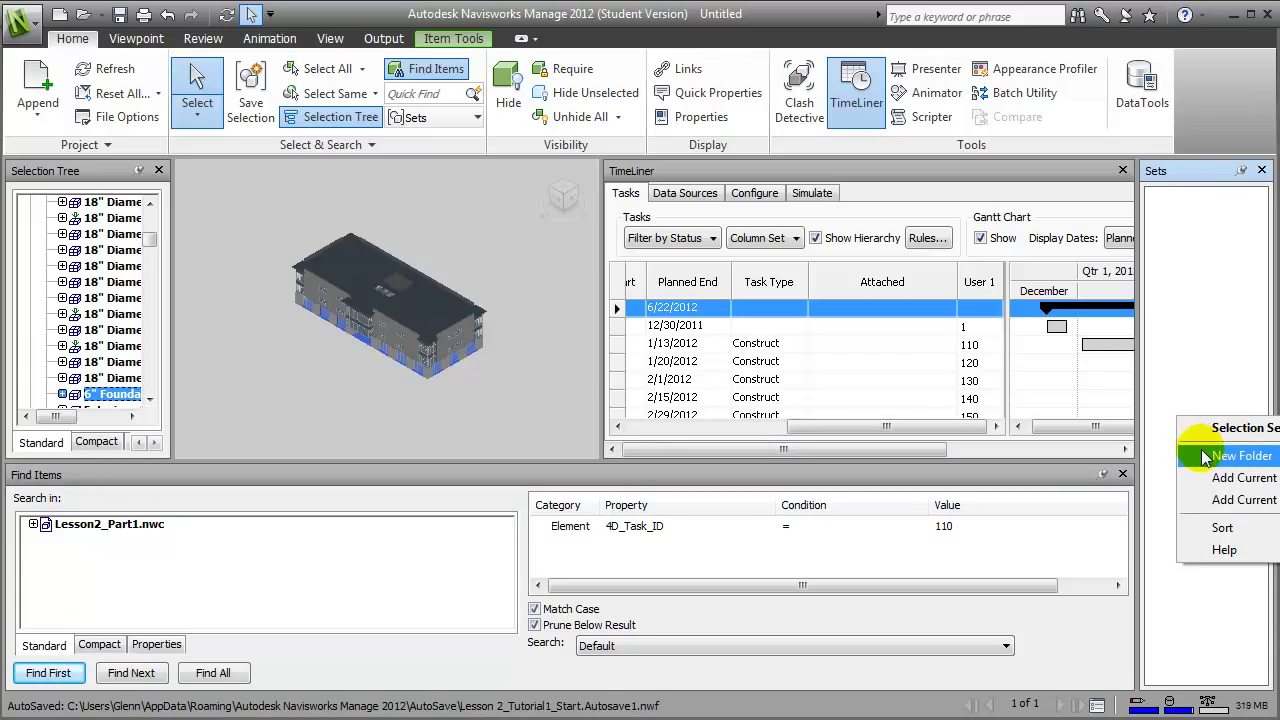
left_click(1222, 500)
type("110")
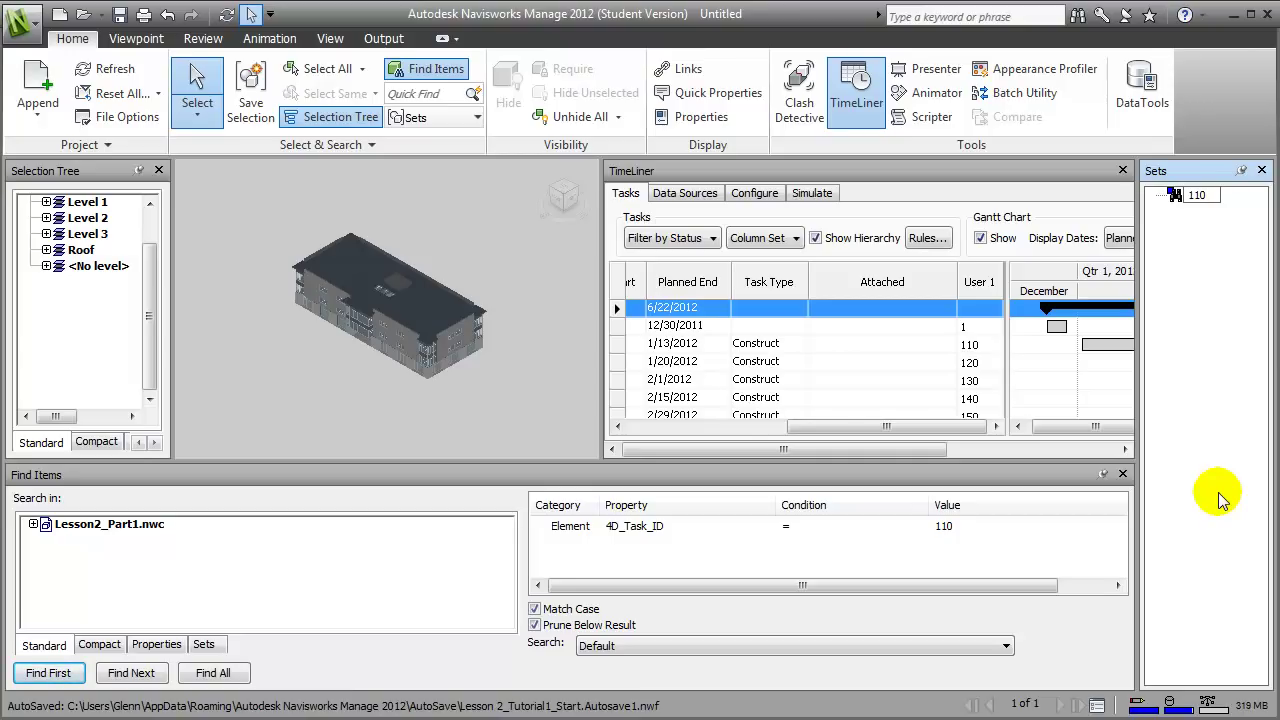
key("Return")
- Change the 4D_Task_ID search value to 120 and save the search as a search set named 120
left_click(955, 527)
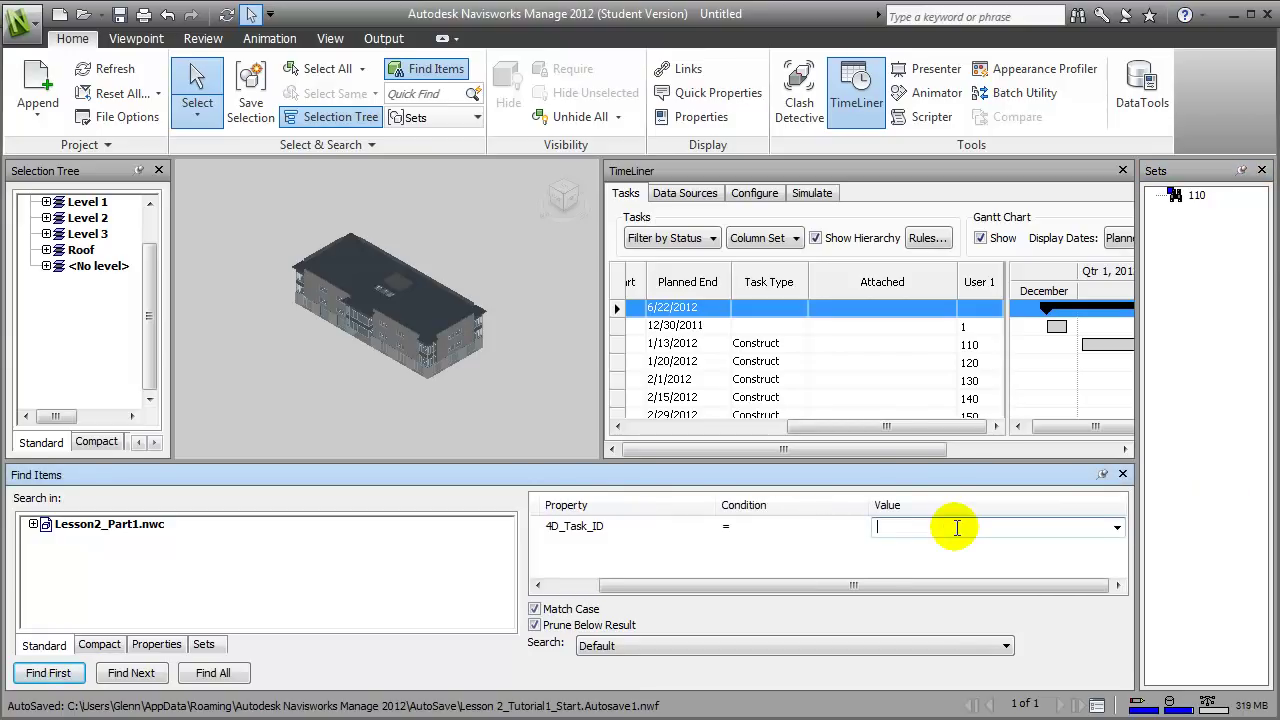
type("120")
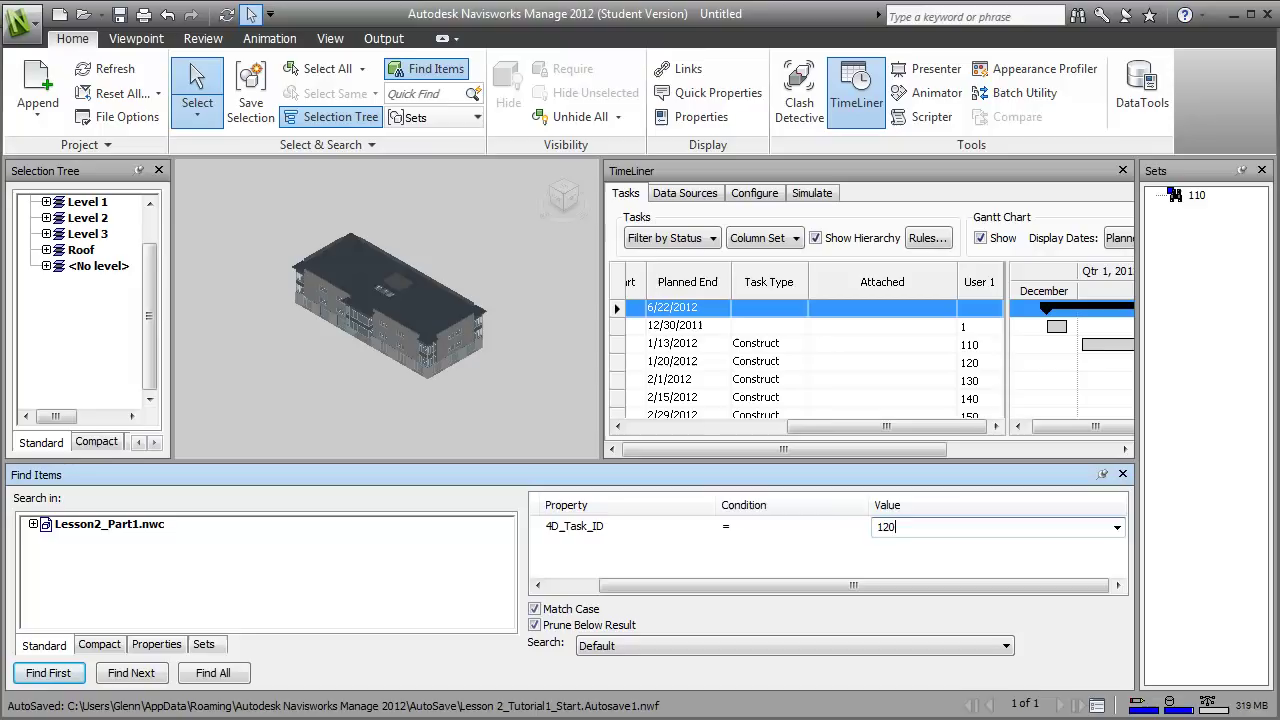
key("Return")
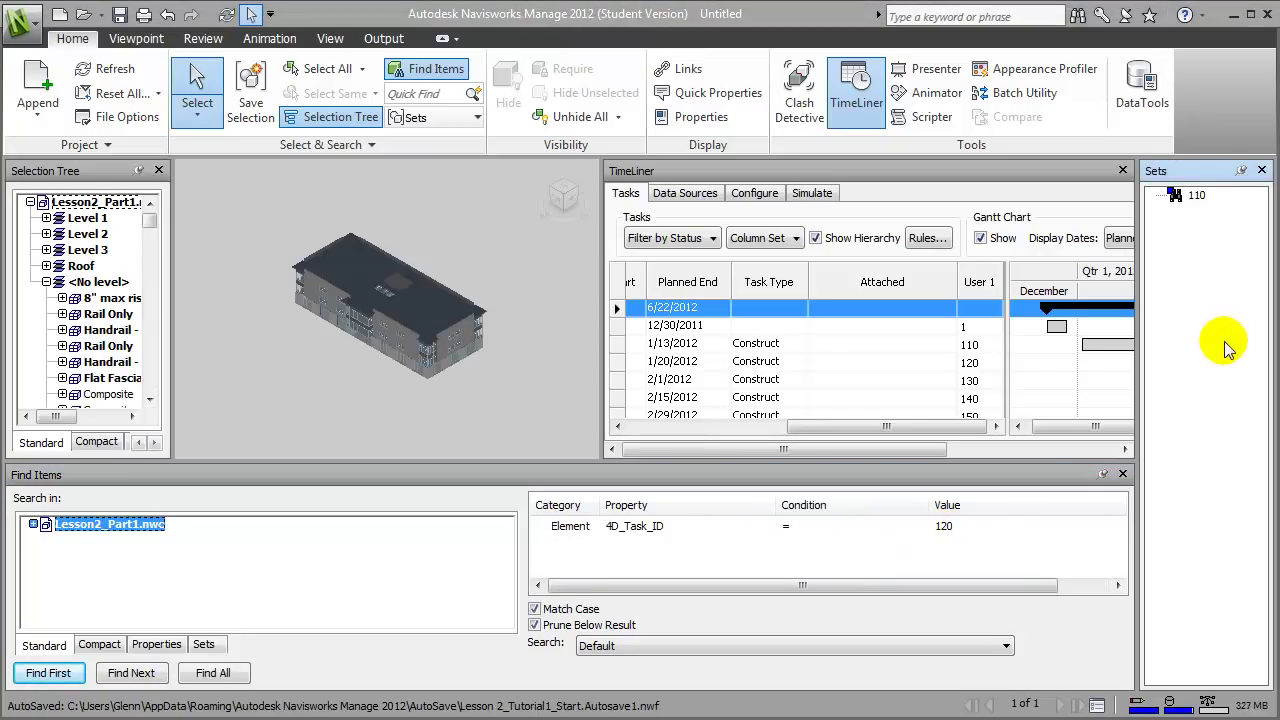
right_click(1236, 350)
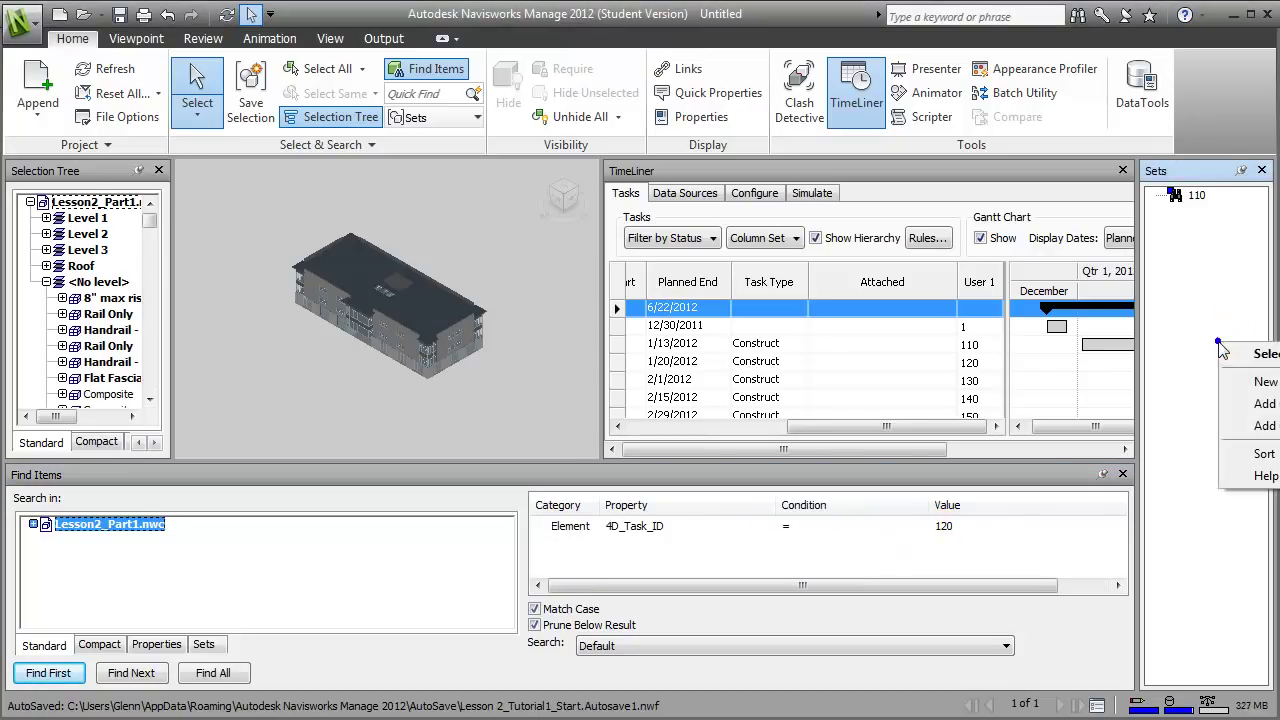
left_click(1262, 426)
type("120")
key("Return")
- Search for items with 4D_Task_ID equal to 130 and save the search as a search set named 130
left_click(970, 528)
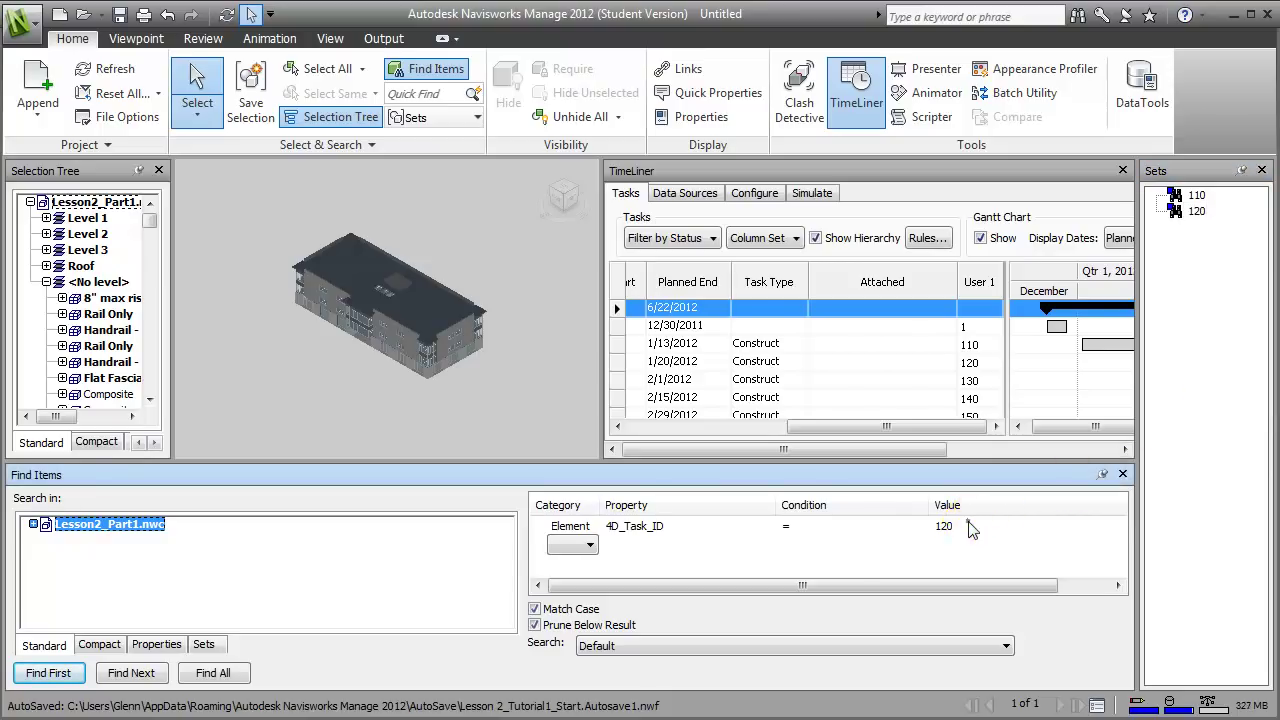
left_click(970, 528)
type("130")
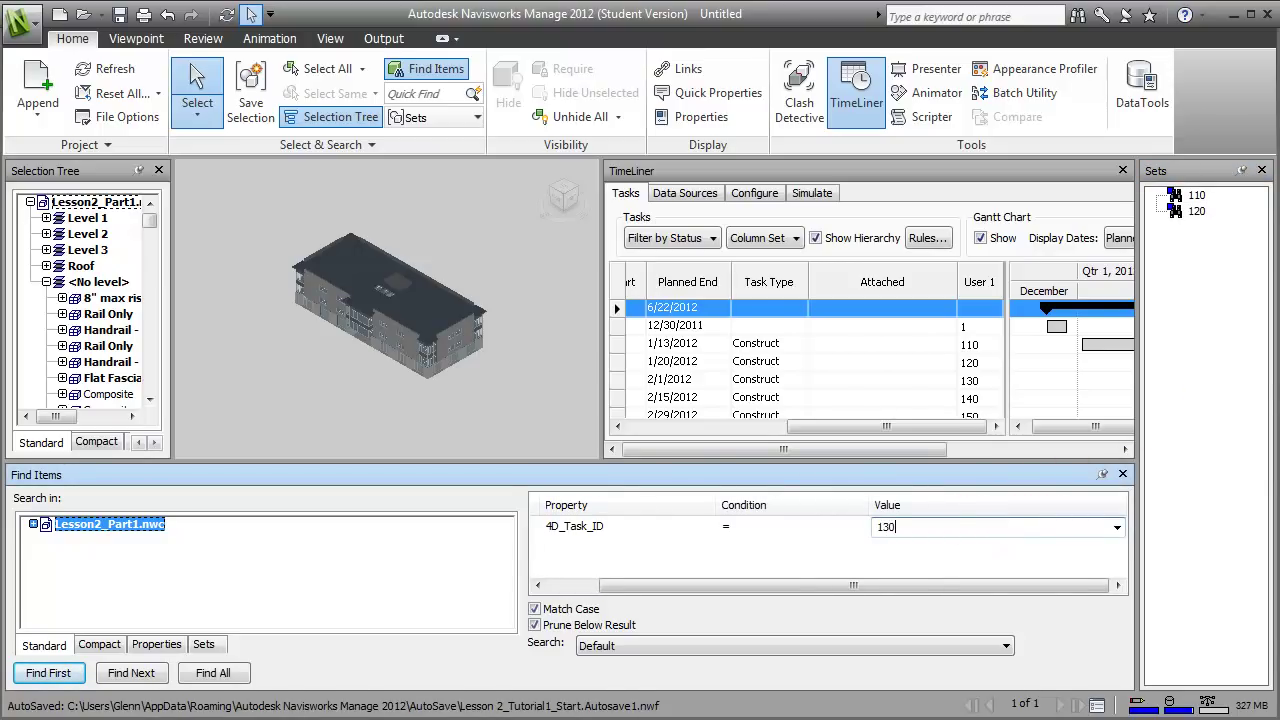
key("Return")
right_click(1174, 320)
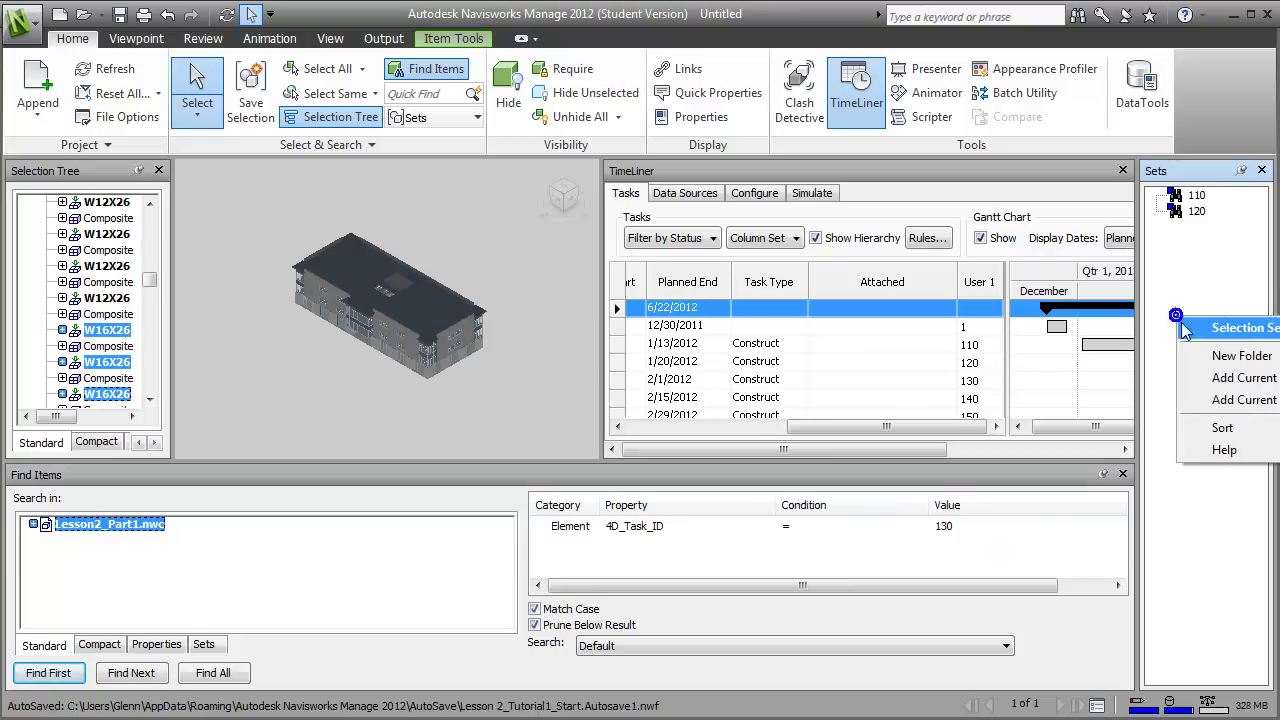
left_click(1232, 399)
type("130")
key("Return")
- Set the 4D_Task_ID search value to 140, run the search and store it as a search set named 140
left_click(944, 525)
double_click(944, 525)
type("140")
key("Return")
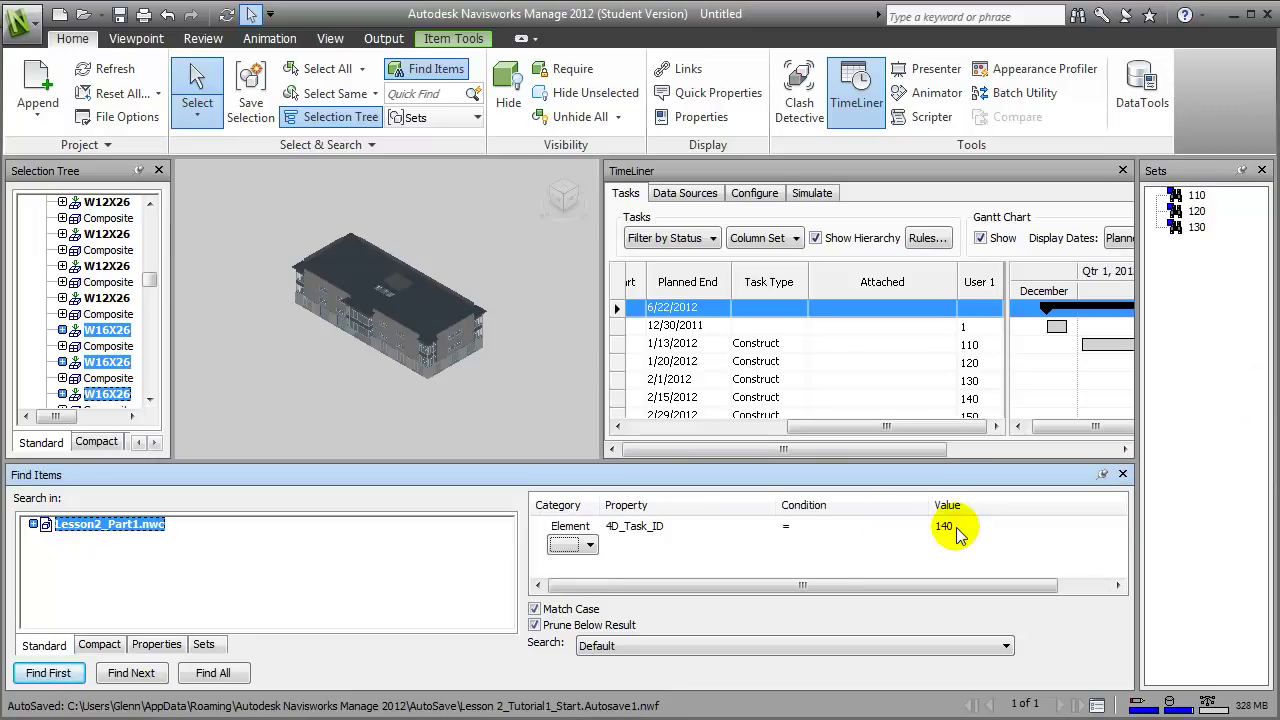
right_click(1172, 340)
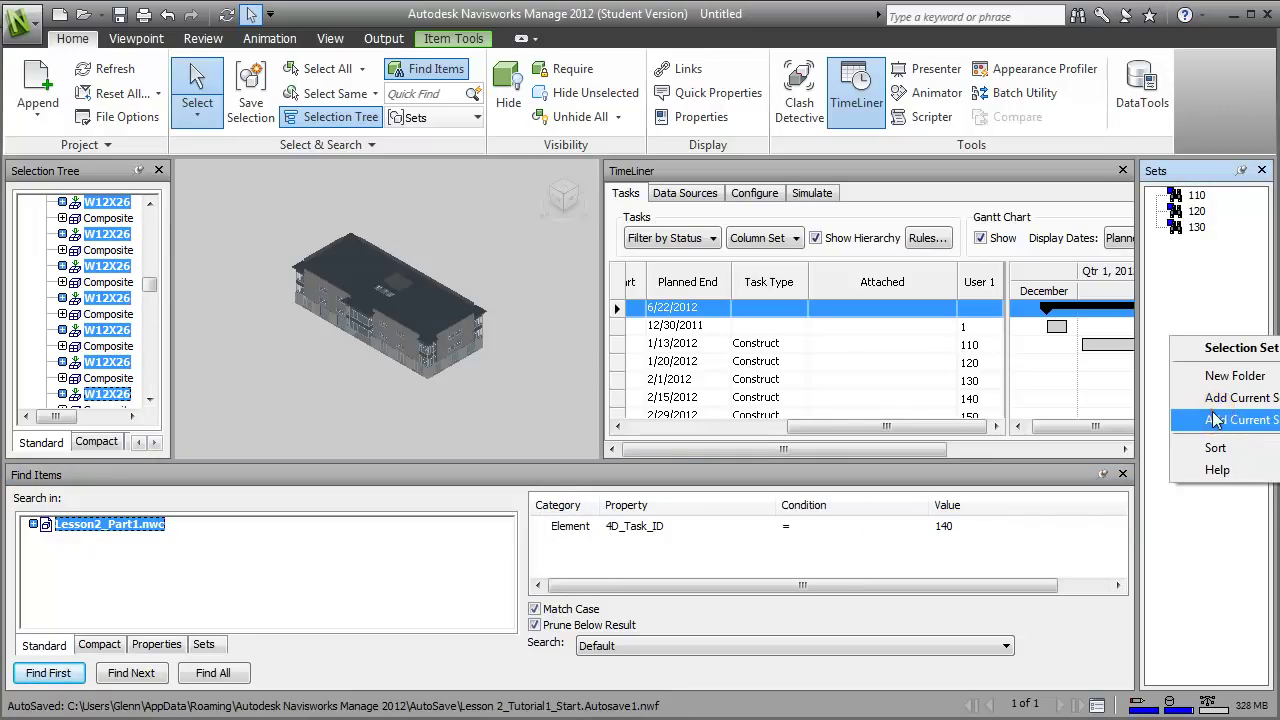
left_click(1215, 420)
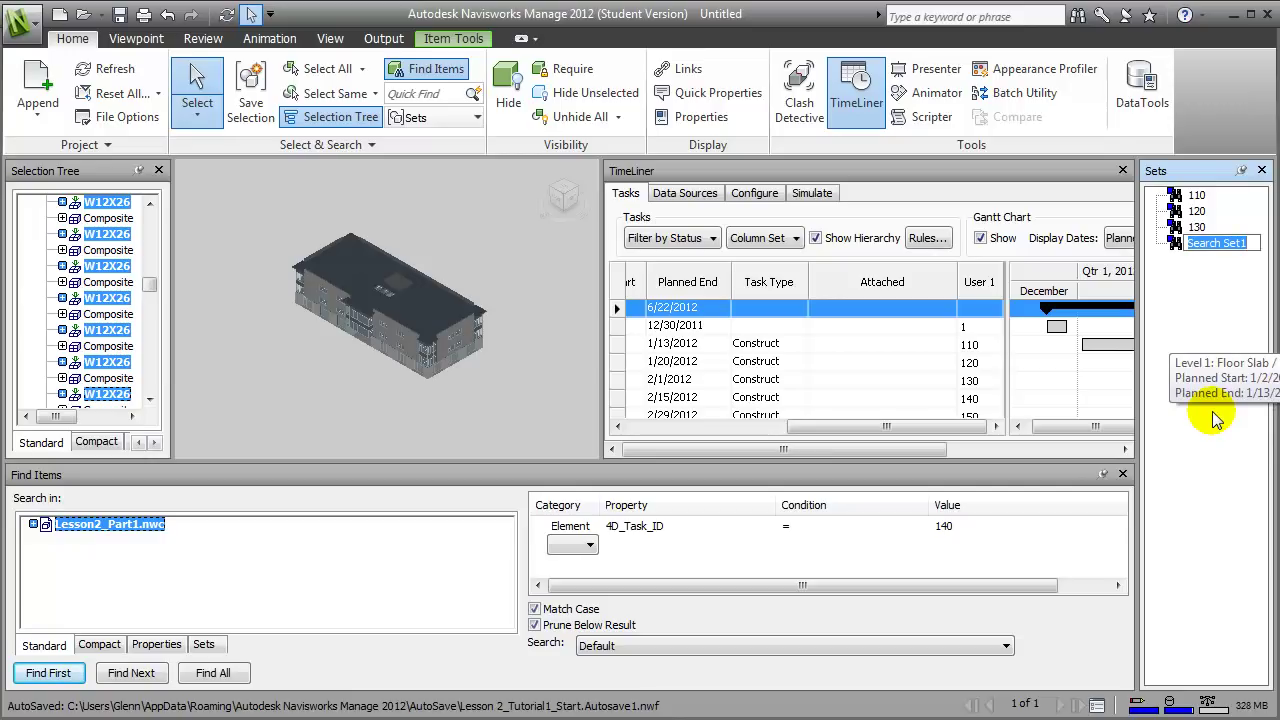
type("140")
key("Return")
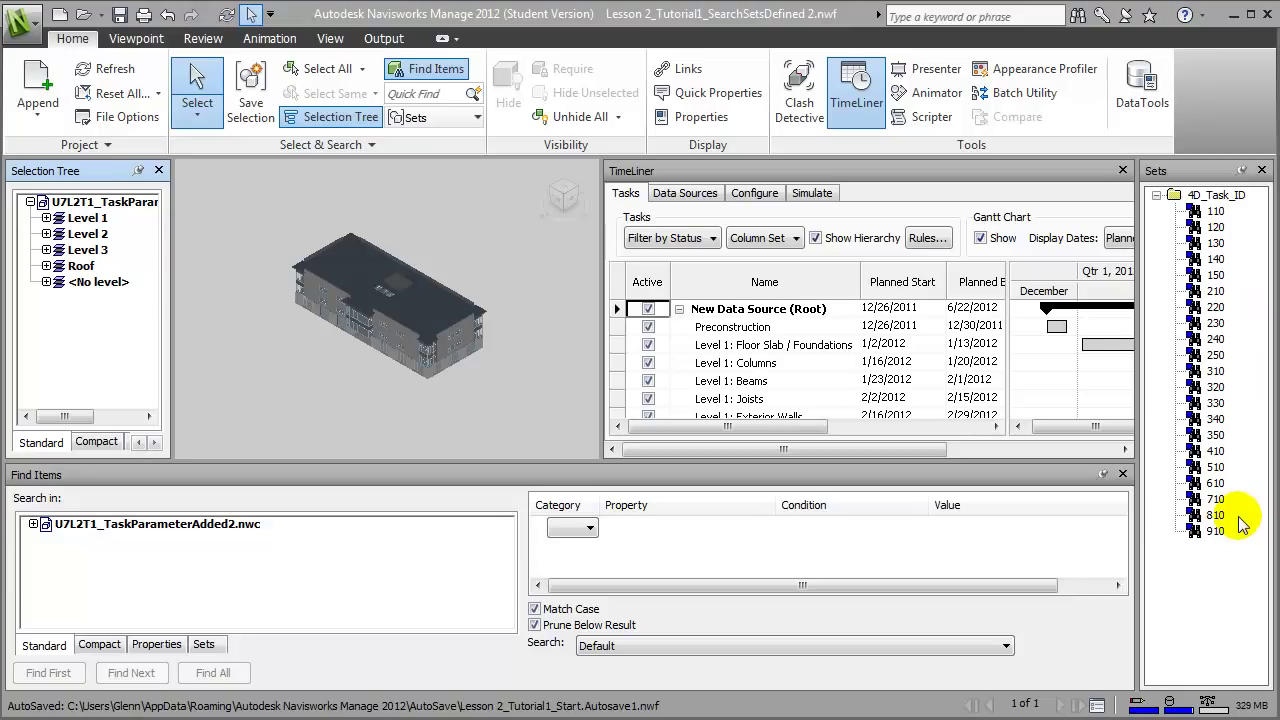
- Enable the TimeLiner rule that maps tasks from column User 1 to Selection Sets with the same name, ignoring case
left_click(1122, 474)
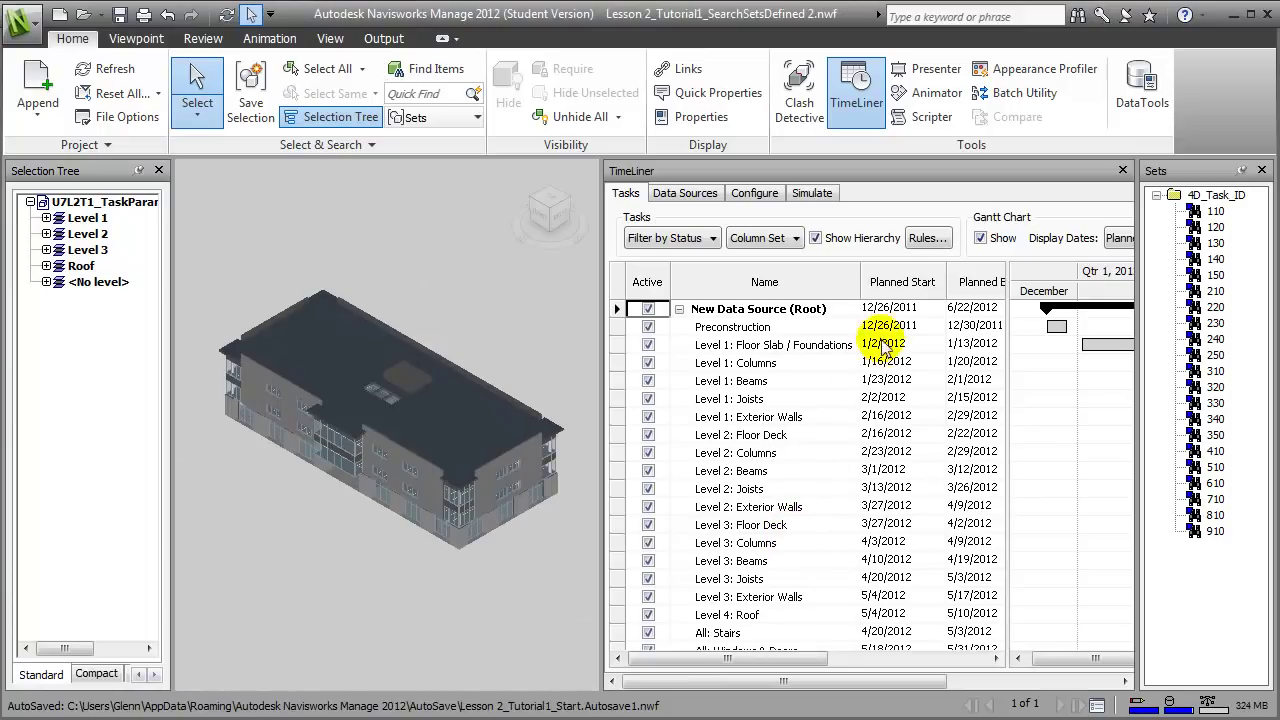
left_click(943, 242)
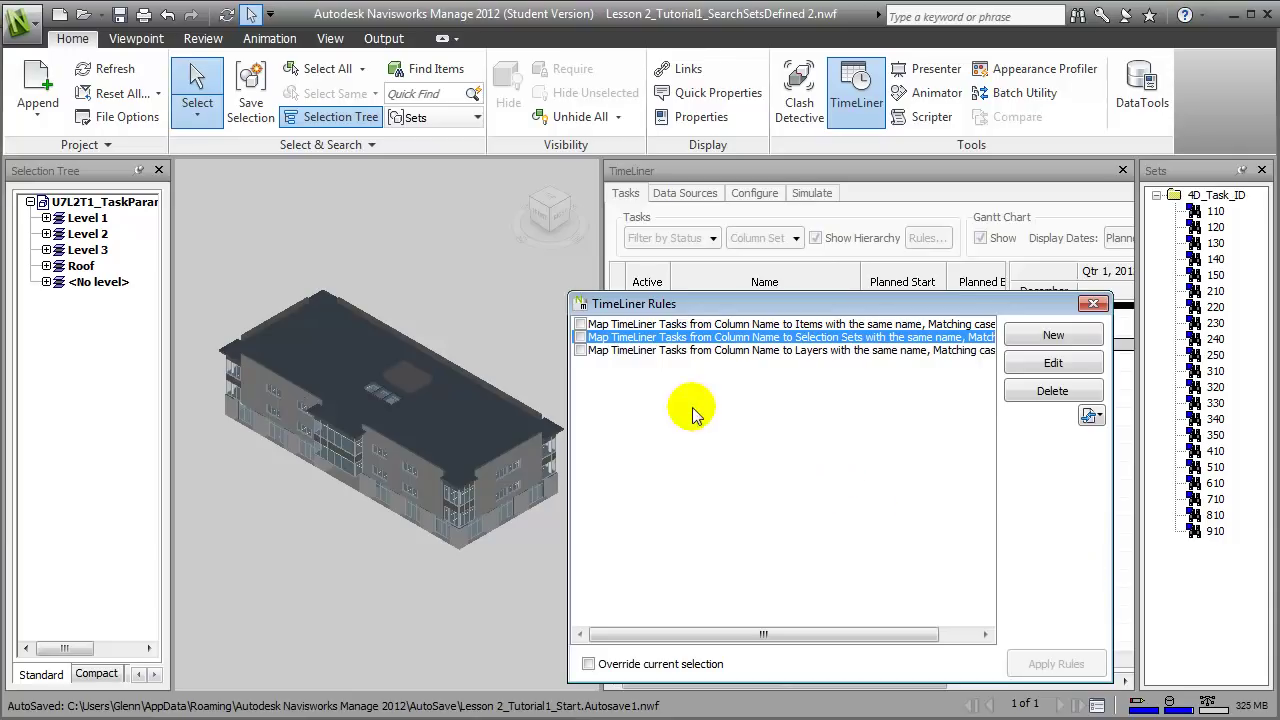
left_click(581, 338)
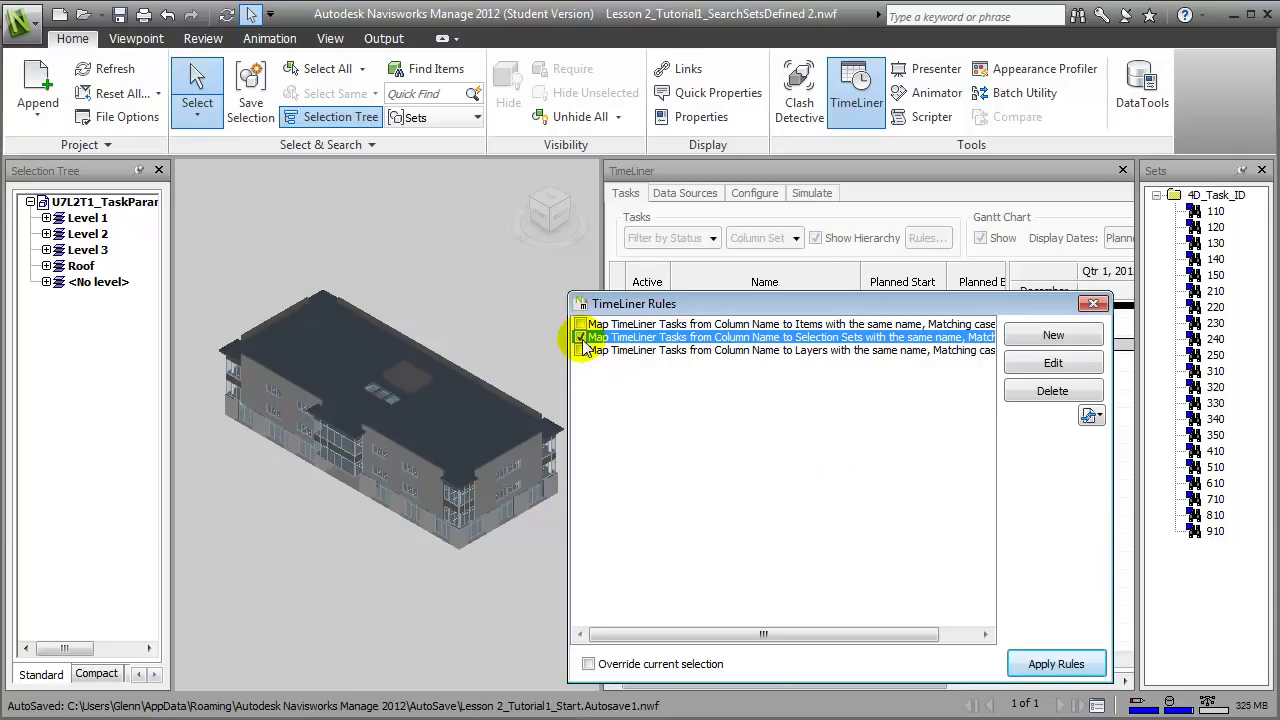
left_click(1045, 365)
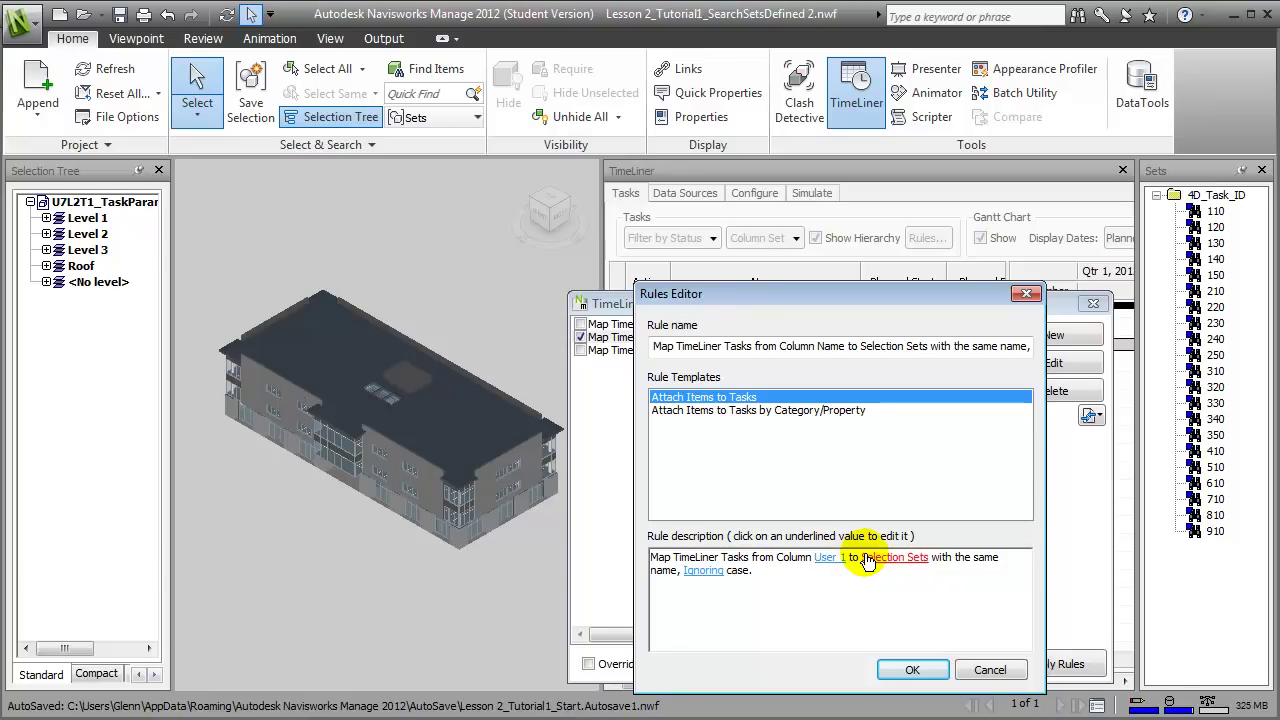
left_click(913, 670)
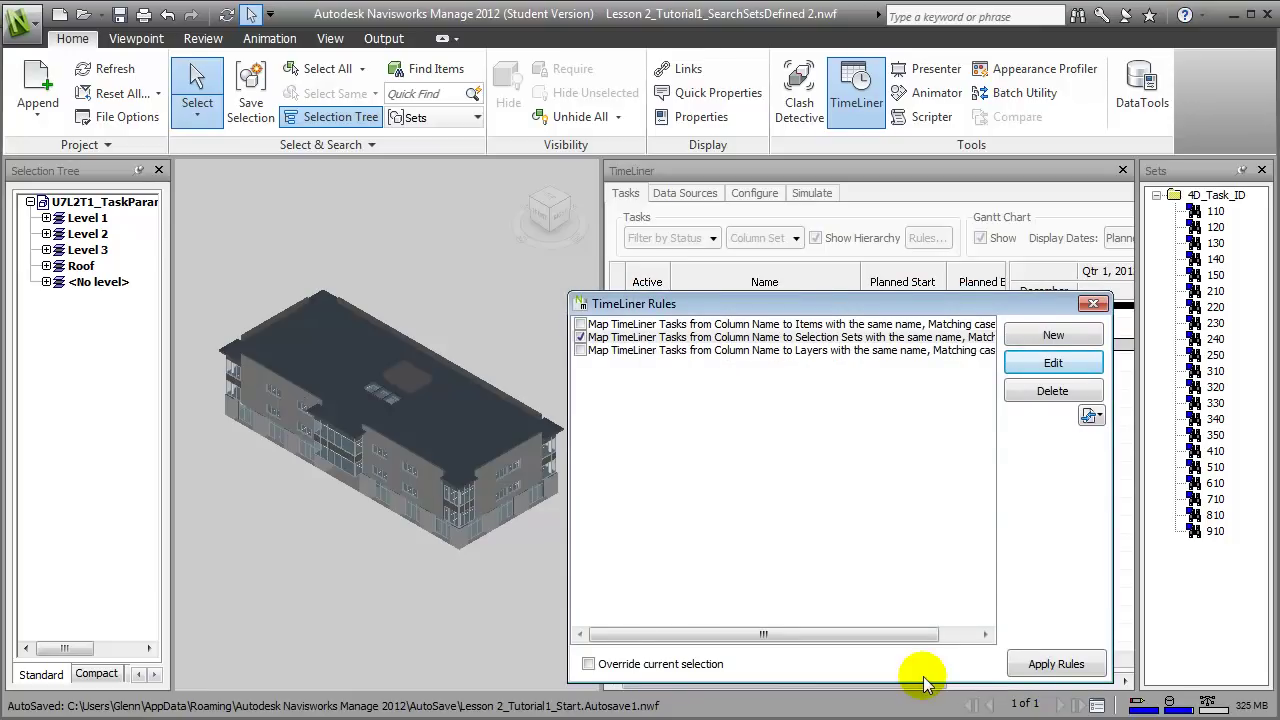
- Apply the enabled mapping rule to the schedule tasks and show the task table's Attached column
left_click(1033, 668)
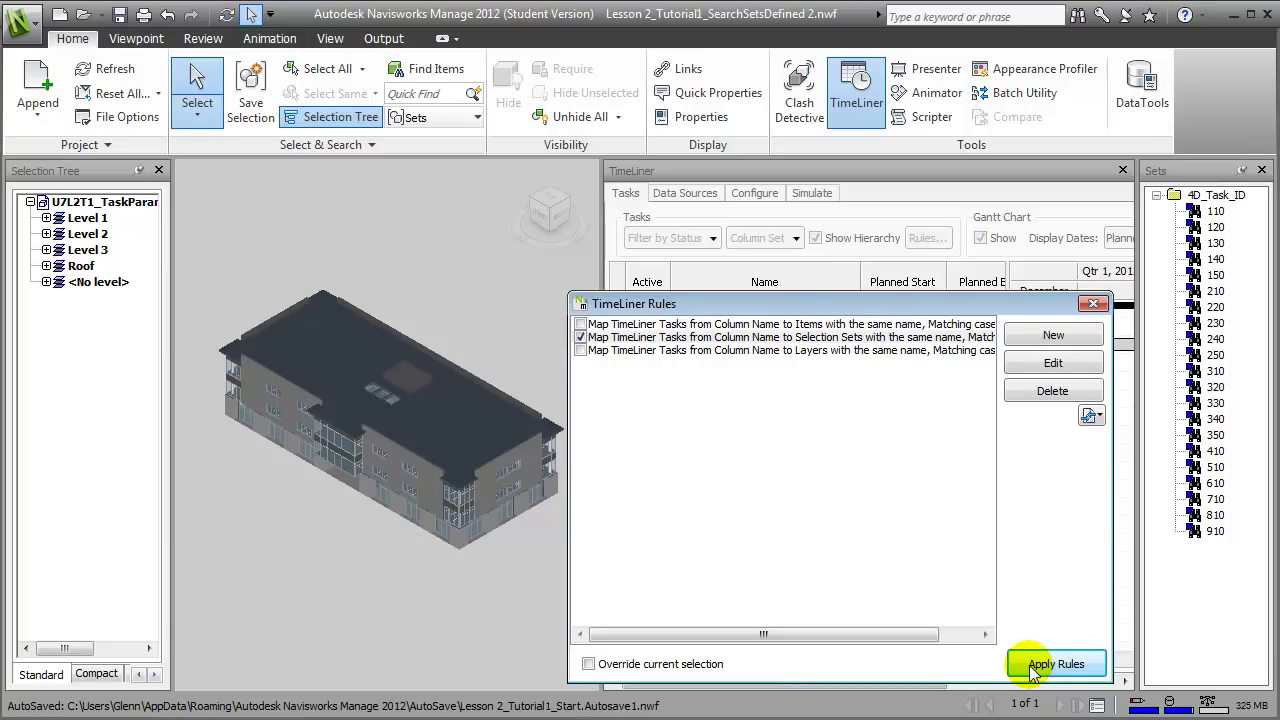
left_click(1036, 674)
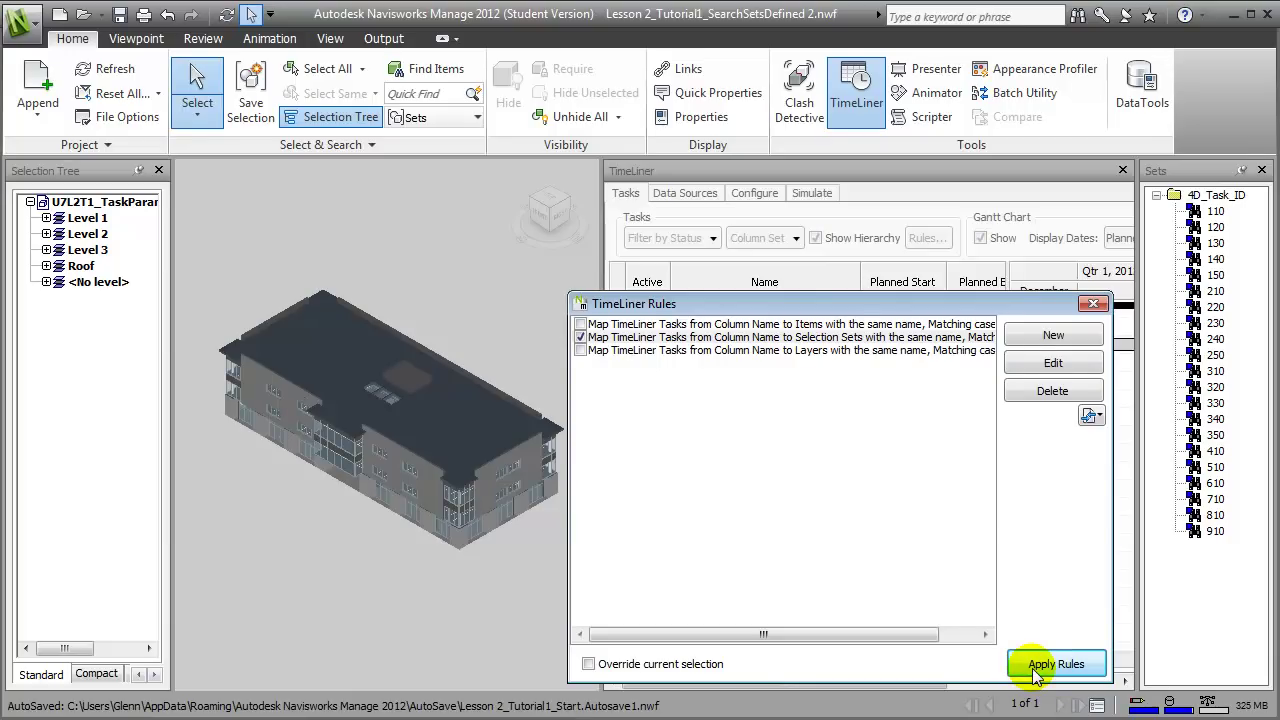
left_click(1093, 303)
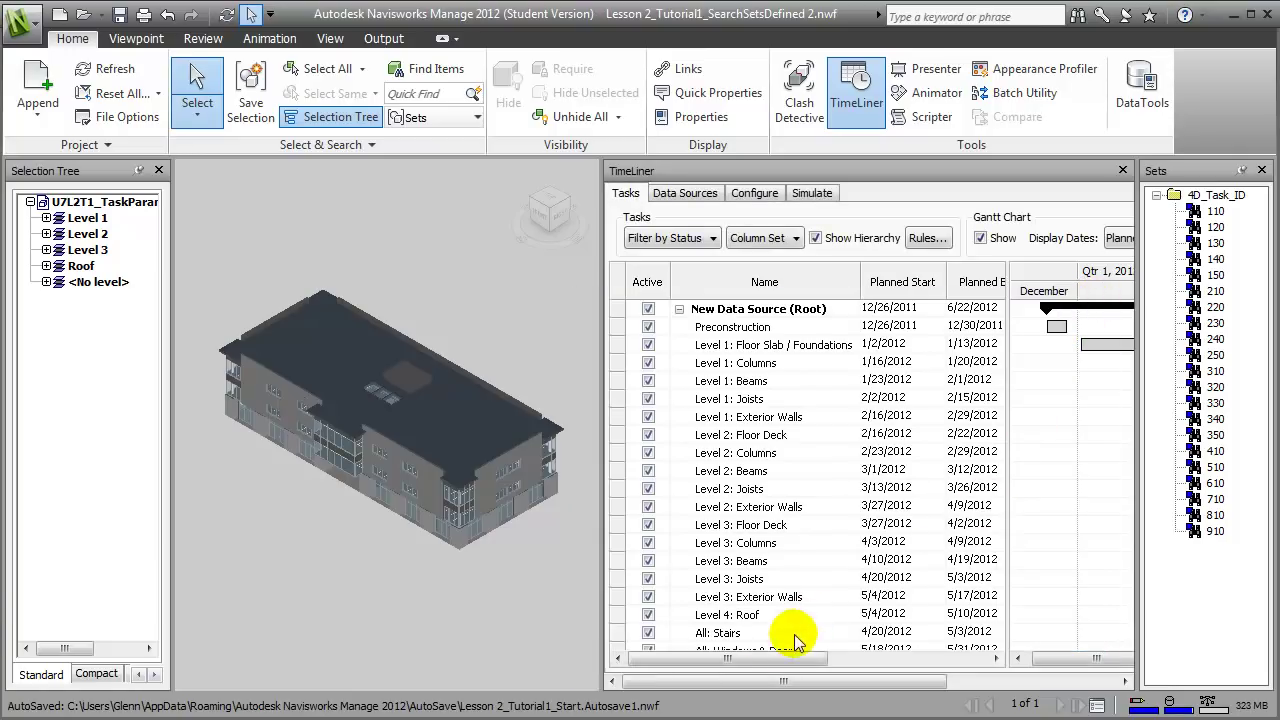
left_click(760, 662)
left_click_drag(760, 662, 848, 667)
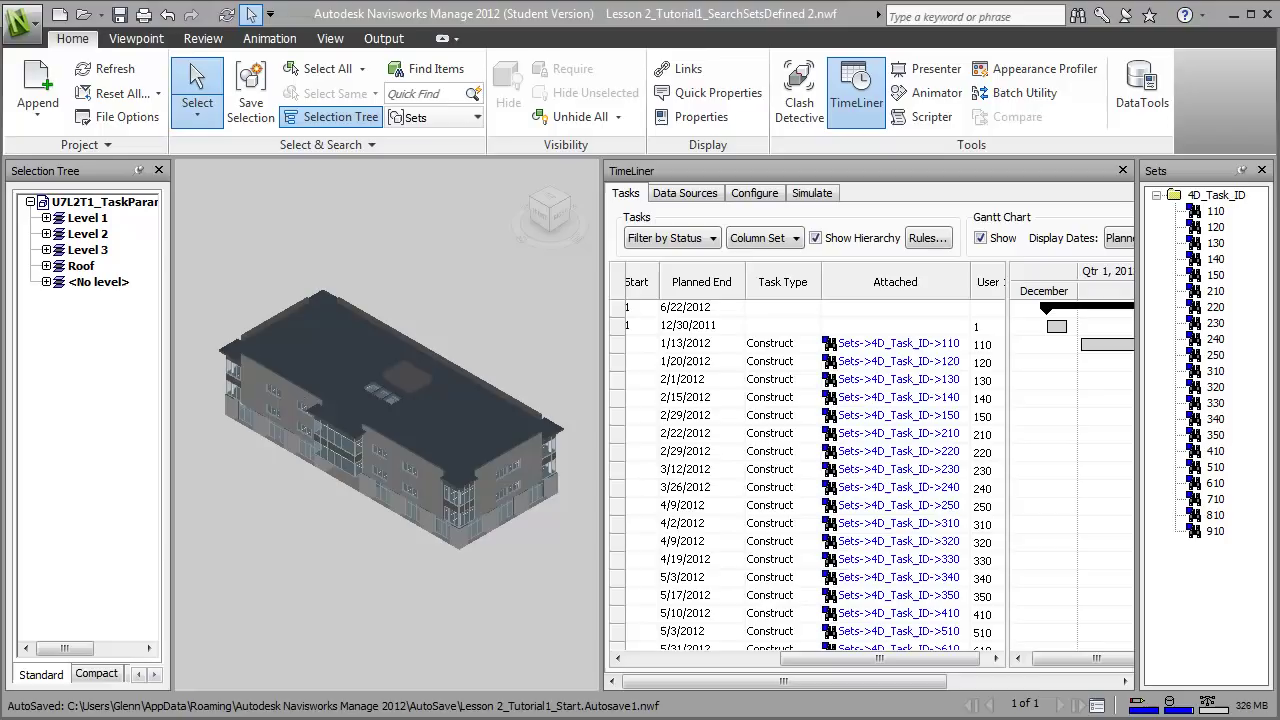
- Enlarge the model view by closing the Sets window, hiding the Gantt chart and narrowing the TimeLiner window
left_click(1262, 172)
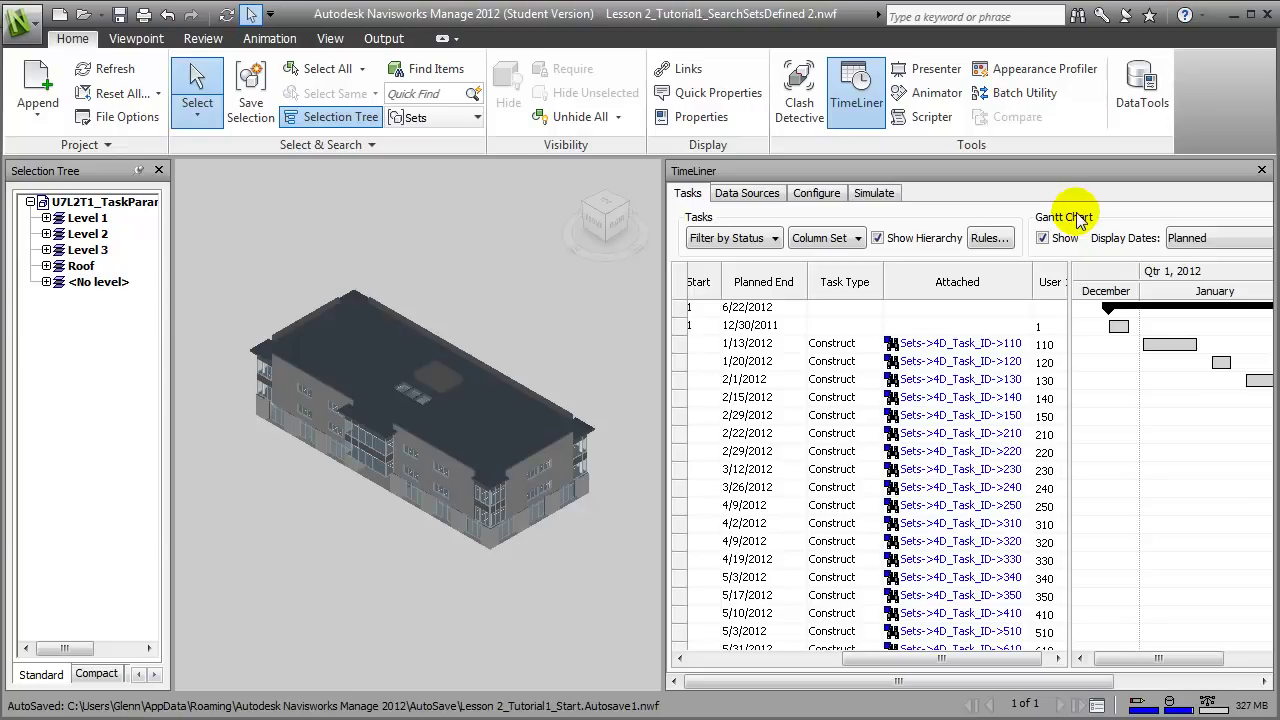
left_click(1042, 238)
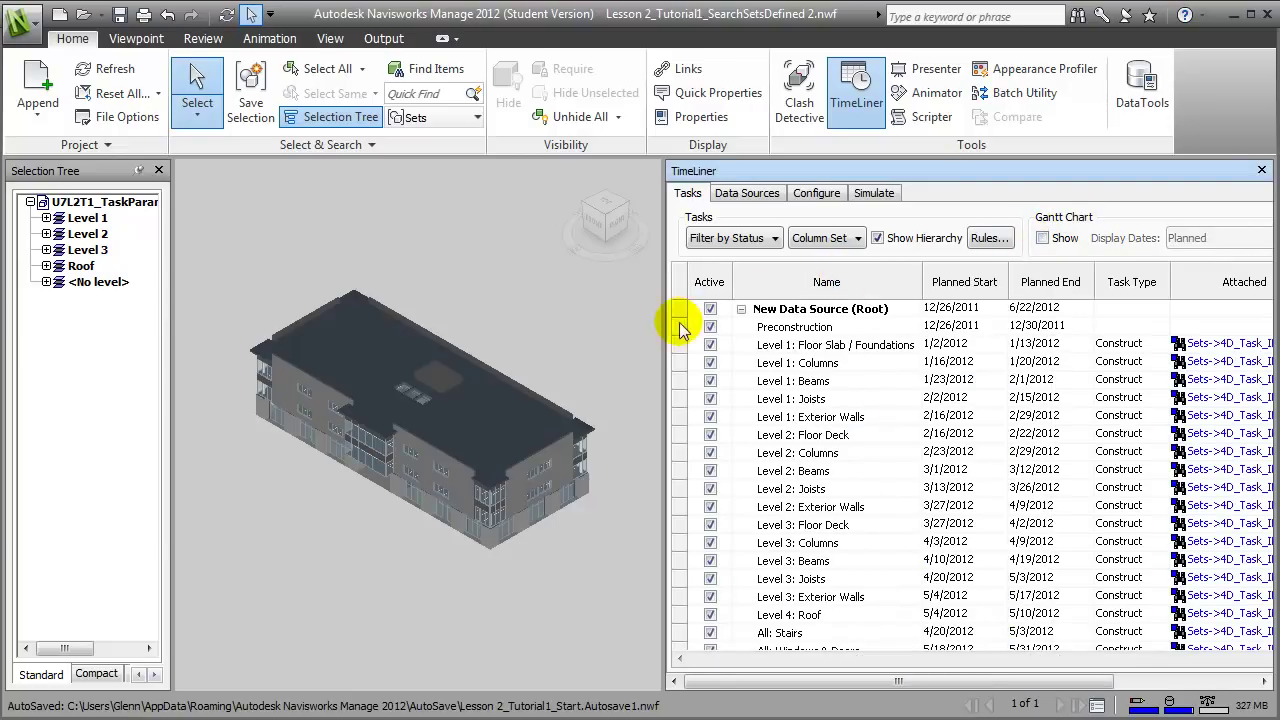
left_click_drag(662, 334, 783, 337)
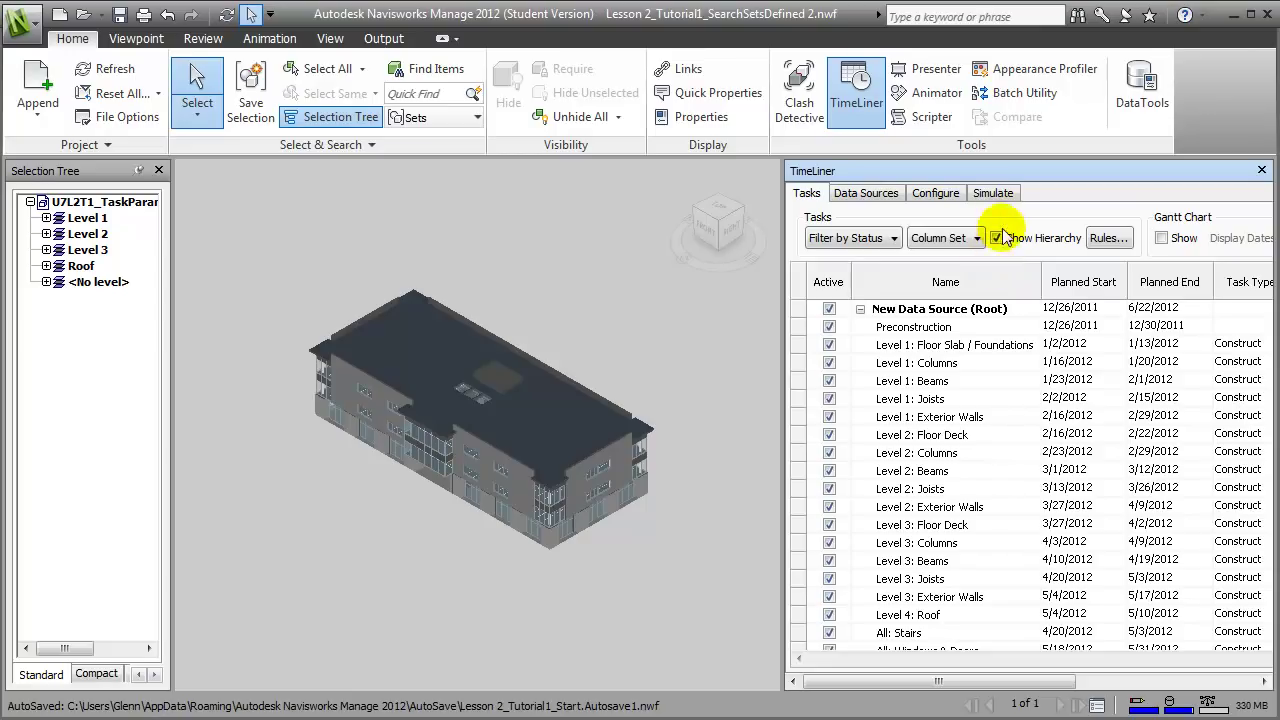
- Open the TimeLiner simulation settings and set the interval size to 1 day
left_click(1000, 193)
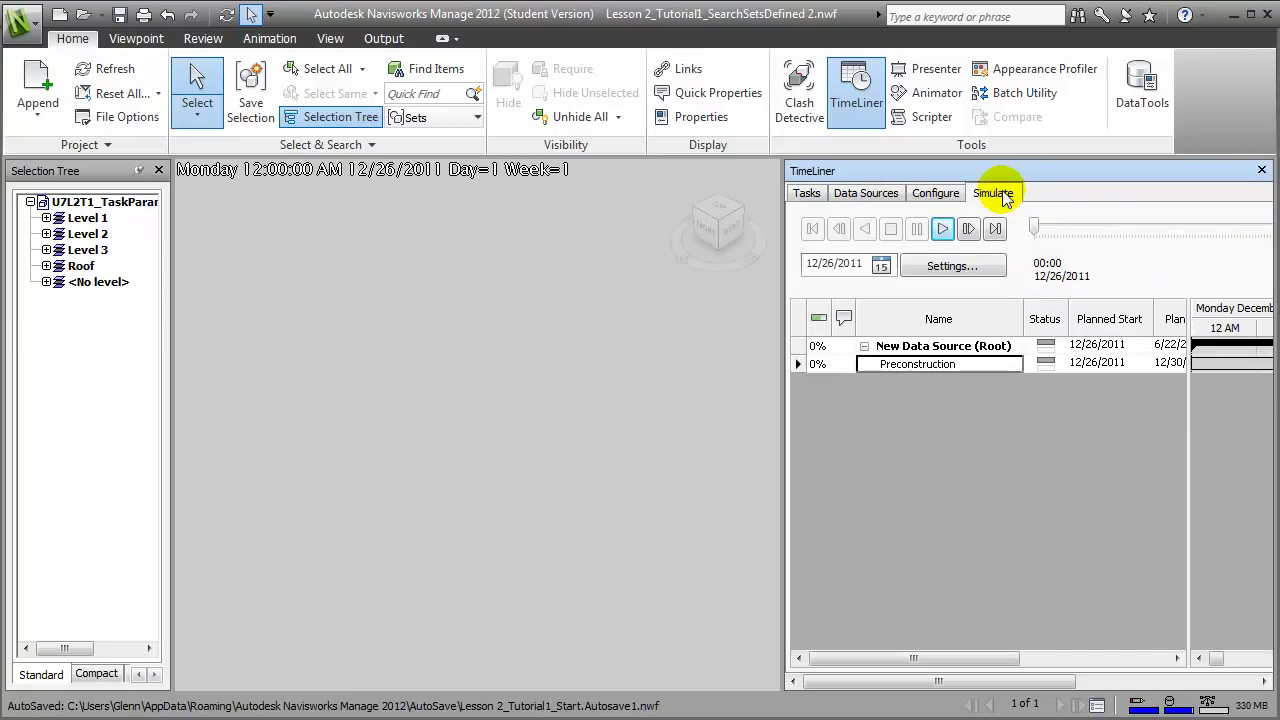
left_click(948, 268)
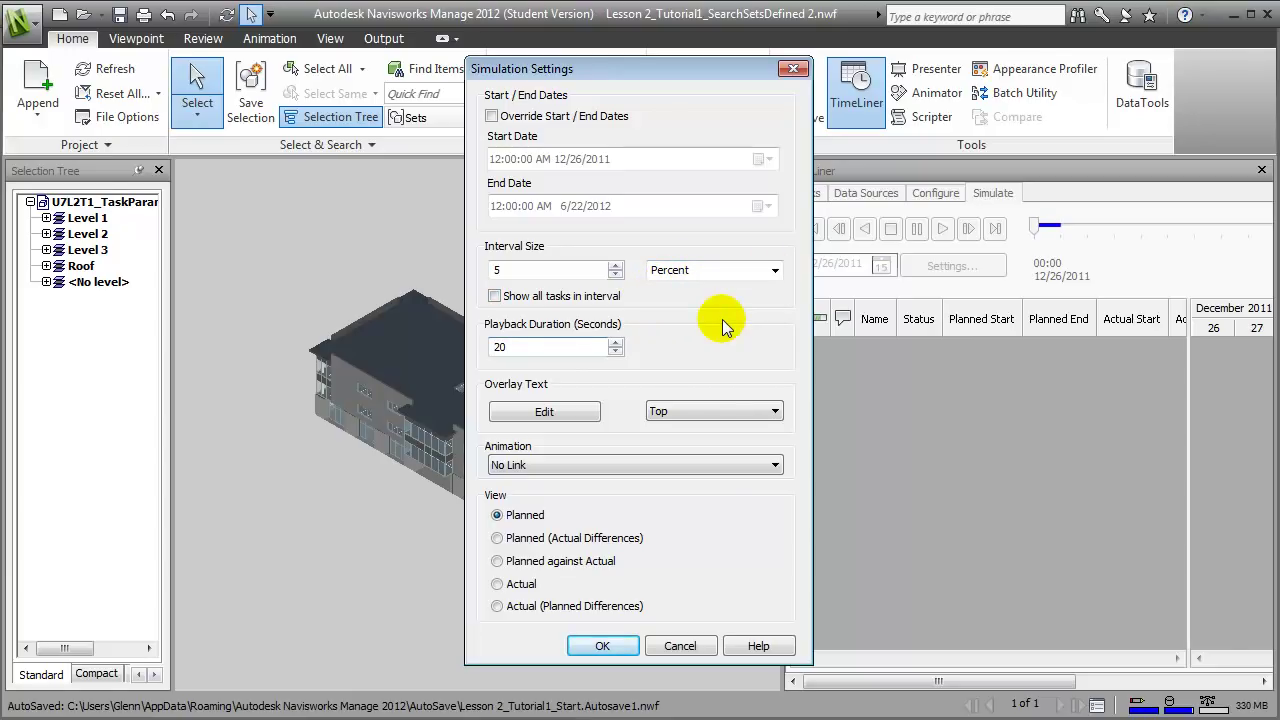
left_click(773, 270)
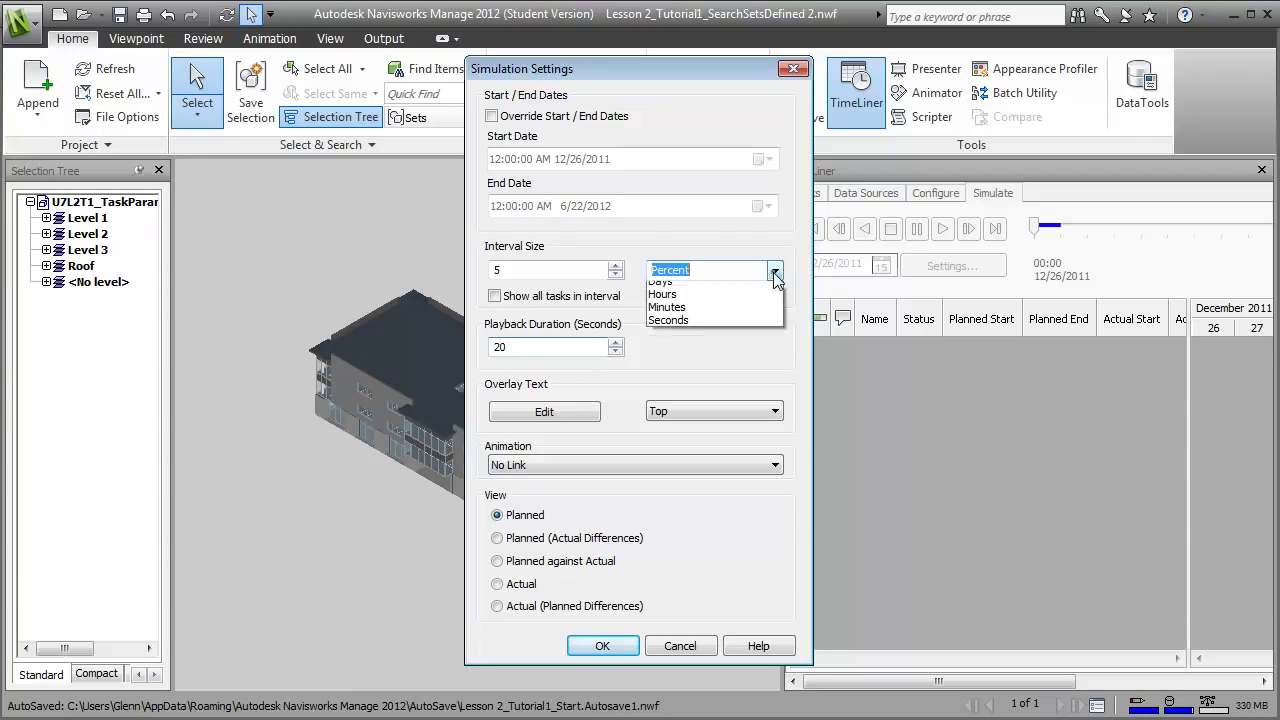
left_click(734, 316)
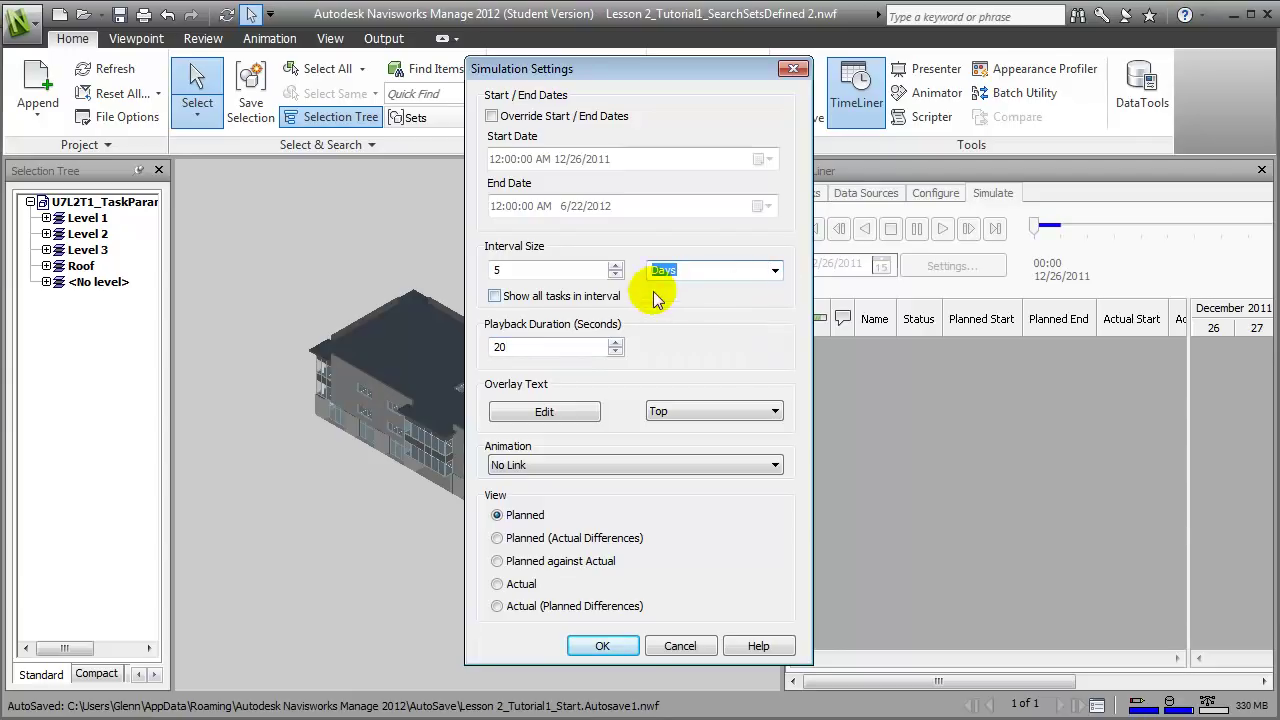
left_click(616, 276)
left_click(616, 276)
left_click(616, 276)
left_click(616, 276)
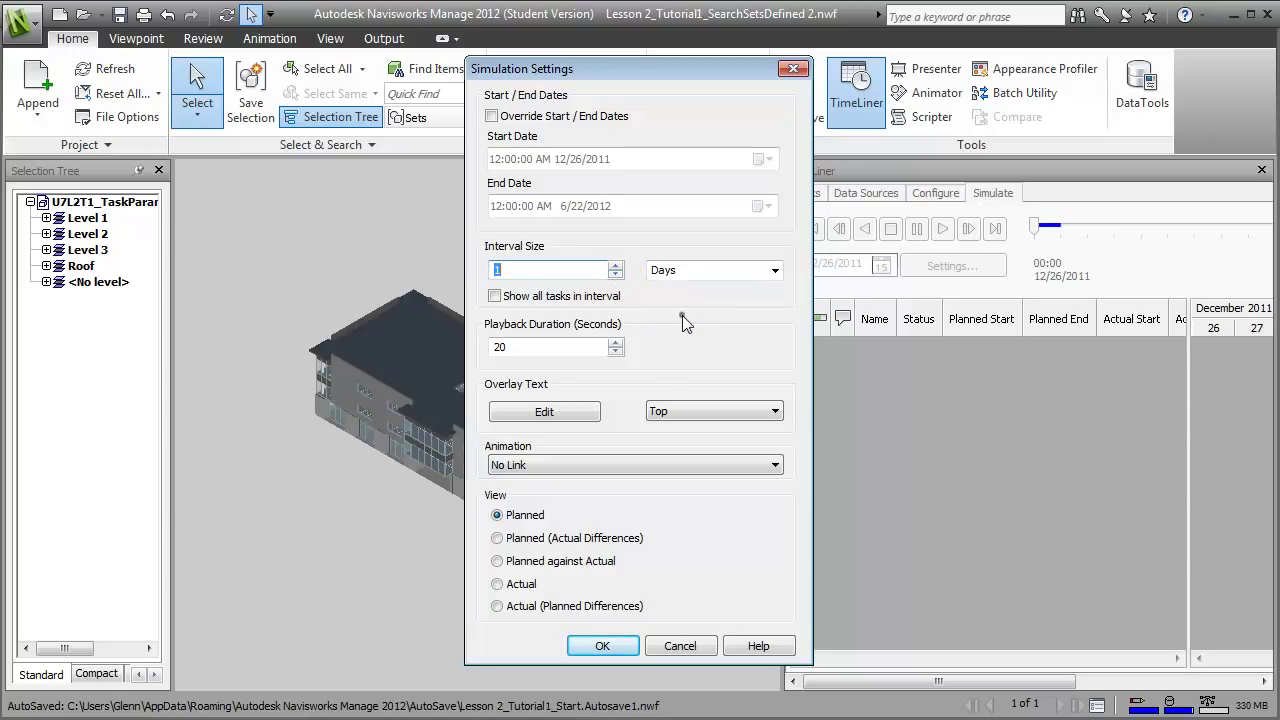
- Set the simulation's playback duration to 60 seconds and accept the settings
left_click(561, 347)
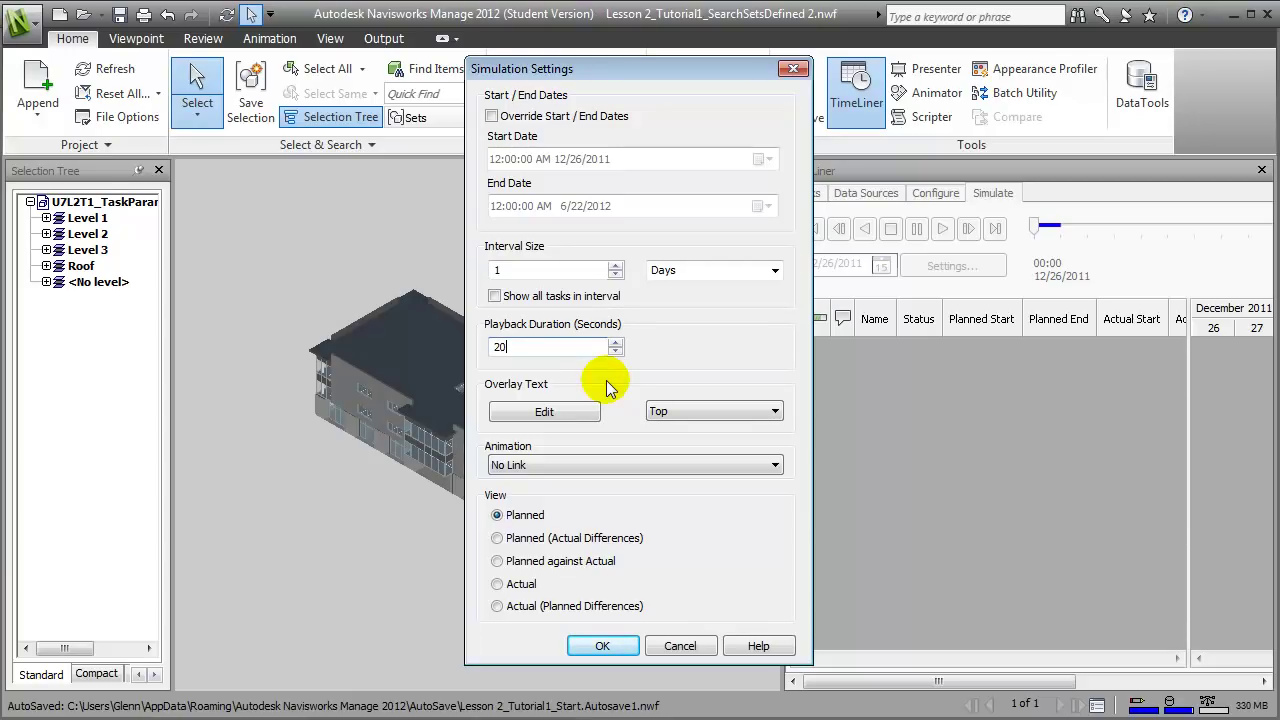
left_click_drag(537, 347, 475, 347)
type("60")
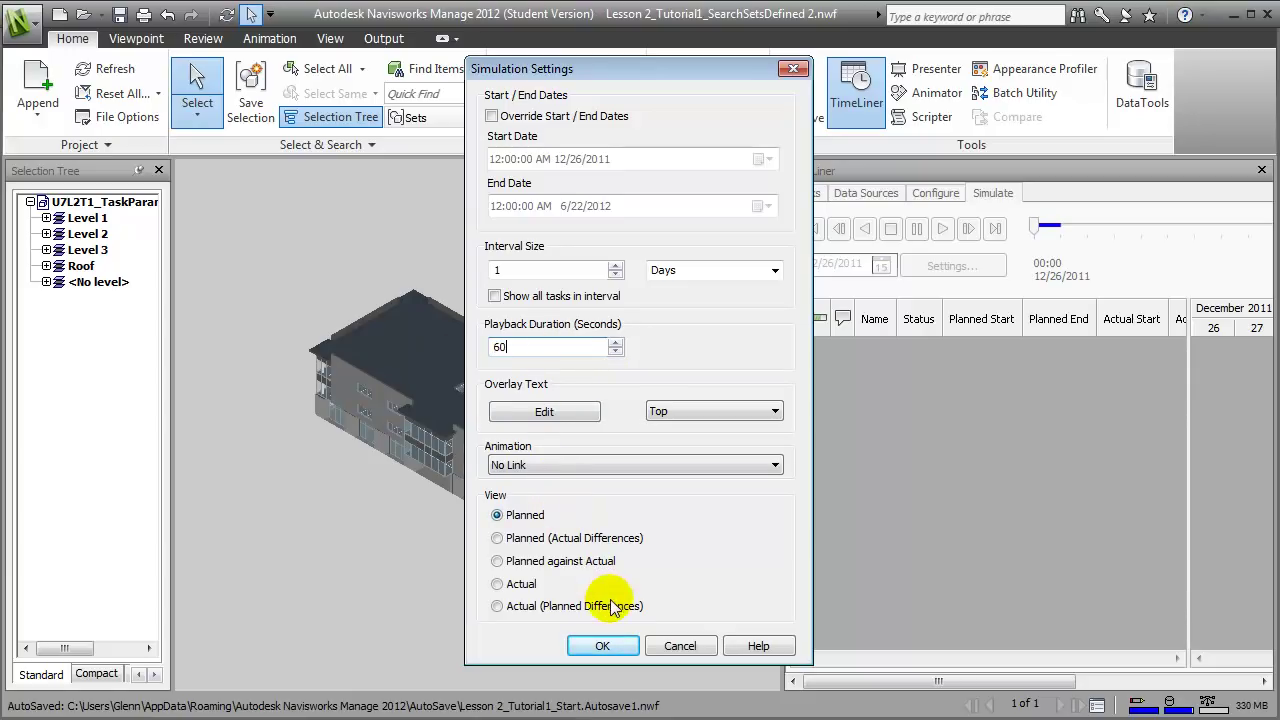
left_click(603, 646)
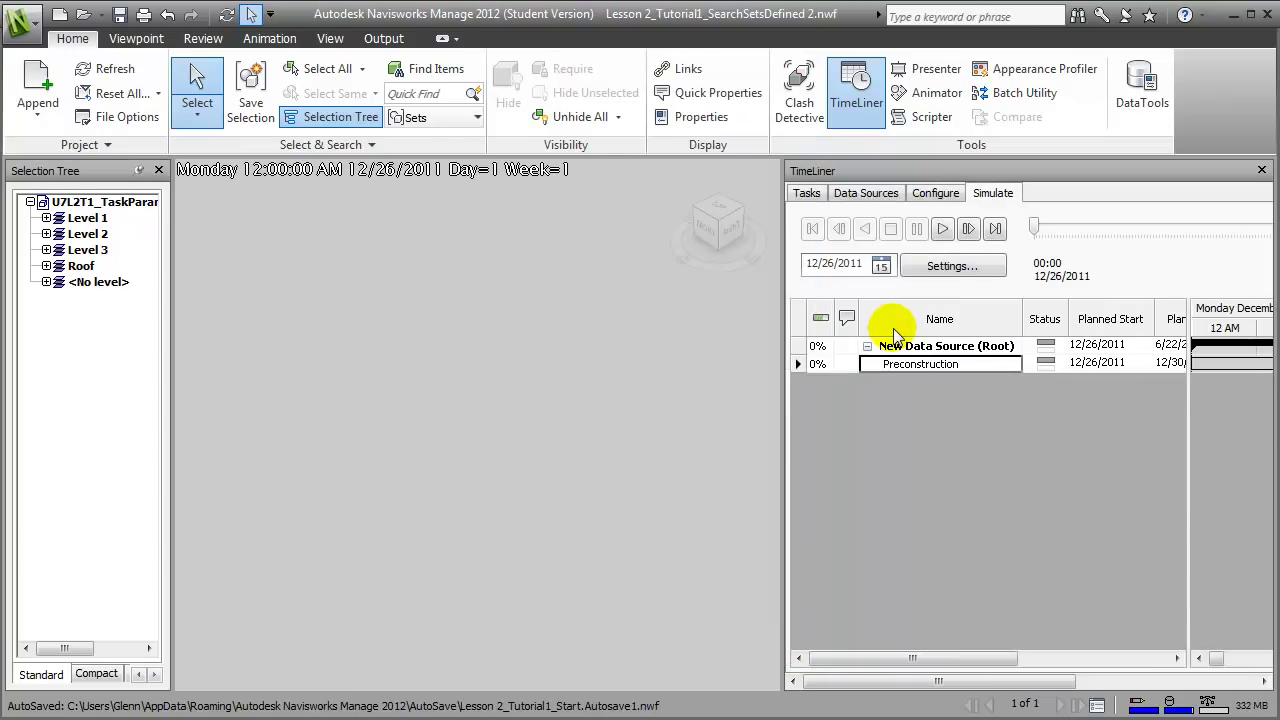
- Play the construction simulation from 12/26/2011 and stop it at 3/6/2012
left_click(893, 345)
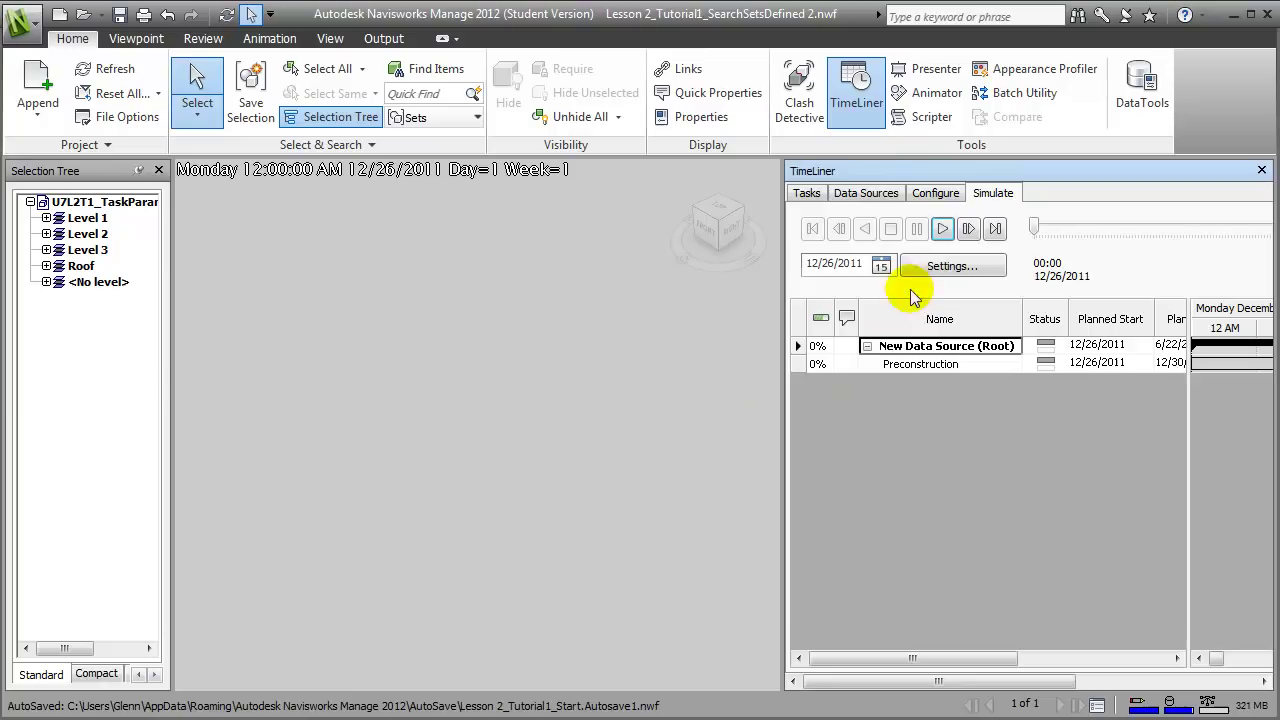
left_click(942, 231)
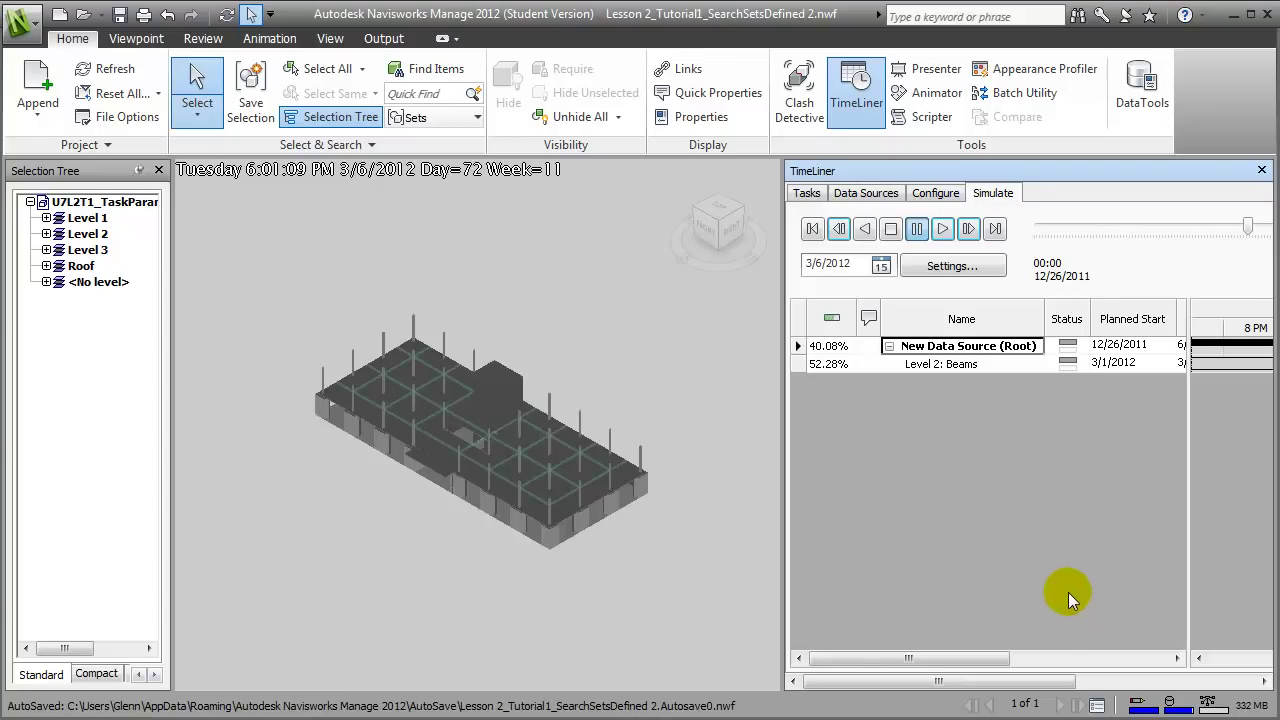
- Step the paused simulation forward one day at a time past 4/1/2012, examining the Level 2 framing, exterior walls and Level 3 floor deck
left_click(968, 230)
left_click(968, 230)
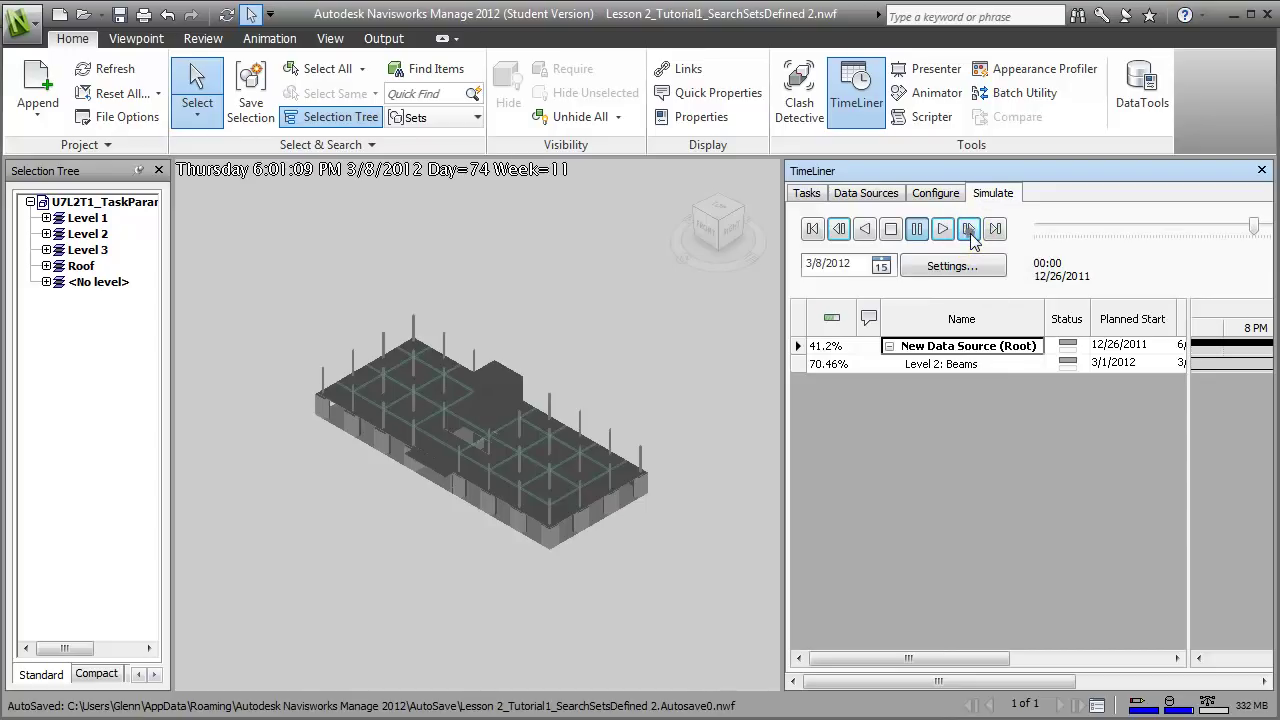
left_click(968, 230)
left_click(968, 230)
left_click(968, 230)
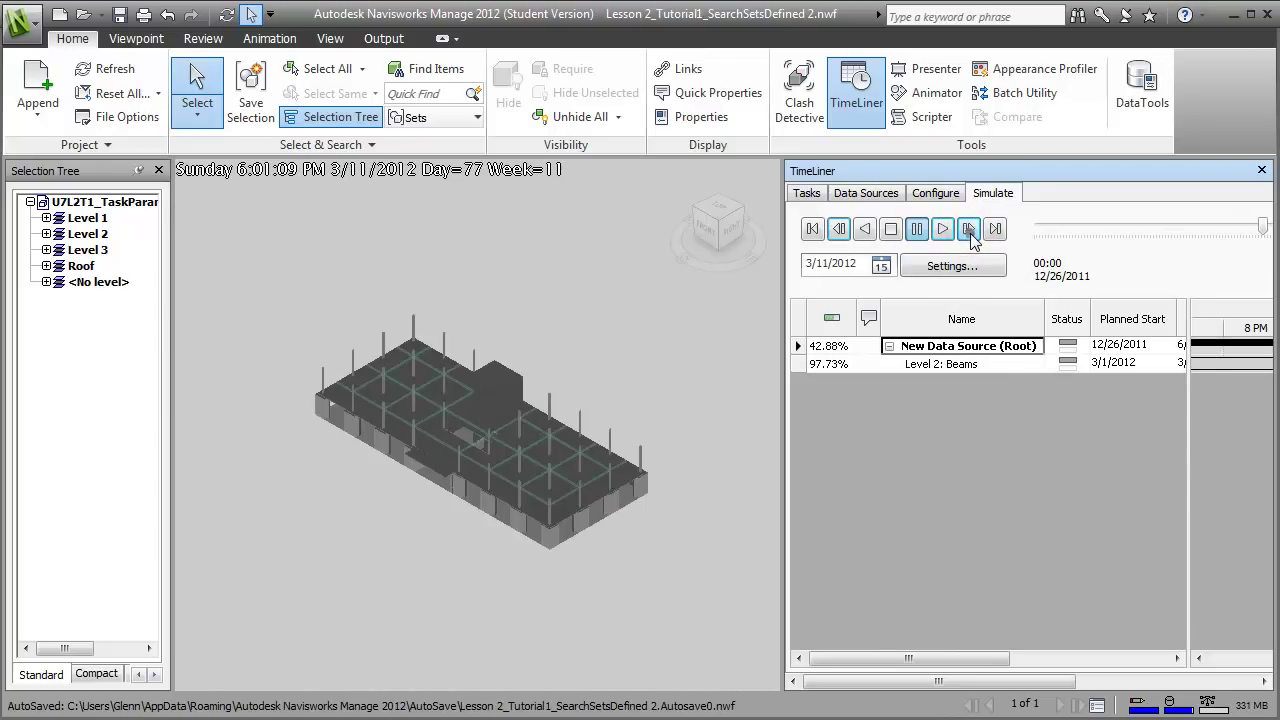
left_click(968, 230)
left_click(968, 230)
left_click(968, 230)
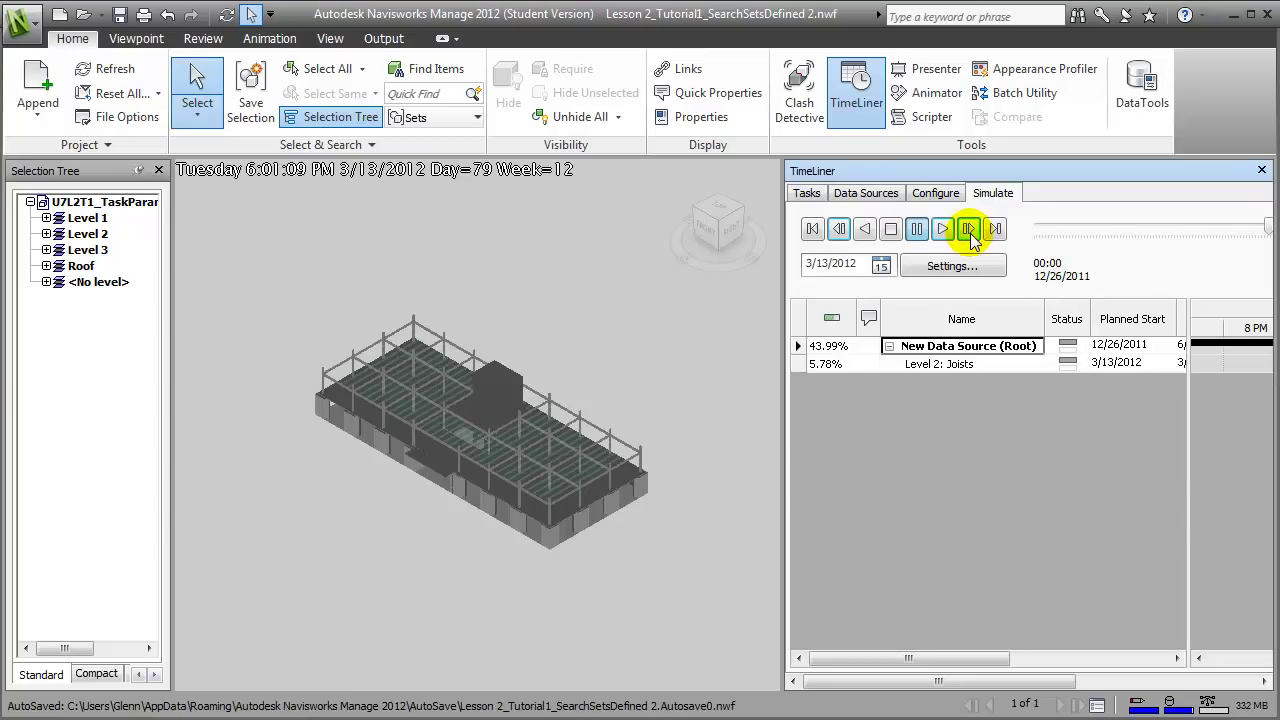
left_click(969, 232)
left_click(969, 232)
left_click(969, 232)
left_click(969, 231)
left_click(969, 231)
left_click(969, 231)
left_click(969, 231)
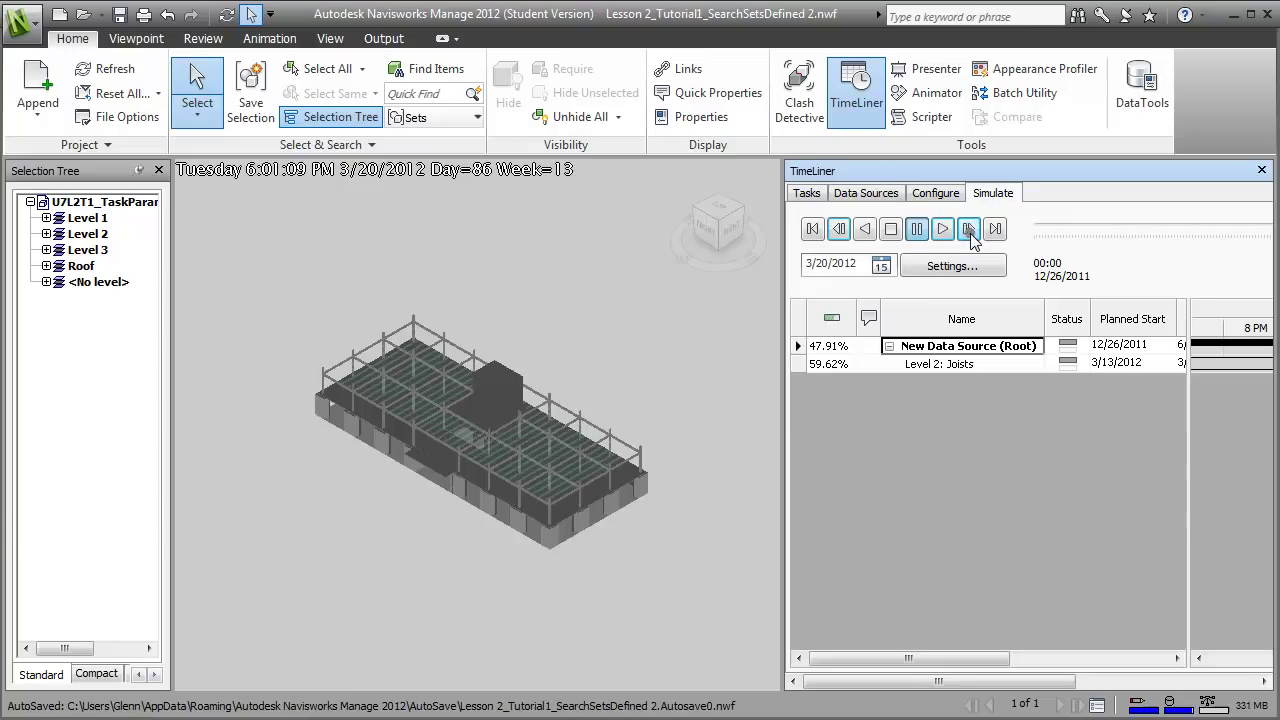
left_click(969, 231)
left_click(969, 231)
left_click(969, 231)
left_click(969, 231)
left_click(969, 231)
left_click(969, 231)
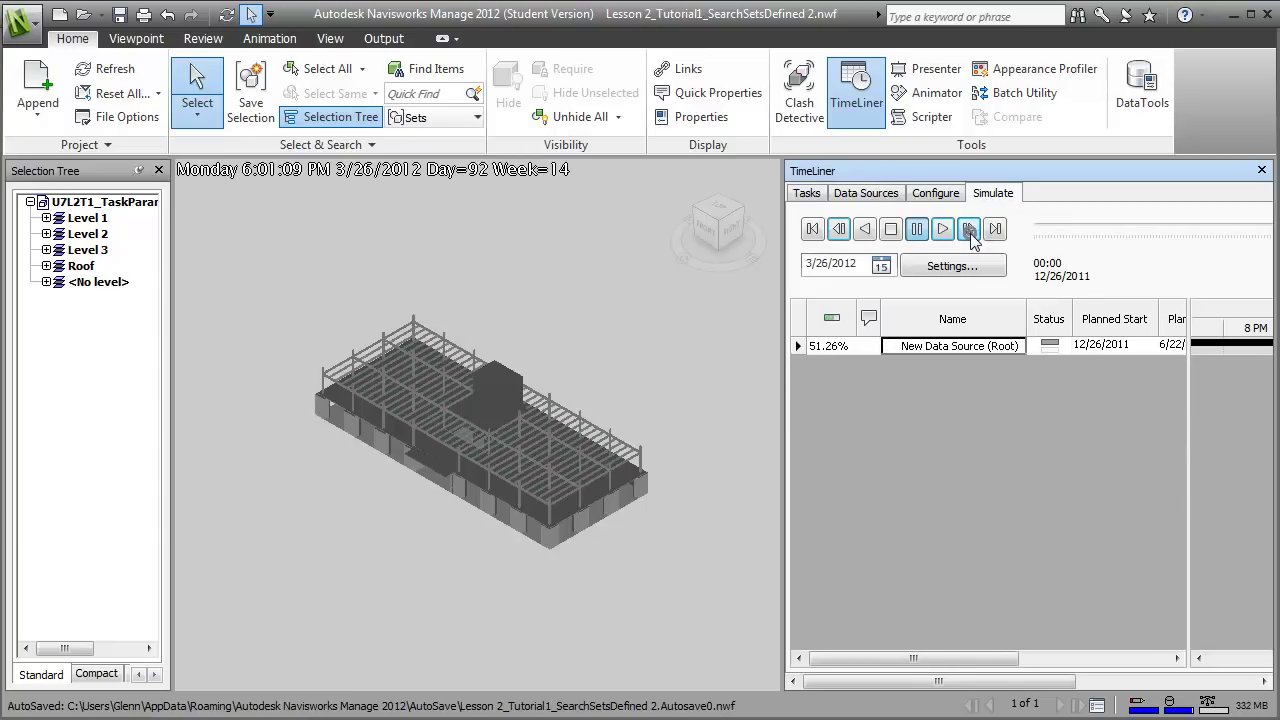
left_click(969, 231)
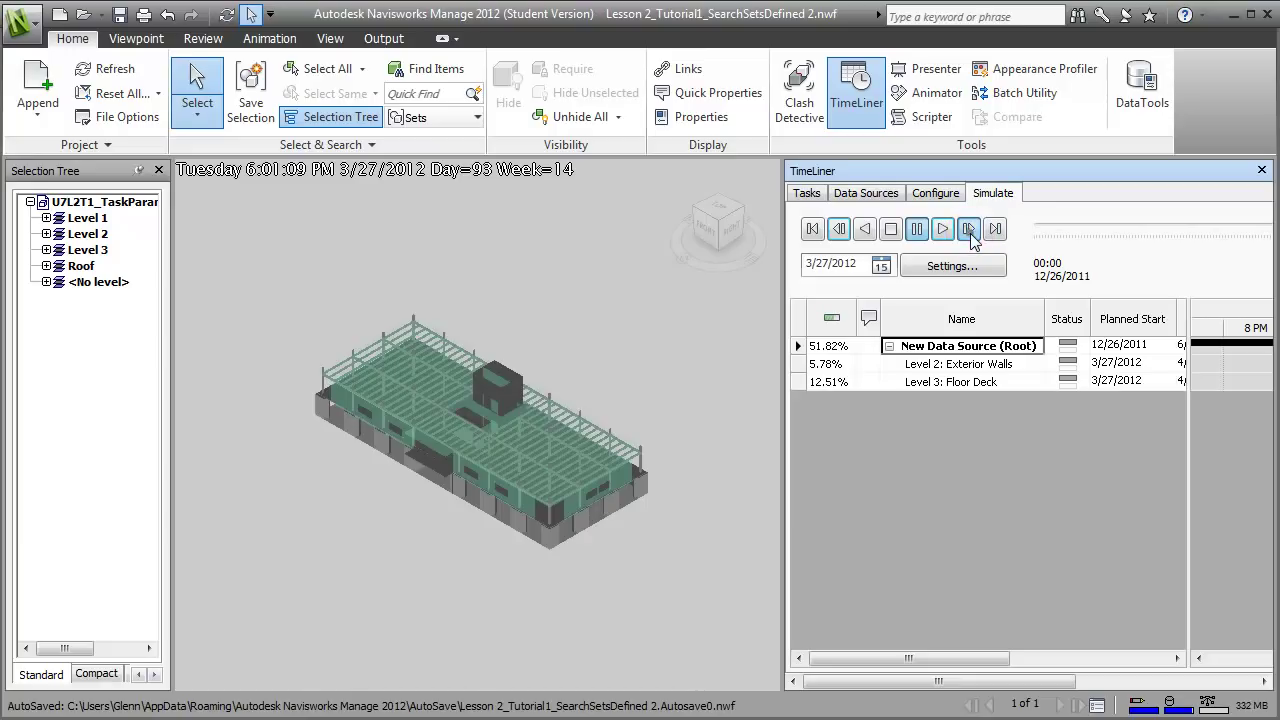
left_click(969, 231)
left_click(969, 231)
left_click(969, 231)
left_click(970, 232)
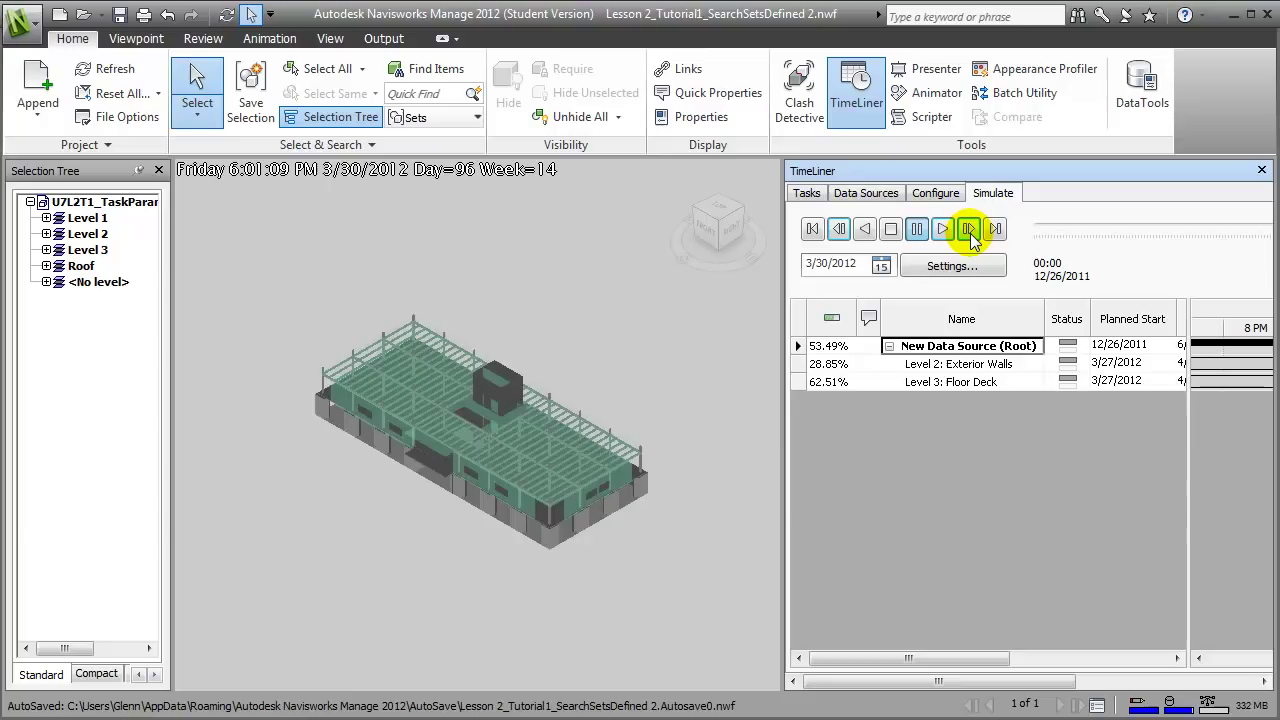
left_click(969, 230)
left_click(969, 230)
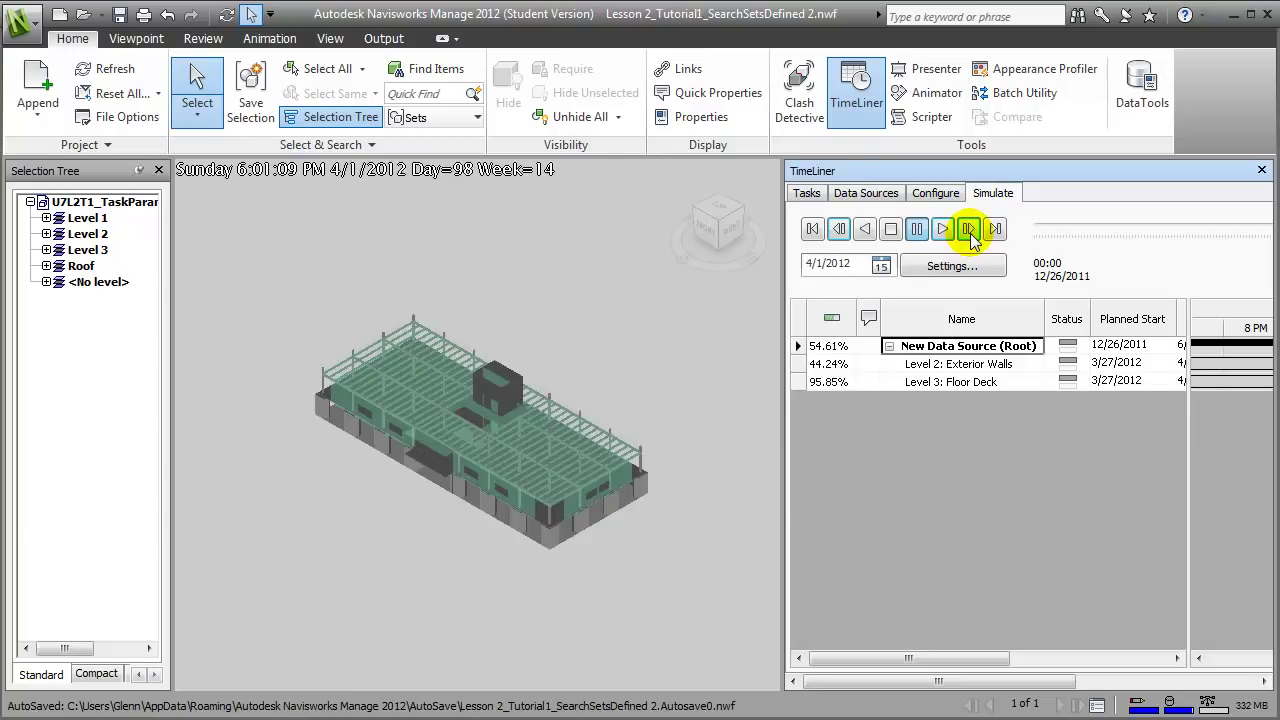
left_click(969, 230)
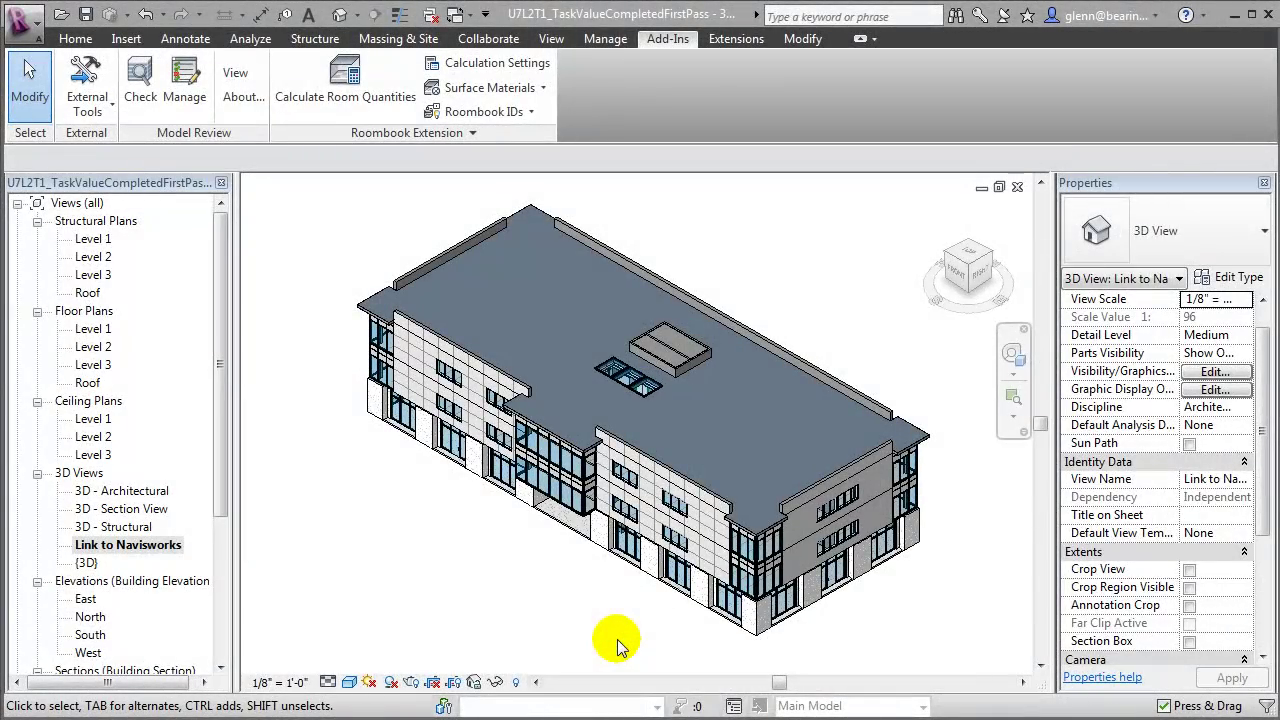
- Switch to Revit and create parts from the front Level 2 EIFS exterior wall in the Link to Navisworks view
left_click(702, 566)
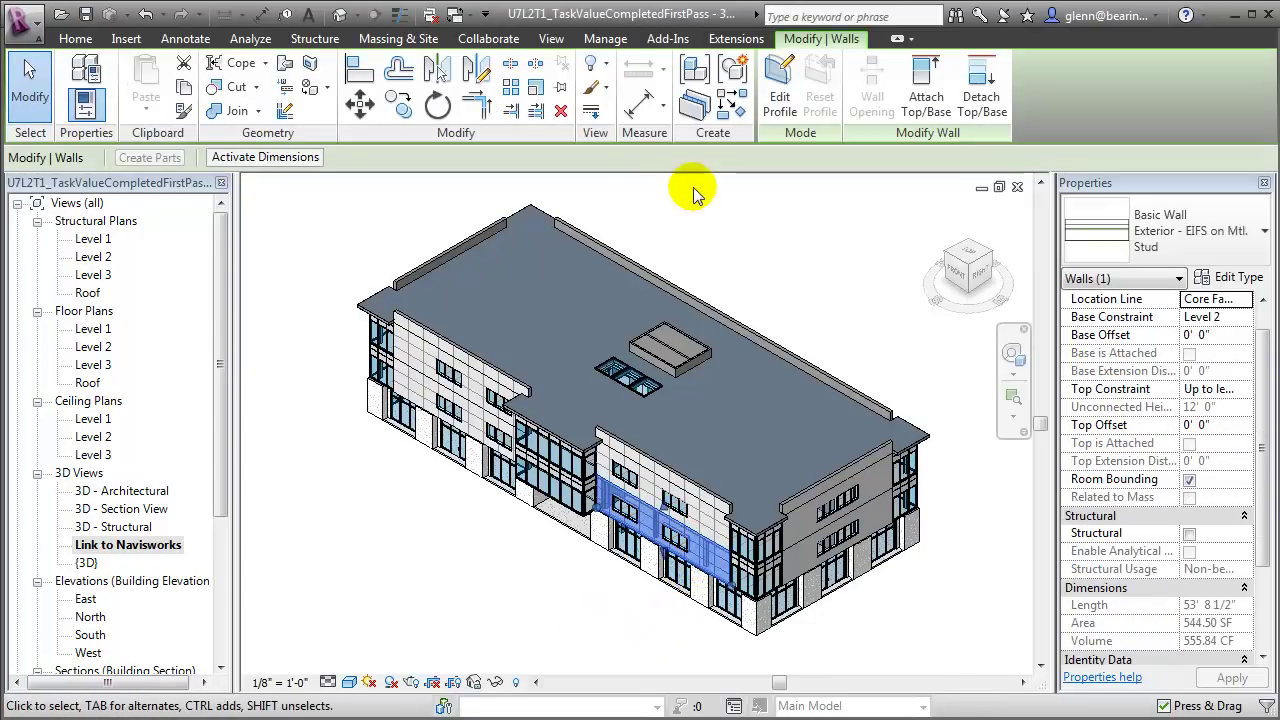
left_click(697, 120)
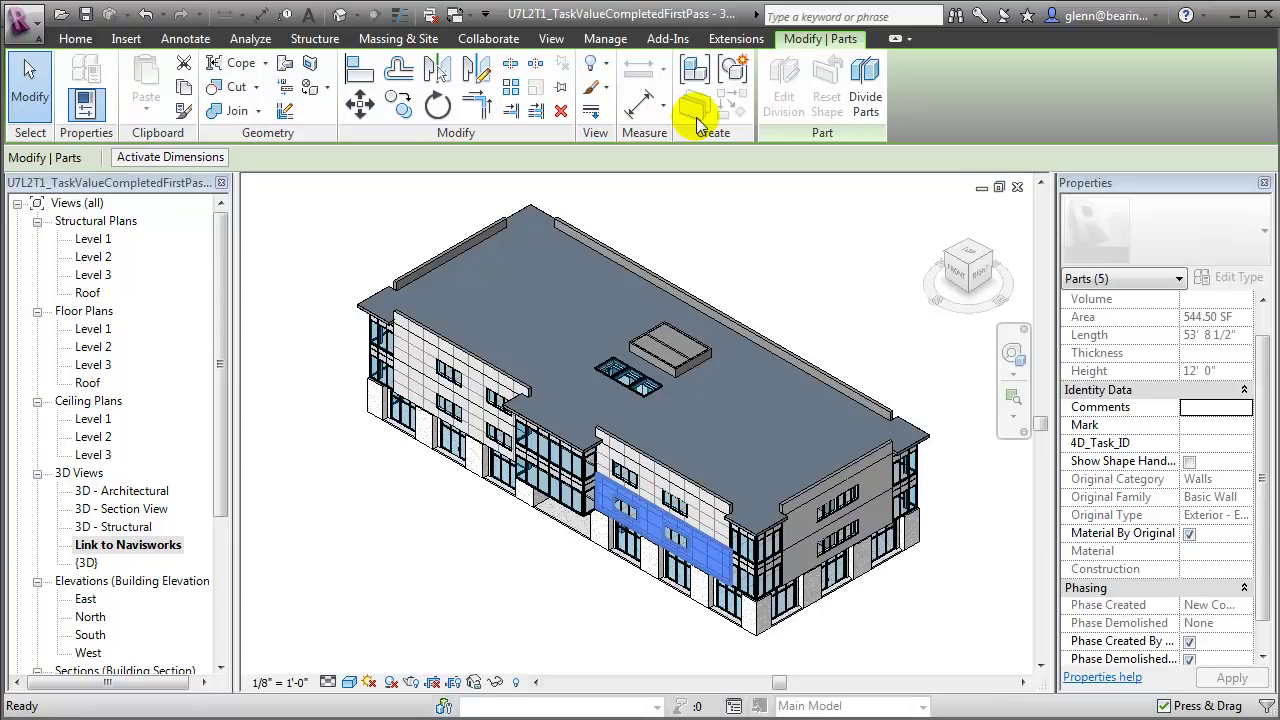
- Open the Level 2 floor plan, filter a selection of the whole plan down to walls only, and clear the selection
double_click(97, 347)
left_click_drag(272, 254, 932, 617)
left_click(779, 88)
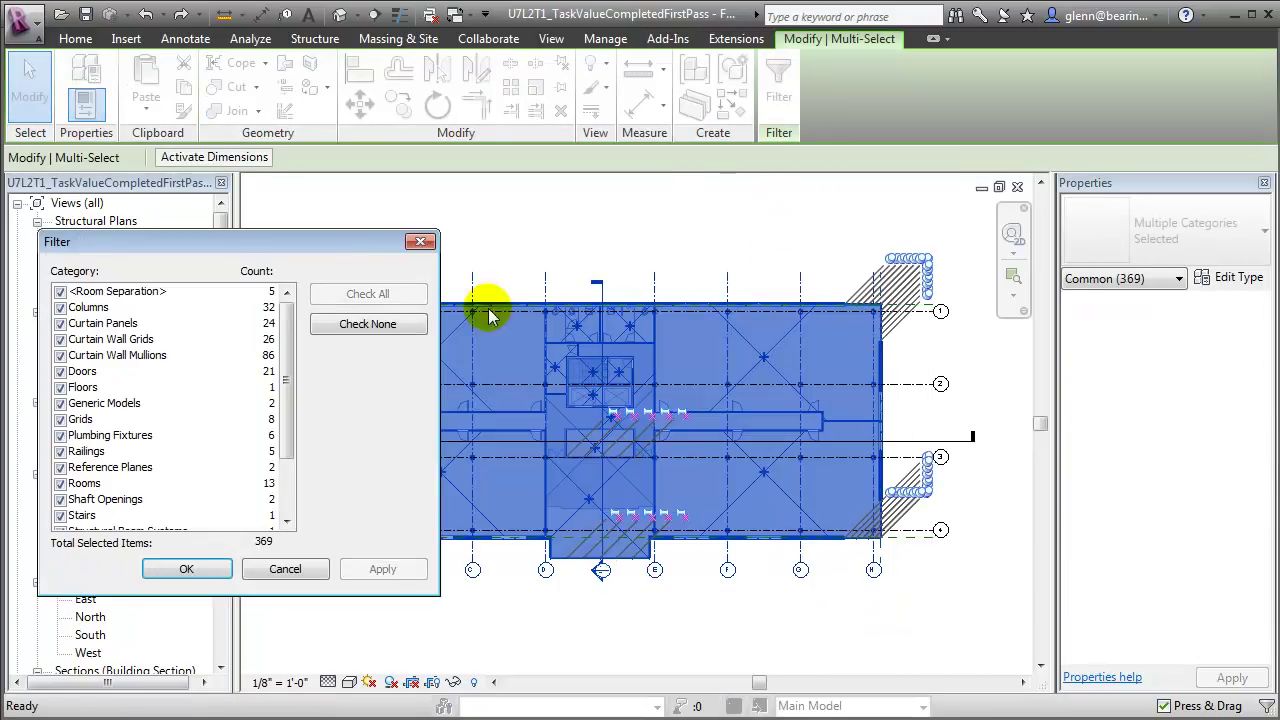
scroll(289, 380, "down", 2)
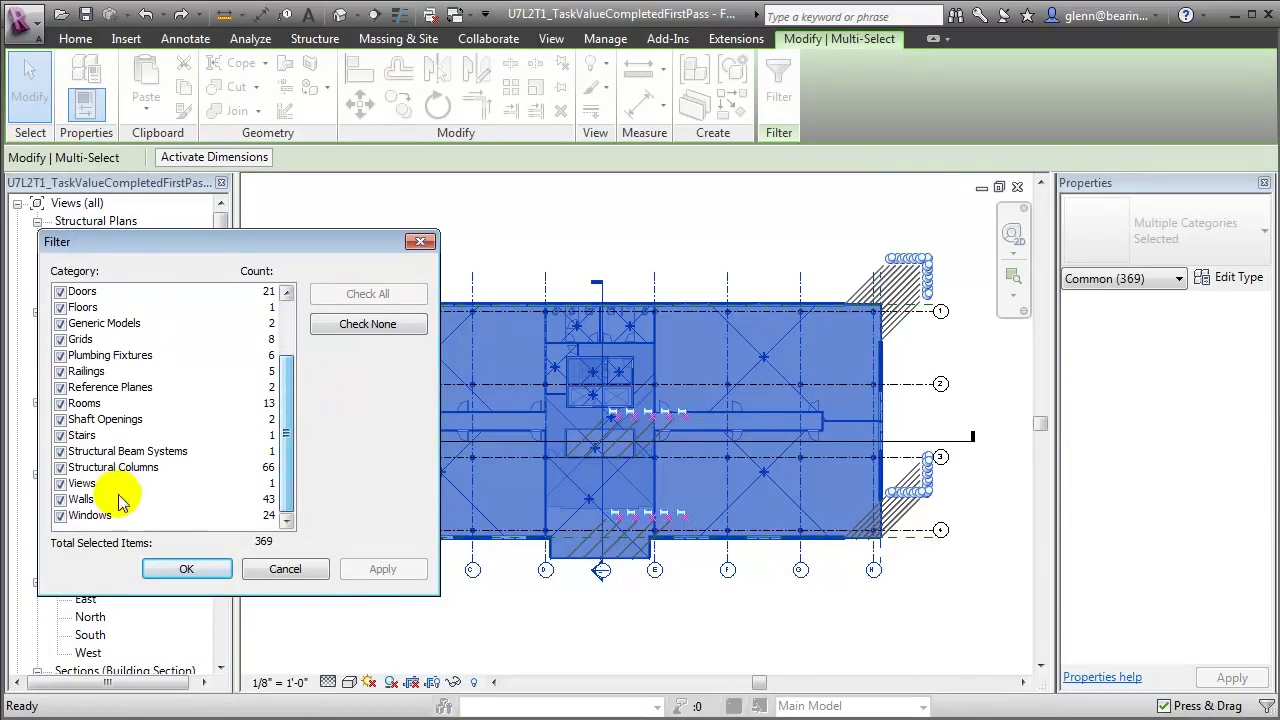
left_click(378, 326)
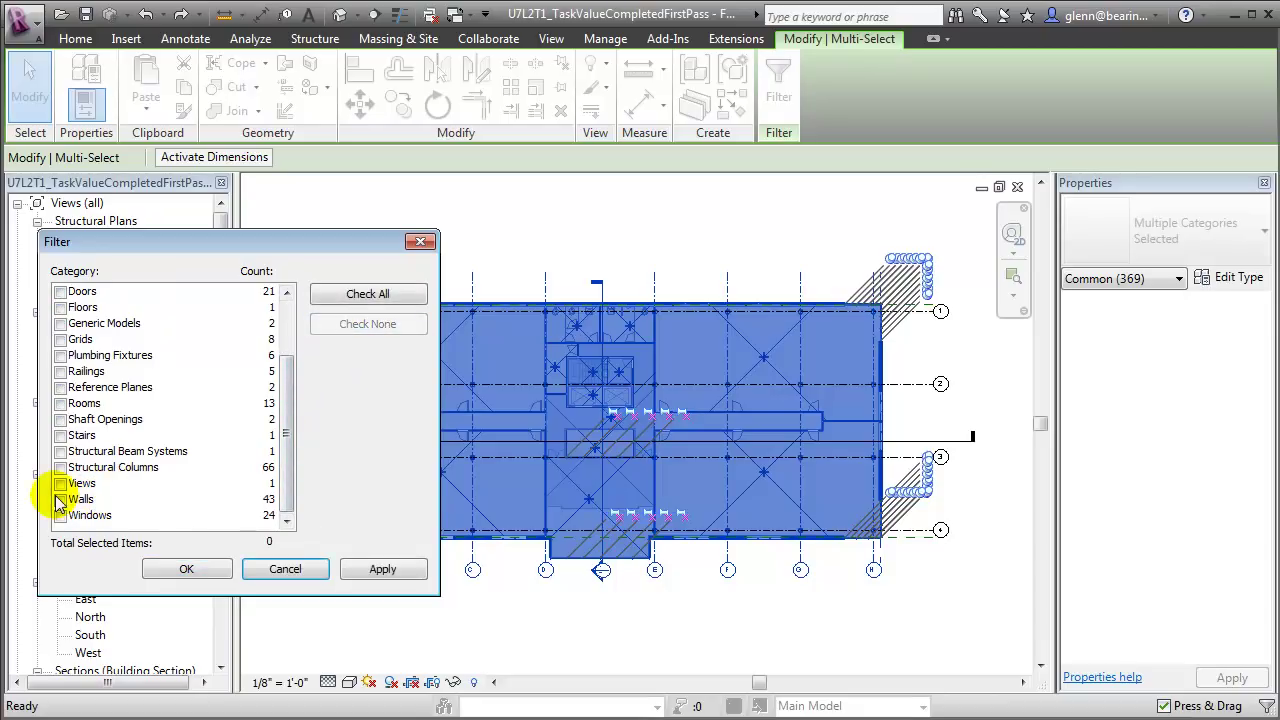
left_click(60, 499)
left_click(178, 568)
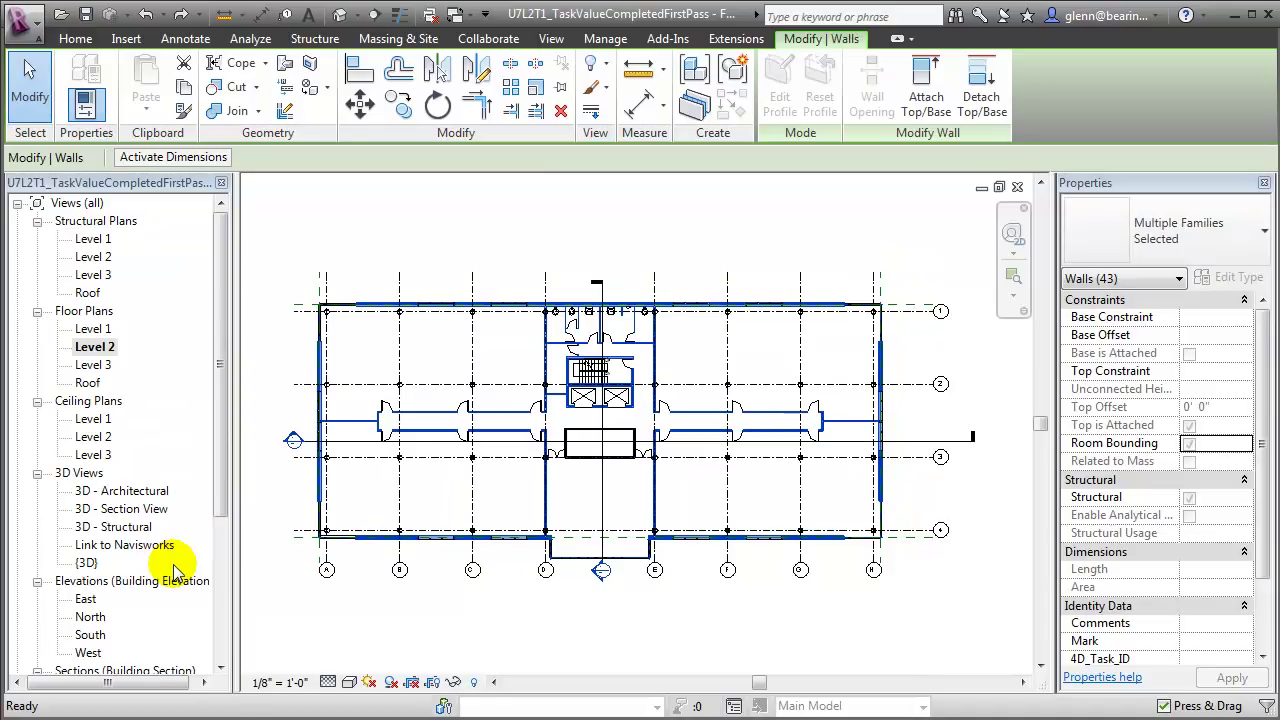
left_click(285, 620)
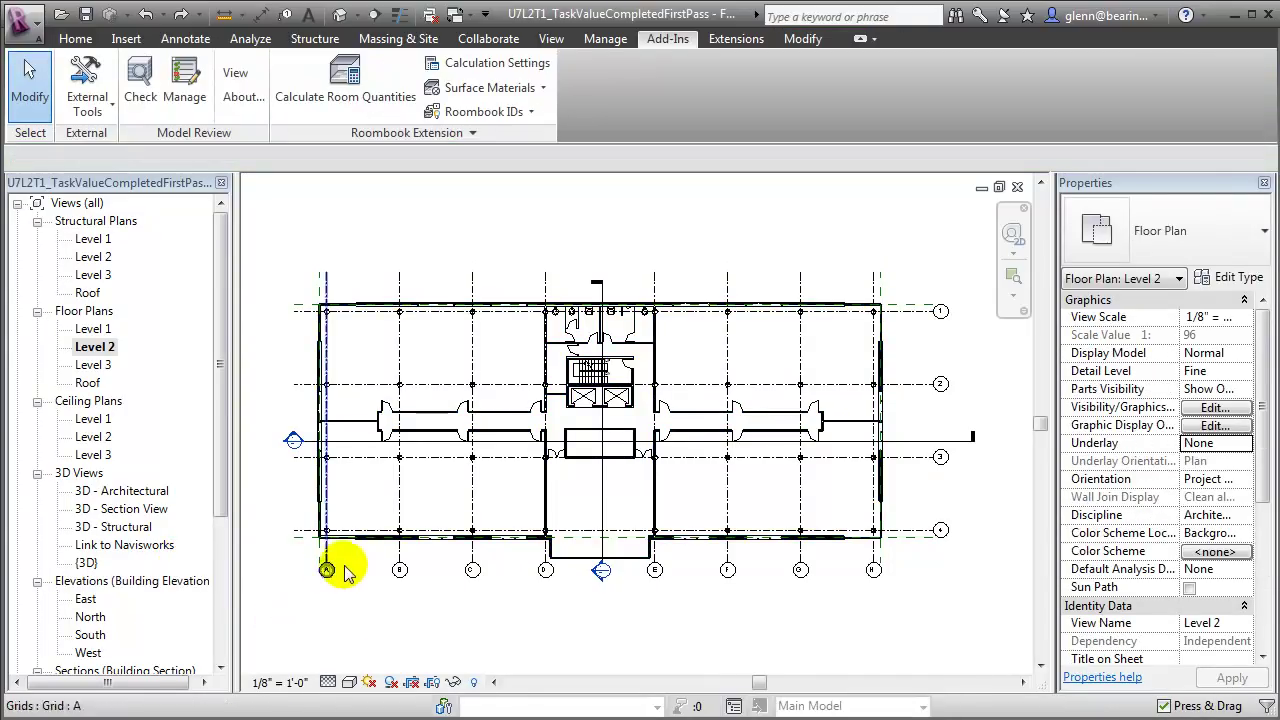
- Create parts from all Exterior - EIFS on Mtl. Stud wall instances visible in the Level 2 plan
left_click(380, 545)
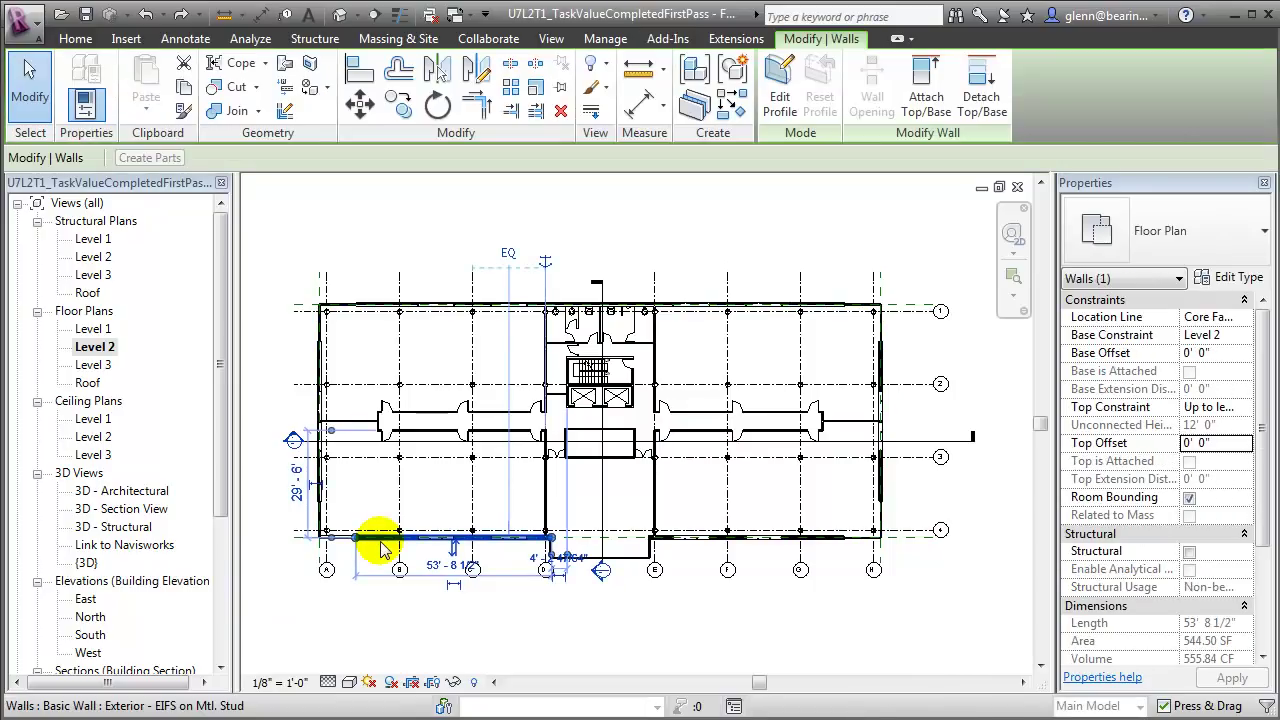
right_click(380, 545)
mouse_move(472, 330)
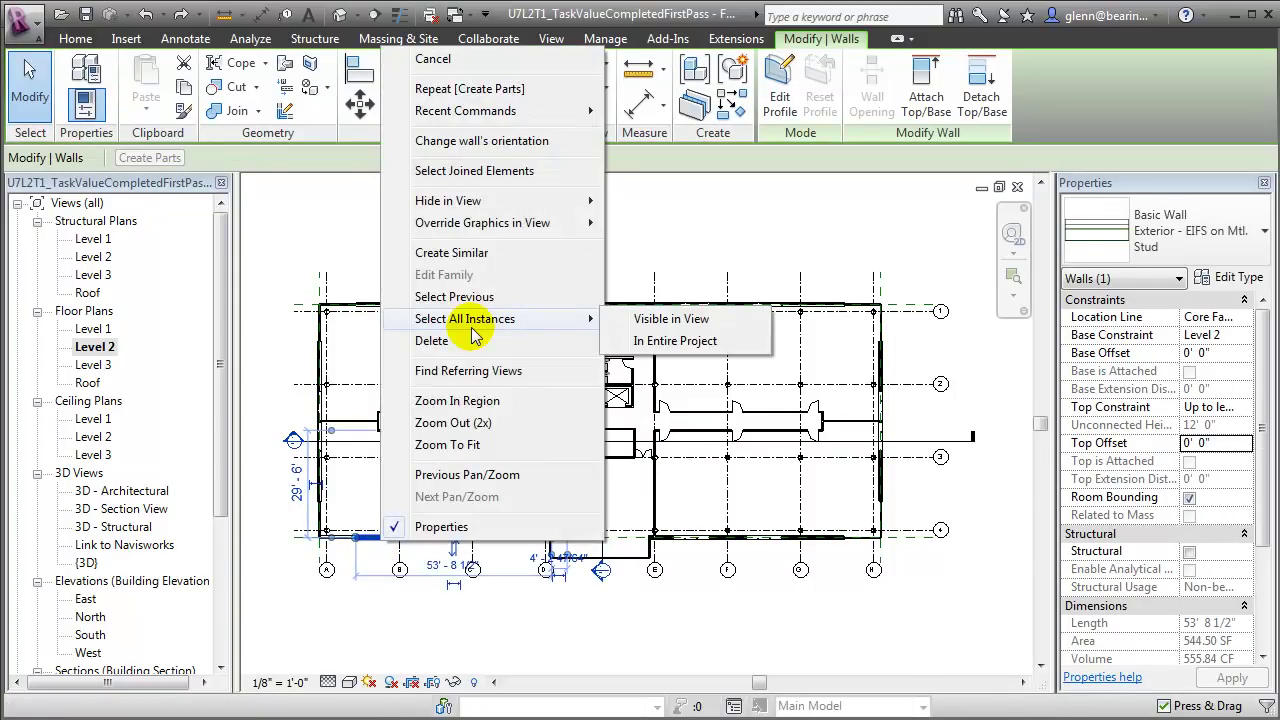
left_click(665, 320)
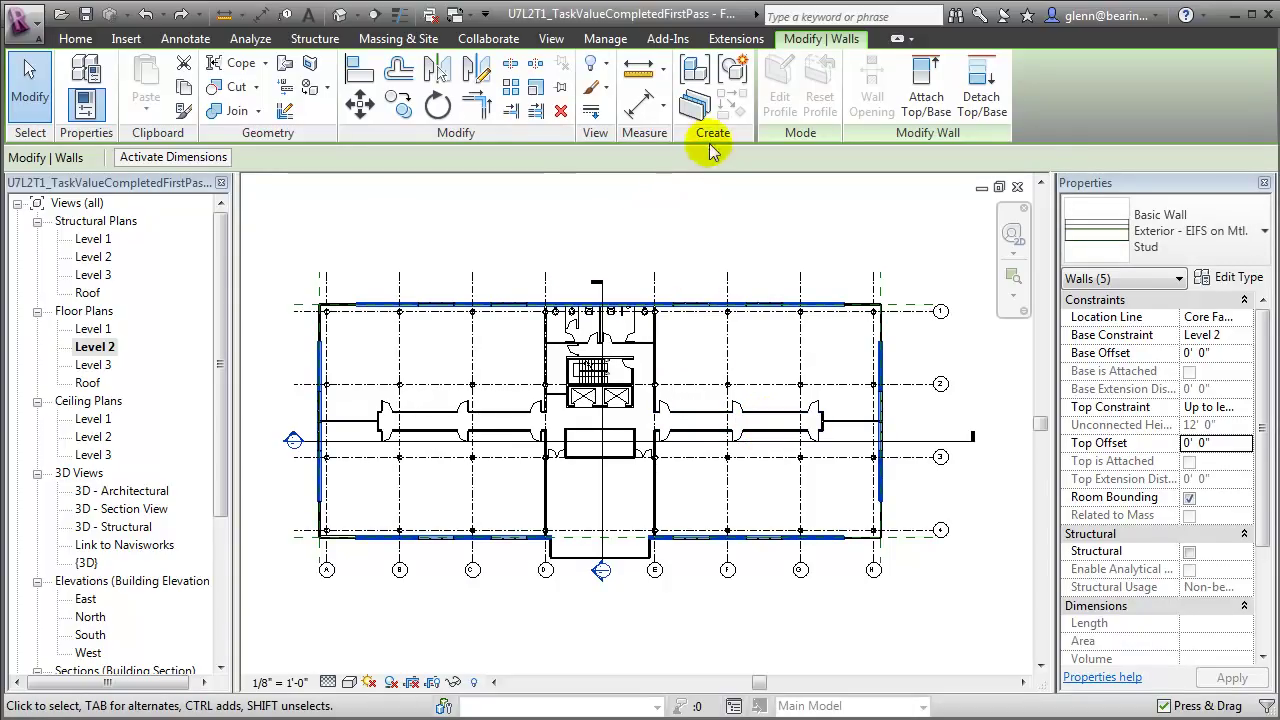
left_click(700, 114)
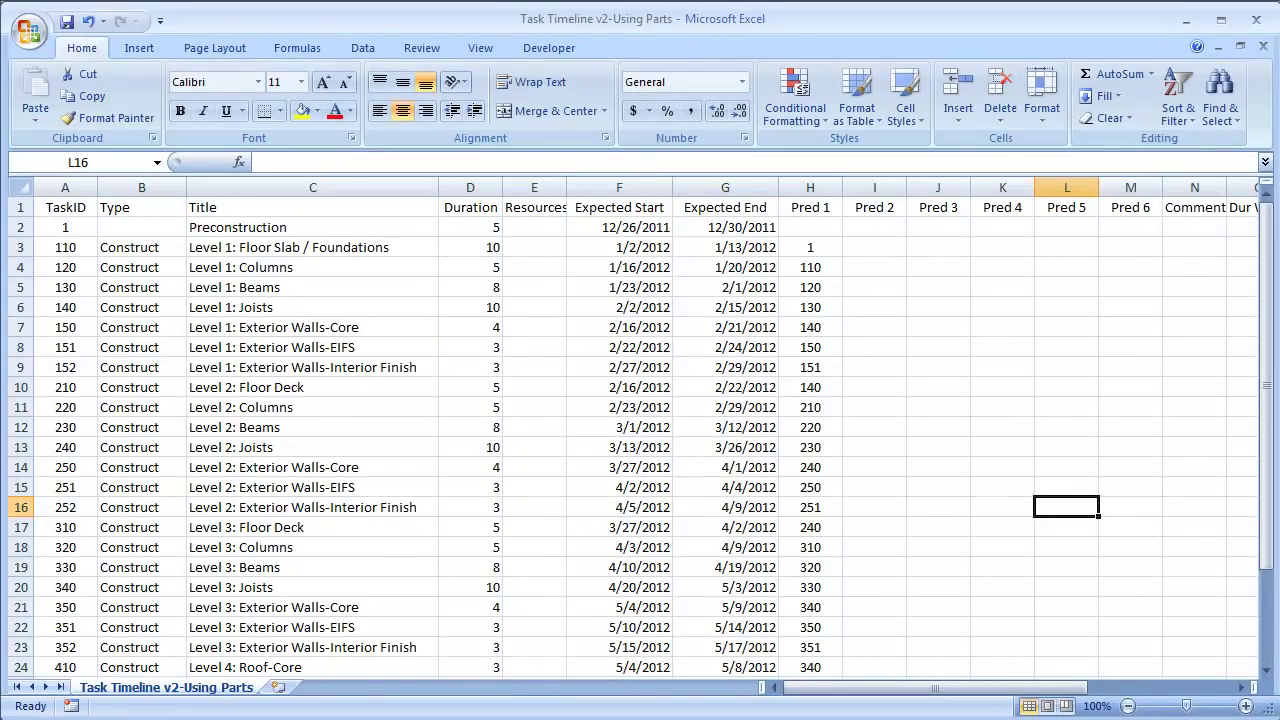
- Switch to the Excel task timeline and examine the Core, EIFS and Interior Finish exterior wall rows for Levels 1 and 2
left_click(24, 327)
left_click_drag(24, 327, 22, 367)
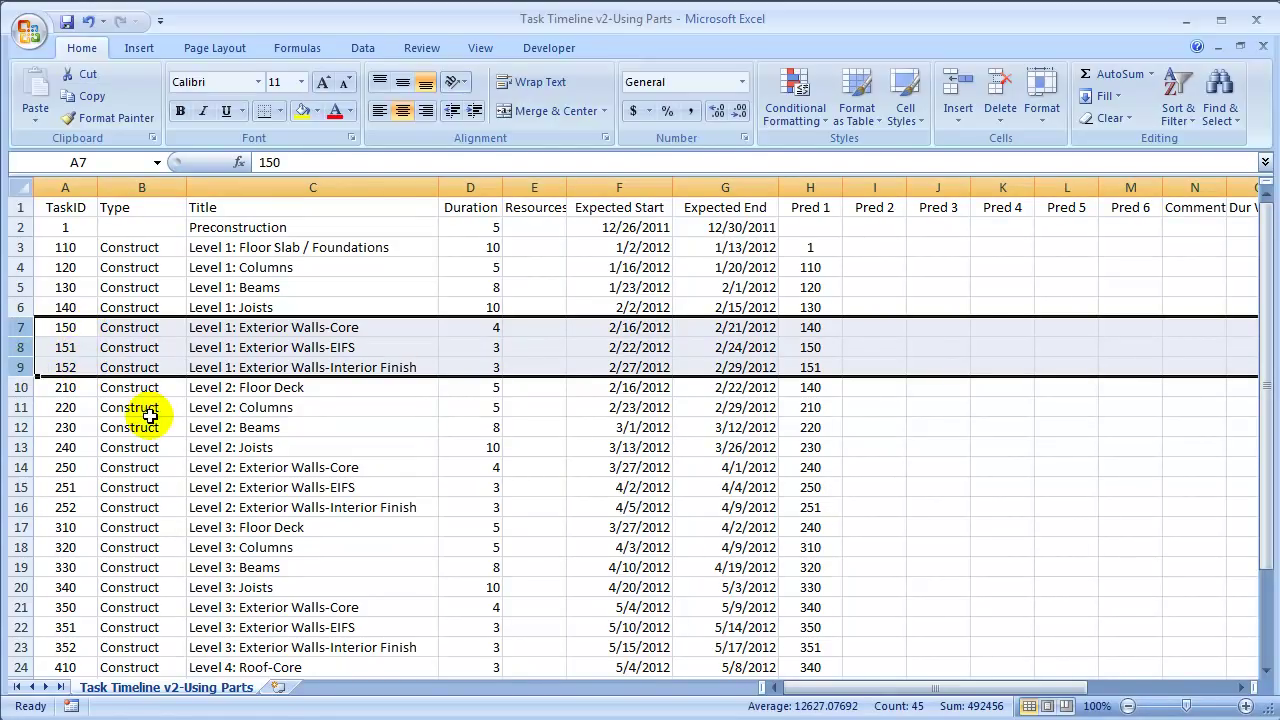
left_click_drag(20, 467, 22, 505)
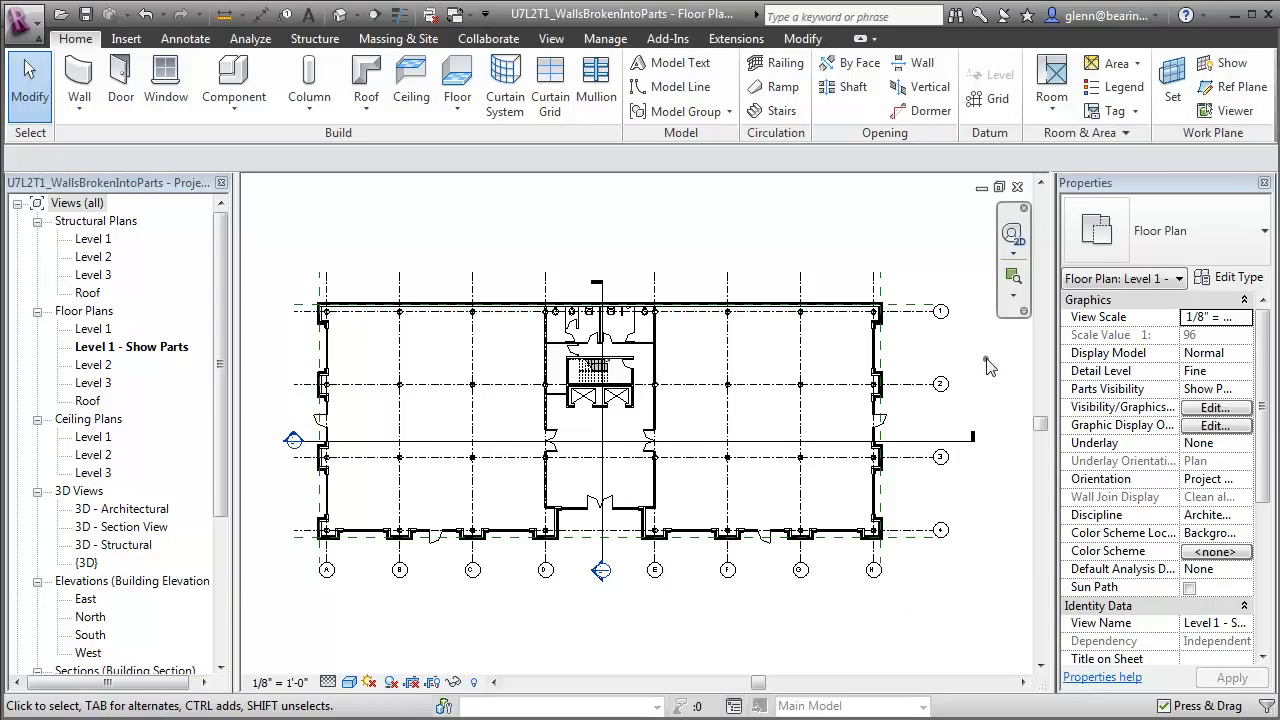
- Switch to Revit and set Parts Visibility to Show Parts for the Level 1 - Show Parts floor plan
left_click(1010, 290)
left_click_drag(833, 495, 907, 558)
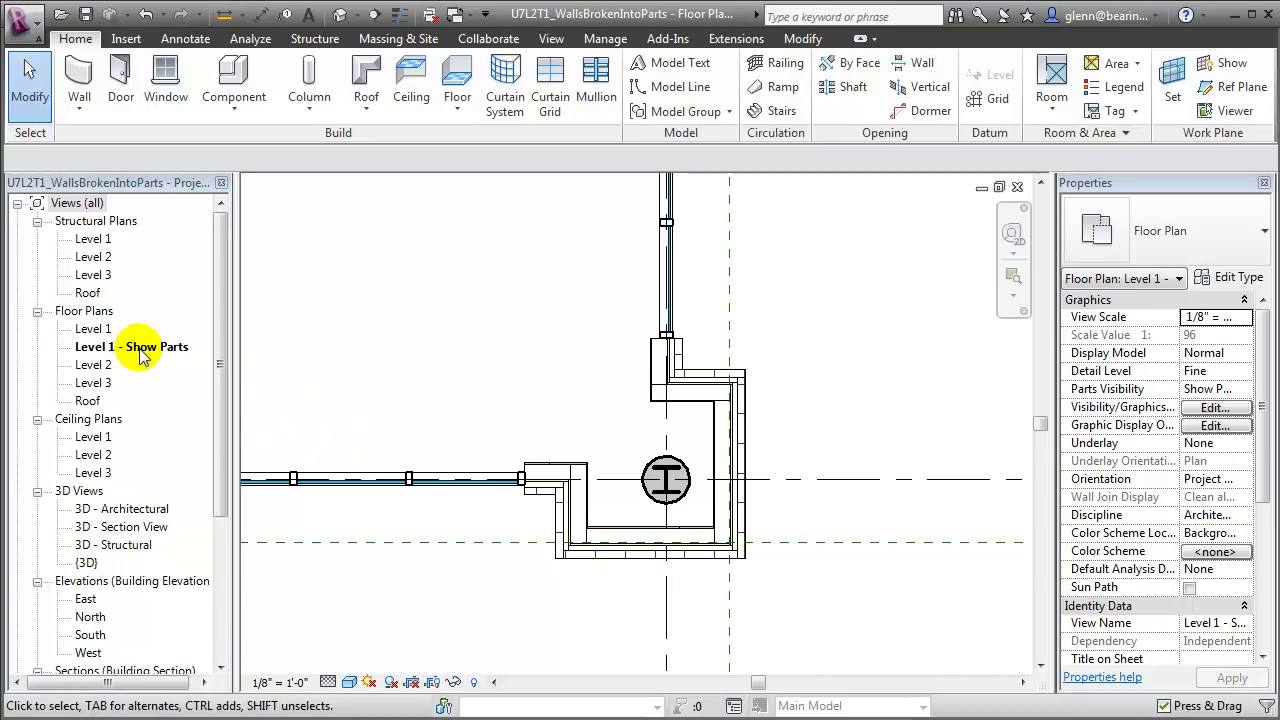
left_click(125, 346)
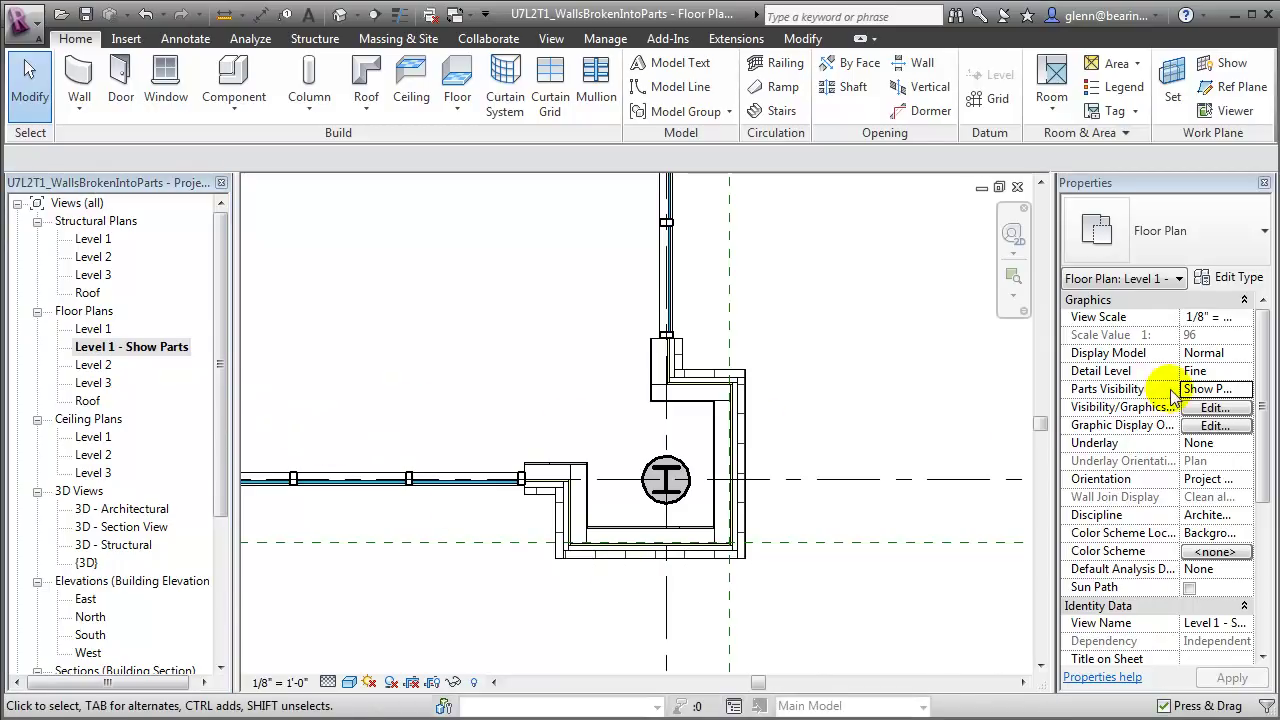
left_click(1238, 390)
left_click(1244, 389)
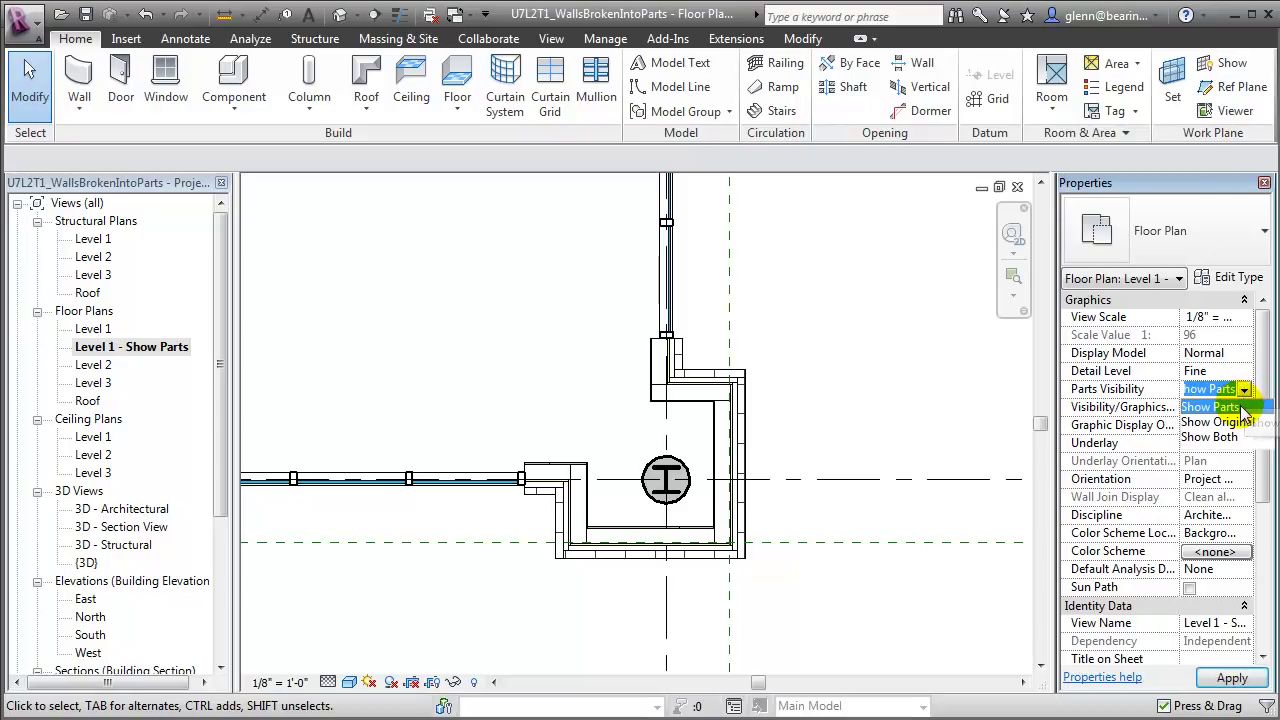
left_click(1240, 407)
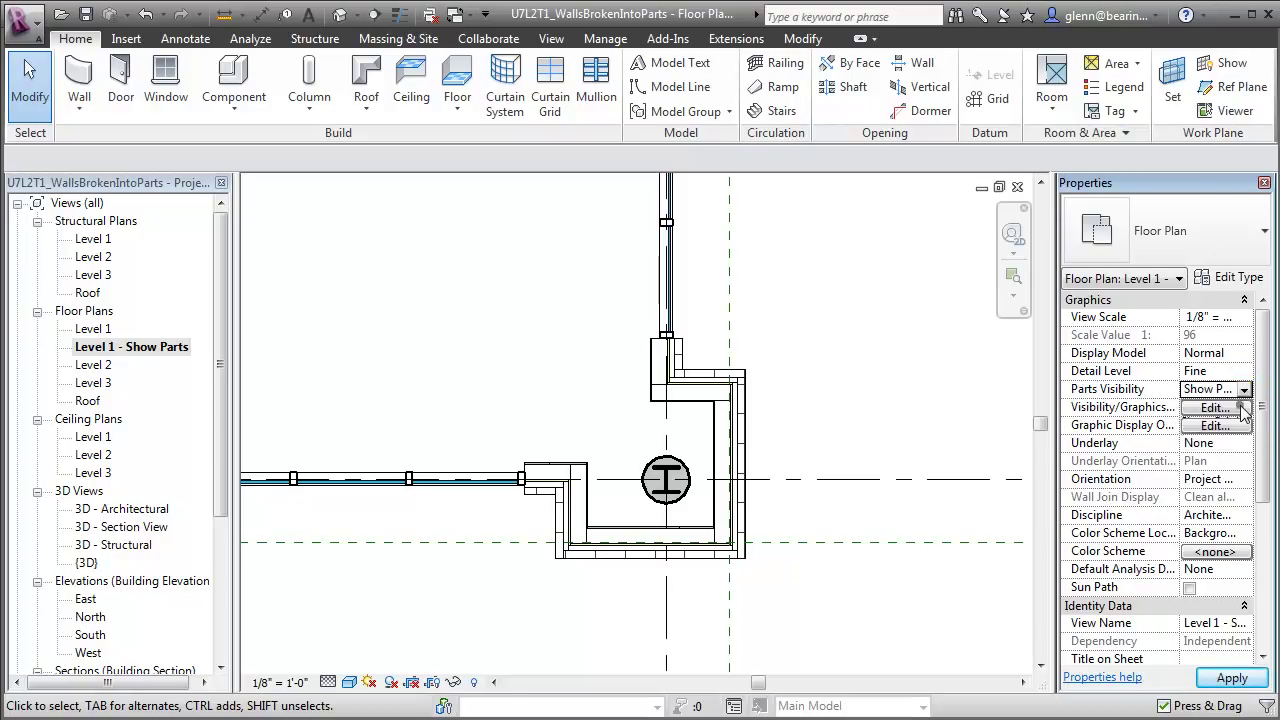
- Assign 4D_Task_ID 150 to the metal stud core part of the front wall at the building's lower-right plan corner
left_click(722, 505)
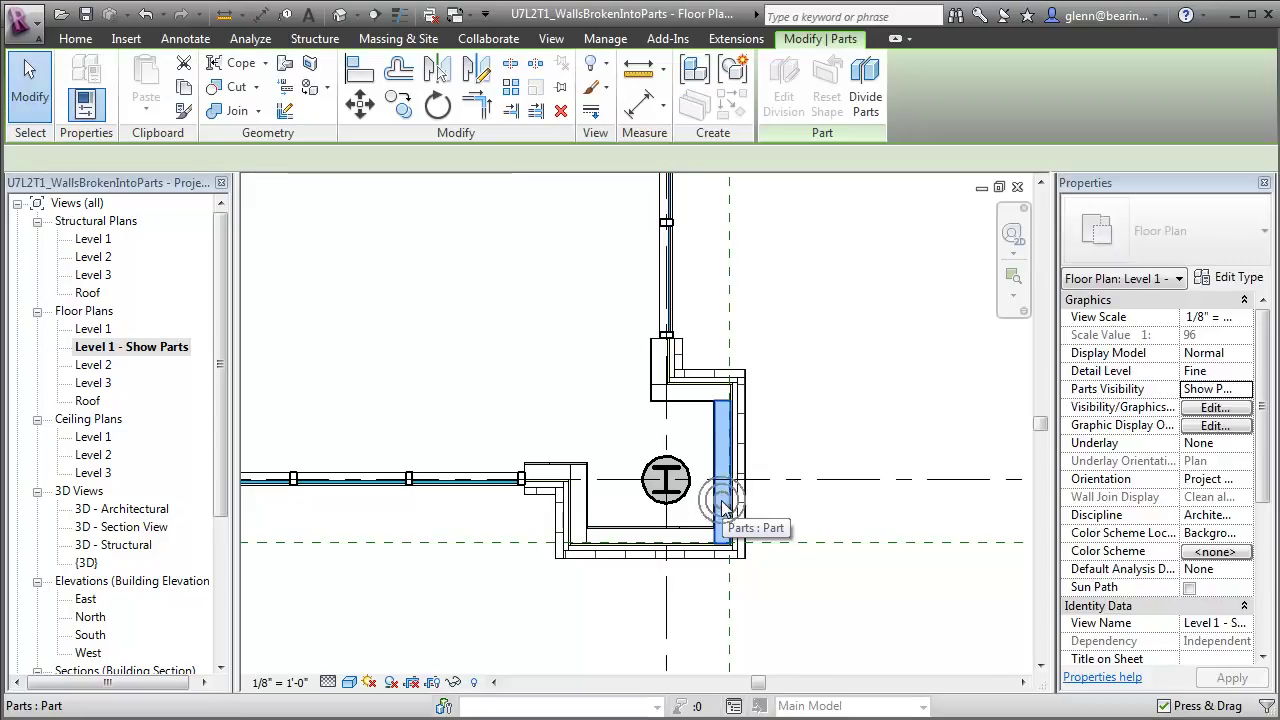
left_click(684, 530)
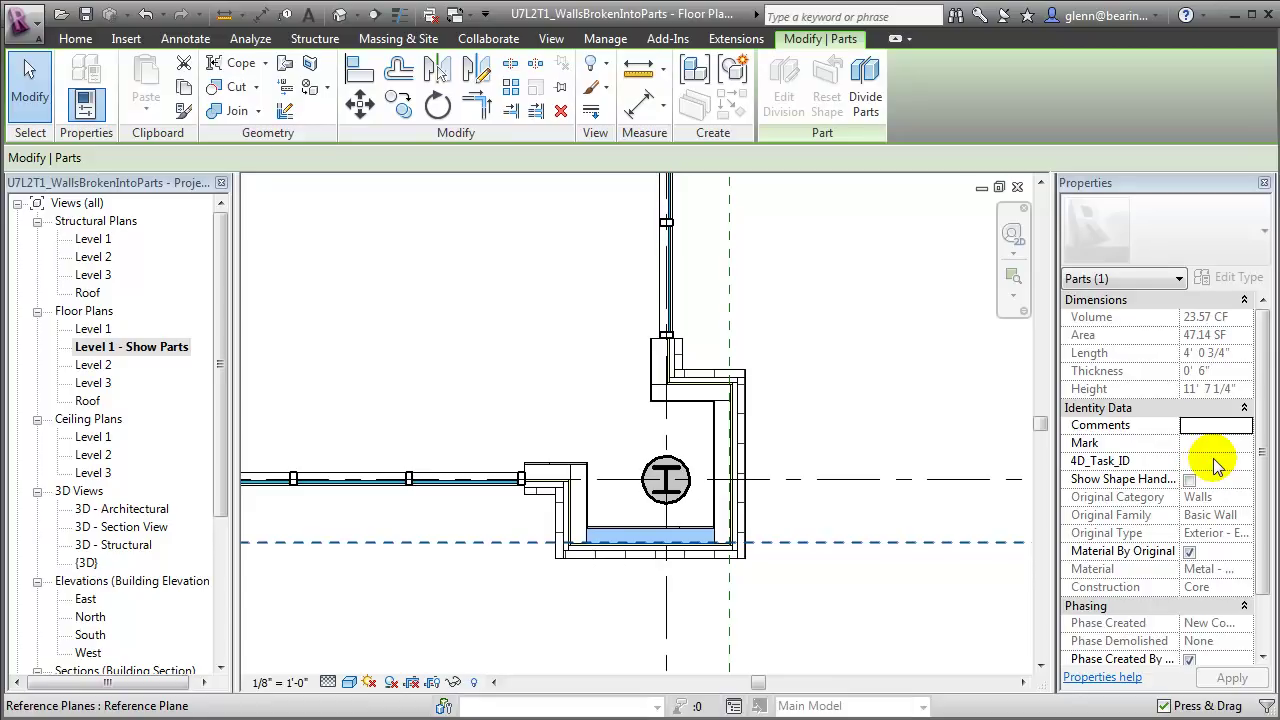
left_click(1215, 462)
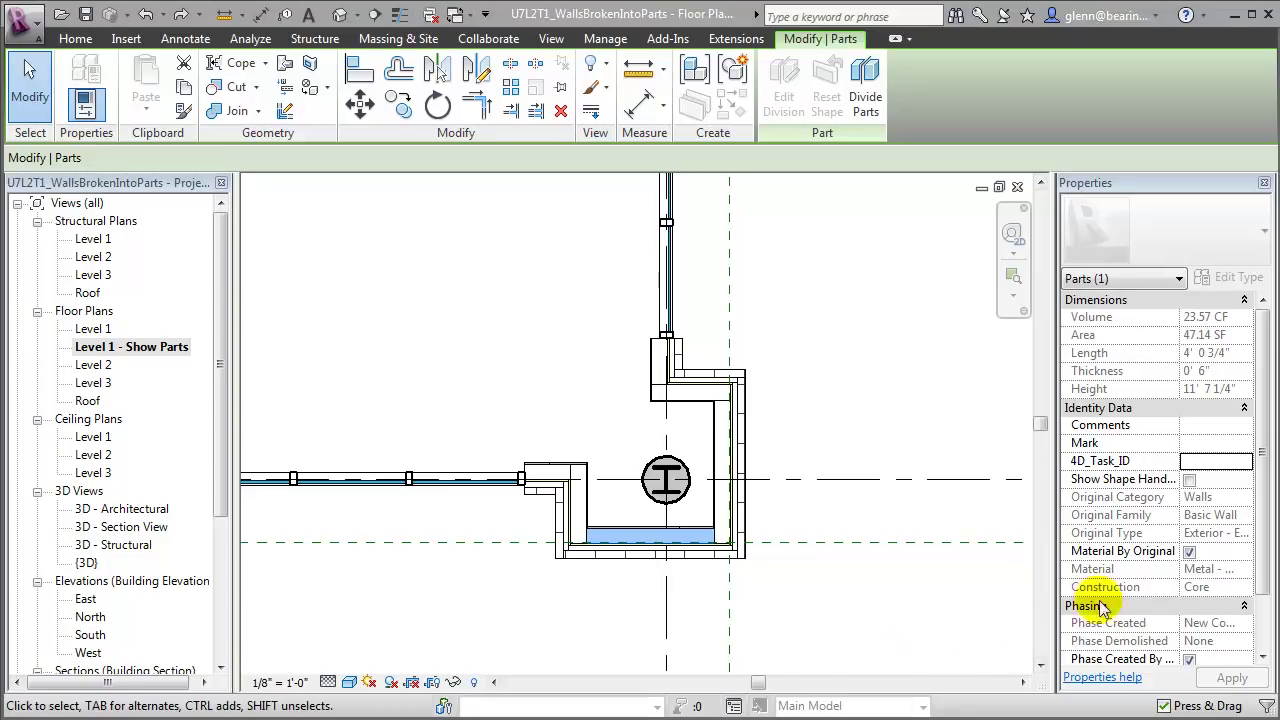
left_click(1237, 461)
type("150")
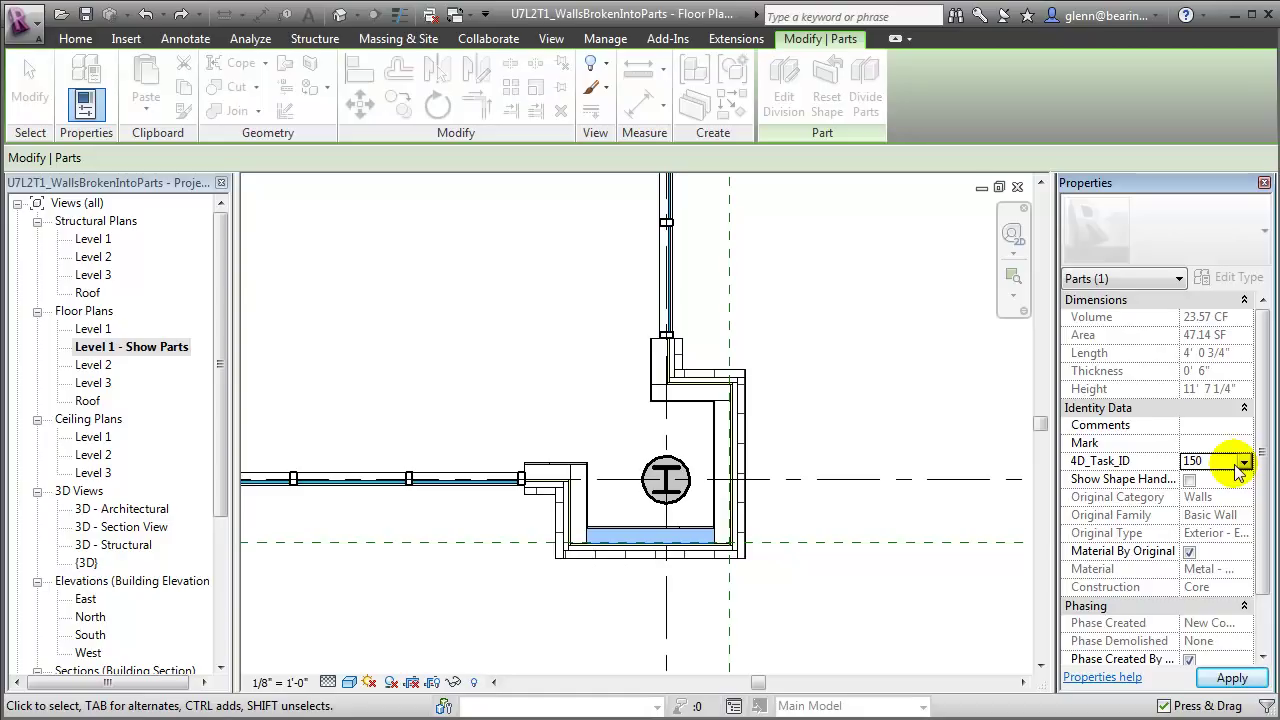
- Assign 4D_Task_ID 151 to the outer EIFS finish part of the same corner wall and deselect it
left_click(679, 555)
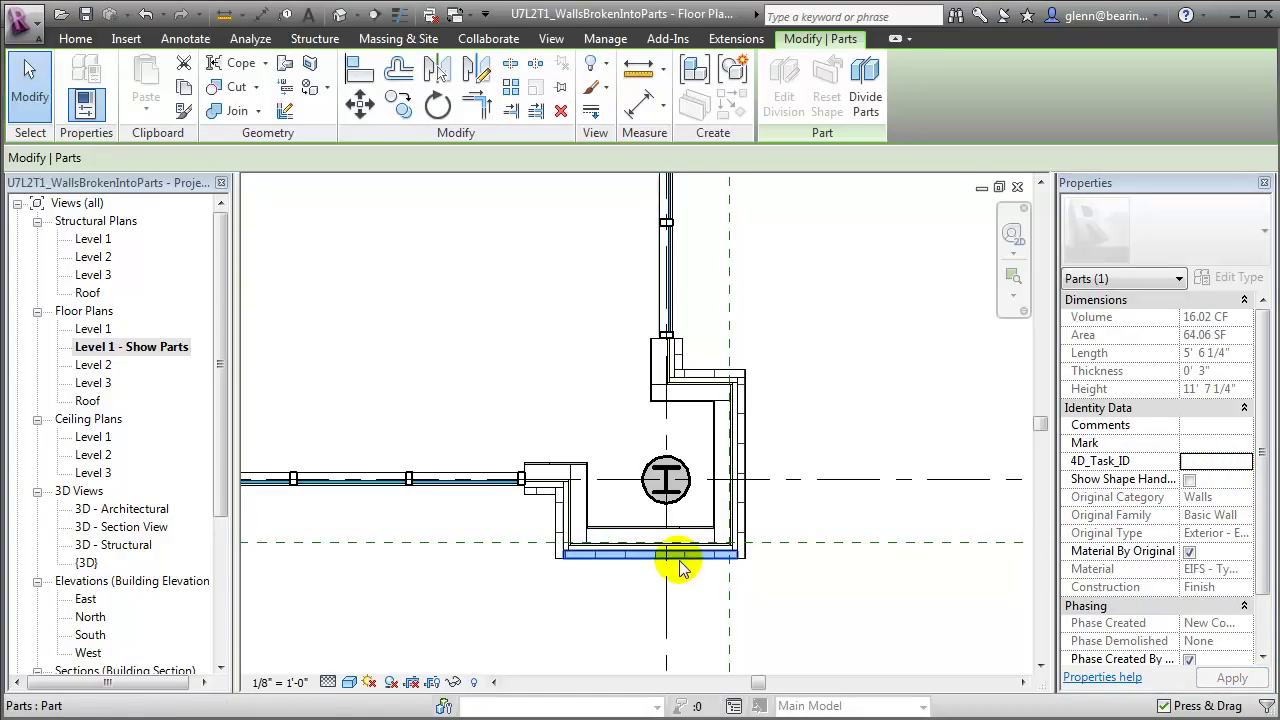
left_click(1215, 461)
type("151")
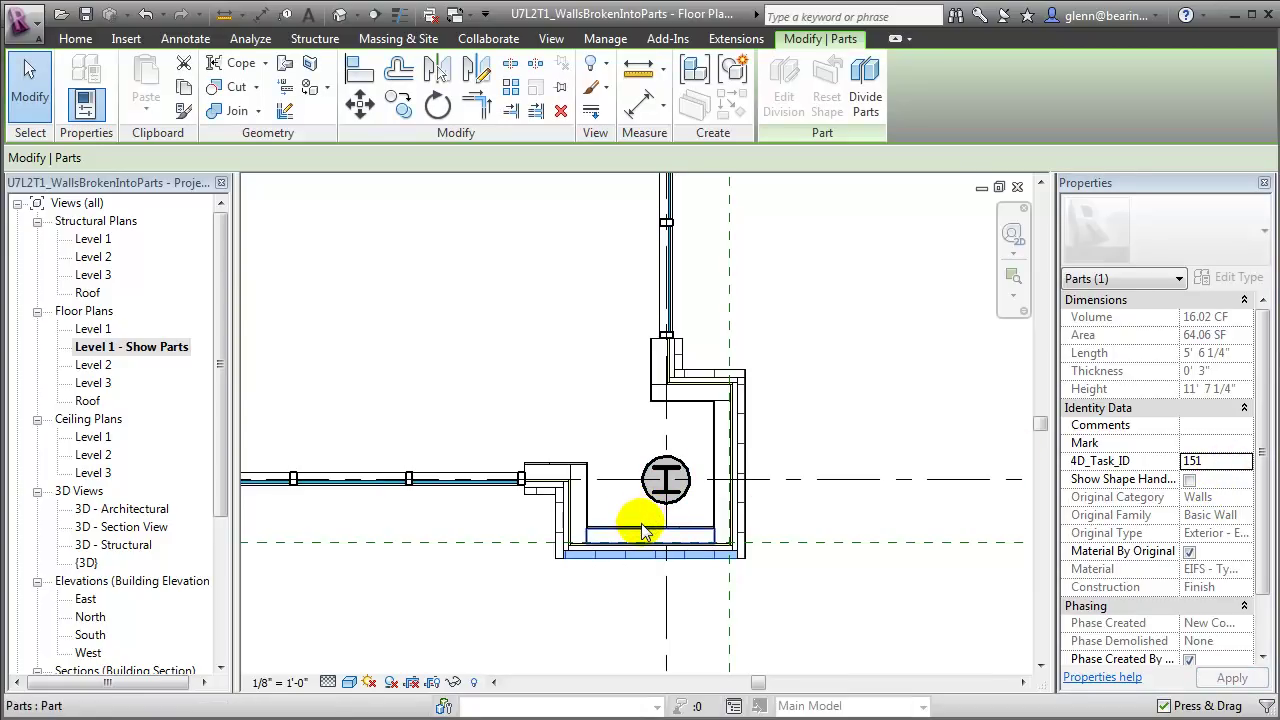
left_click(1000, 650)
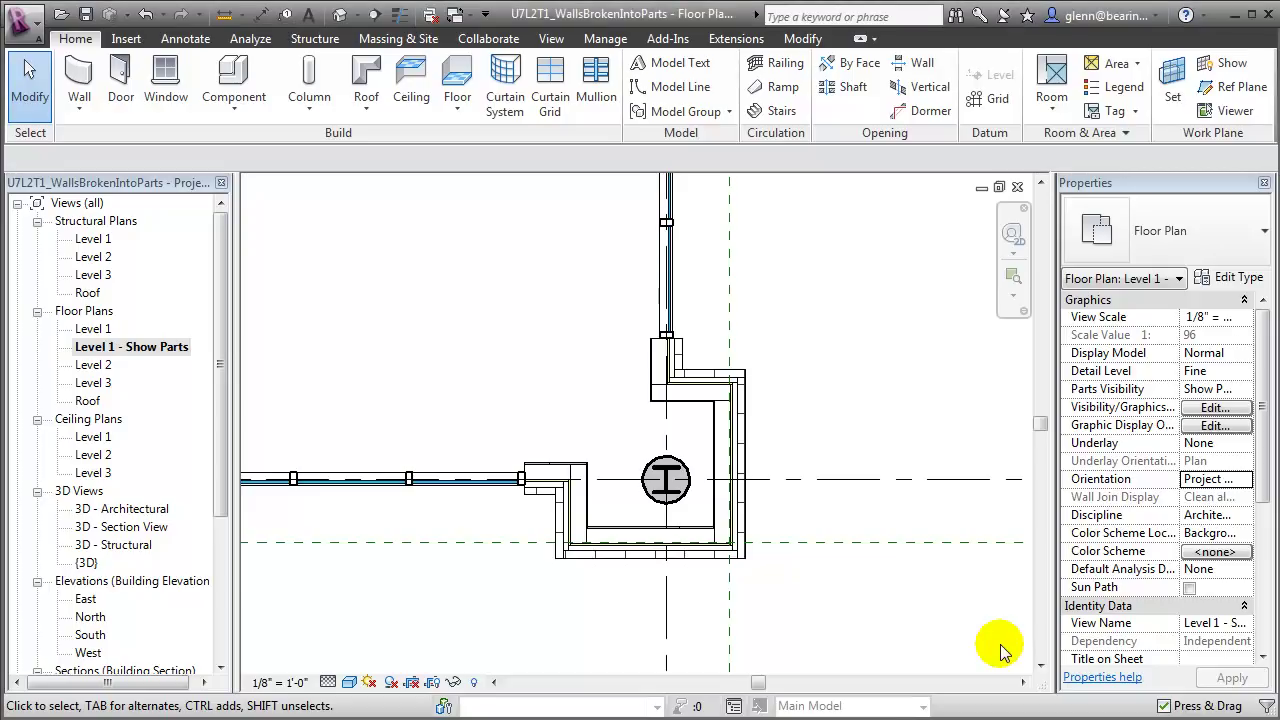
- Hide the Gypsum Wall Board, EIFS - Type 1, EIFS - Type 2 and Air Space part filters in the Level 1 - Show Parts view
left_click(1216, 410)
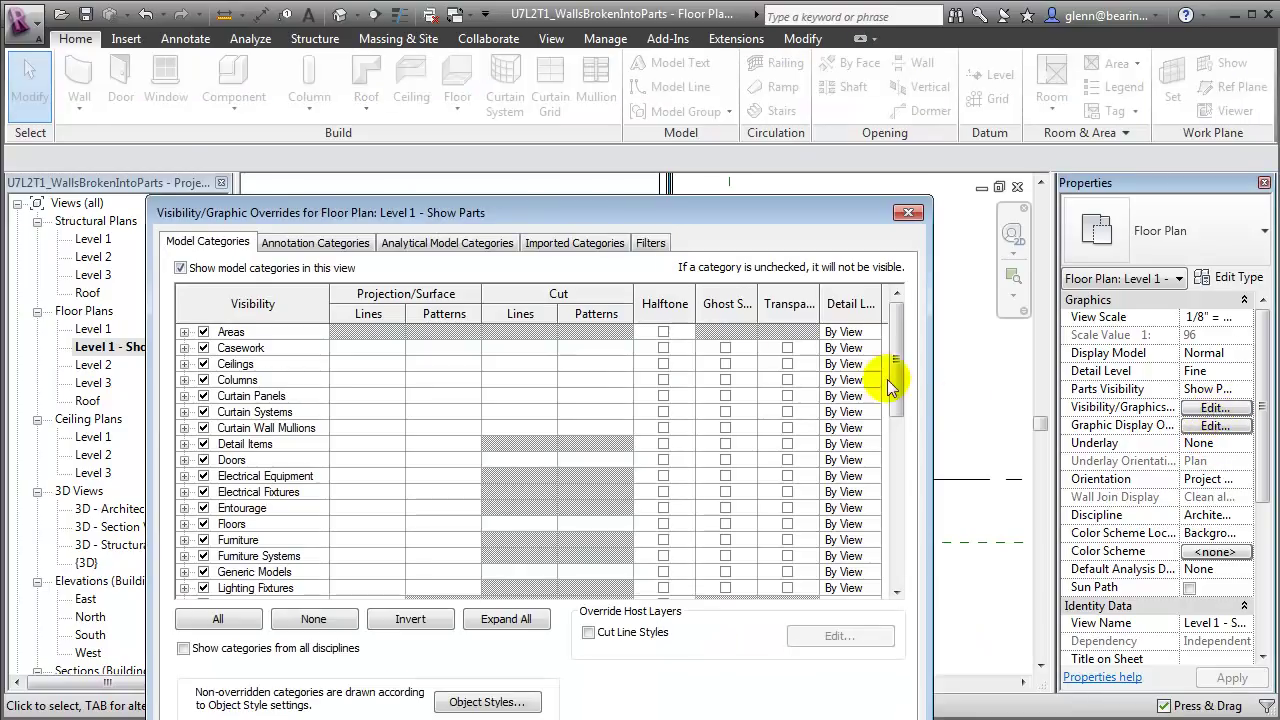
left_click(651, 242)
left_click_drag(323, 303, 421, 303)
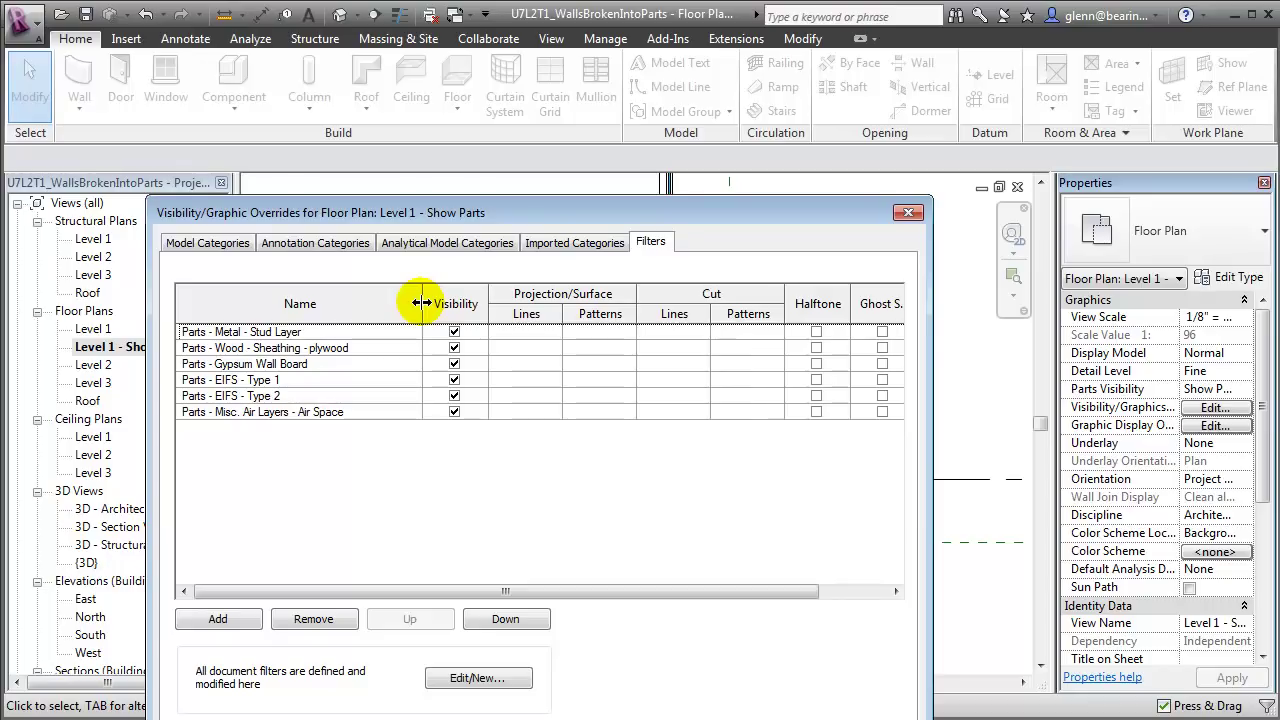
left_click(454, 364)
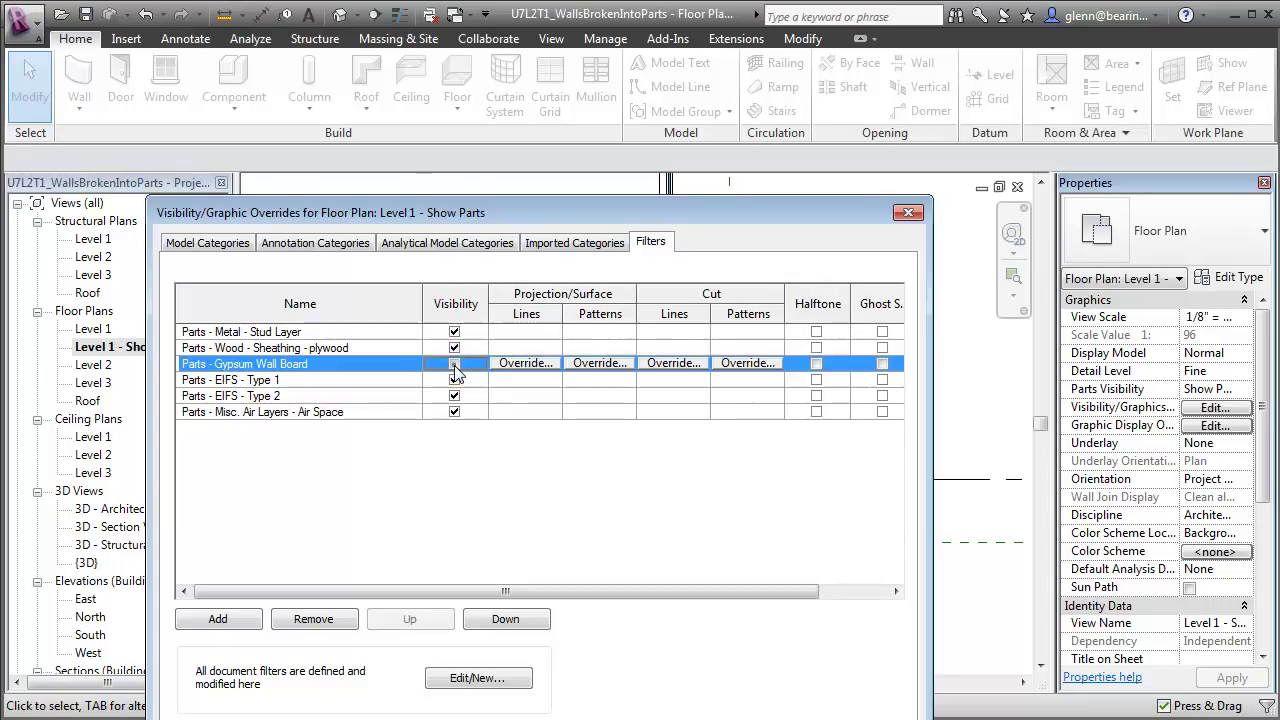
left_click(454, 380)
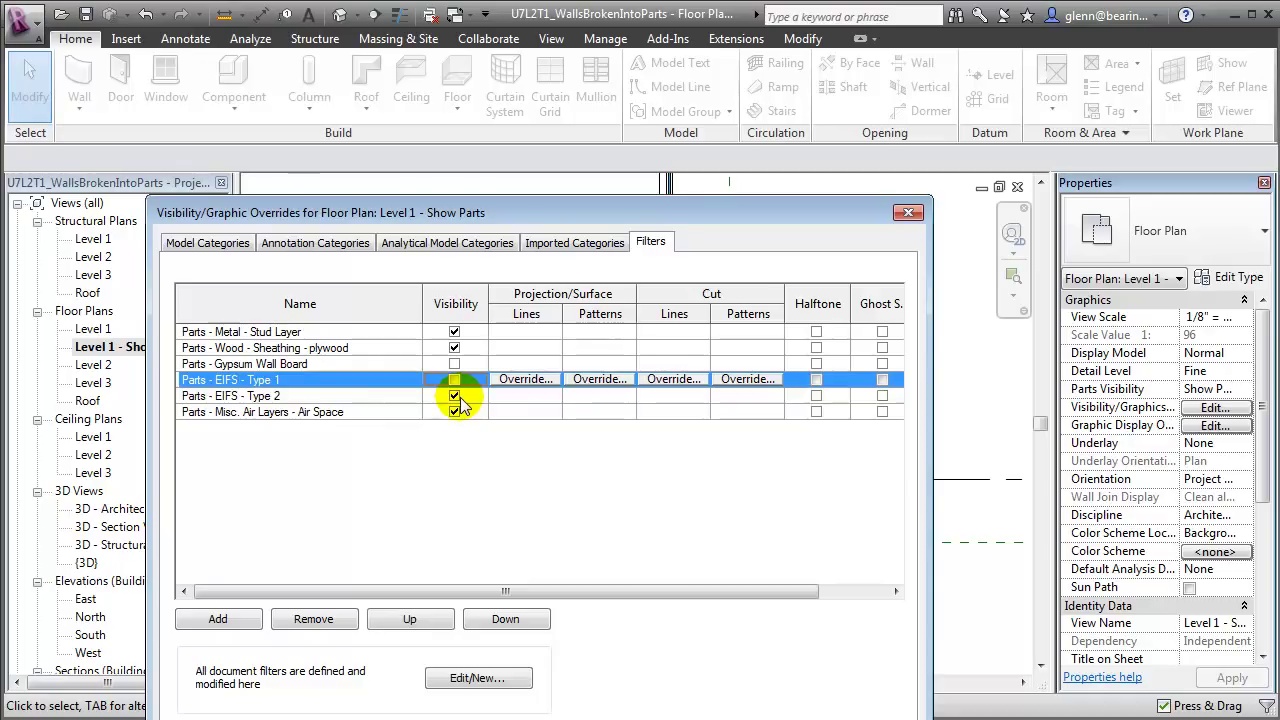
left_click(454, 396)
left_click(454, 412)
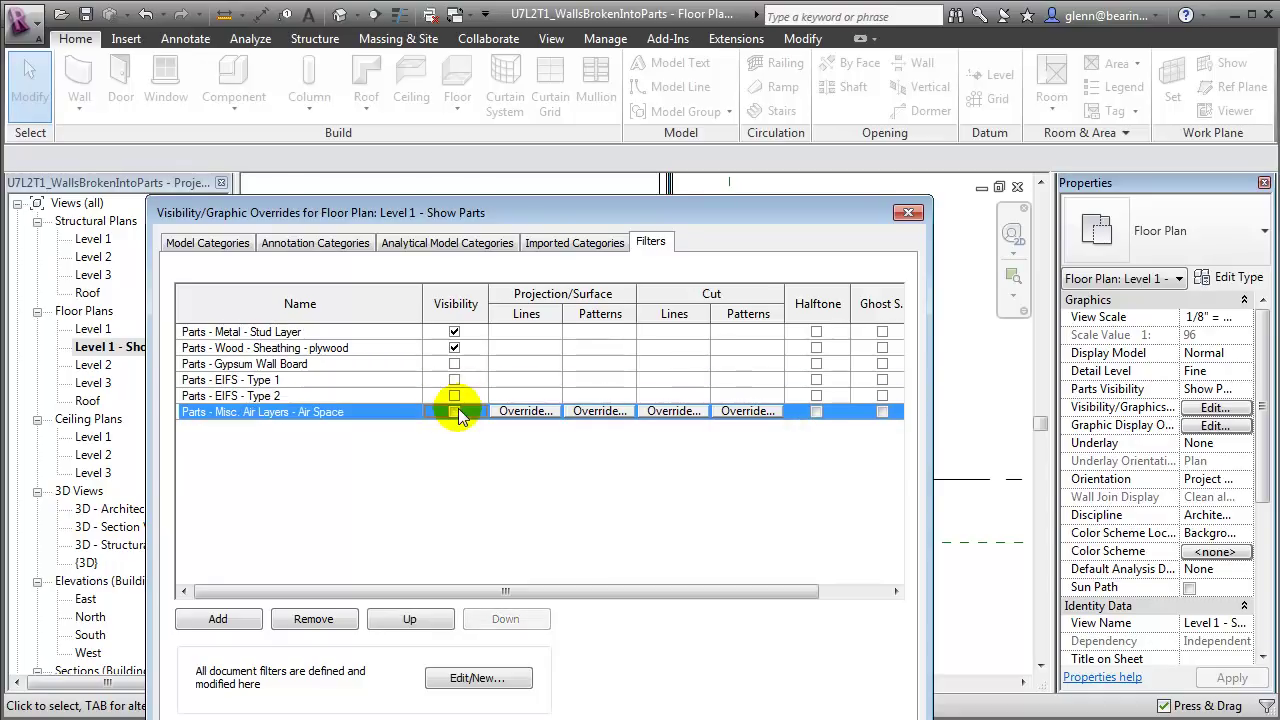
key("Return")
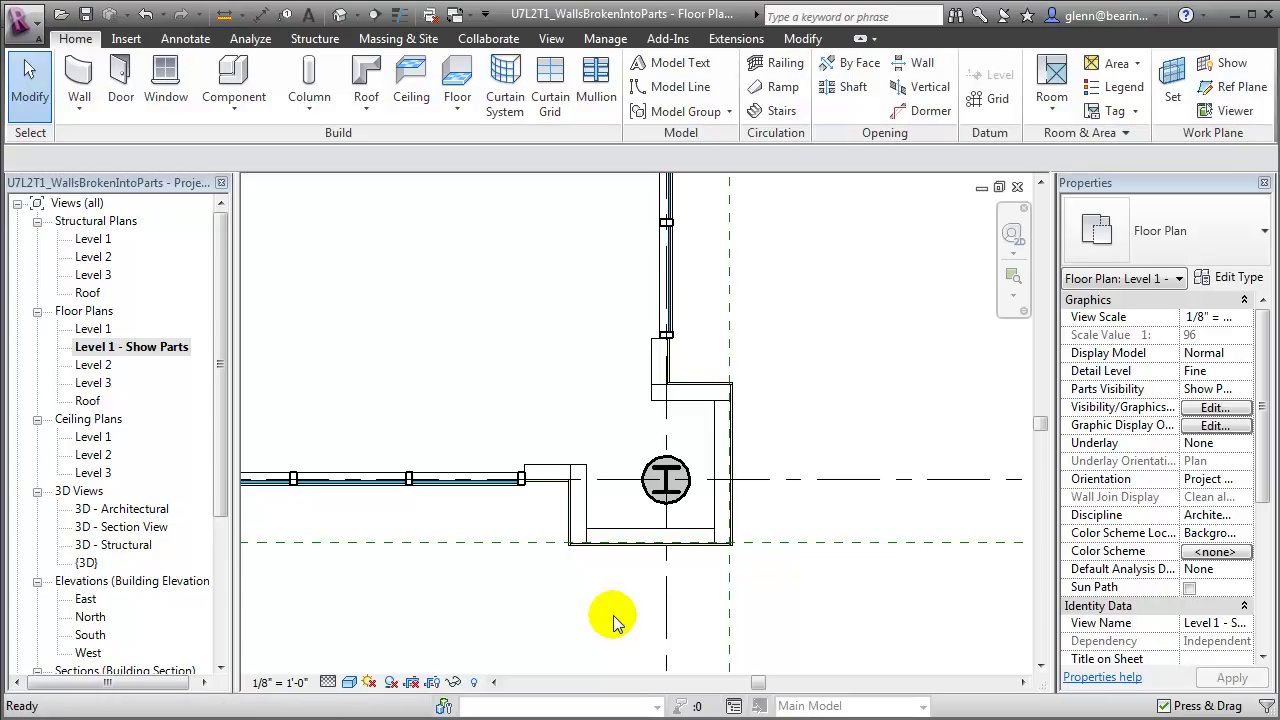
- Filter a selection of the whole Level 1 plan to Parts only and apply 4D_Task_ID 150 to the visible core parts
key("z")
key("f")
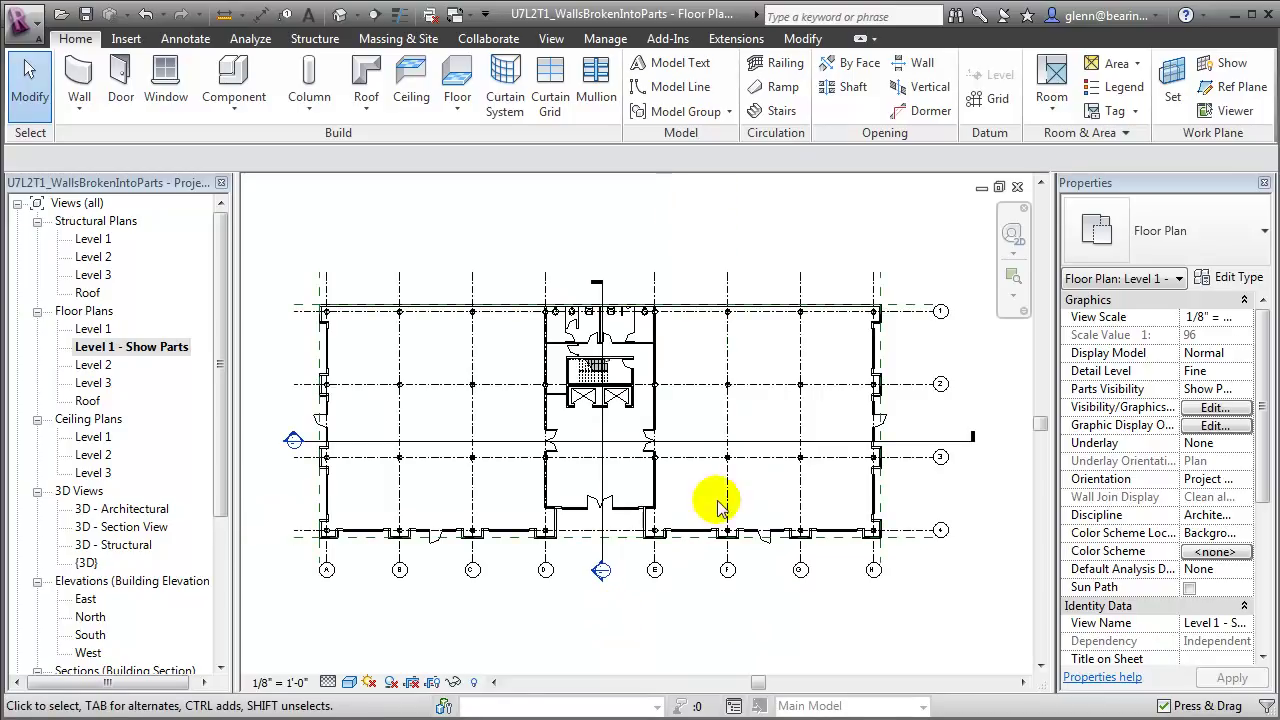
left_click_drag(264, 250, 965, 650)
left_click(780, 90)
left_click(405, 323)
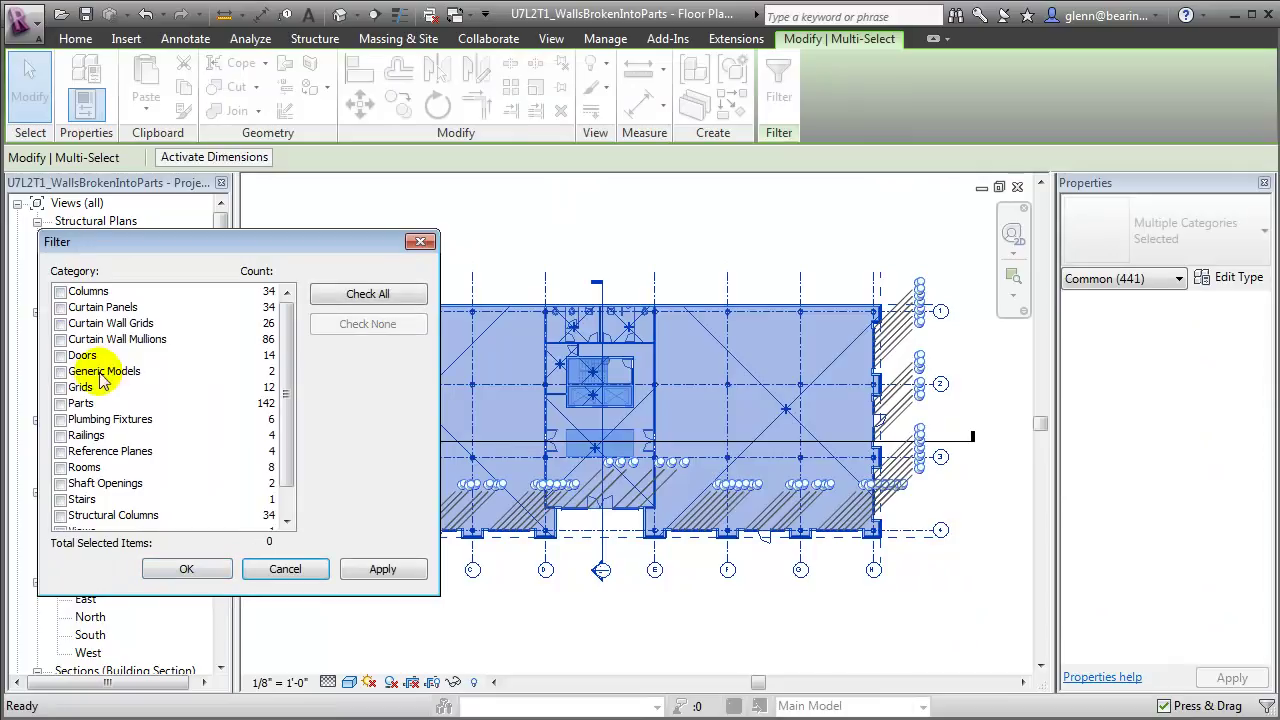
left_click(78, 403)
left_click(186, 568)
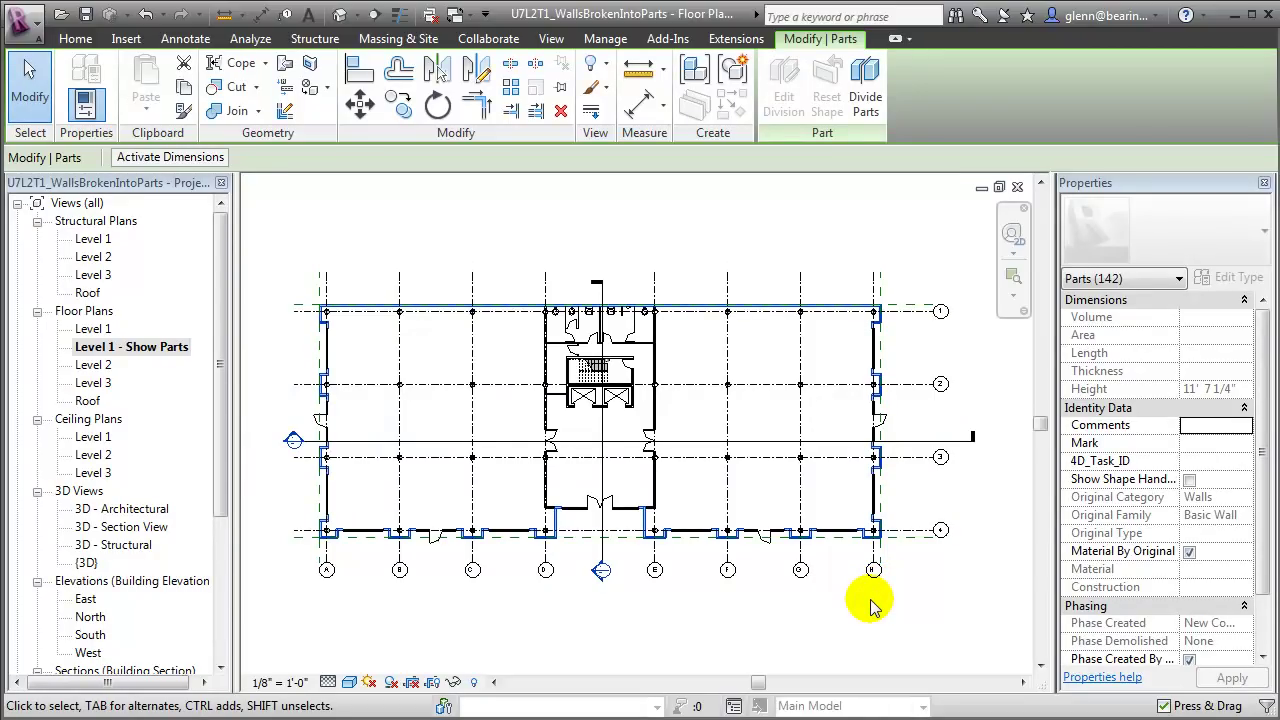
left_click(1220, 462)
type("150")
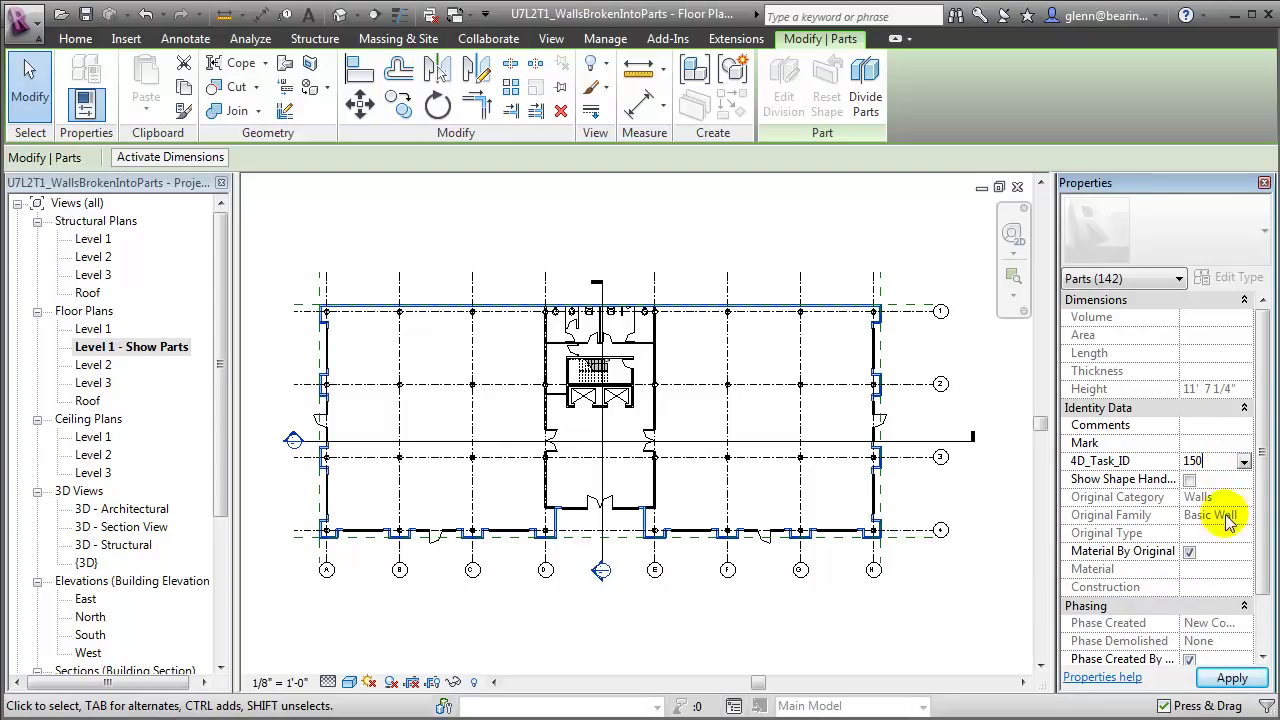
left_click(1224, 678)
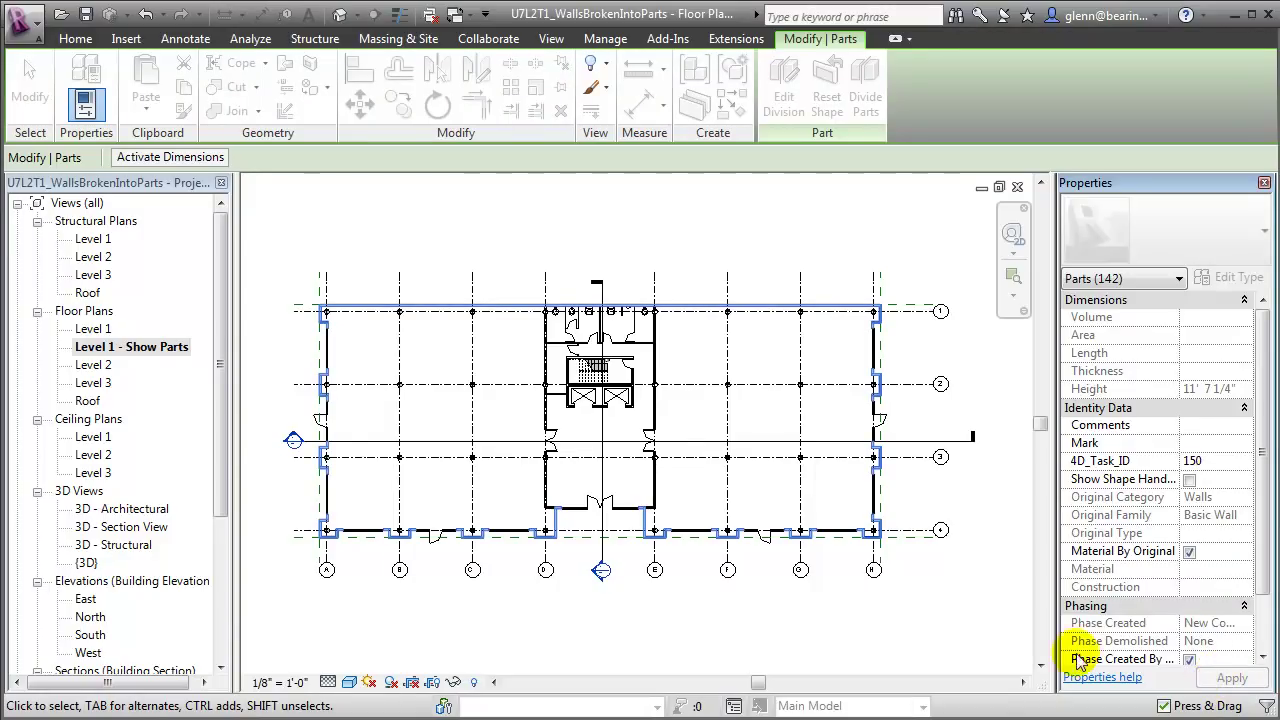
left_click(978, 617)
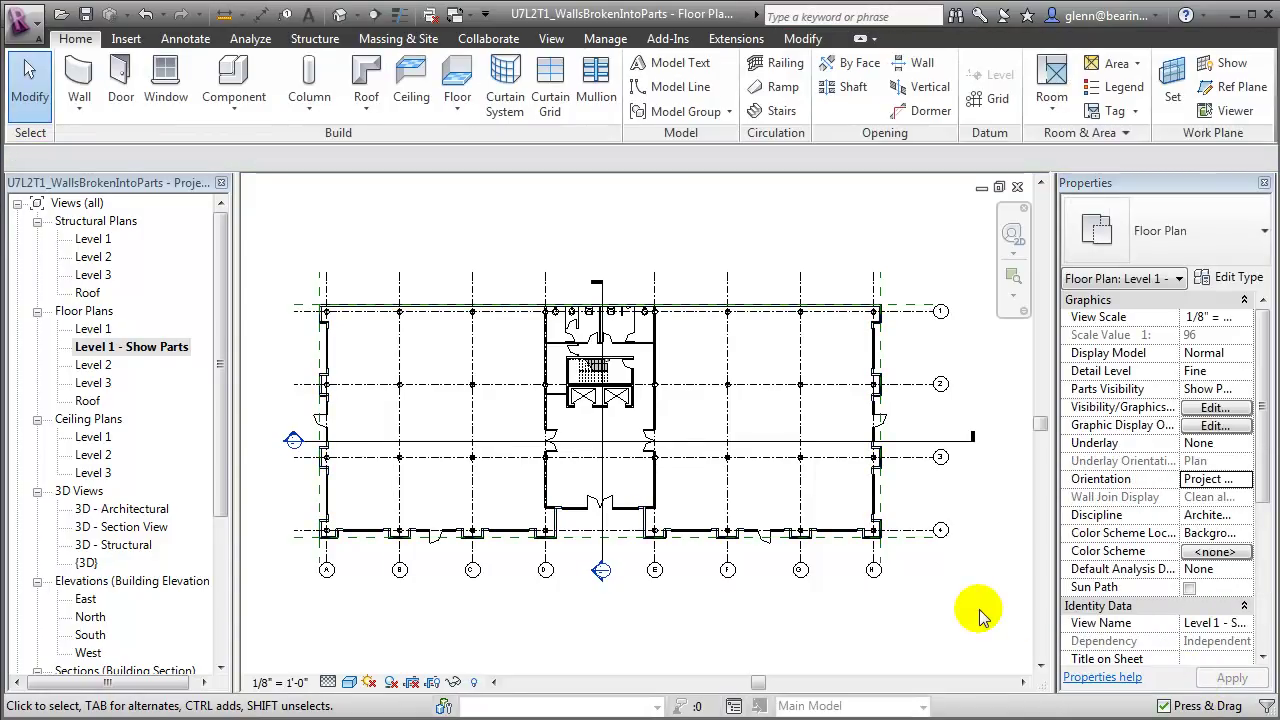
- In the Level 1 - Show Parts view, hide the Metal Stud Layer and Wood Sheathing part filters and show EIFS - Type 1 and Type 2
left_click(1214, 408)
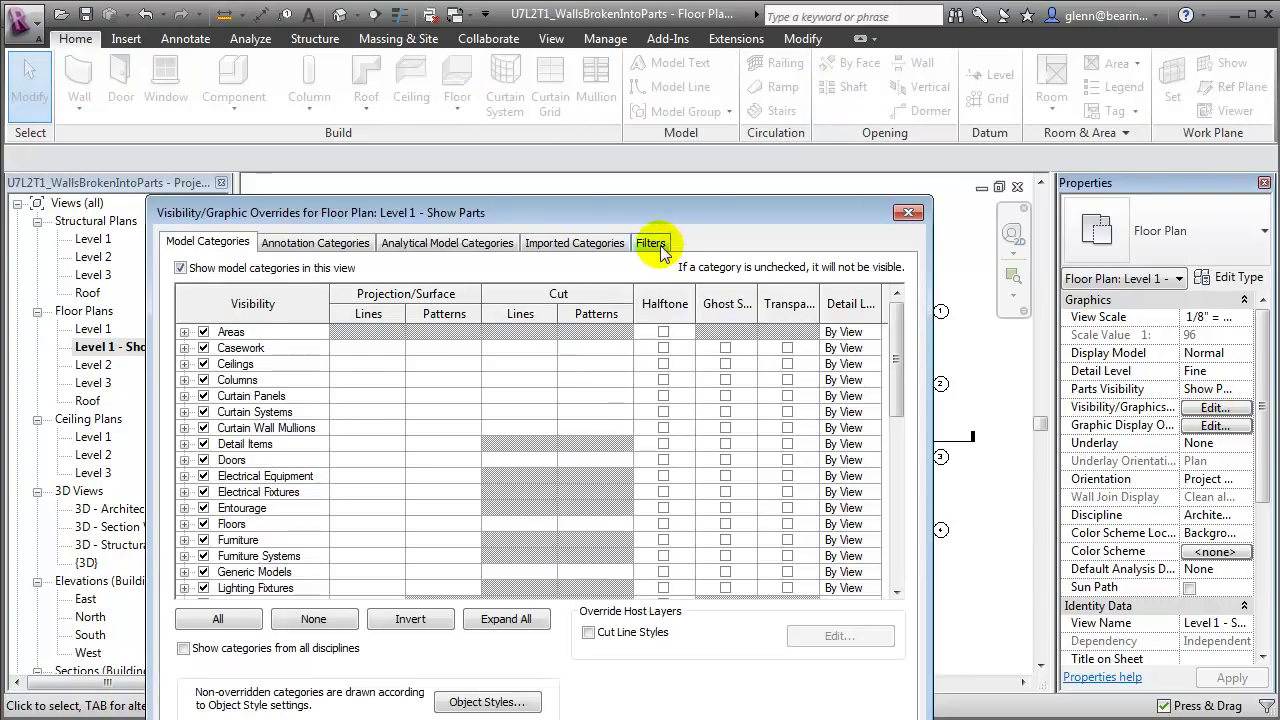
left_click(649, 243)
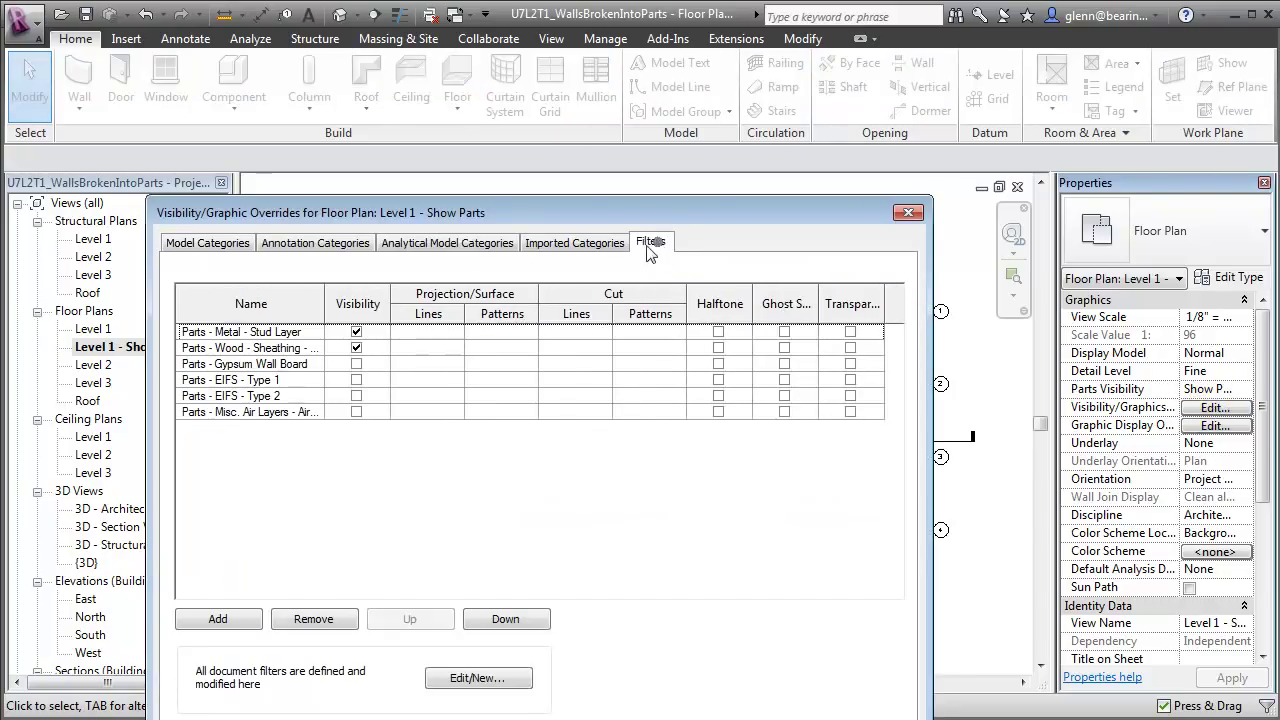
left_click(356, 333)
left_click(356, 348)
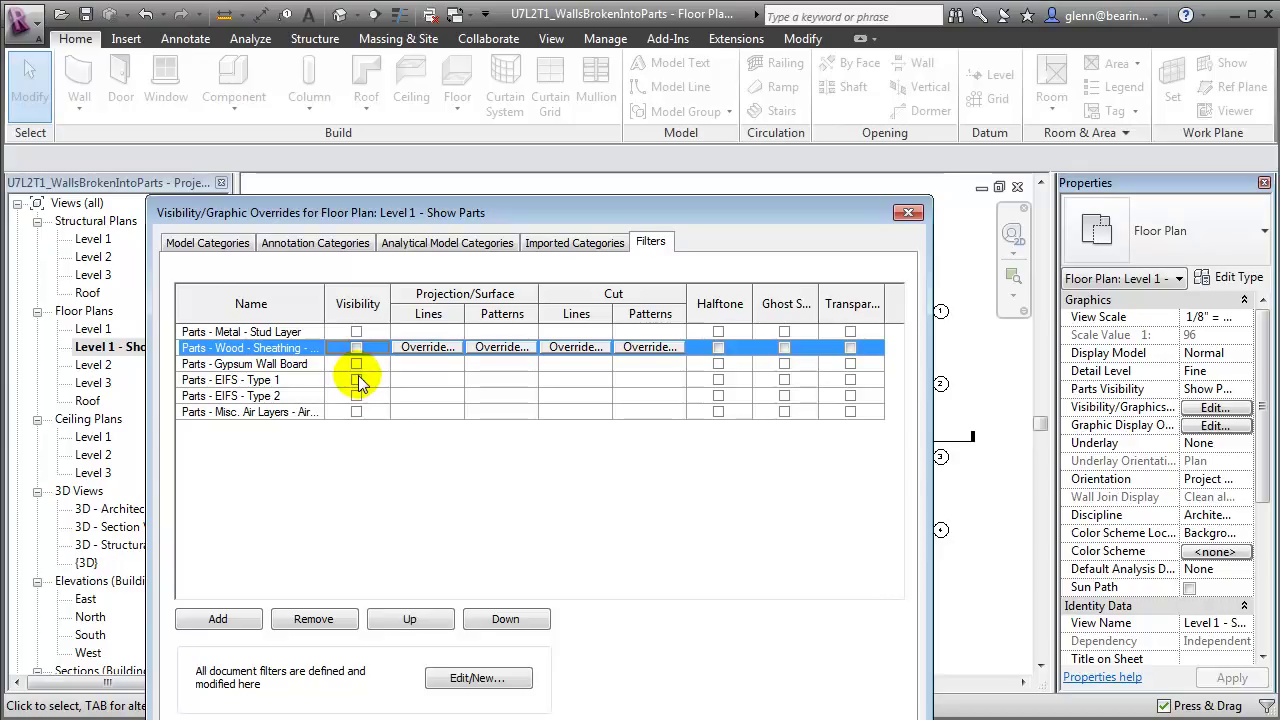
left_click(357, 380)
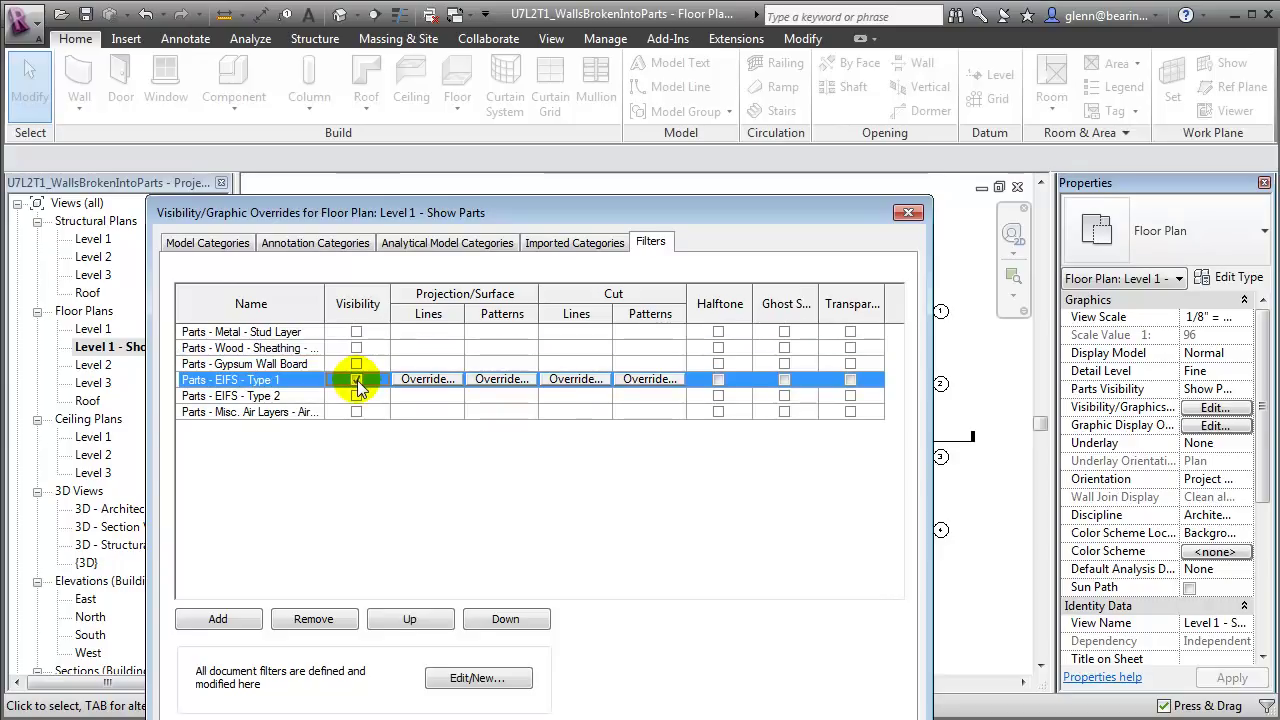
left_click(356, 396)
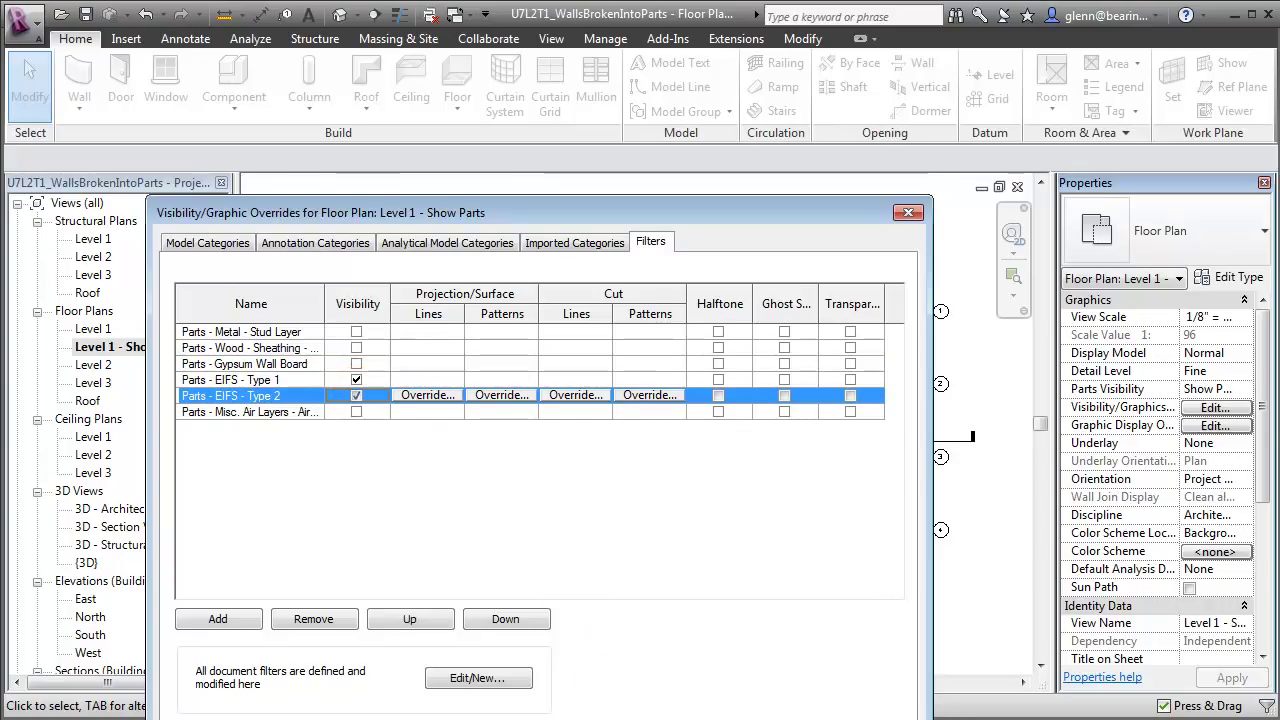
key("Return")
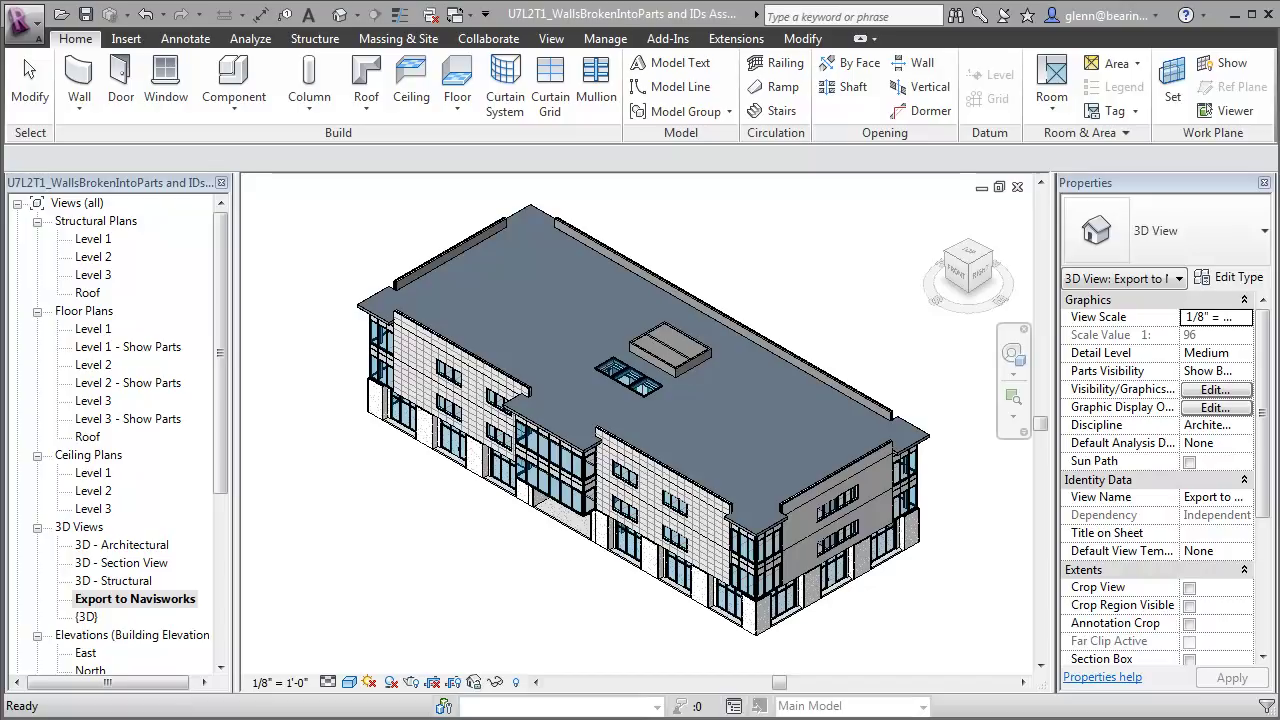
- Start a Navisworks 2012 export of the Export to Navisworks 3D view and accept the Revit export settings with Convert construction parts enabled
double_click(122, 600)
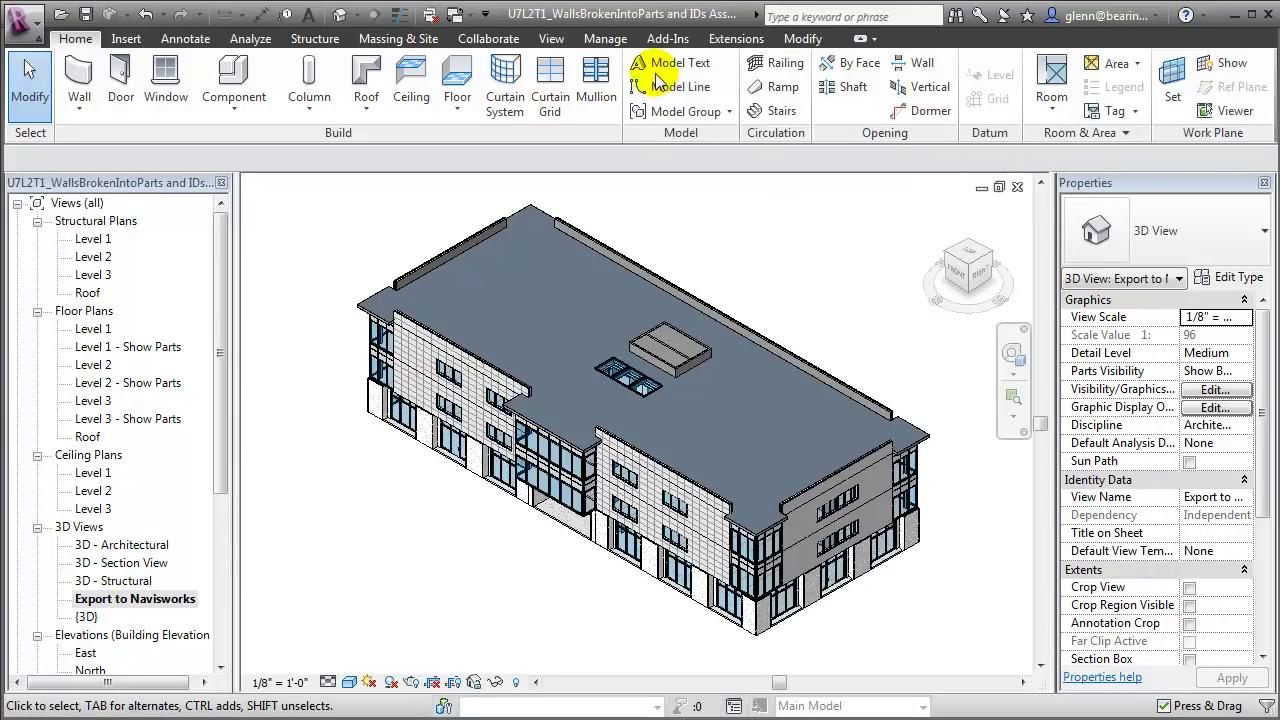
left_click(667, 38)
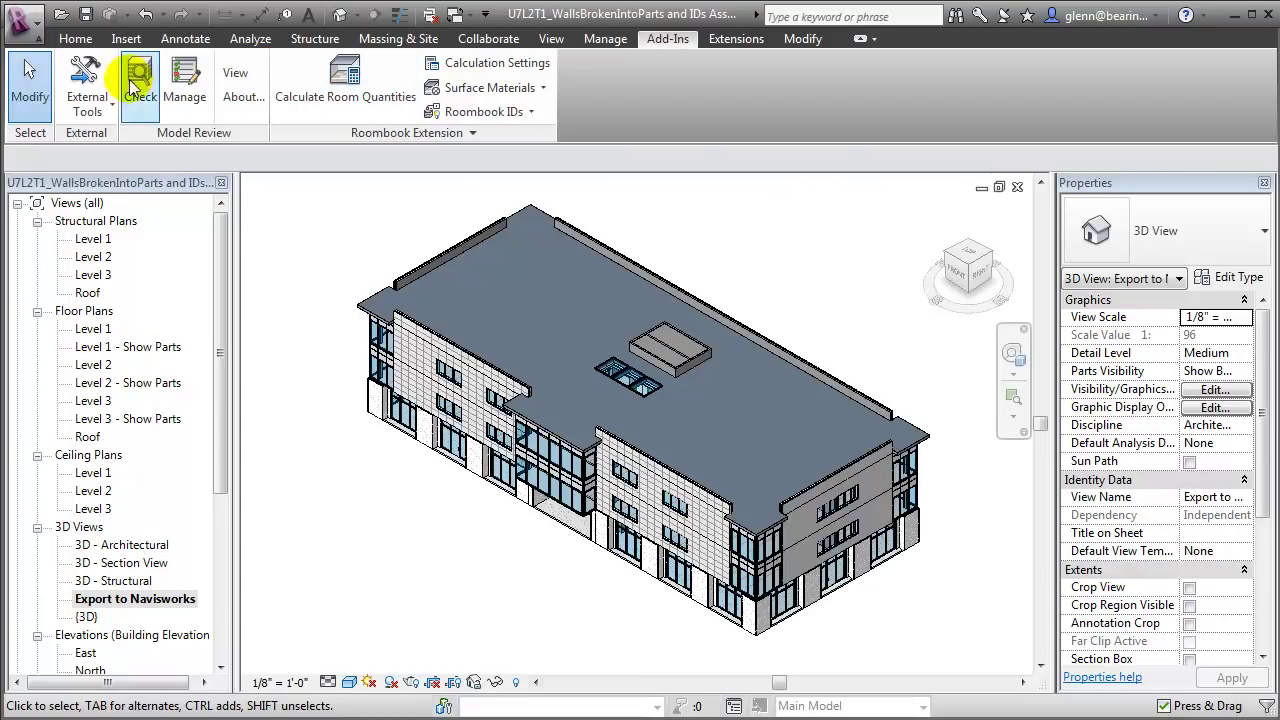
left_click(87, 80)
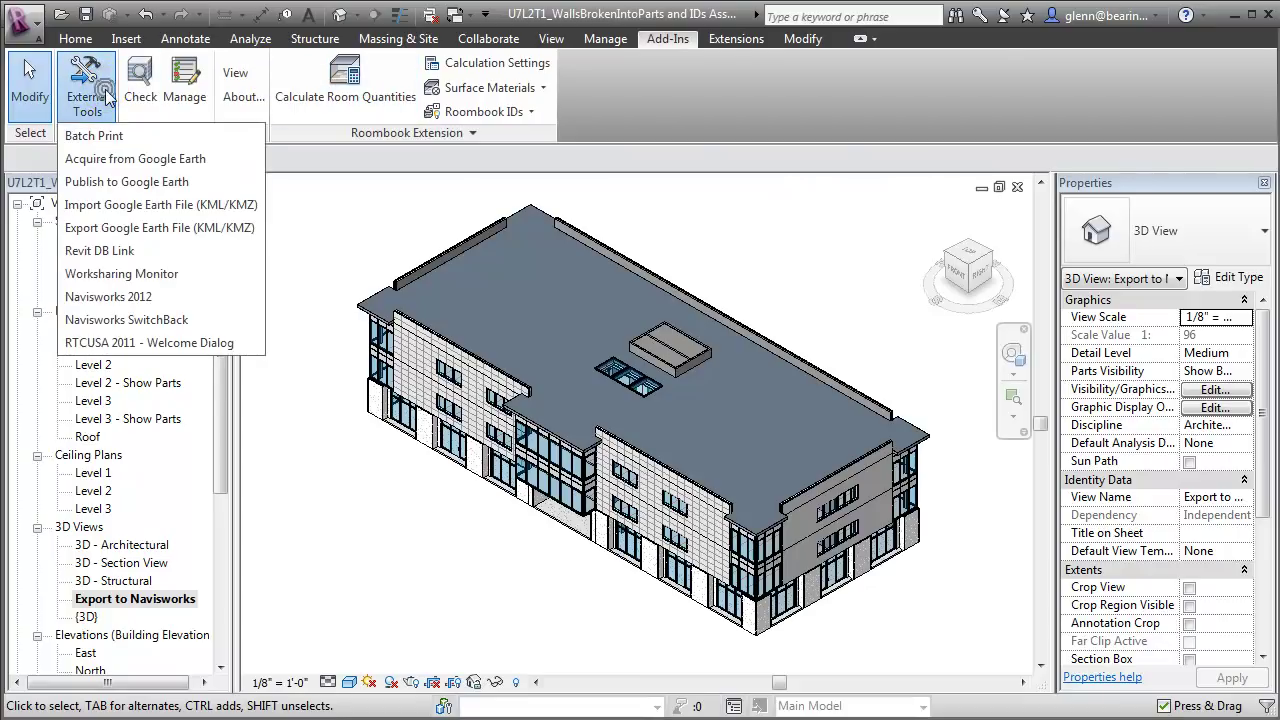
left_click(138, 297)
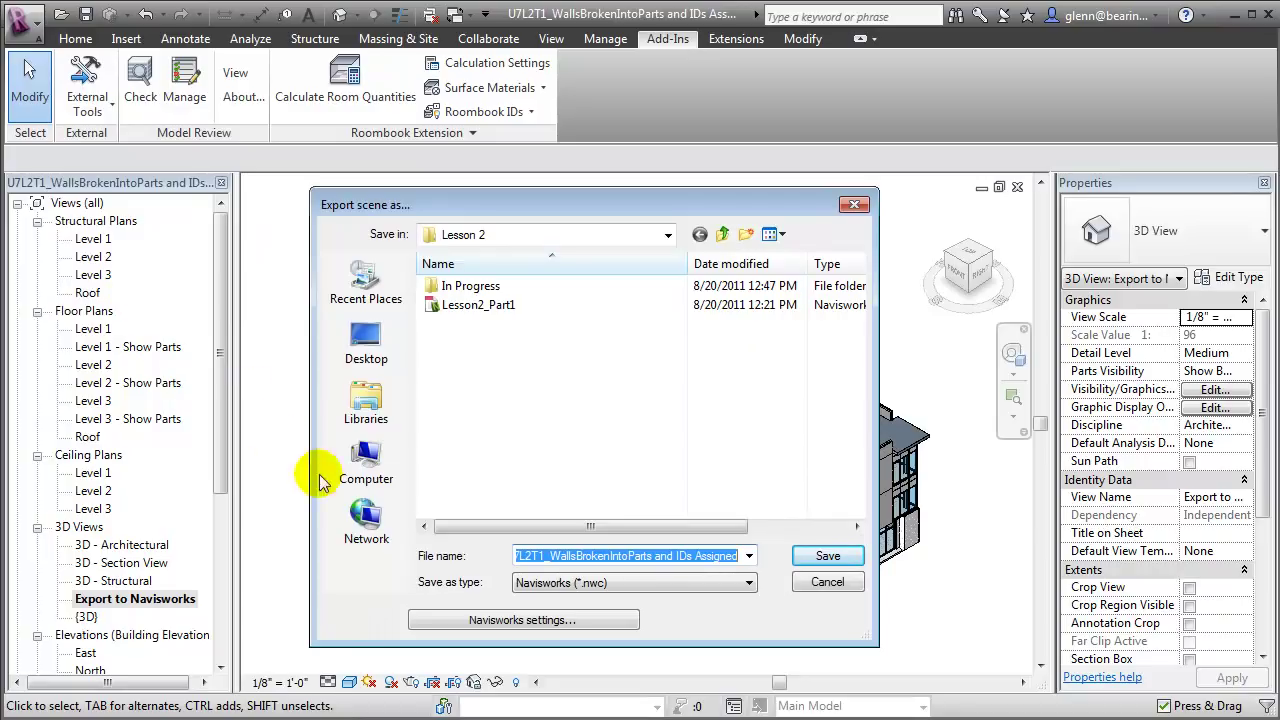
left_click(485, 621)
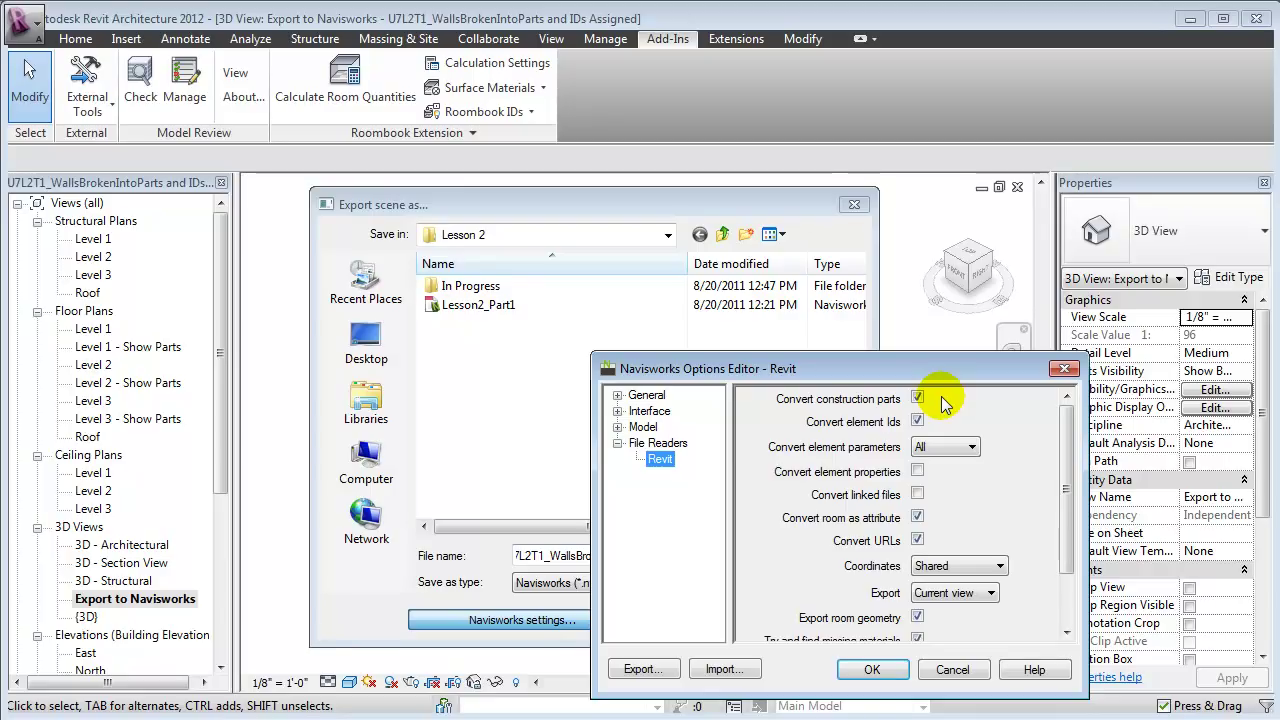
left_click(872, 670)
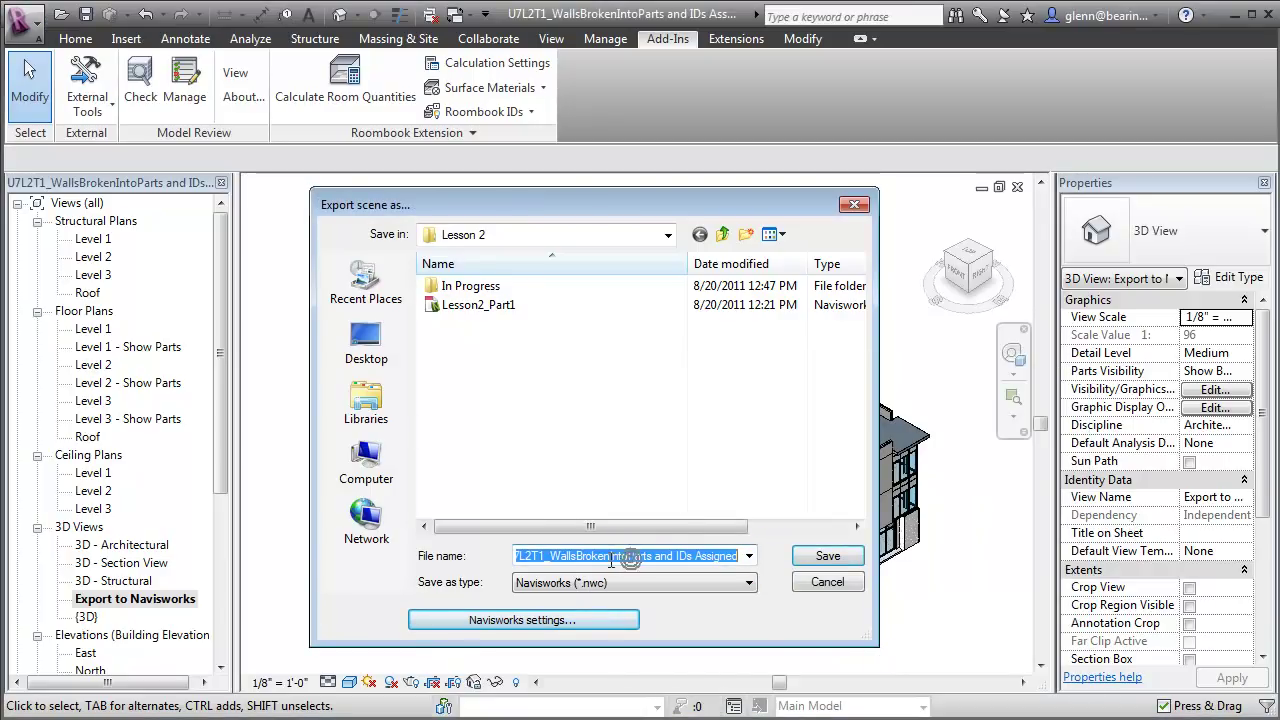
- Save the exported Navisworks scene as Lesson 2_Part 2 in the Lesson 2 folder
type("Less")
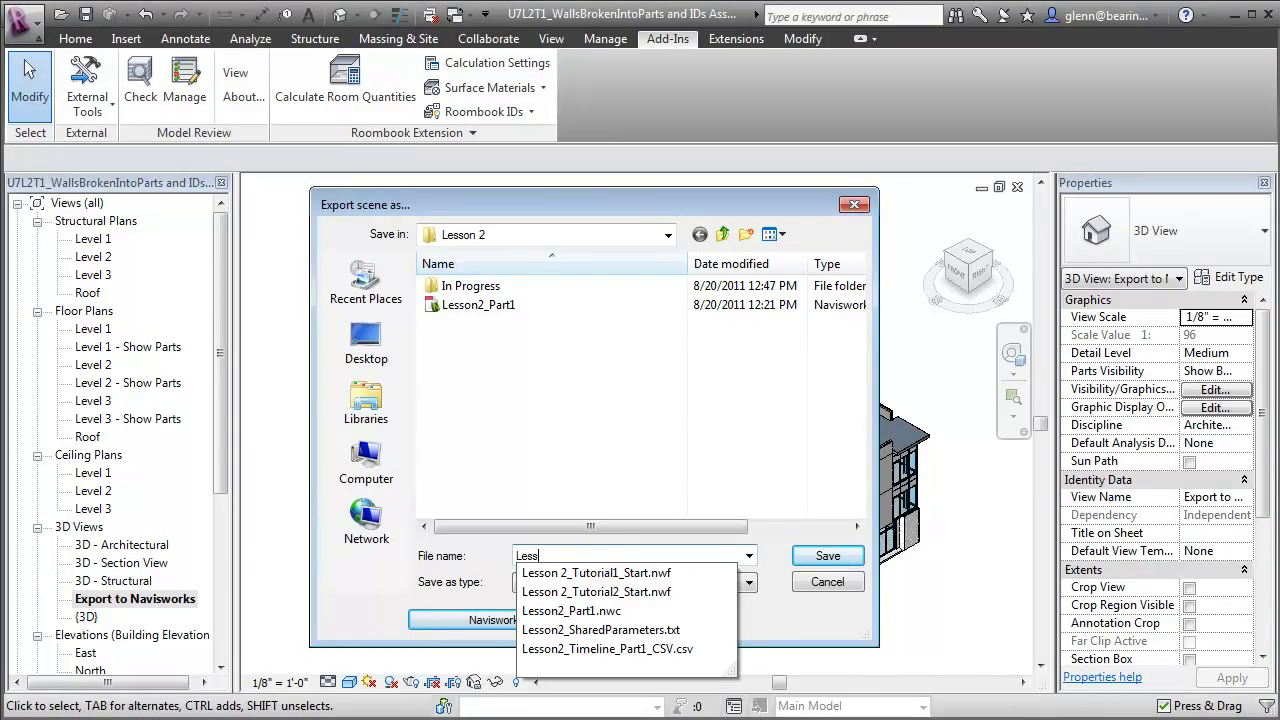
type("on 2")
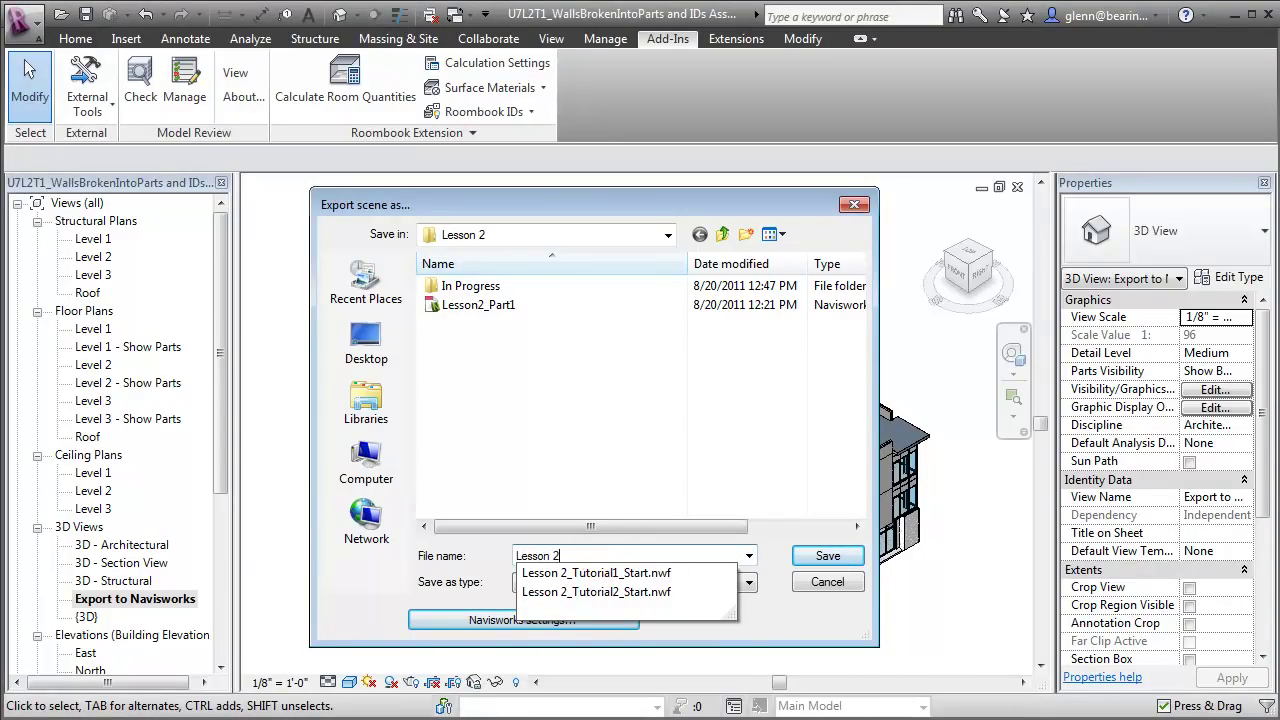
type("_Part 2")
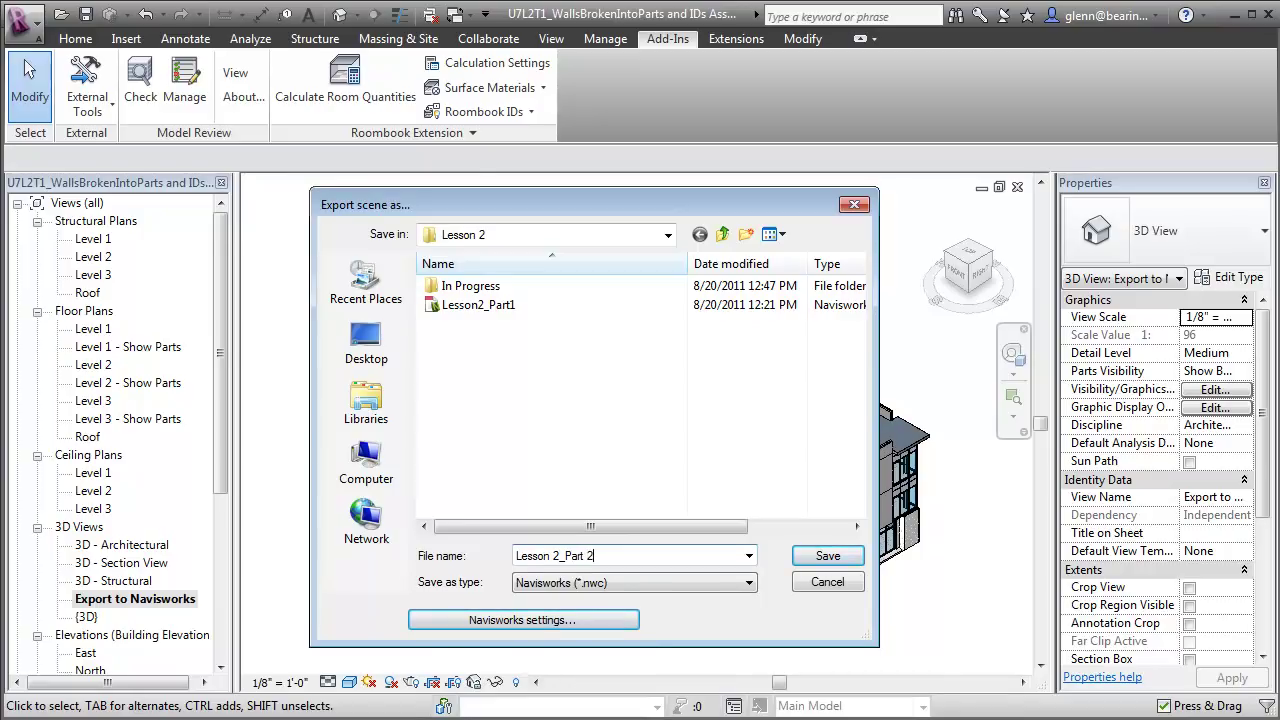
key("Return")
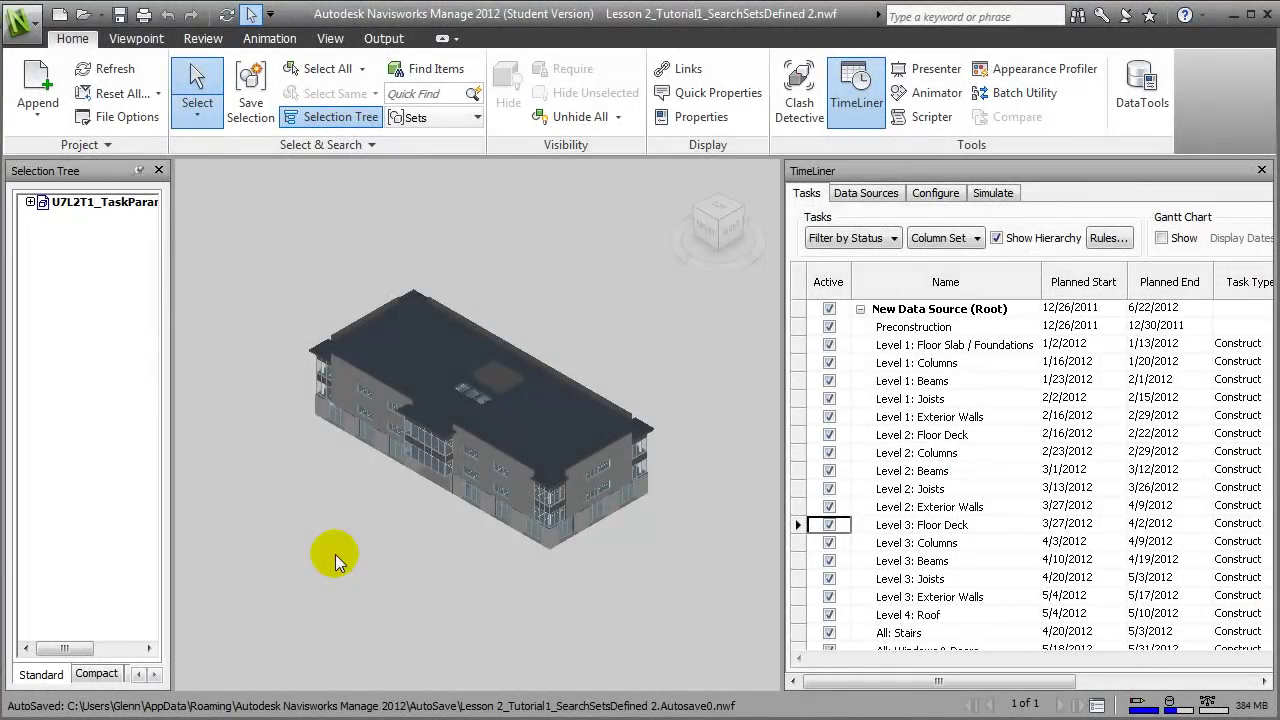
- Switch to Navisworks Manage and append the Lesson 2_Part 2 cache file to the open model
left_click(38, 104)
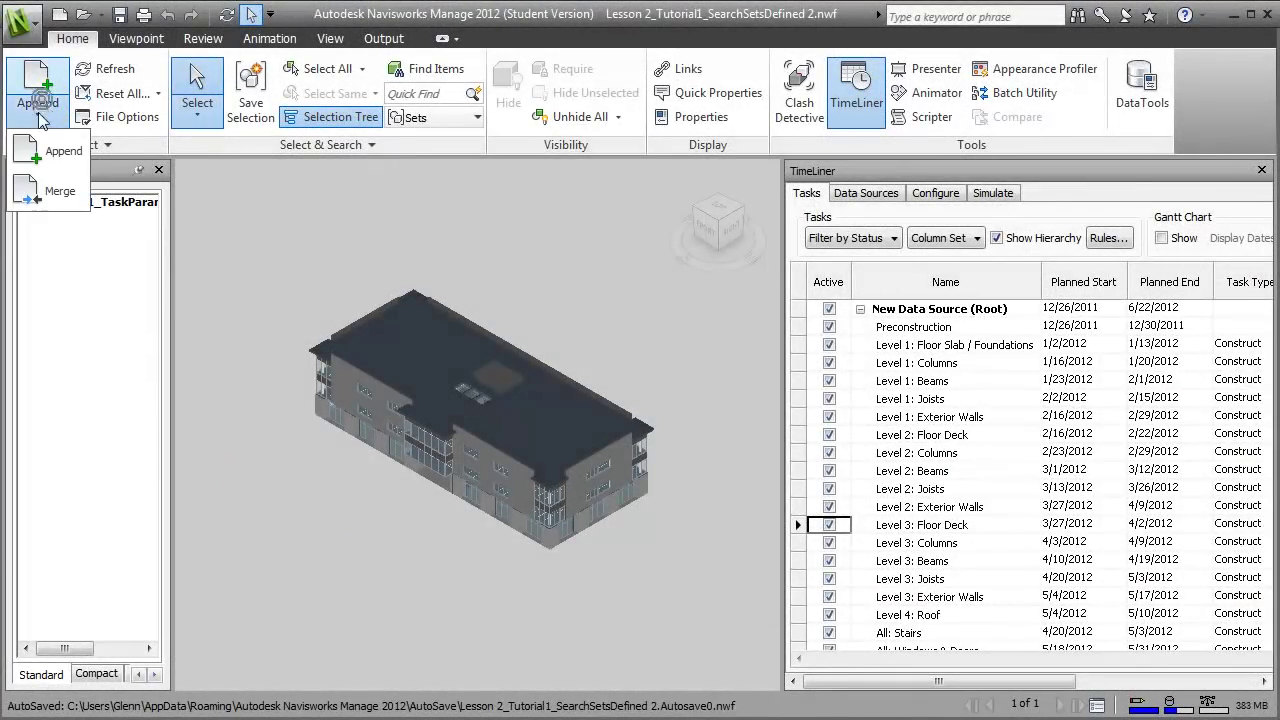
left_click(40, 150)
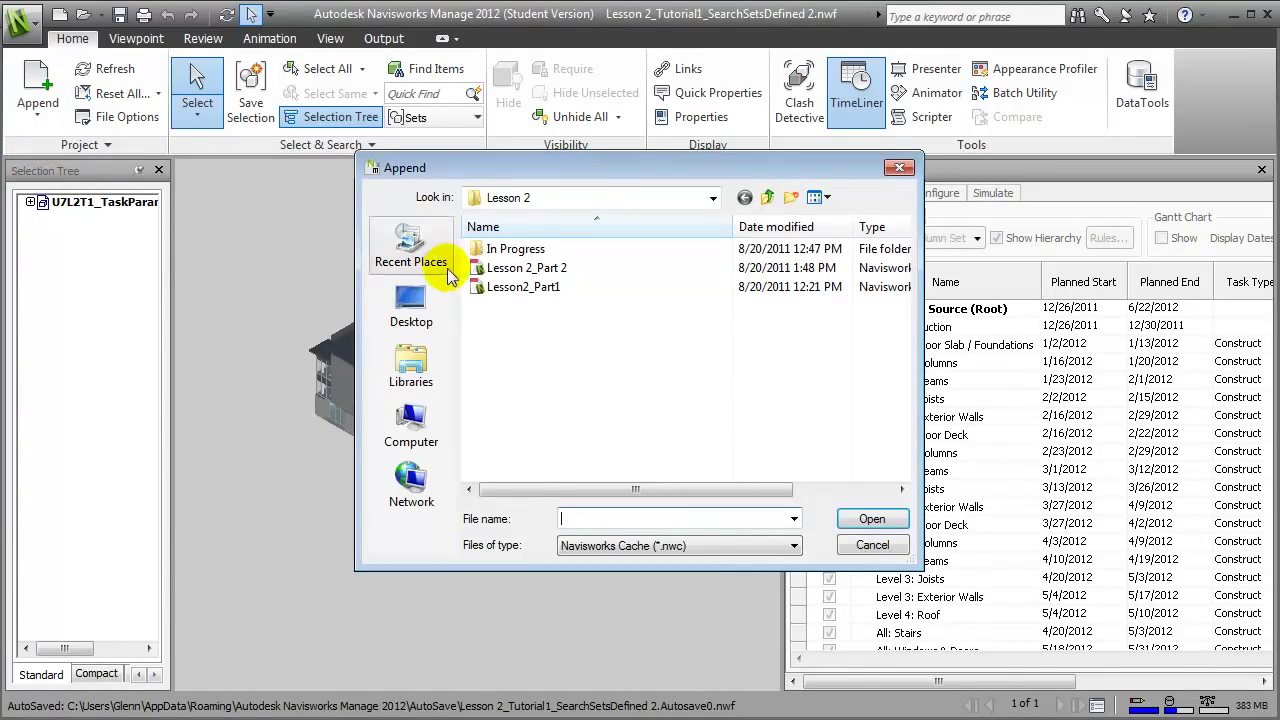
left_click(485, 268)
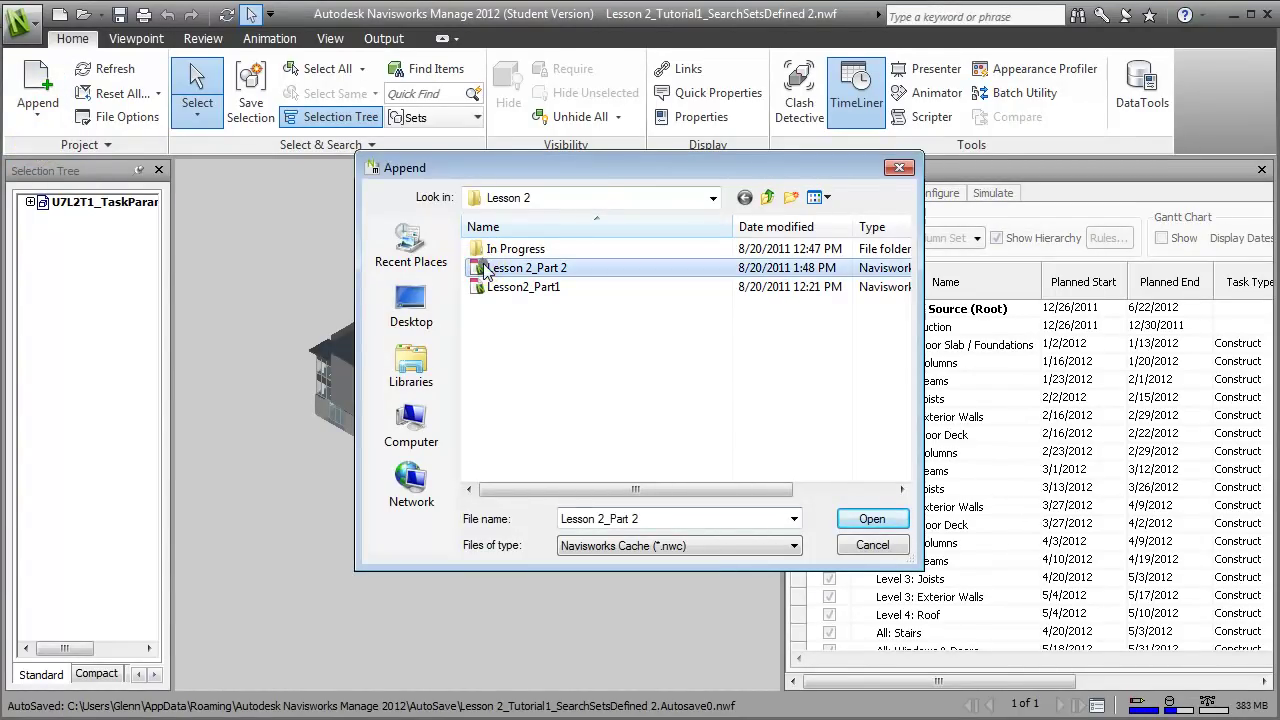
left_click(868, 519)
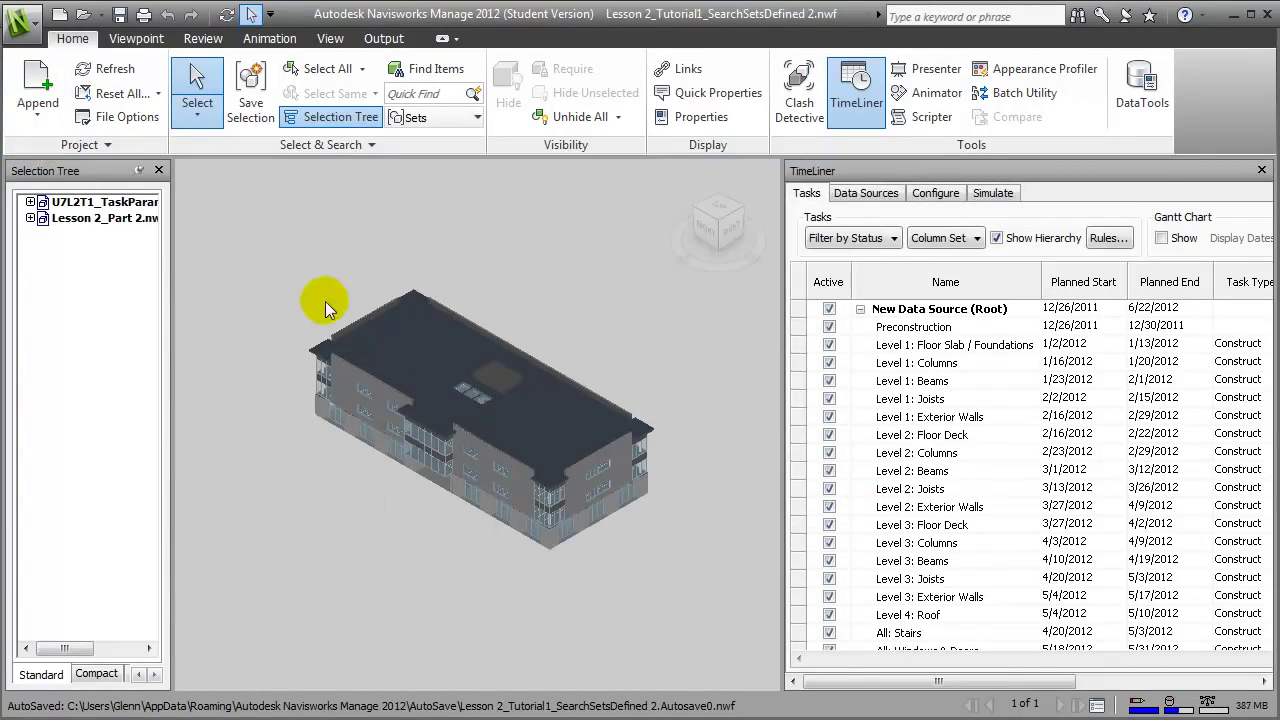
- Delete the old U7L2T1_TaskParameterAdded2.nwc model from the project
left_click(128, 205)
right_click(118, 205)
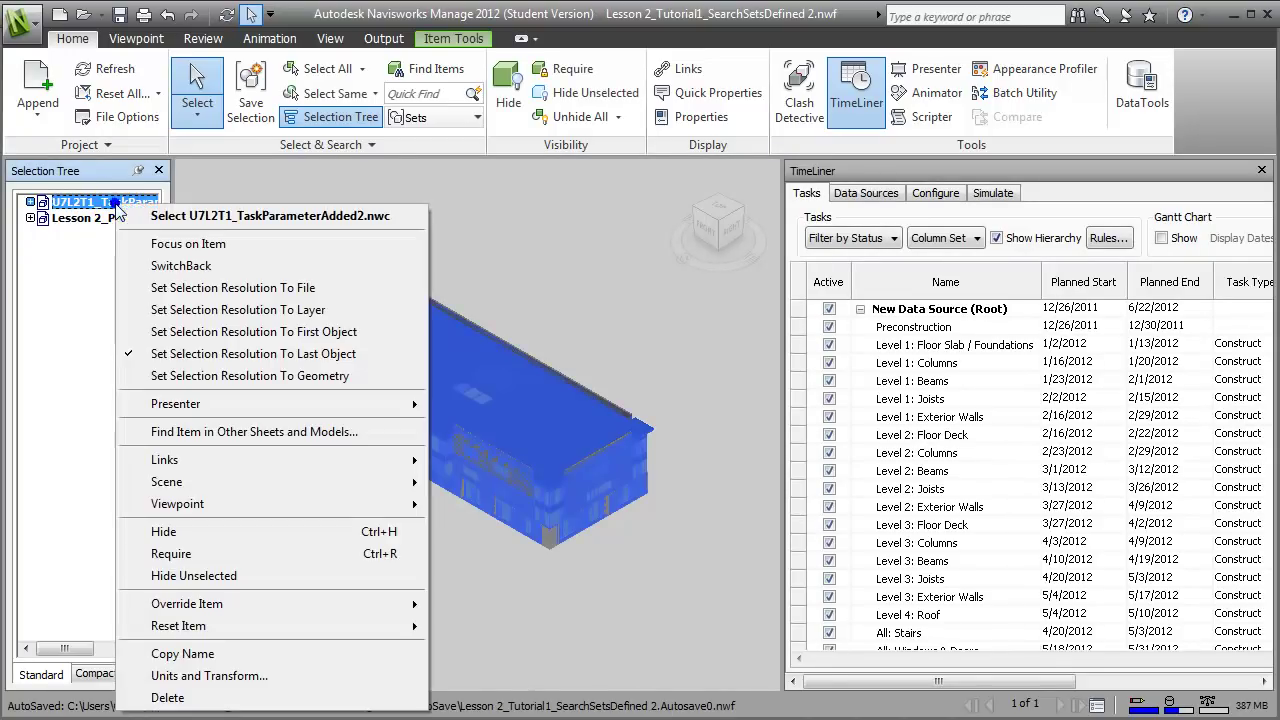
left_click(200, 698)
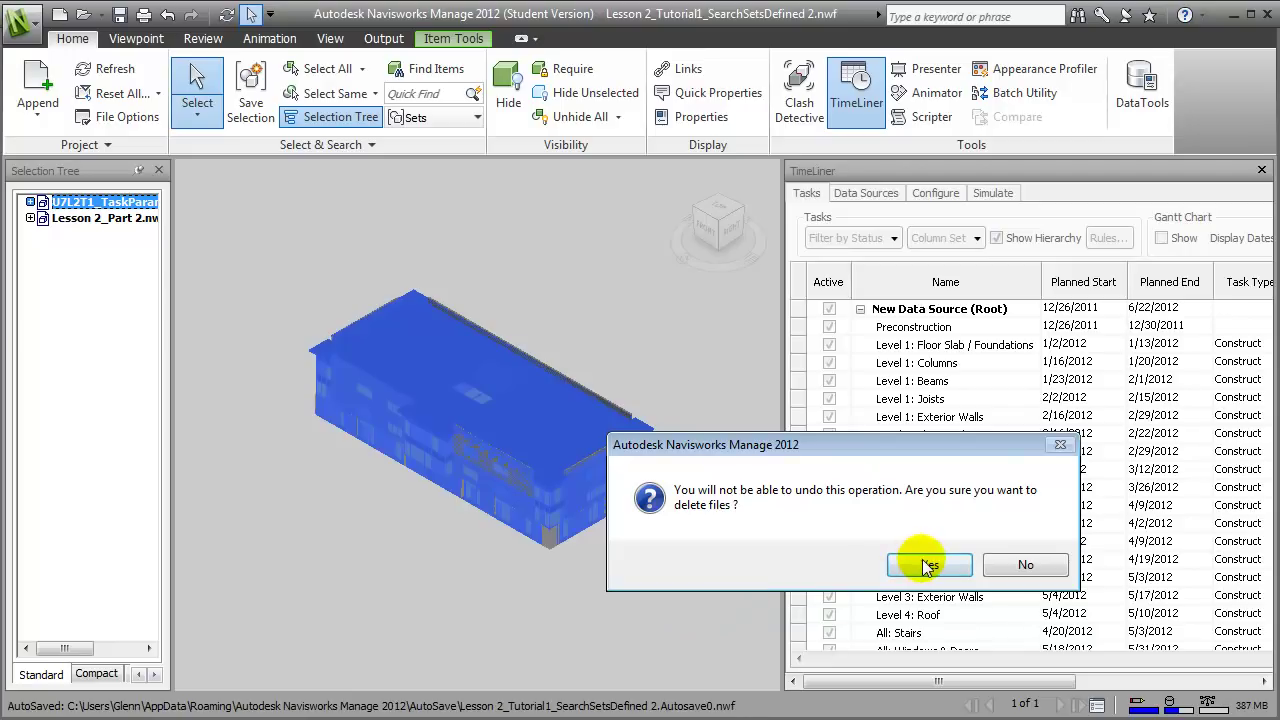
left_click(922, 564)
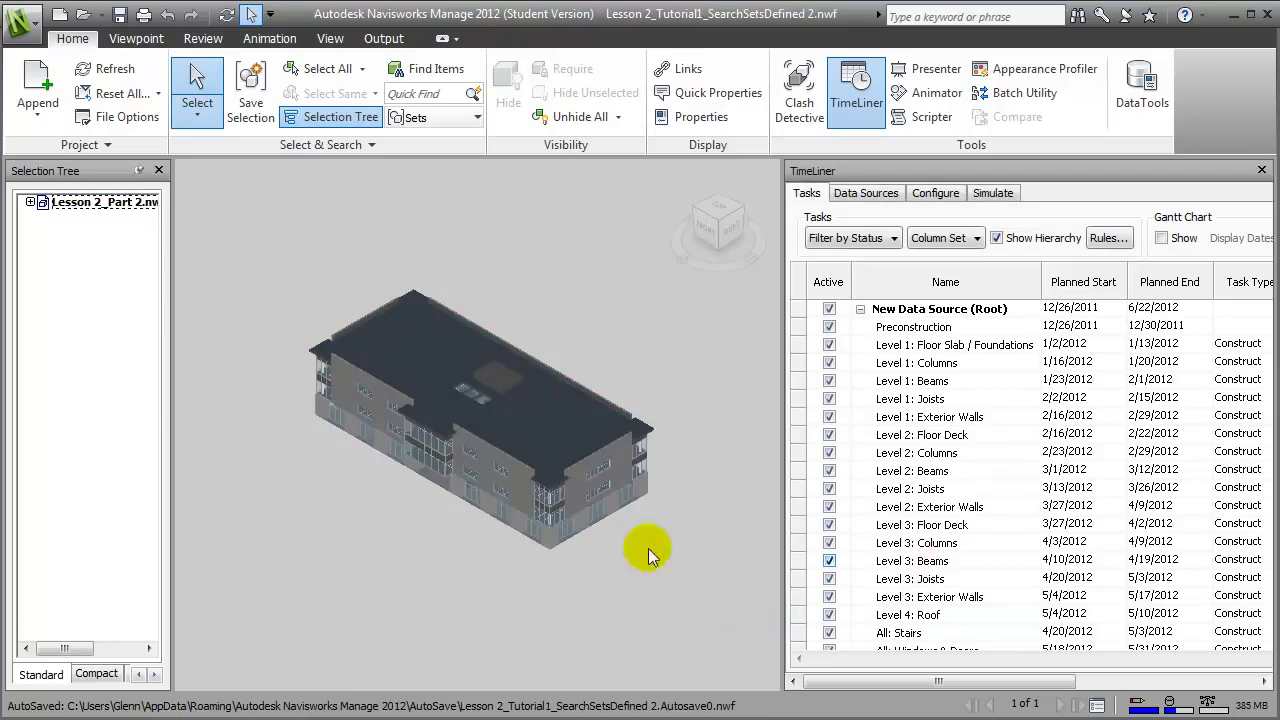
- Examine the parts inside a Level 1 exterior EIFS wall in the Lesson 2_Part 2 model, widening the selection tree to read the names
left_click(30, 202)
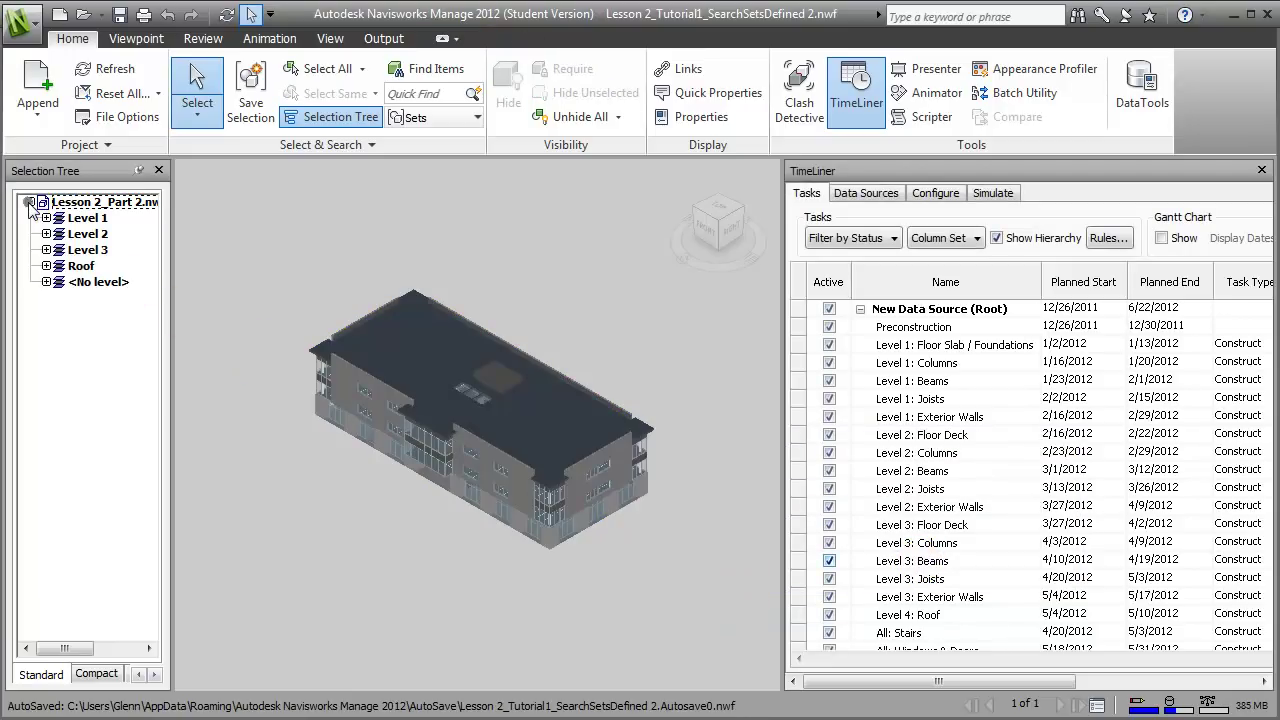
left_click(46, 218)
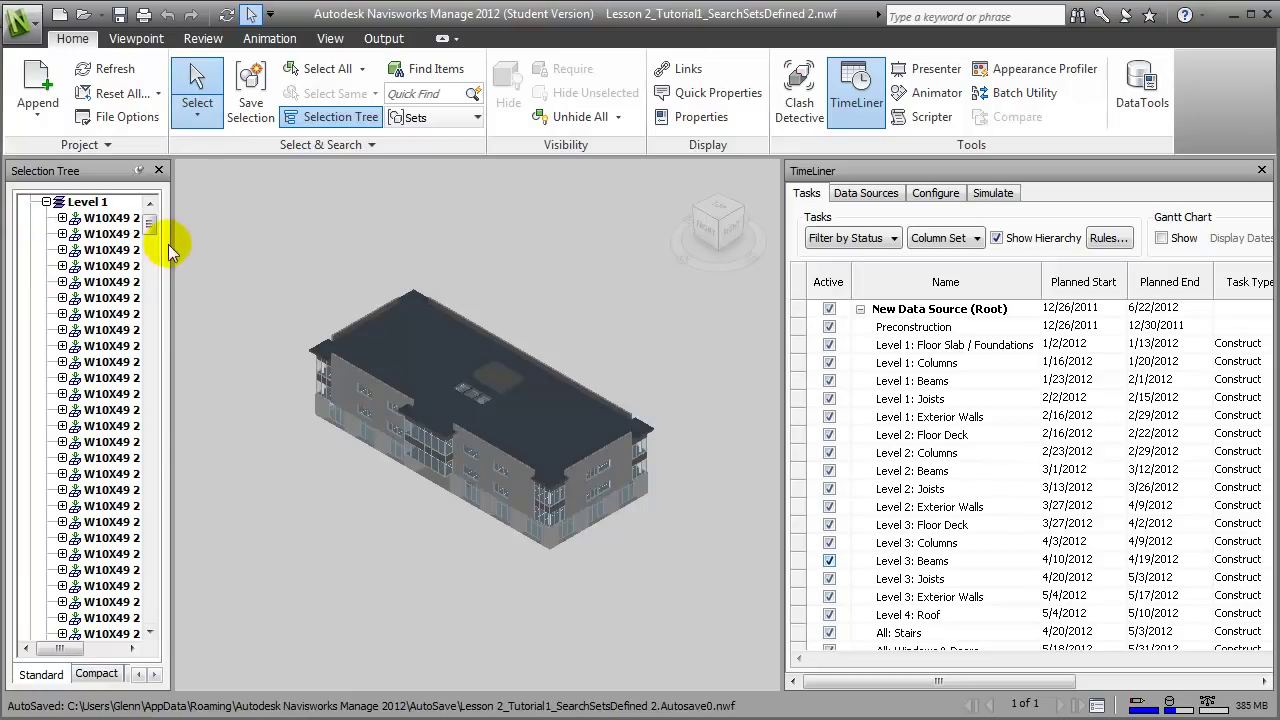
left_click_drag(155, 232, 149, 310)
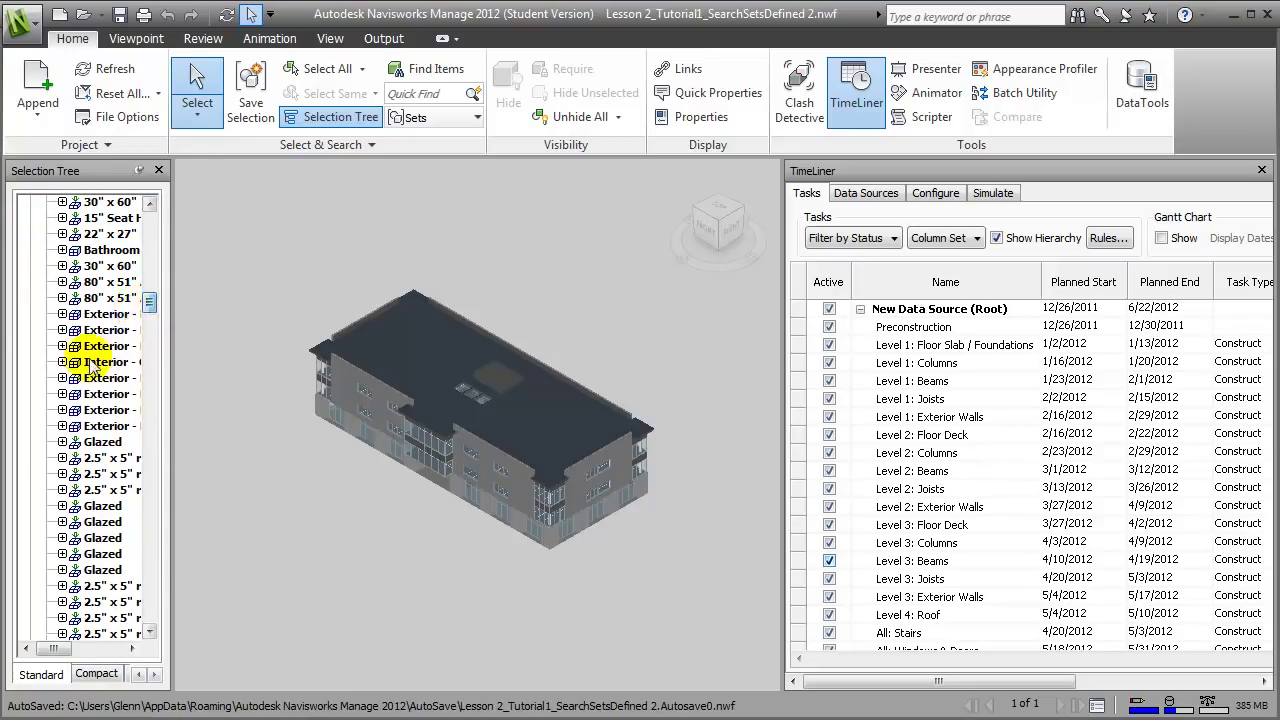
left_click(62, 393)
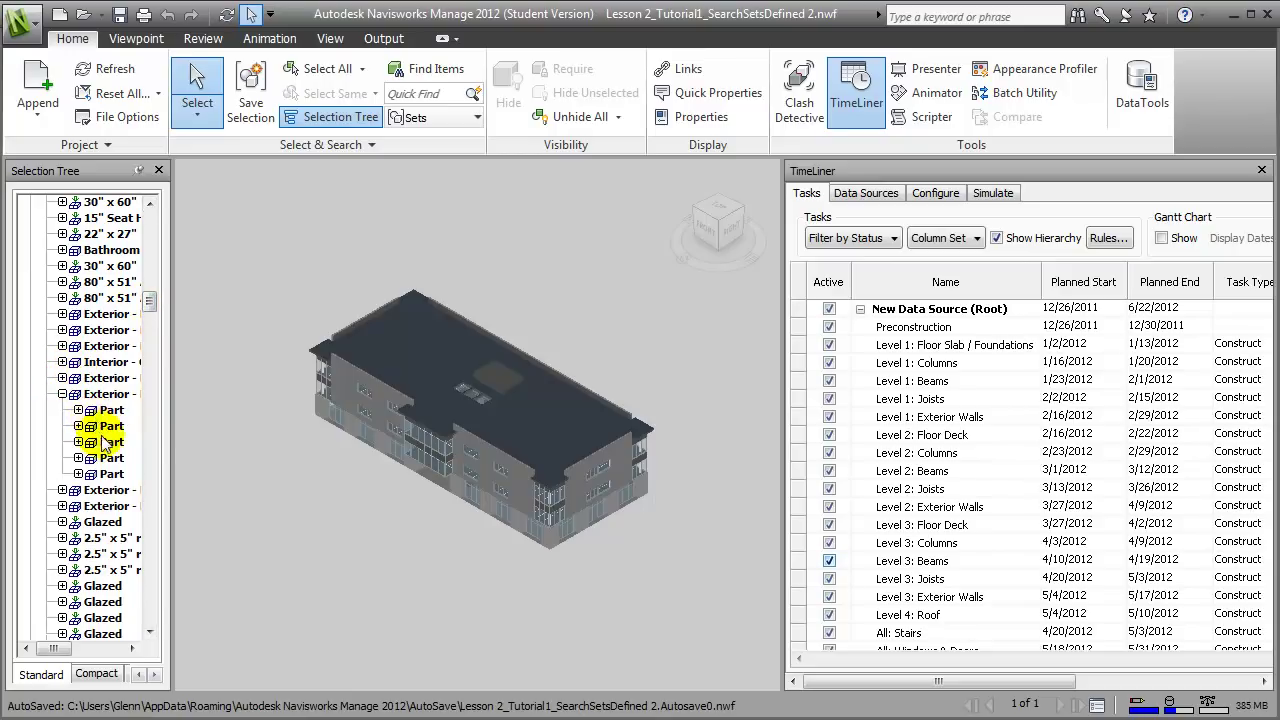
left_click_drag(172, 424, 226, 425)
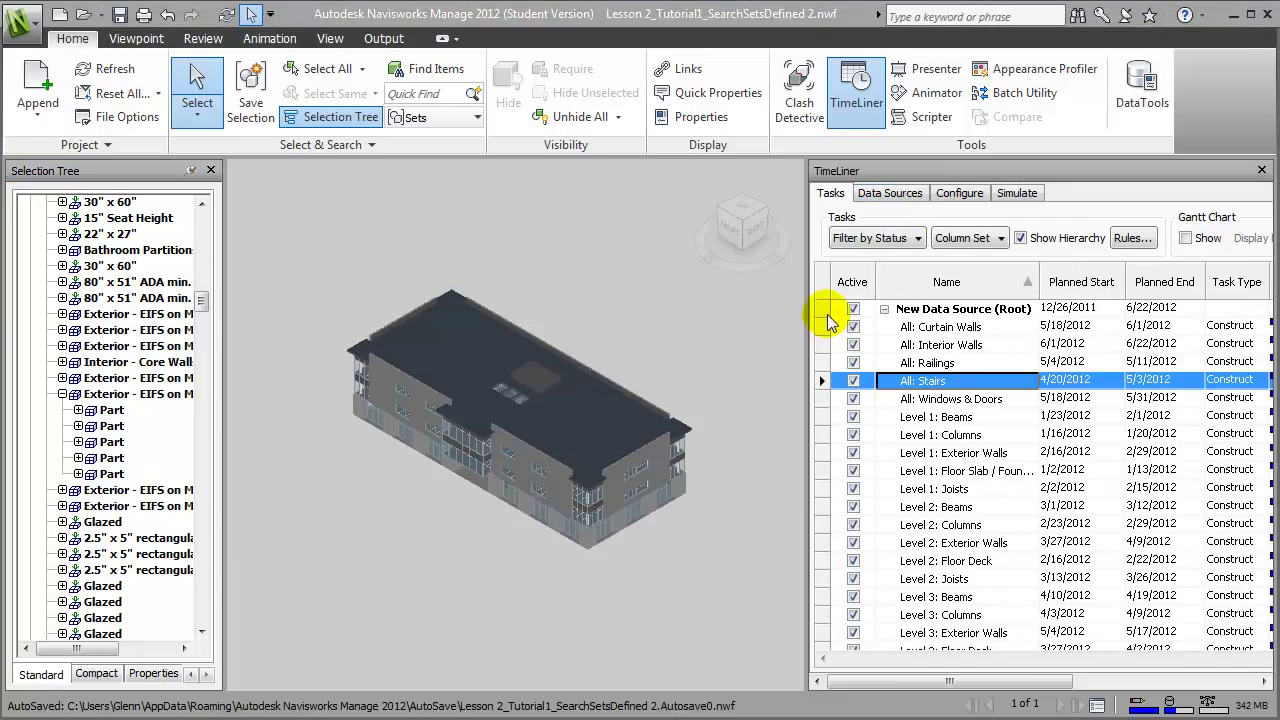
- Delete the New Data Source (Root) task hierarchy and its CSV data source from TimeLiner
left_click(825, 310)
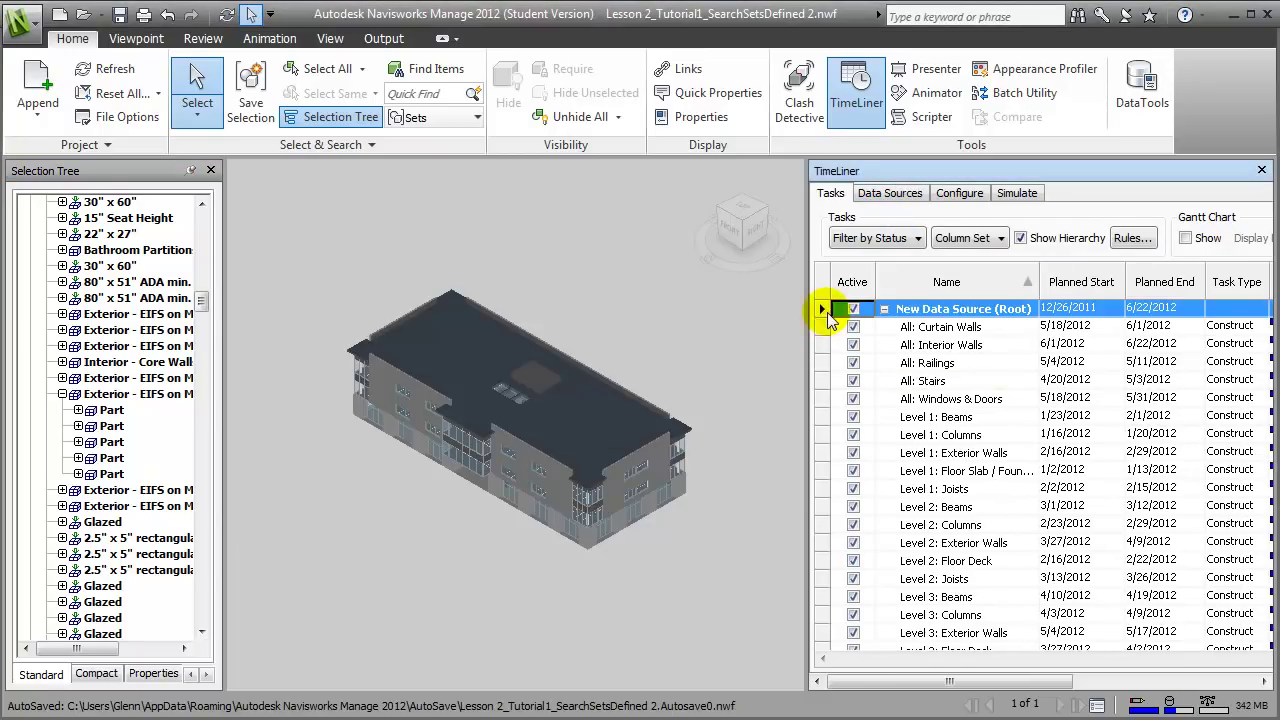
right_click(826, 312)
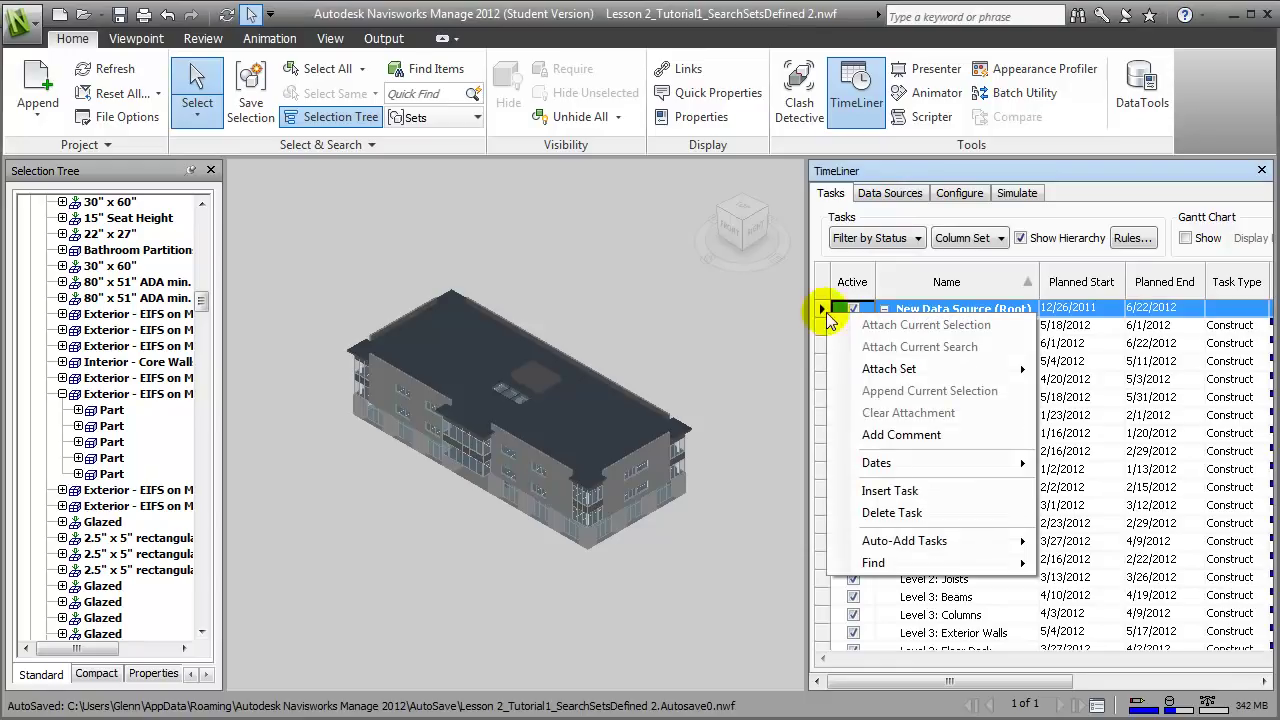
left_click(889, 508)
left_click(893, 193)
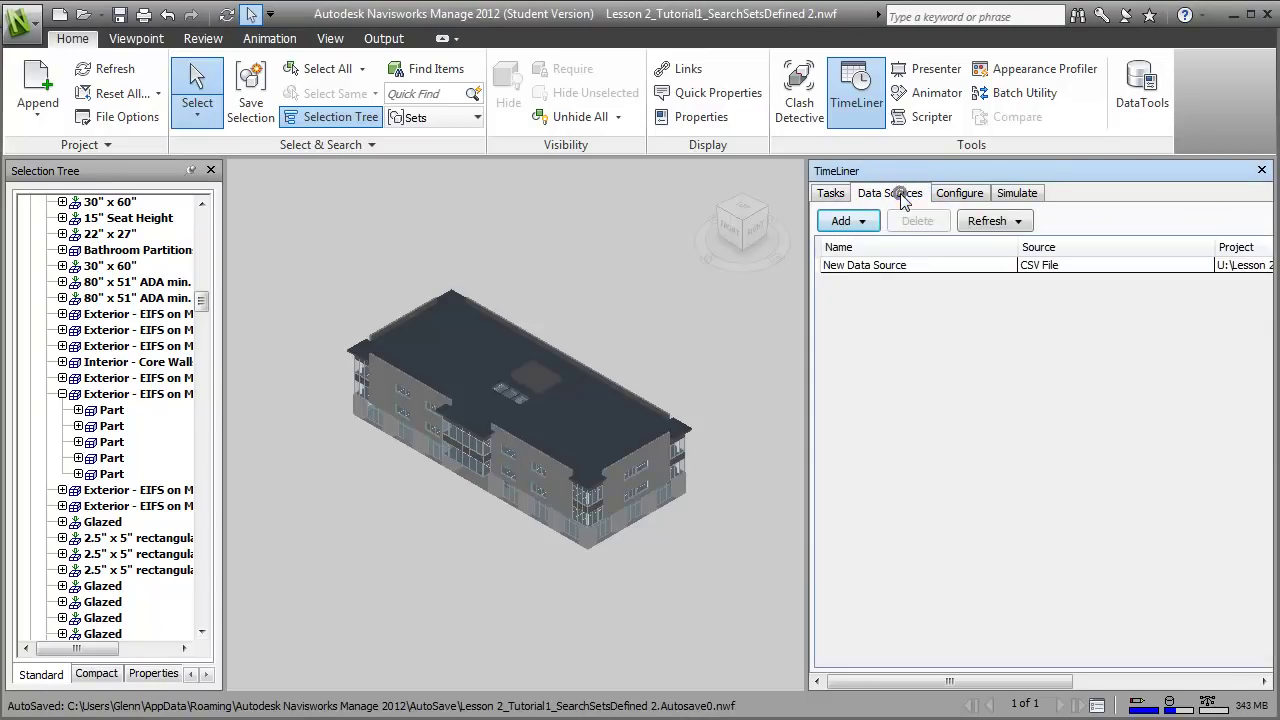
right_click(863, 265)
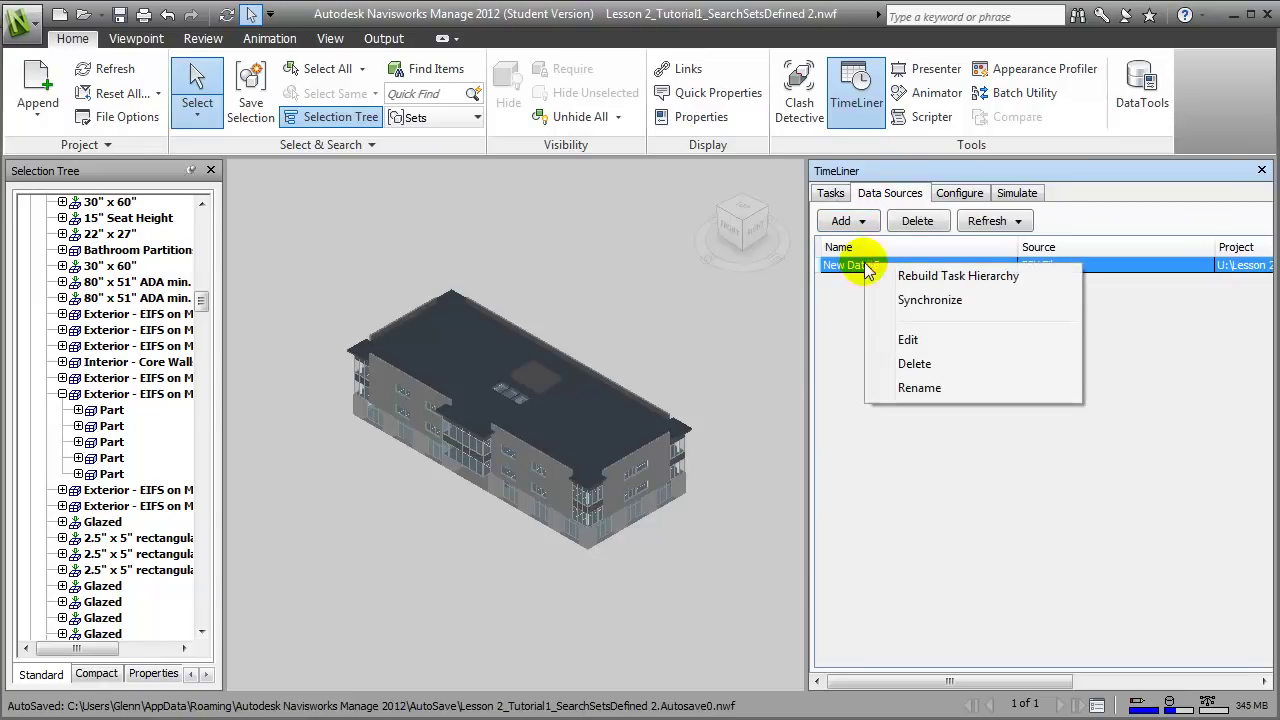
left_click(903, 363)
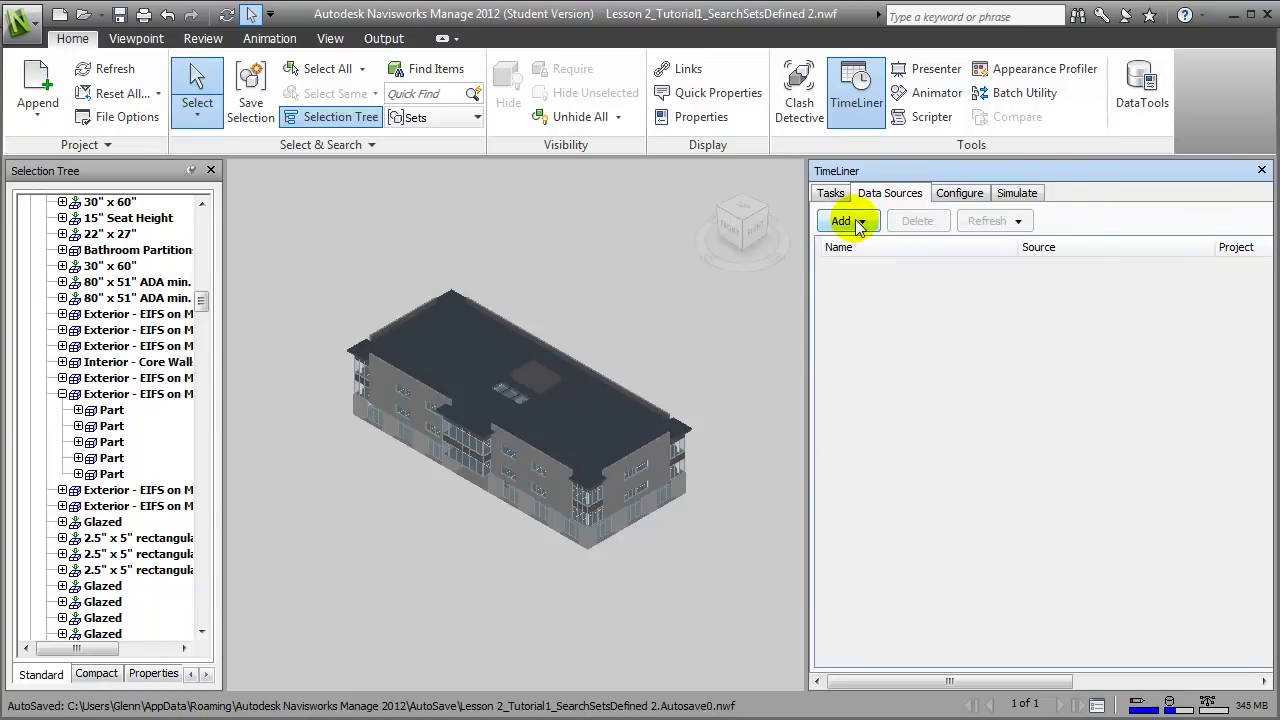
- Add Lesson2_Timeline_Part2_CSV as a CSV data source in TimeLiner, accepting the field mapping with TaskID for External ID and User 1
left_click(848, 221)
left_click(873, 341)
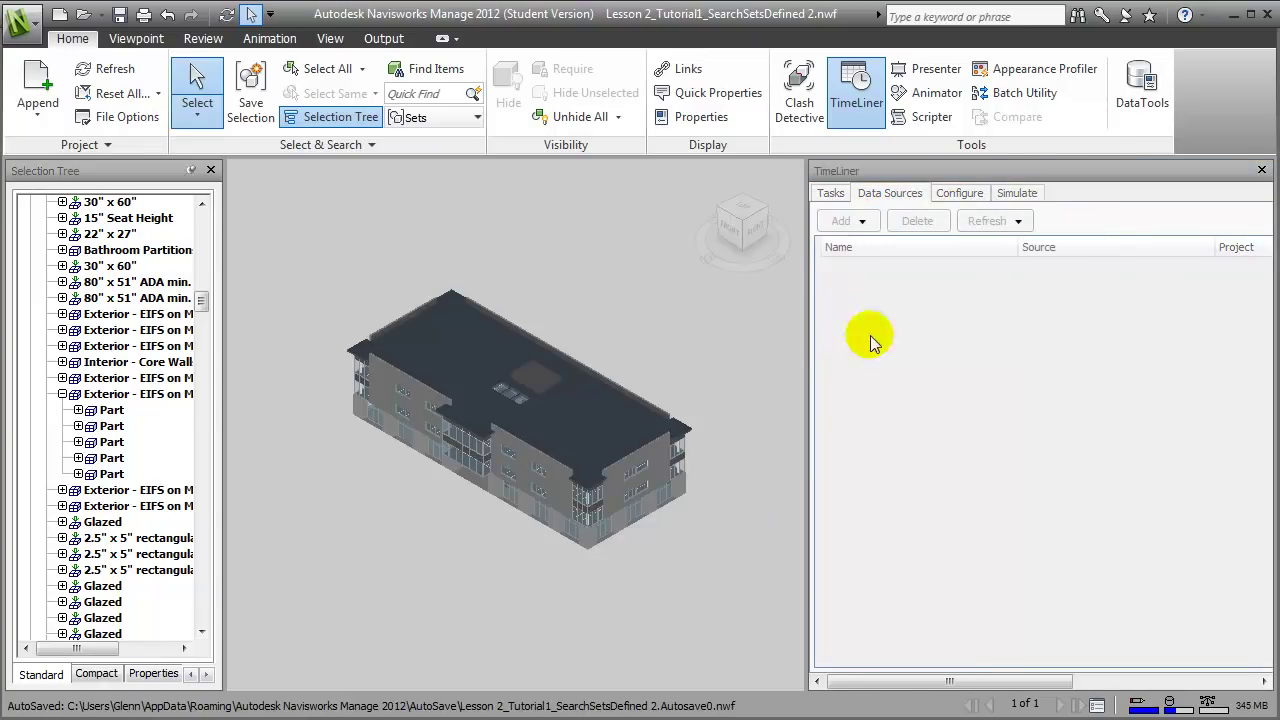
left_click(597, 437)
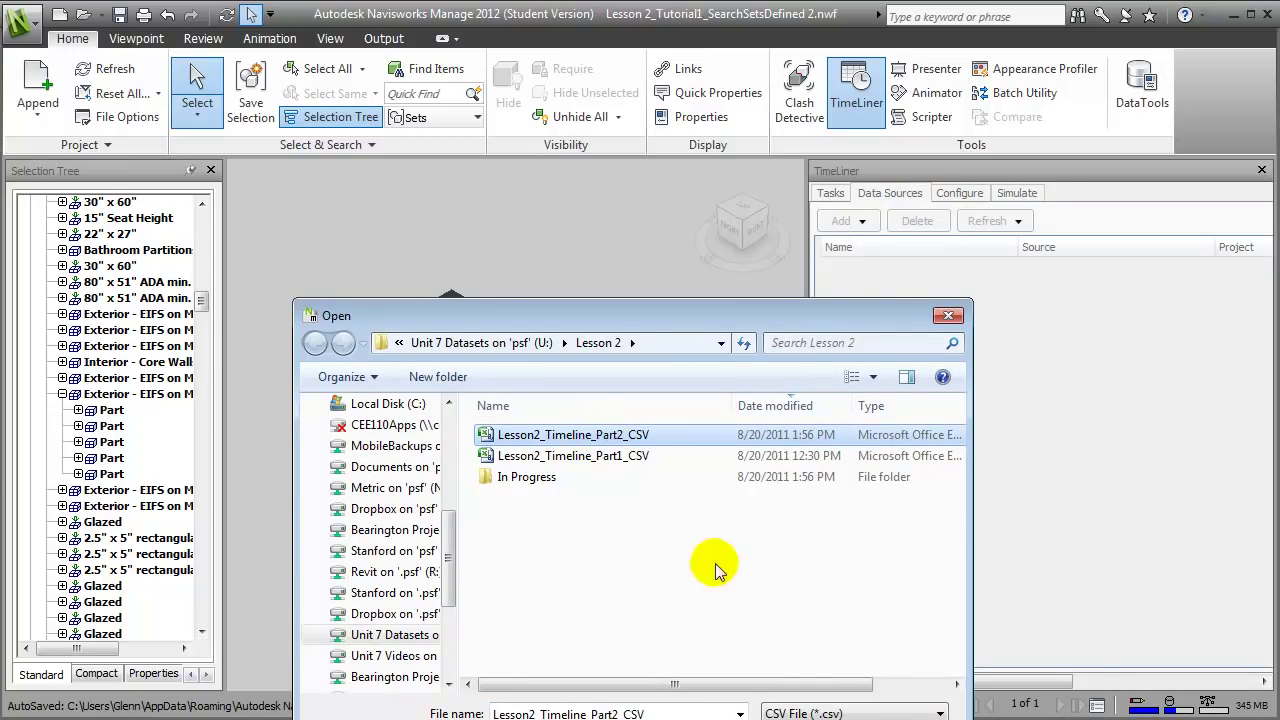
key("Return")
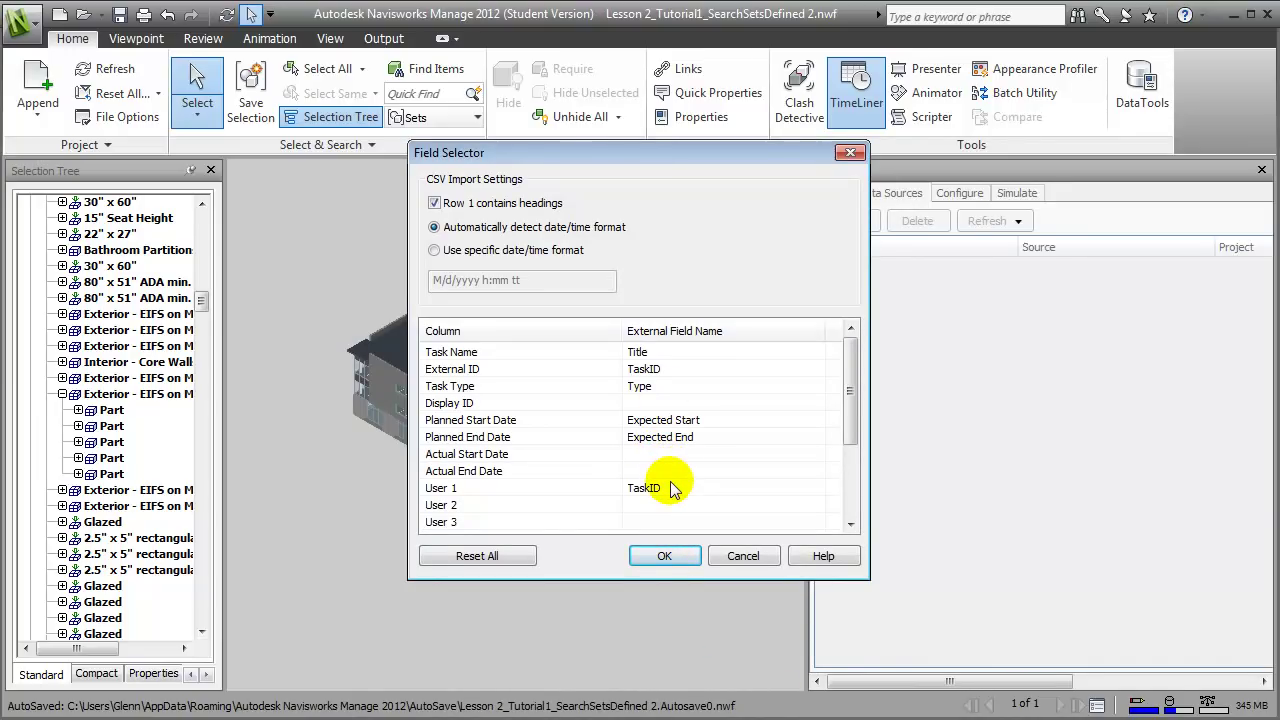
left_click(665, 556)
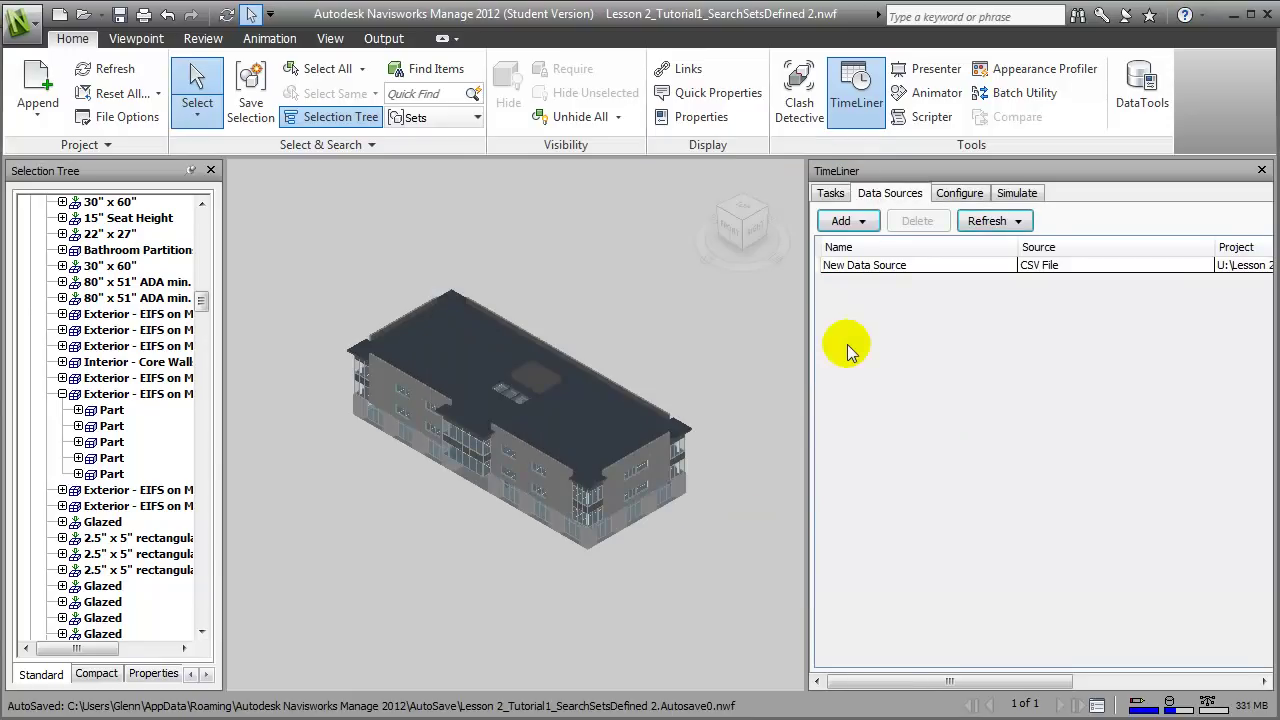
- Rebuild the task hierarchy from all data sources and review the imported tasks across to their User 1 values
left_click(1015, 222)
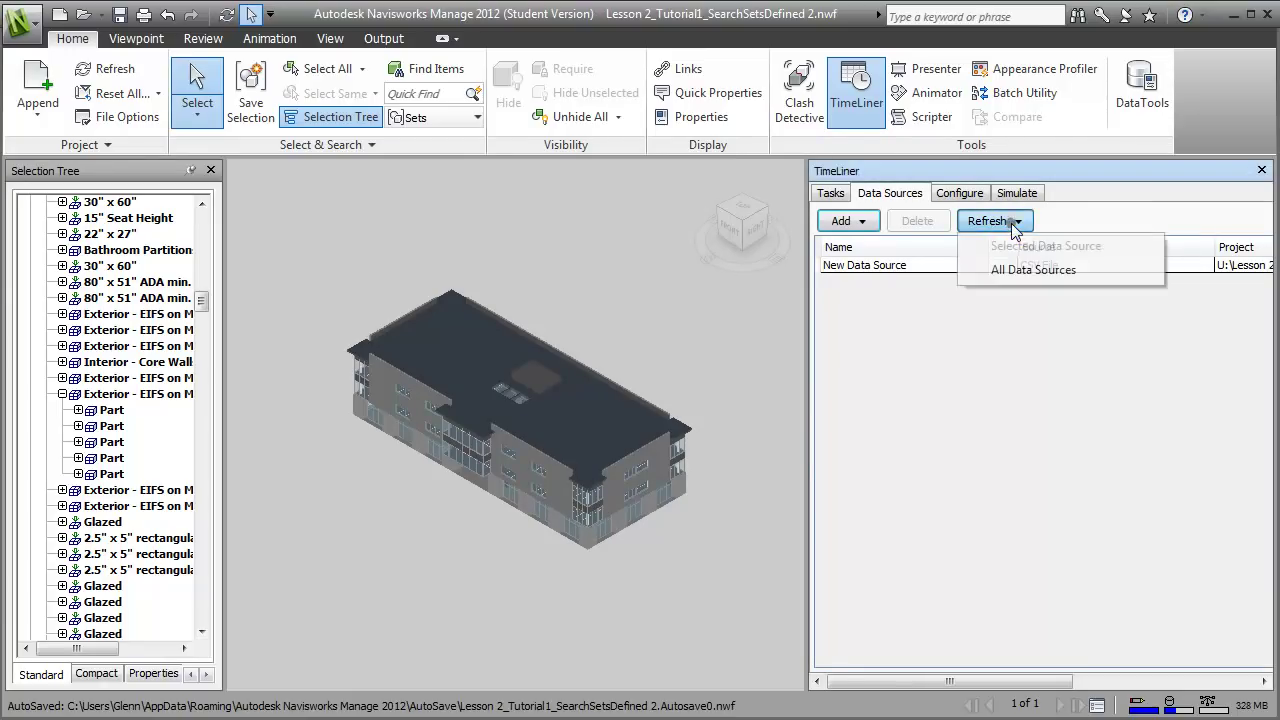
left_click(1036, 272)
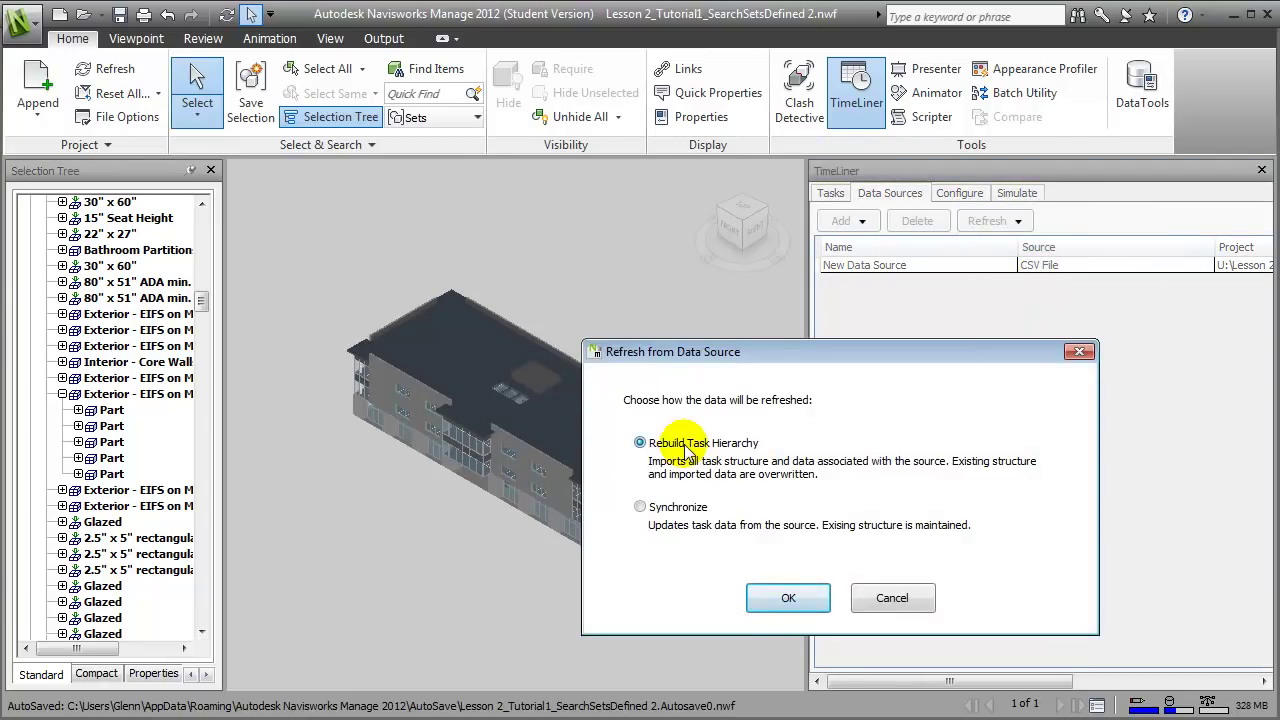
left_click(792, 598)
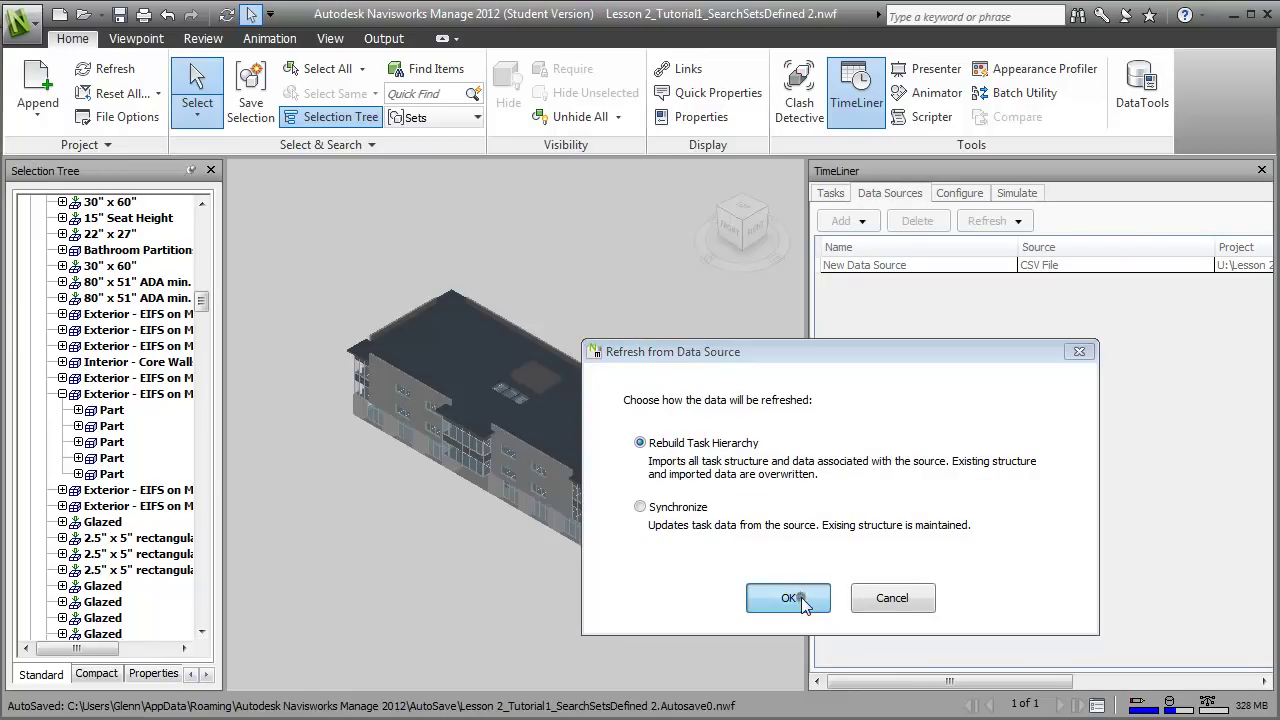
left_click(830, 193)
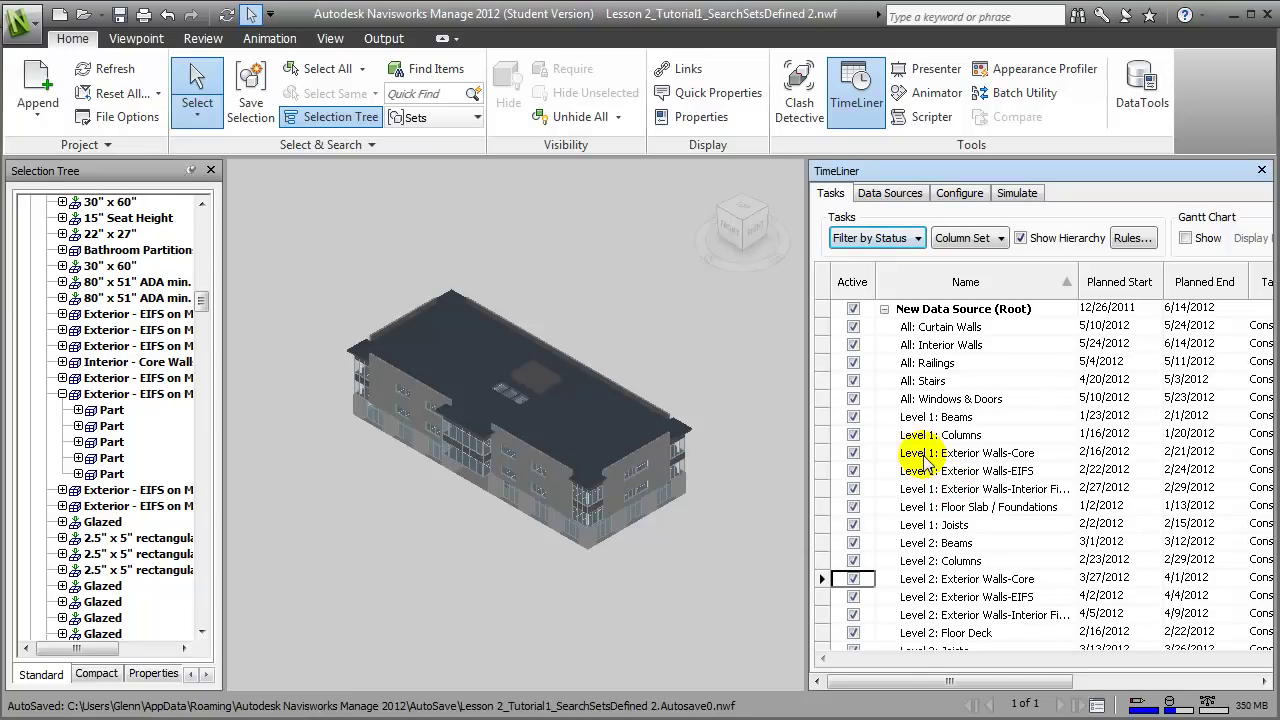
left_click_drag(925, 683, 1108, 686)
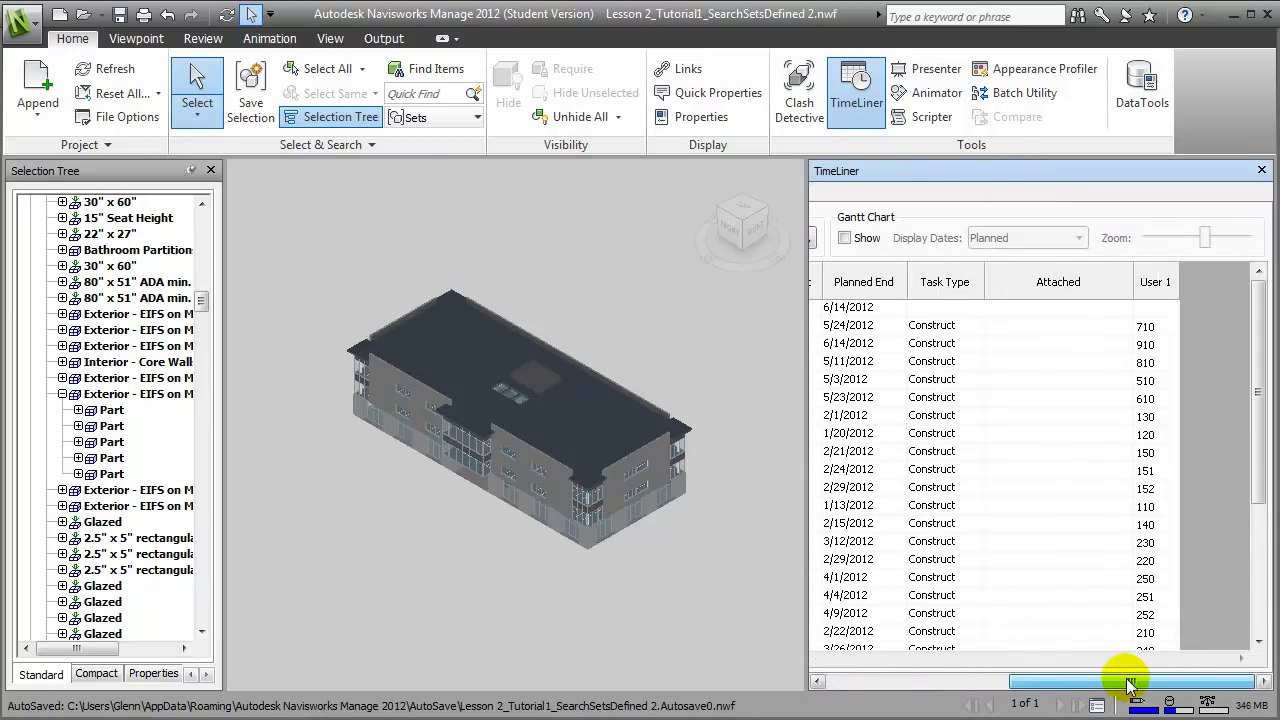
left_click_drag(1128, 683, 886, 684)
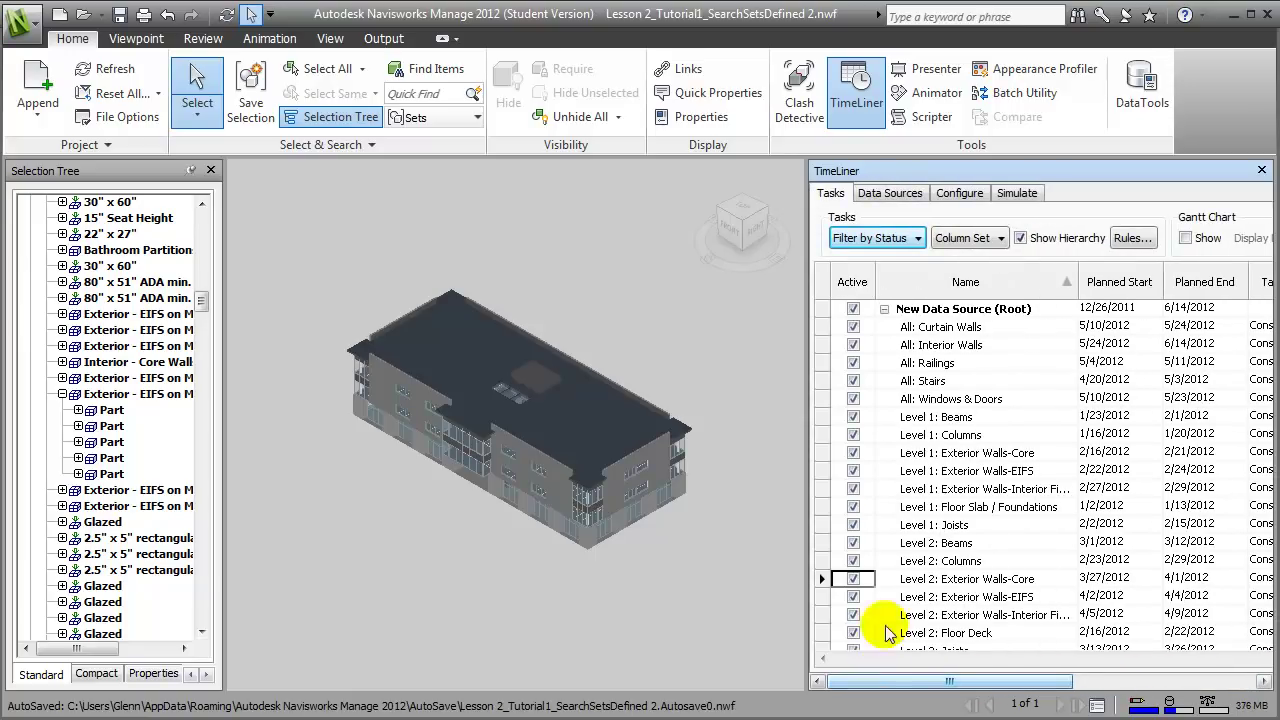
- Apply the TimeLiner rule that maps tasks to selection sets with the same name
left_click(1133, 238)
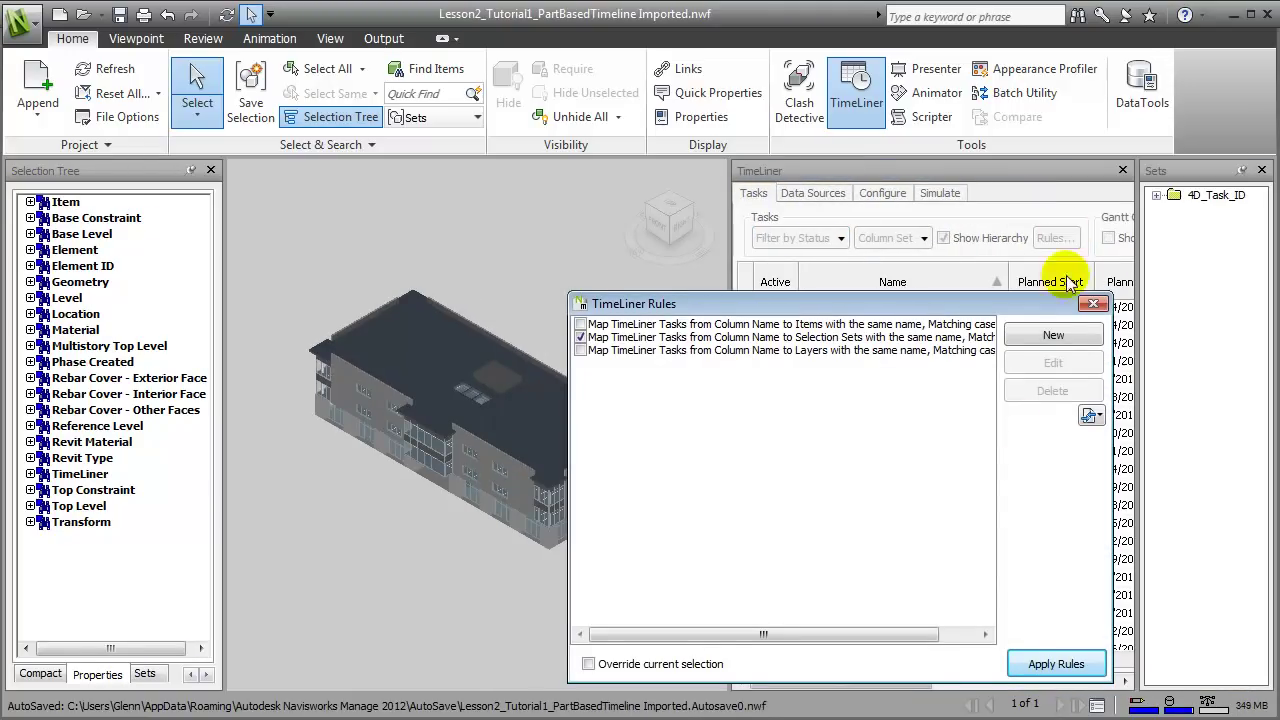
left_click(1036, 656)
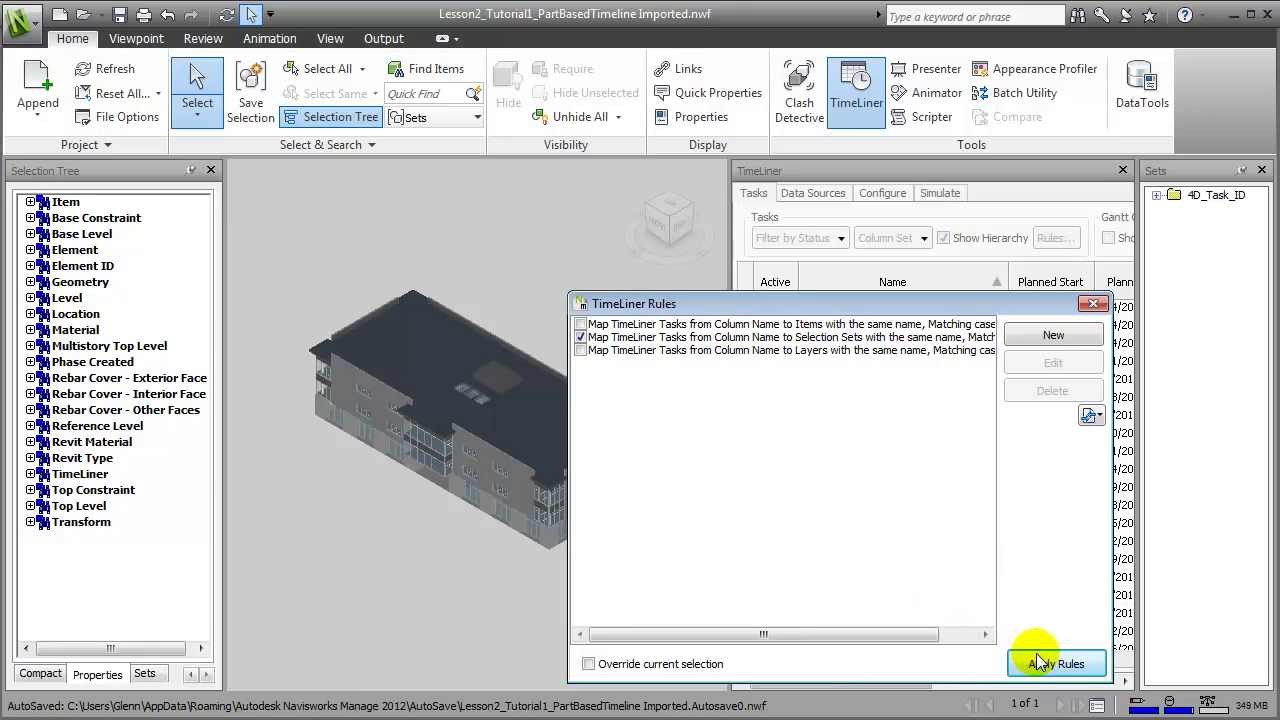
left_click(1093, 303)
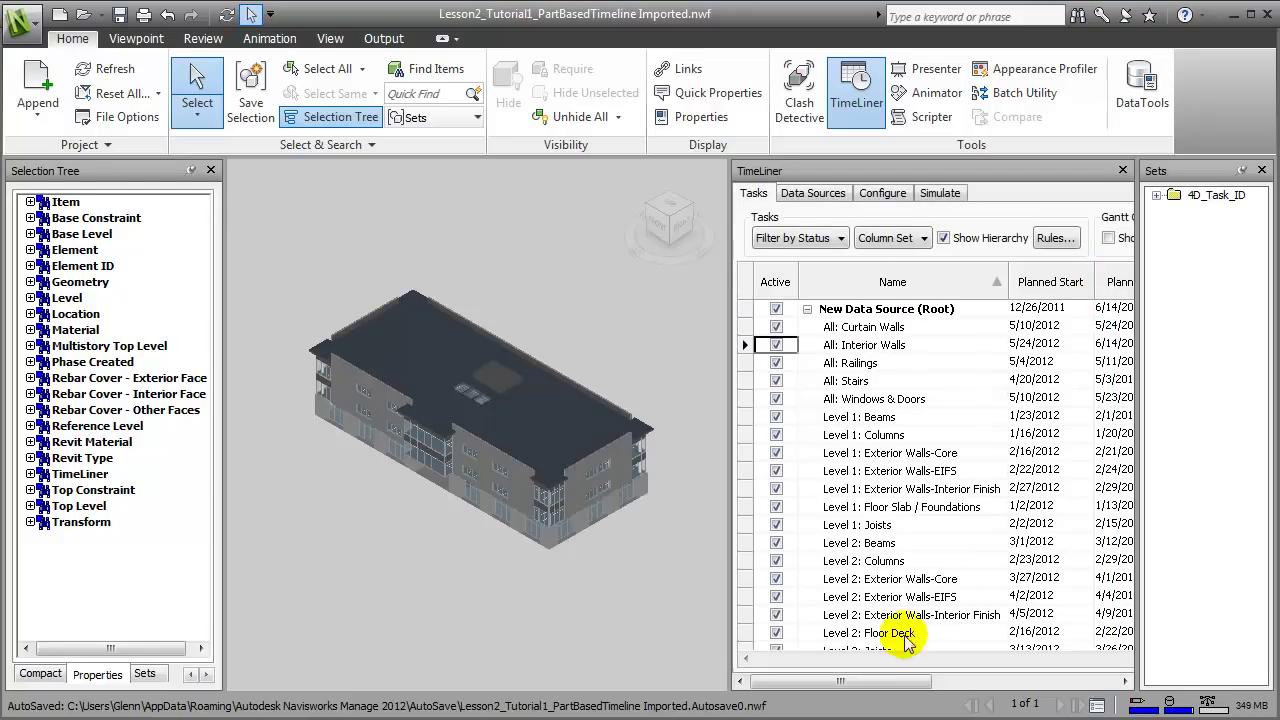
- Compare the tasks' attached sets with the search sets in the 4D_Task_ID folder, and close the Sets window
left_click_drag(874, 676, 1045, 677)
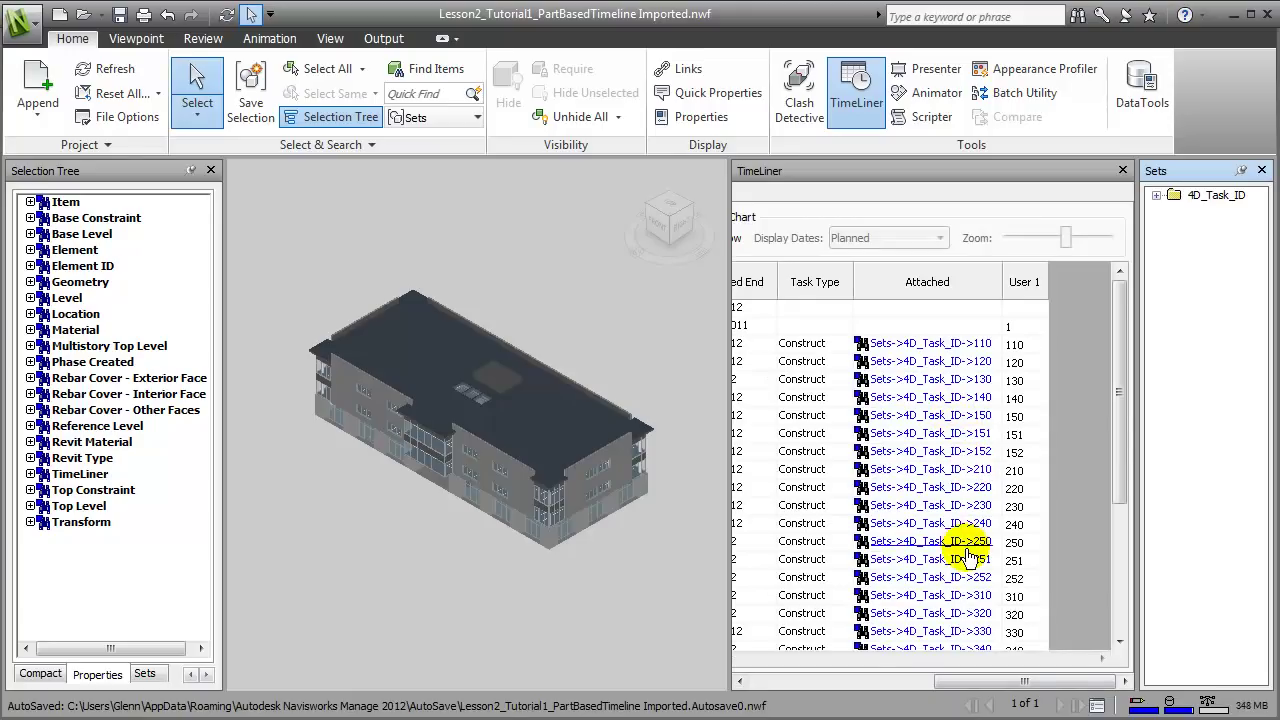
left_click(1157, 197)
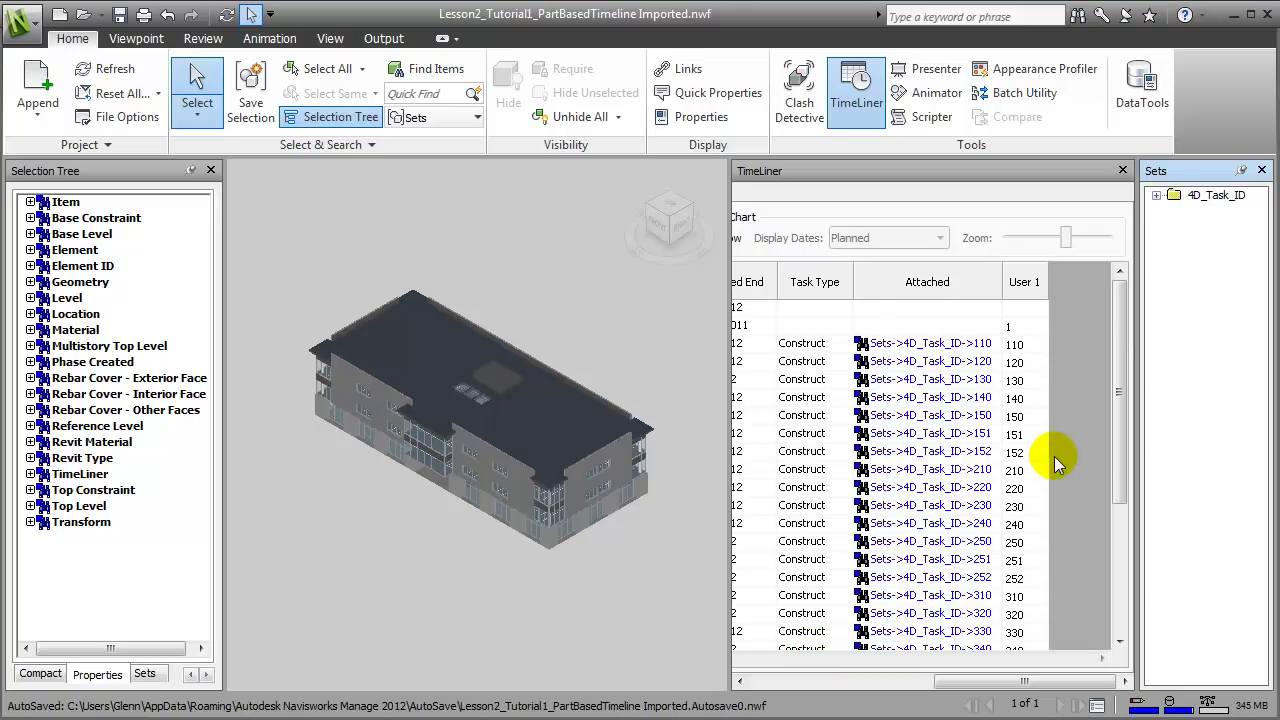
left_click(1156, 195)
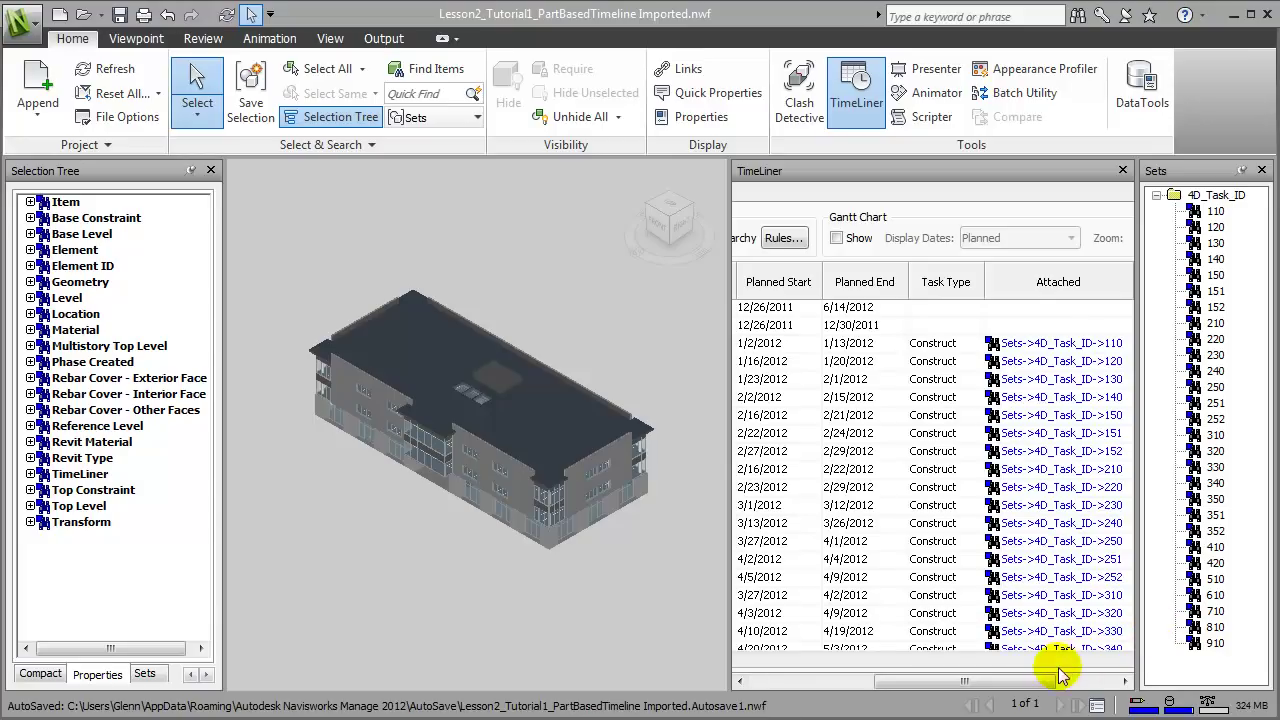
left_click_drag(1045, 684, 908, 677)
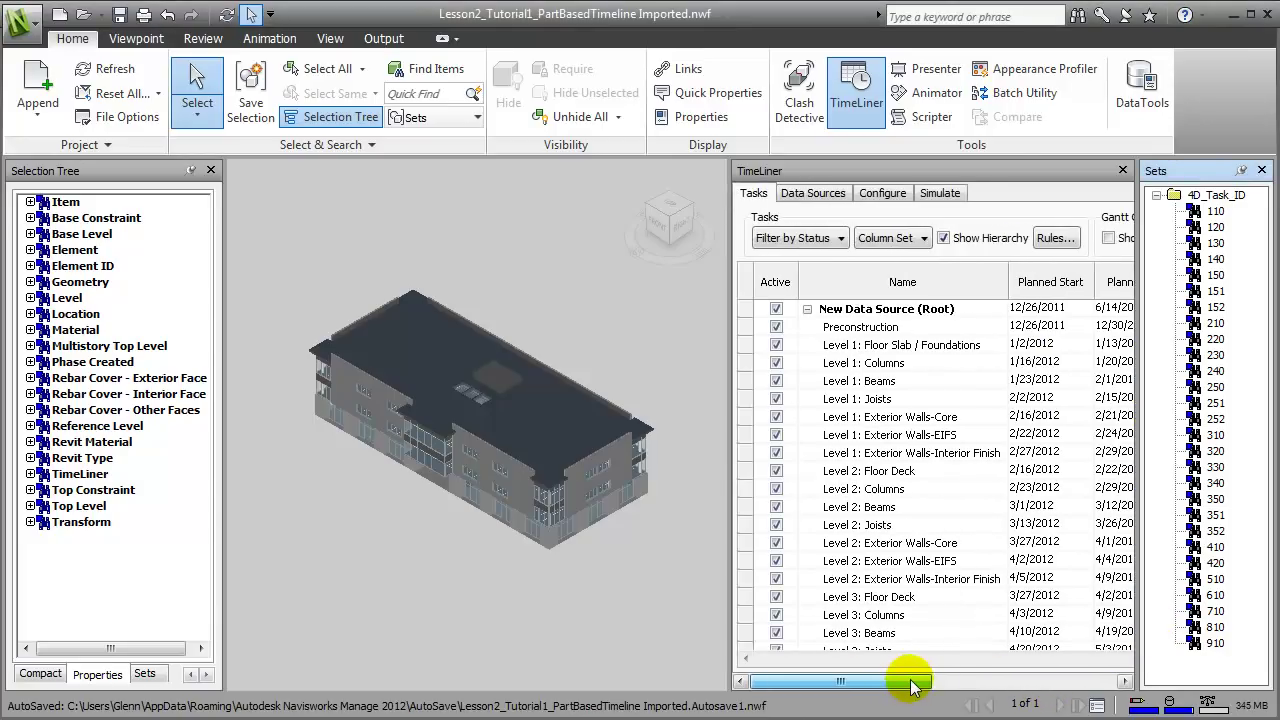
left_click(1262, 171)
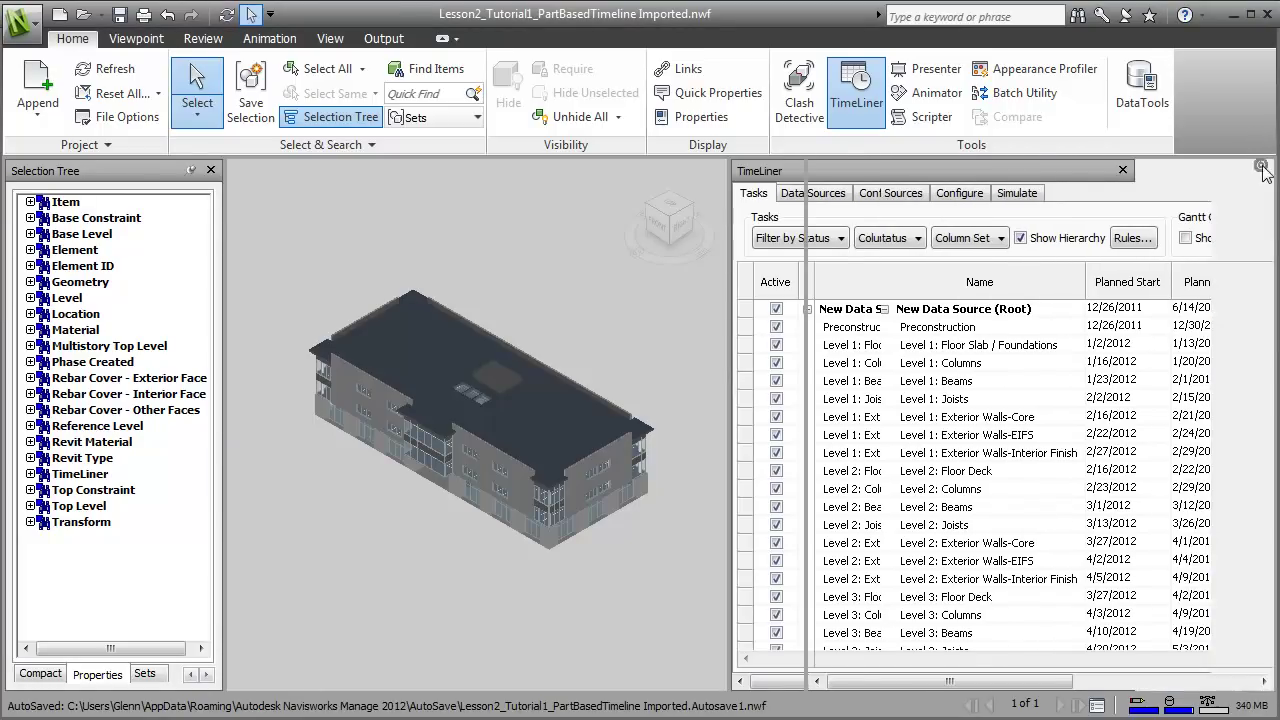
- Review the TimeLiner simulation settings, accept them unchanged, and play the construction simulation
left_click(1017, 195)
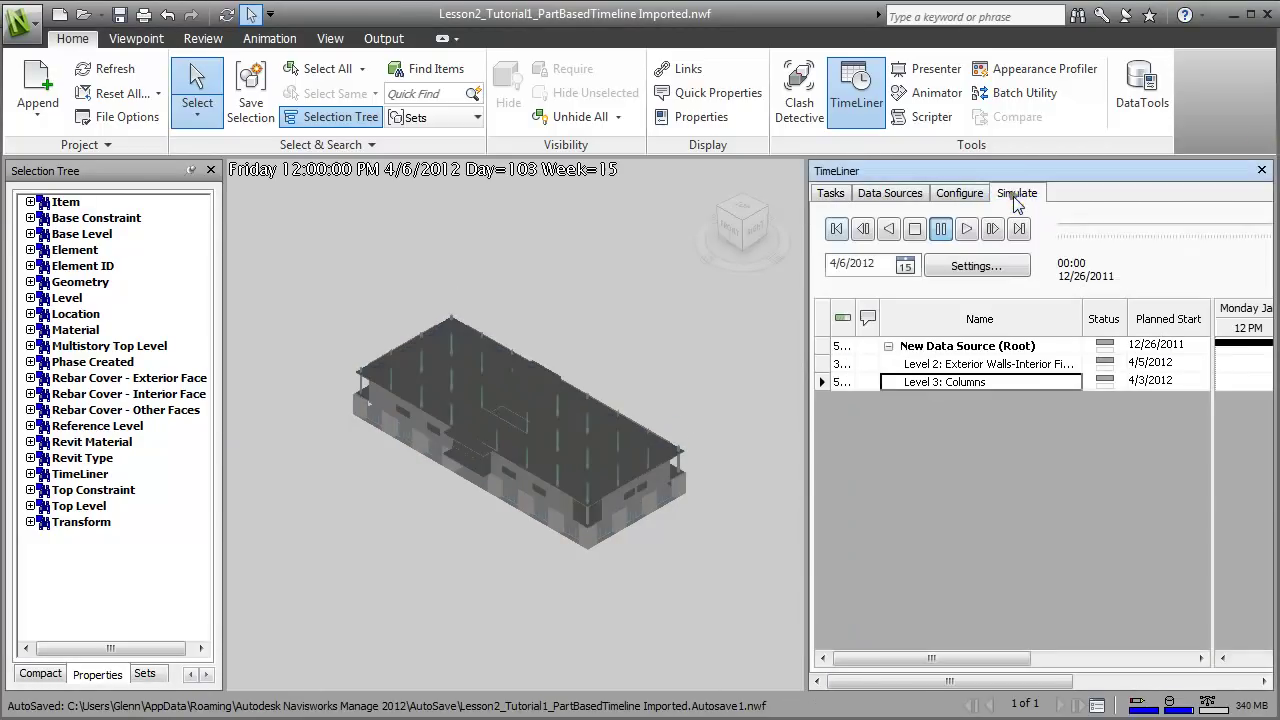
left_click(977, 267)
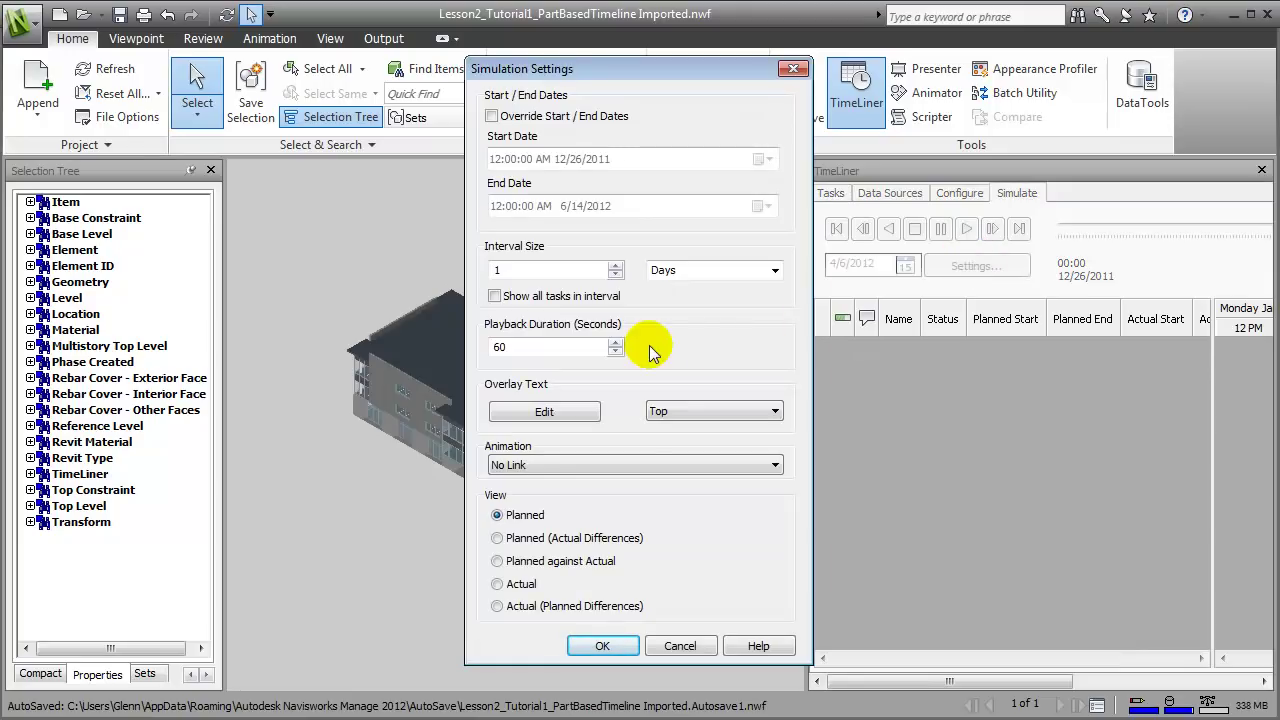
left_click(600, 645)
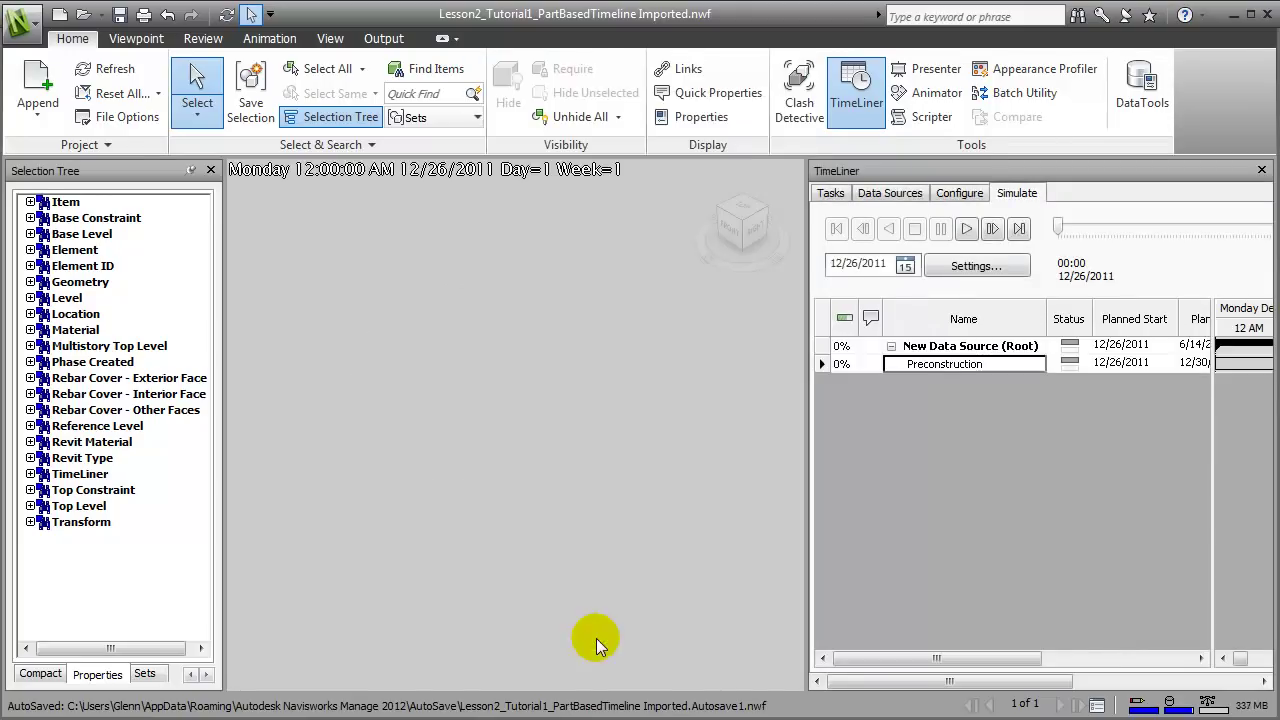
left_click(966, 229)
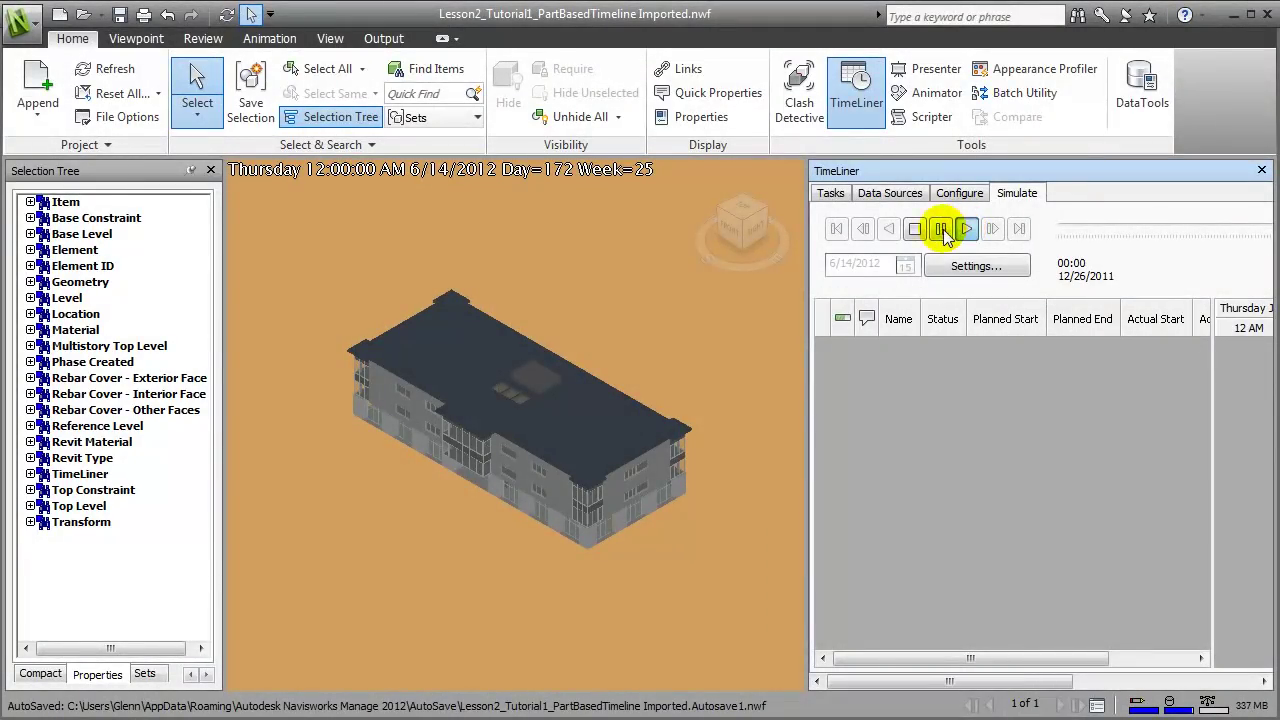
left_click(918, 231)
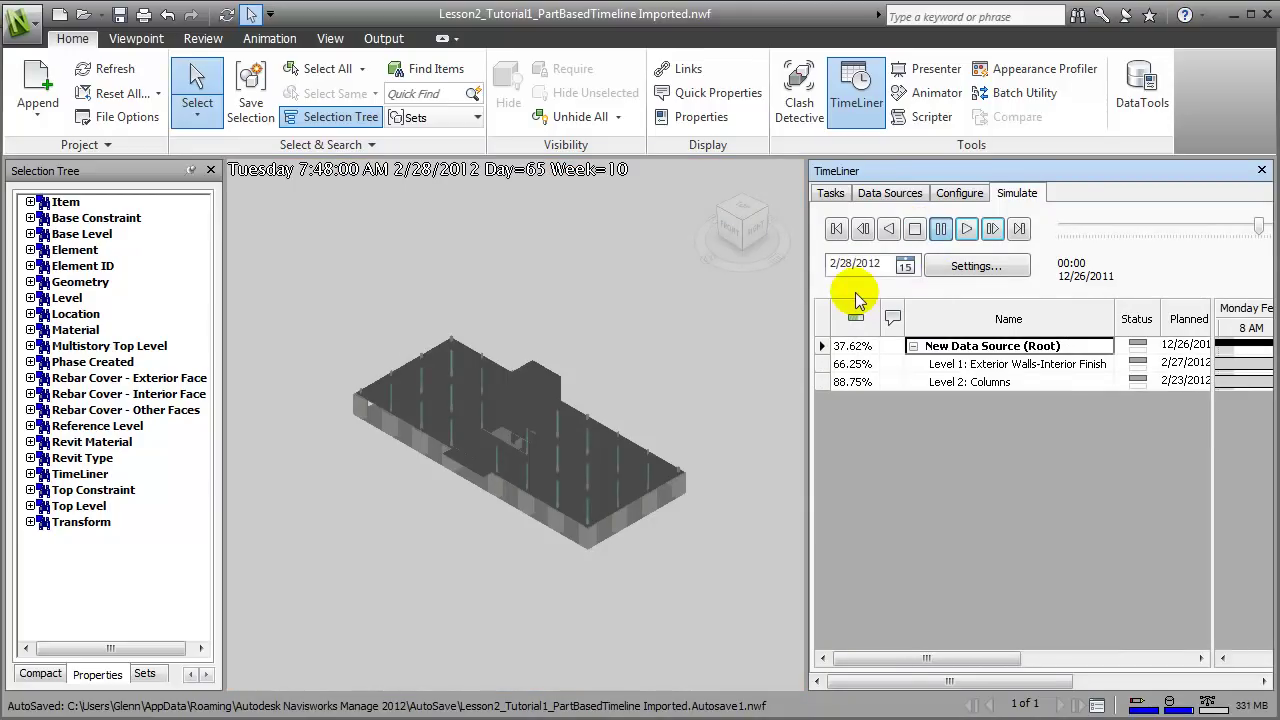
- Step the paused simulation forward one day at a time to 4/19/2012, examining how the Level 2 exterior wall layers are built
left_click(991, 229)
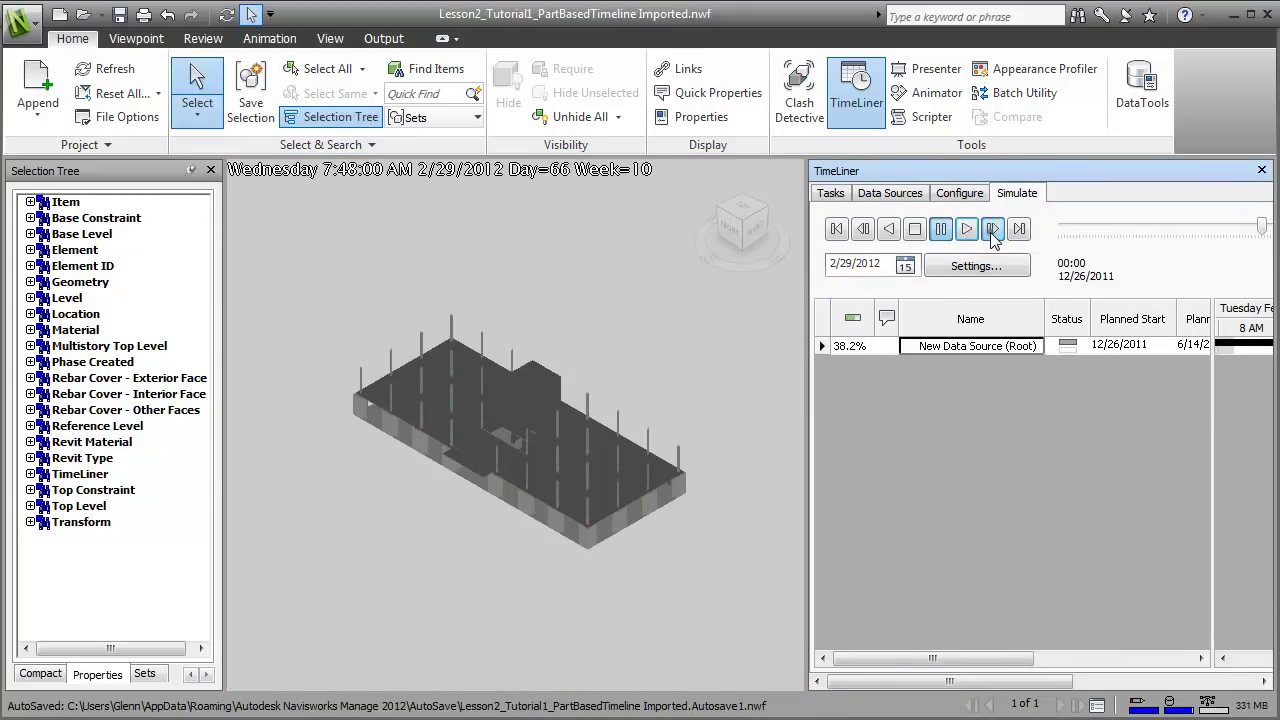
left_click(991, 229)
left_click(991, 229)
left_click(991, 229)
left_click(991, 229)
left_click(991, 229)
left_click(991, 229)
left_click(991, 229)
left_click(991, 229)
left_click(991, 229)
left_click(991, 229)
left_click(991, 229)
left_click(991, 229)
left_click(991, 229)
left_click(991, 229)
left_click(991, 229)
double_click(991, 229)
double_click(991, 229)
left_click(991, 229)
double_click(991, 229)
double_click(991, 229)
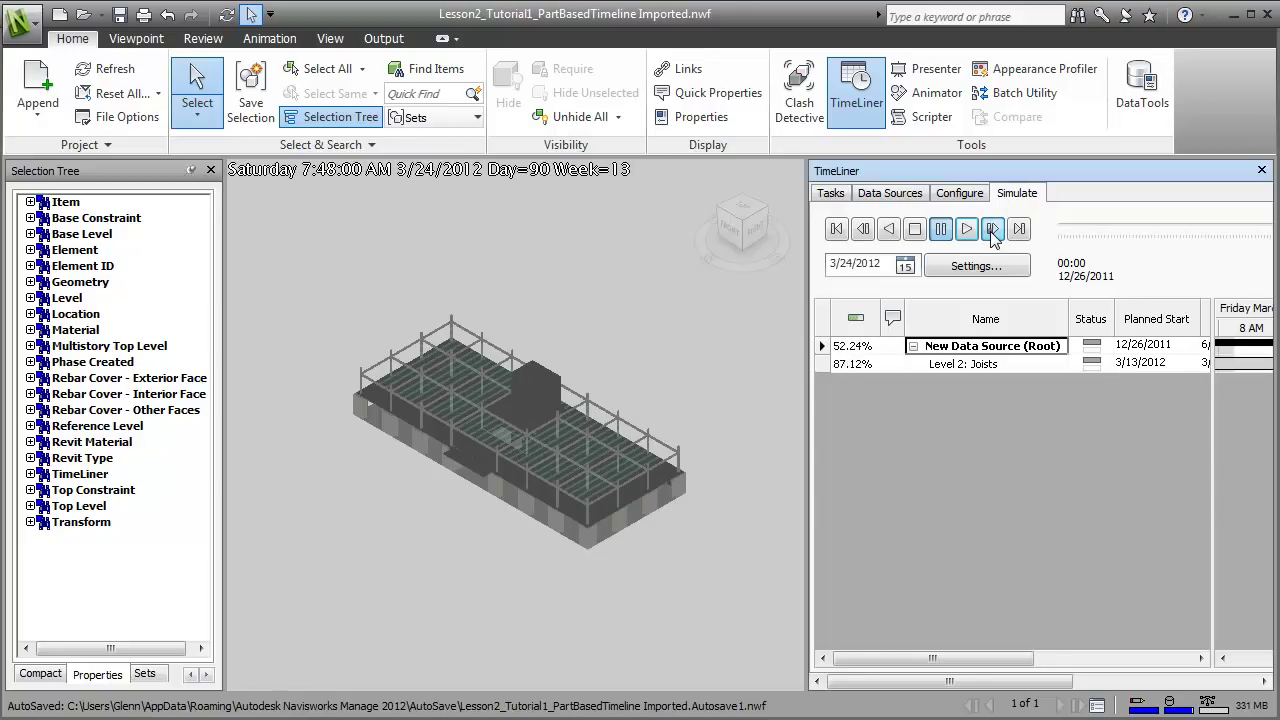
left_click(991, 229)
left_click(991, 229)
left_click(991, 229)
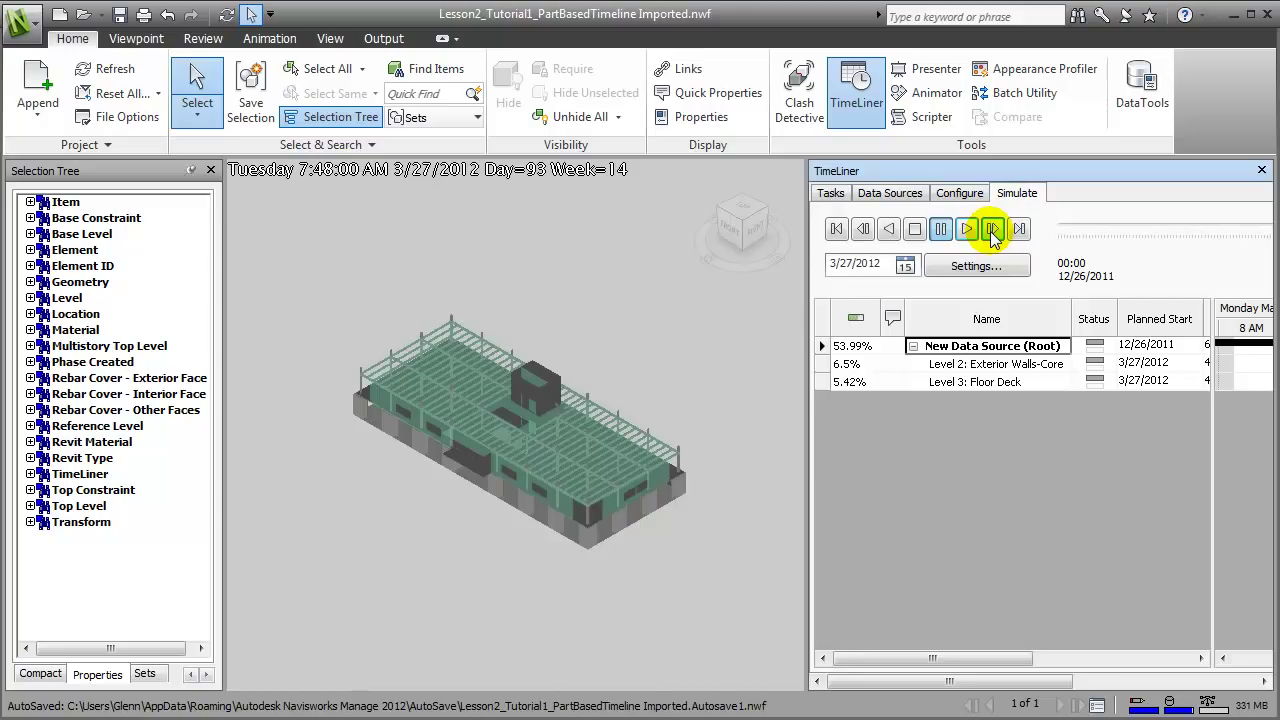
left_click(991, 229)
left_click(991, 229)
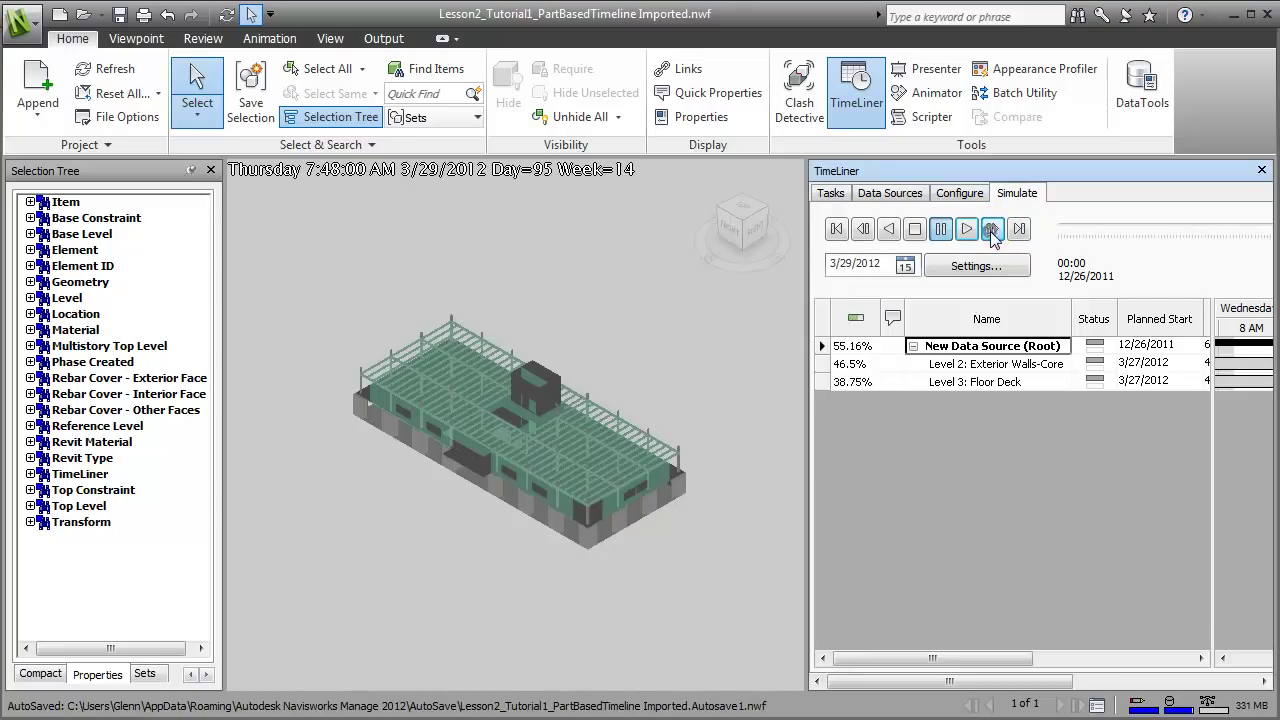
left_click(992, 230)
left_click(992, 230)
left_click(992, 230)
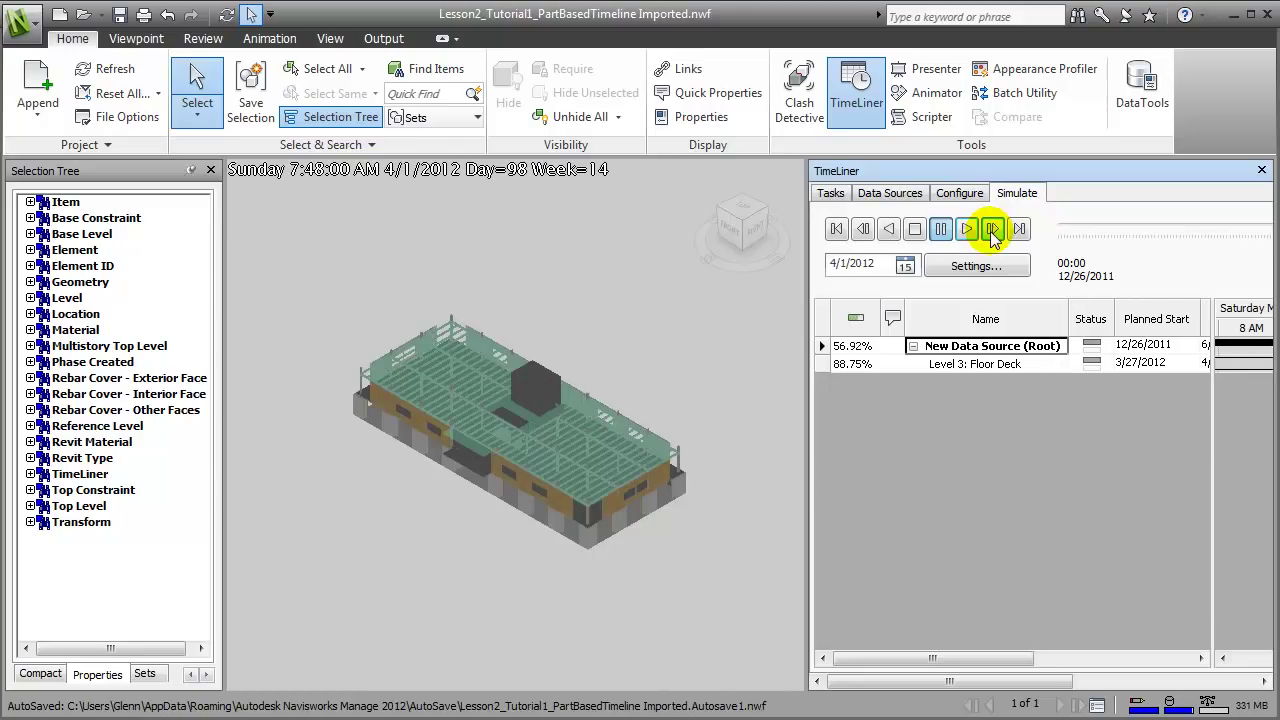
left_click(992, 229)
left_click(992, 229)
left_click(992, 229)
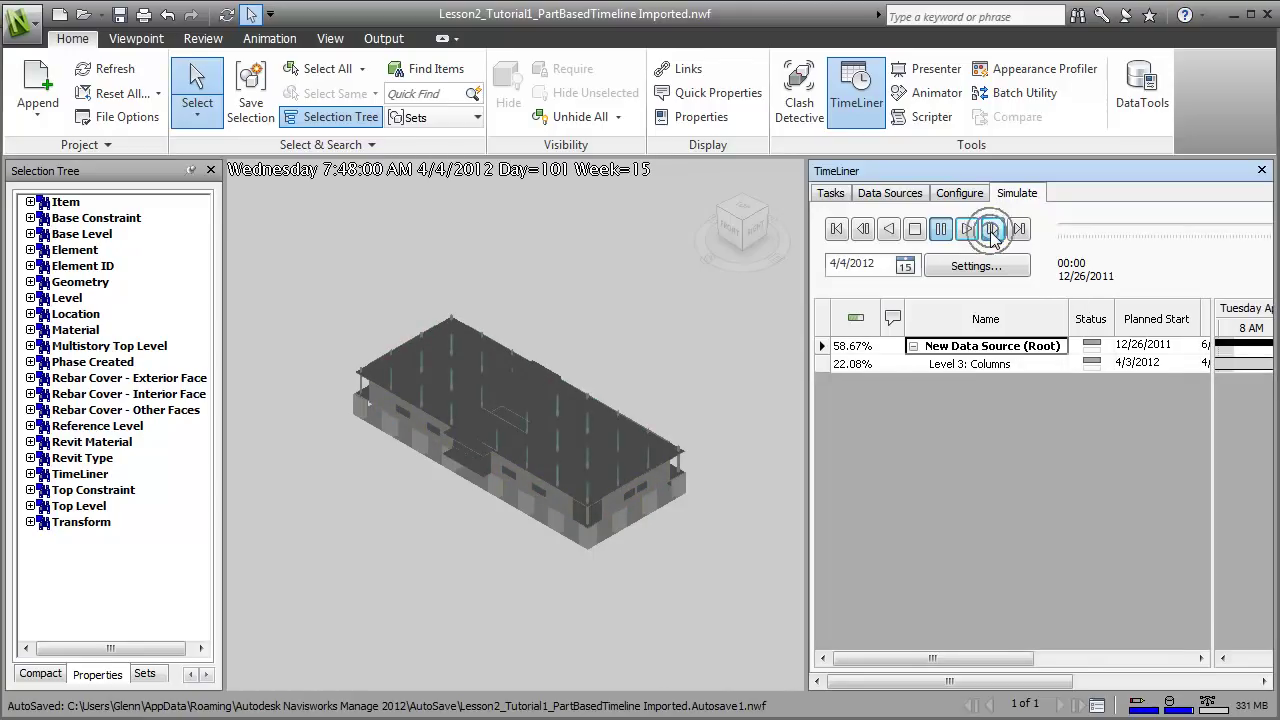
left_click(992, 229)
left_click(992, 229)
left_click(992, 229)
left_click(992, 229)
left_click(992, 229)
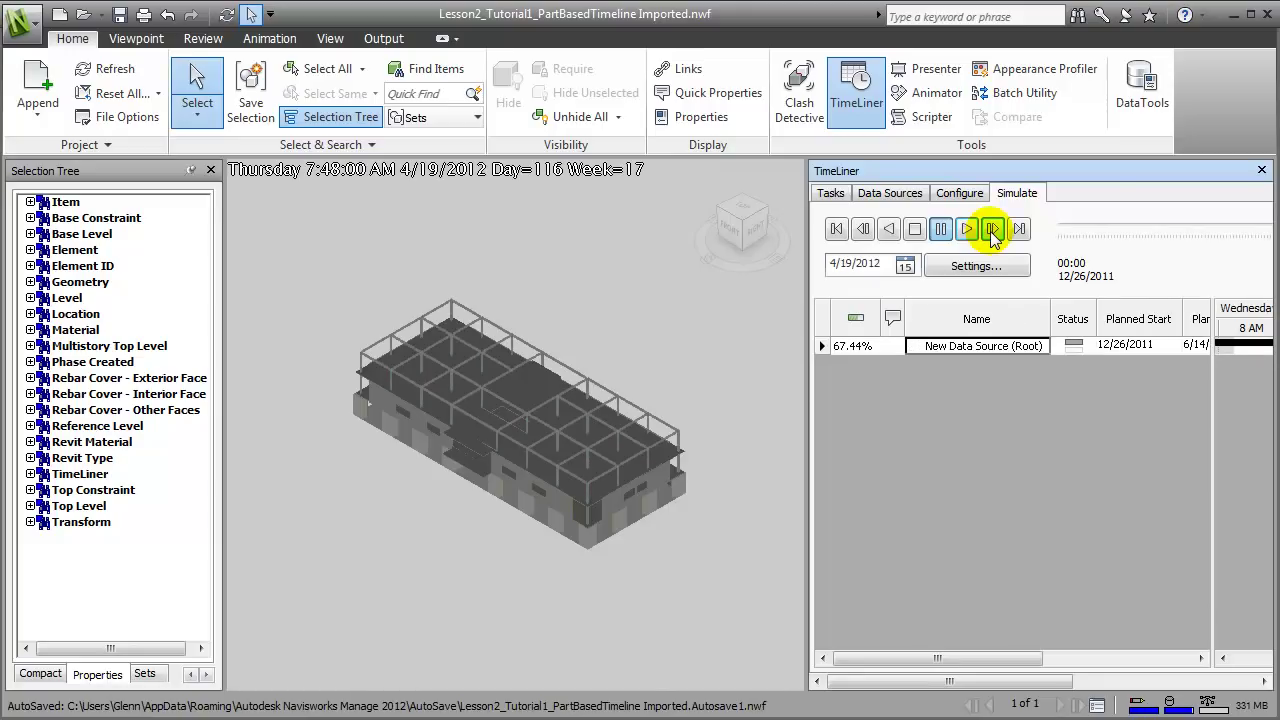